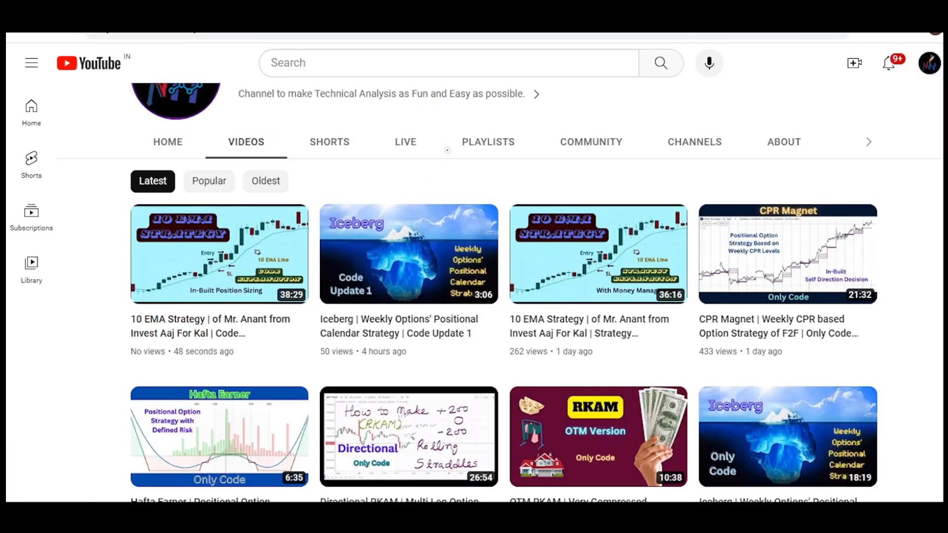
Mark the Iceberg Code Update 1 video with a pointing arrow and circle the "Code Update 1" text on its thumbnail.
{"action": "left_click_drag", "start_coordinate": [447, 146], "coordinate": [447, 203]}
{"action": "mouse_move", "coordinate": [436, 176]}
{"action": "left_mouse_down"}
{"action": "mouse_move", "coordinate": [448, 204]}
{"action": "mouse_move", "coordinate": [465, 173]}
{"action": "left_mouse_up"}
{"action": "mouse_move", "coordinate": [378, 276]}
{"action": "left_mouse_down"}
{"action": "mouse_move", "coordinate": [322, 289]}
{"action": "mouse_move", "coordinate": [368, 261]}
{"action": "left_mouse_up"}
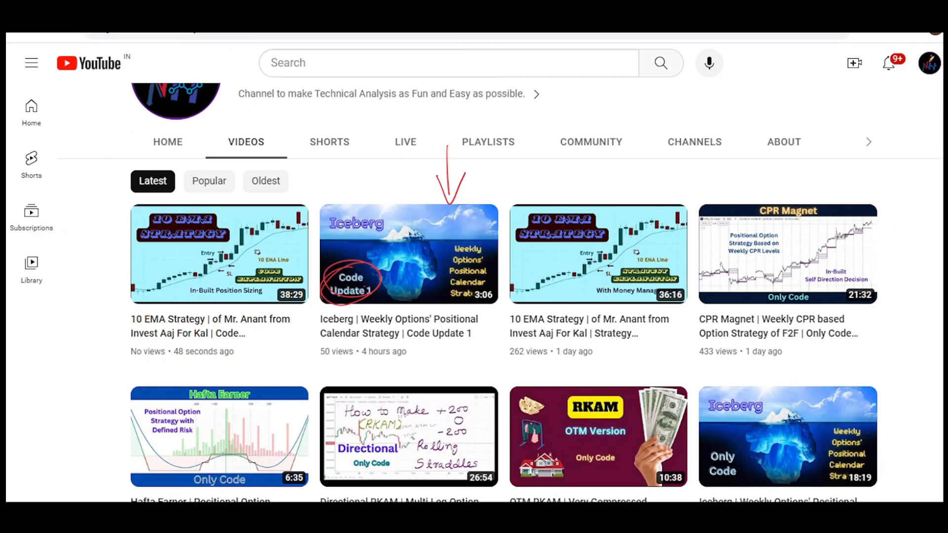
Draw an arrow to the Iceberg Only Code video in the second row and circle "Iceberg" and "Only" on its thumbnail.
{"action": "left_click_drag", "start_coordinate": [663, 344], "coordinate": [714, 373]}
{"action": "mouse_move", "coordinate": [714, 373]}
{"action": "left_mouse_down"}
{"action": "mouse_move", "coordinate": [714, 354]}
{"action": "mouse_move", "coordinate": [733, 381]}
{"action": "left_mouse_up"}
{"action": "left_click_drag", "start_coordinate": [695, 405], "coordinate": [708, 386]}
{"action": "left_click_drag", "start_coordinate": [742, 435], "coordinate": [699, 461]}
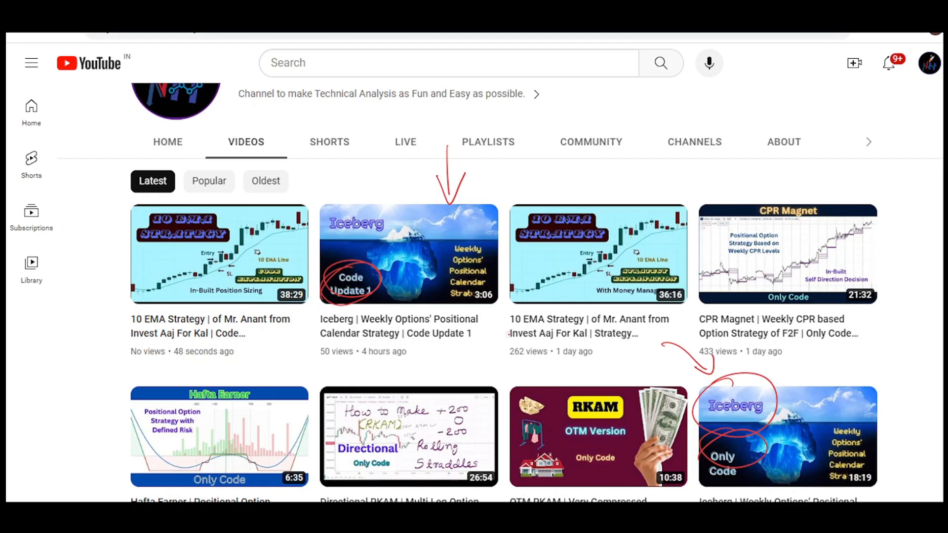
Switch to the Tradetron page of the Iceberg weekly options calendar strategy and expand its Initialise Variables section.
{"action": "left_click", "coordinate": [642, 9]}
{"action": "scroll", "coordinate": [474, 296], "scroll_direction": "down", "scroll_amount": 6}
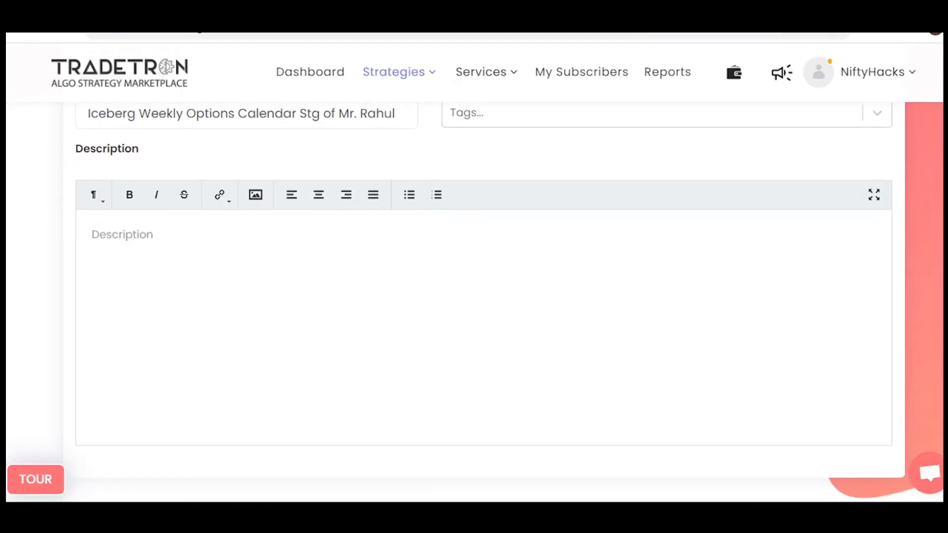
{"action": "scroll", "coordinate": [474, 297], "scroll_direction": "down", "scroll_amount": 2}
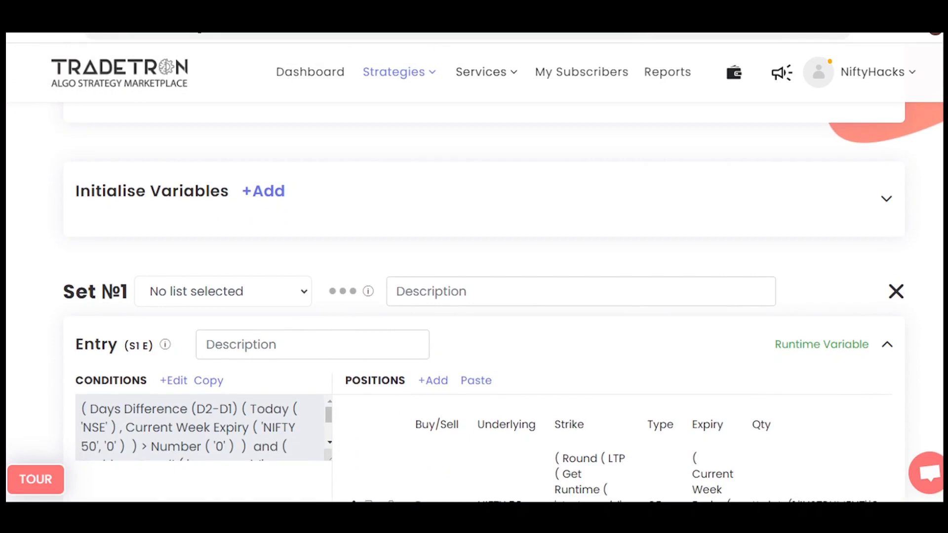
{"action": "left_click", "coordinate": [887, 199]}
{"action": "scroll", "coordinate": [474, 304], "scroll_direction": "down", "scroll_amount": 1}
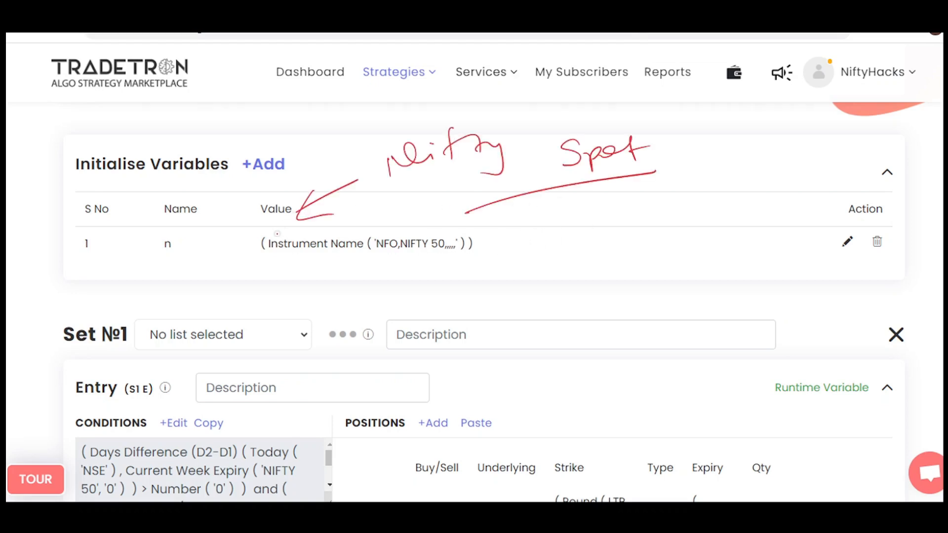
Circle the Instrument Name value of variable n, clear the markings, and circle only its NFO,NIFTY 50 part.
{"action": "mouse_move", "coordinate": [279, 232]}
{"action": "left_mouse_down"}
{"action": "mouse_move", "coordinate": [481, 221]}
{"action": "mouse_move", "coordinate": [277, 231]}
{"action": "left_mouse_up"}
{"action": "mouse_move", "coordinate": [448, 225]}
{"action": "left_mouse_down"}
{"action": "mouse_move", "coordinate": [455, 259]}
{"action": "mouse_move", "coordinate": [430, 224]}
{"action": "left_mouse_up"}
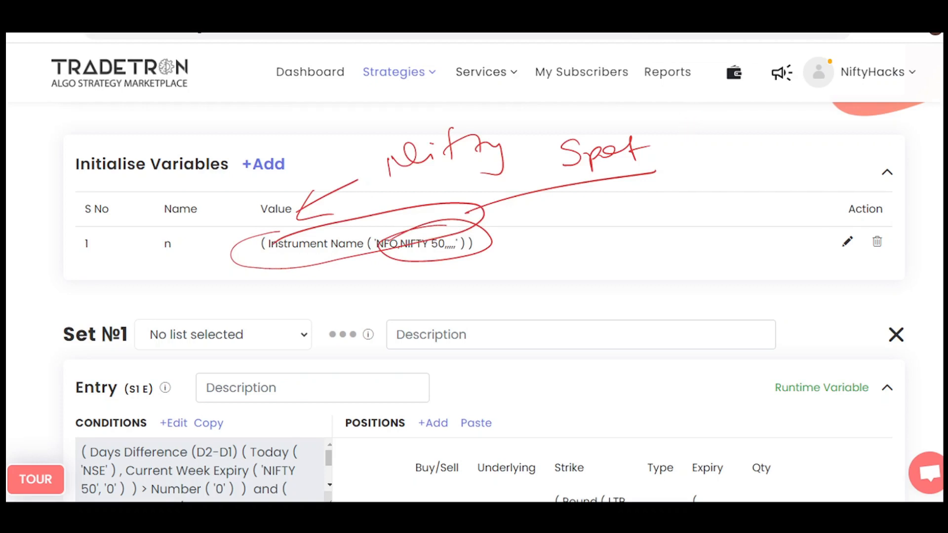
{"action": "key", "text": "e"}
{"action": "left_click_drag", "start_coordinate": [458, 213], "coordinate": [394, 255]}
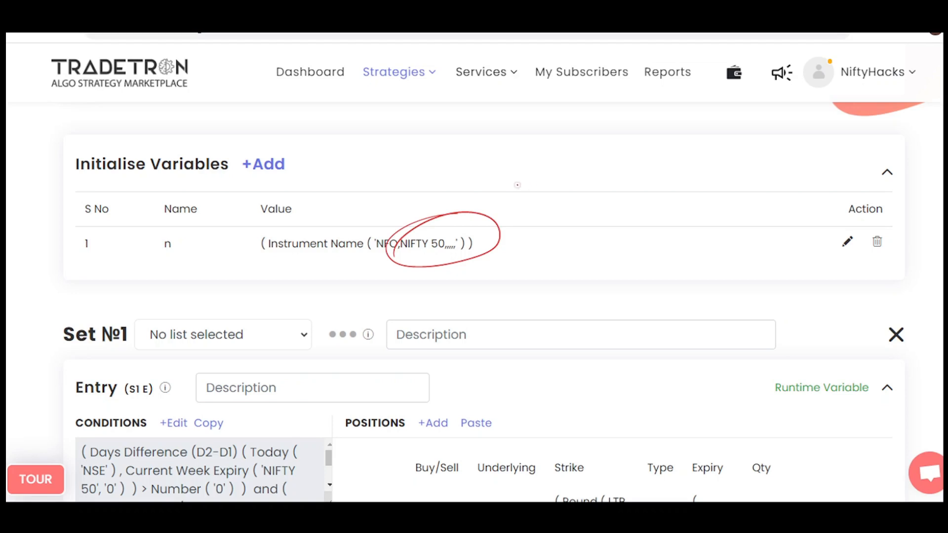
Sketch markings around the Initialise Variables heading, variable n and its instrument value, and clear them all.
{"action": "mouse_move", "coordinate": [169, 142]}
{"action": "left_mouse_down"}
{"action": "mouse_move", "coordinate": [148, 193]}
{"action": "mouse_move", "coordinate": [229, 148]}
{"action": "left_mouse_up"}
{"action": "mouse_move", "coordinate": [171, 237]}
{"action": "left_mouse_down"}
{"action": "mouse_move", "coordinate": [152, 257]}
{"action": "mouse_move", "coordinate": [185, 249]}
{"action": "mouse_move", "coordinate": [299, 397]}
{"action": "mouse_move", "coordinate": [311, 375]}
{"action": "left_mouse_up"}
{"action": "left_click_drag", "start_coordinate": [305, 274], "coordinate": [343, 272]}
{"action": "mouse_move", "coordinate": [395, 173]}
{"action": "left_mouse_down"}
{"action": "mouse_move", "coordinate": [402, 153]}
{"action": "mouse_move", "coordinate": [423, 159]}
{"action": "mouse_move", "coordinate": [504, 133]}
{"action": "left_mouse_up"}
{"action": "left_click_drag", "start_coordinate": [420, 182], "coordinate": [514, 147]}
{"action": "left_click_drag", "start_coordinate": [458, 181], "coordinate": [384, 261]}
{"action": "mouse_move", "coordinate": [624, 184]}
{"action": "left_mouse_down"}
{"action": "mouse_move", "coordinate": [609, 203]}
{"action": "mouse_move", "coordinate": [676, 170]}
{"action": "left_mouse_up"}
{"action": "mouse_move", "coordinate": [696, 157]}
{"action": "left_mouse_down"}
{"action": "mouse_move", "coordinate": [573, 198]}
{"action": "mouse_move", "coordinate": [699, 158]}
{"action": "left_mouse_up"}
{"action": "left_click_drag", "start_coordinate": [596, 192], "coordinate": [694, 163]}
{"action": "key", "text": "e"}
Circle the NFO,NIFTY 50 parameters of variable n and handwrite "nfo, nifty F" above them.
{"action": "mouse_move", "coordinate": [516, 182]}
{"action": "left_mouse_down"}
{"action": "mouse_move", "coordinate": [525, 192]}
{"action": "mouse_move", "coordinate": [584, 169]}
{"action": "left_mouse_up"}
{"action": "left_click_drag", "start_coordinate": [393, 225], "coordinate": [430, 218]}
{"action": "left_click_drag", "start_coordinate": [624, 184], "coordinate": [610, 196]}
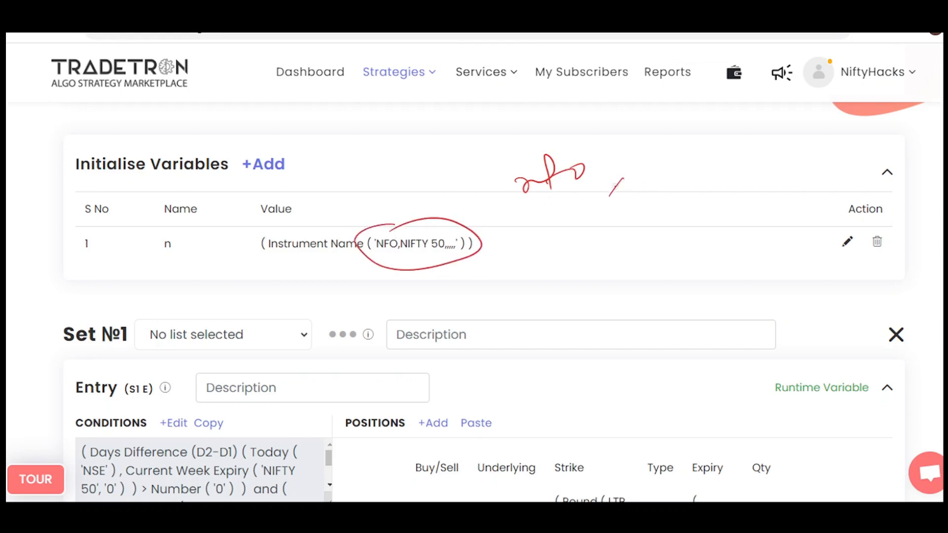
{"action": "mouse_move", "coordinate": [628, 157]}
{"action": "left_mouse_down"}
{"action": "mouse_move", "coordinate": [706, 148]}
{"action": "mouse_move", "coordinate": [751, 127]}
{"action": "mouse_move", "coordinate": [744, 121]}
{"action": "left_mouse_up"}
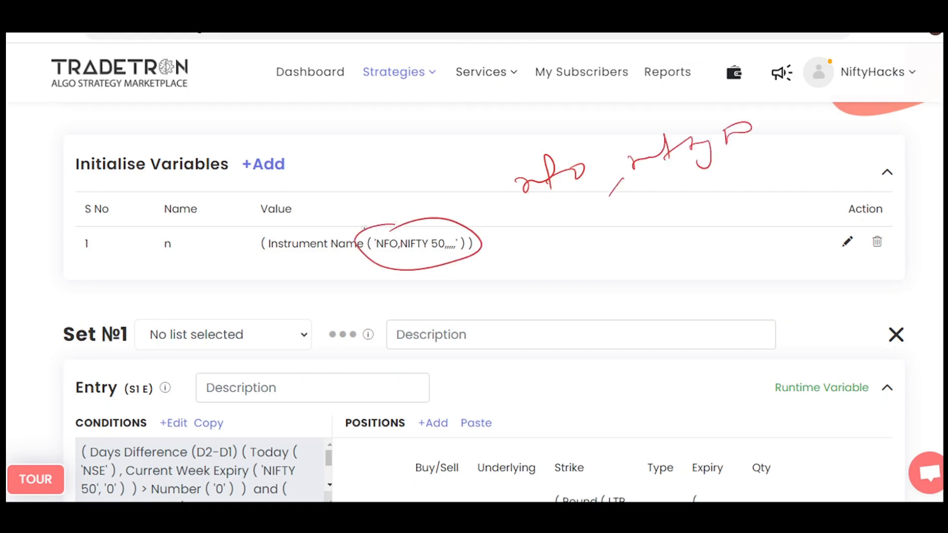
Mark the Instrument Name keyword with a circle and an arrow, circle the Initialise Variables heading, and clear the markings.
{"action": "left_click_drag", "start_coordinate": [369, 217], "coordinate": [397, 178]}
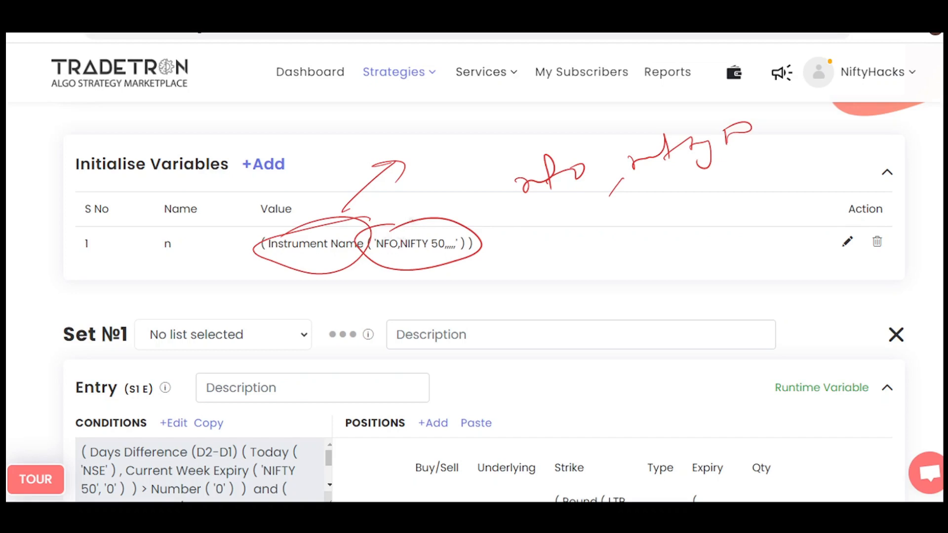
{"action": "mouse_move", "coordinate": [107, 149]}
{"action": "left_mouse_down"}
{"action": "mouse_move", "coordinate": [144, 190]}
{"action": "mouse_move", "coordinate": [101, 148]}
{"action": "left_mouse_up"}
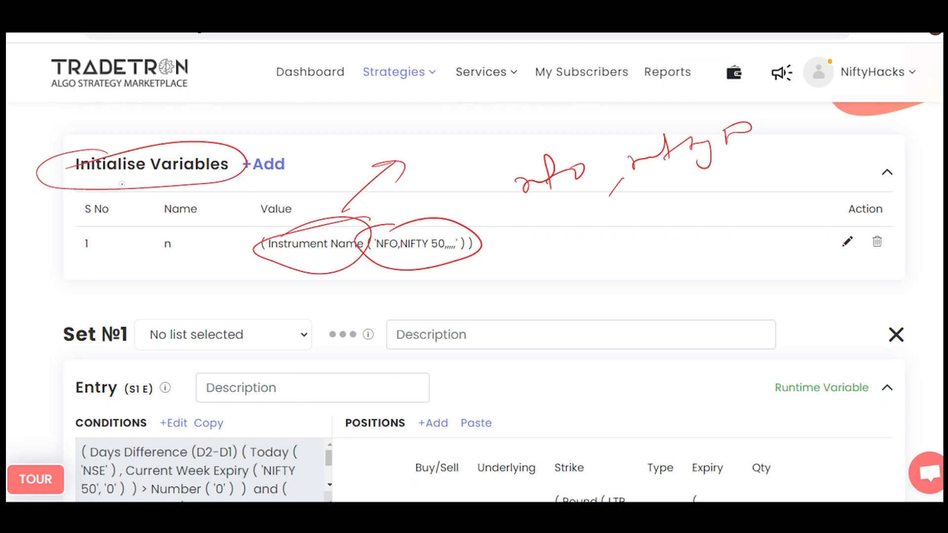
{"action": "key", "text": "e"}
Circle variable n's whole value, its name and the NFO,NIFTY 50 parameters, and clear the markings.
{"action": "mouse_move", "coordinate": [320, 226]}
{"action": "left_mouse_down"}
{"action": "mouse_move", "coordinate": [351, 264]}
{"action": "mouse_move", "coordinate": [250, 223]}
{"action": "left_mouse_up"}
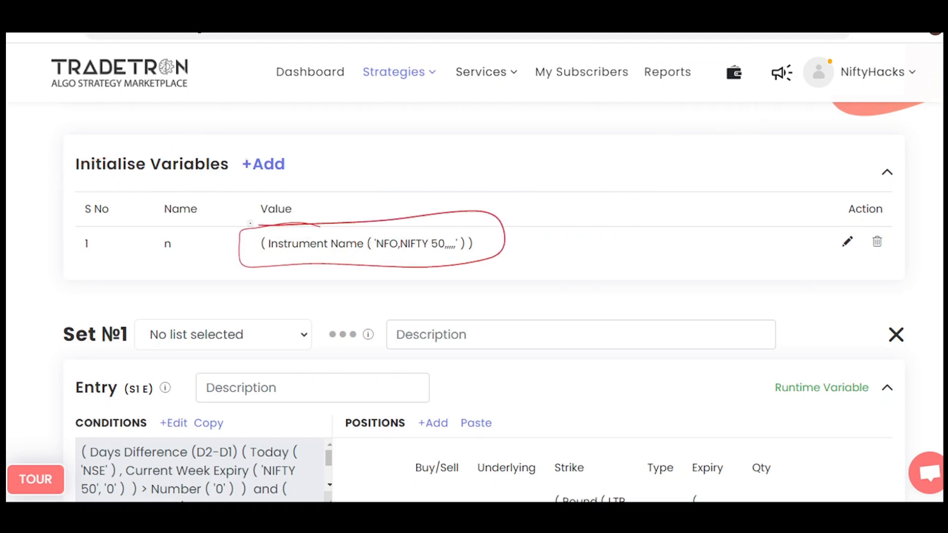
{"action": "mouse_move", "coordinate": [164, 236]}
{"action": "left_mouse_down"}
{"action": "mouse_move", "coordinate": [165, 259]}
{"action": "mouse_move", "coordinate": [164, 230]}
{"action": "left_mouse_up"}
{"action": "mouse_move", "coordinate": [381, 210]}
{"action": "left_mouse_down"}
{"action": "mouse_move", "coordinate": [472, 232]}
{"action": "mouse_move", "coordinate": [400, 273]}
{"action": "left_mouse_up"}
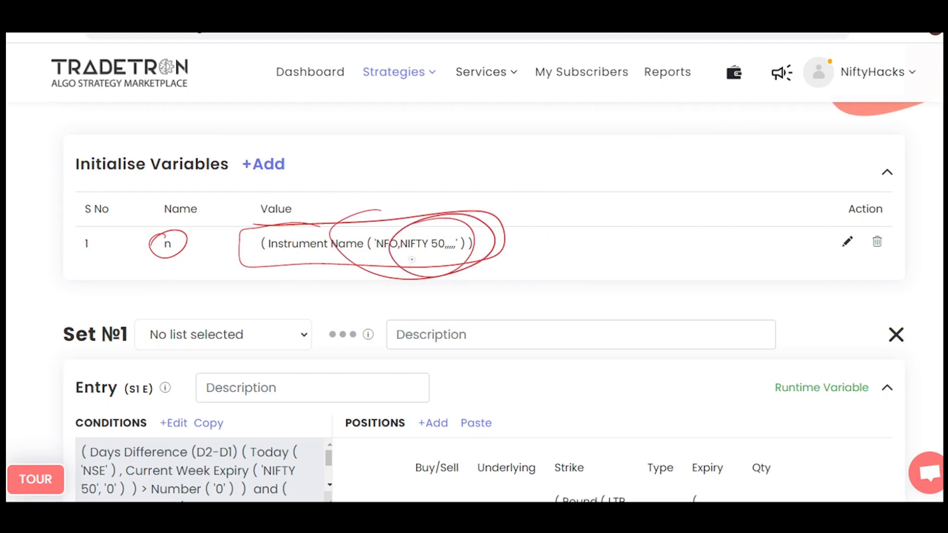
{"action": "key", "text": "e"}
Open the Set 1 entry conditions in the Condition Builder.
{"action": "scroll", "coordinate": [411, 255], "scroll_direction": "down", "scroll_amount": 4}
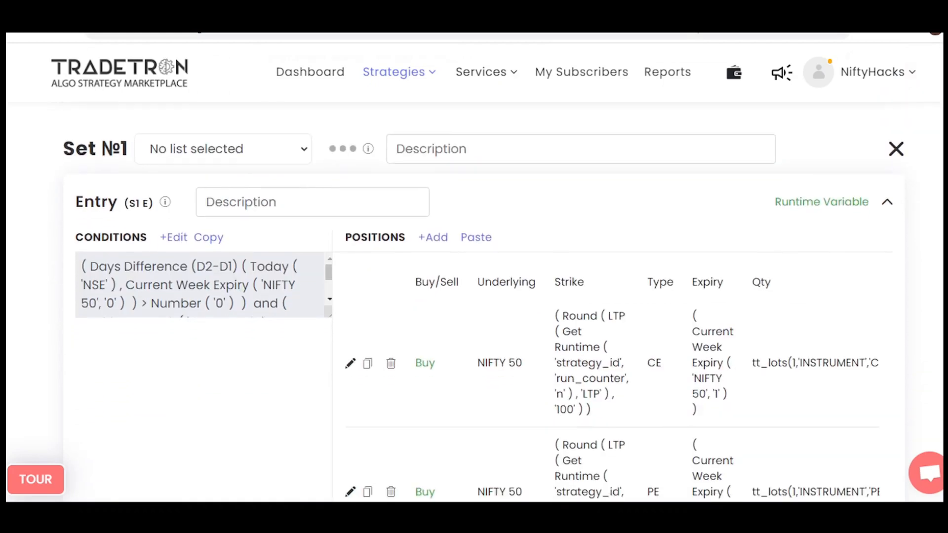
{"action": "scroll", "coordinate": [484, 302], "scroll_direction": "down", "scroll_amount": 1}
{"action": "left_click", "coordinate": [173, 205]}
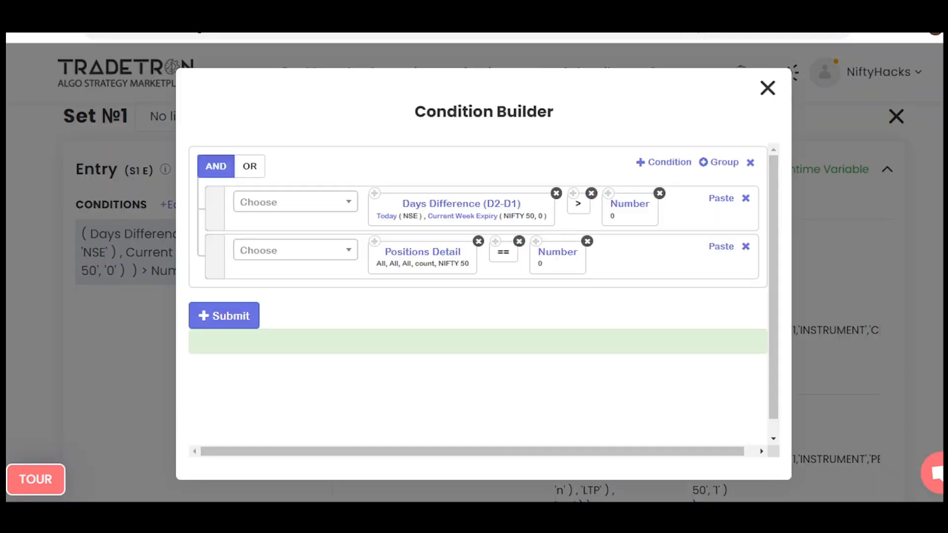
Circle the Days Difference (D2-D1) keyword and its Today and Current Week Expiry dates, clearing the markings after each explanation.
{"action": "mouse_move", "coordinate": [437, 189]}
{"action": "left_mouse_down"}
{"action": "mouse_move", "coordinate": [373, 207]}
{"action": "mouse_move", "coordinate": [491, 227]}
{"action": "mouse_move", "coordinate": [540, 195]}
{"action": "mouse_move", "coordinate": [419, 196]}
{"action": "mouse_move", "coordinate": [447, 226]}
{"action": "mouse_move", "coordinate": [458, 214]}
{"action": "left_mouse_up"}
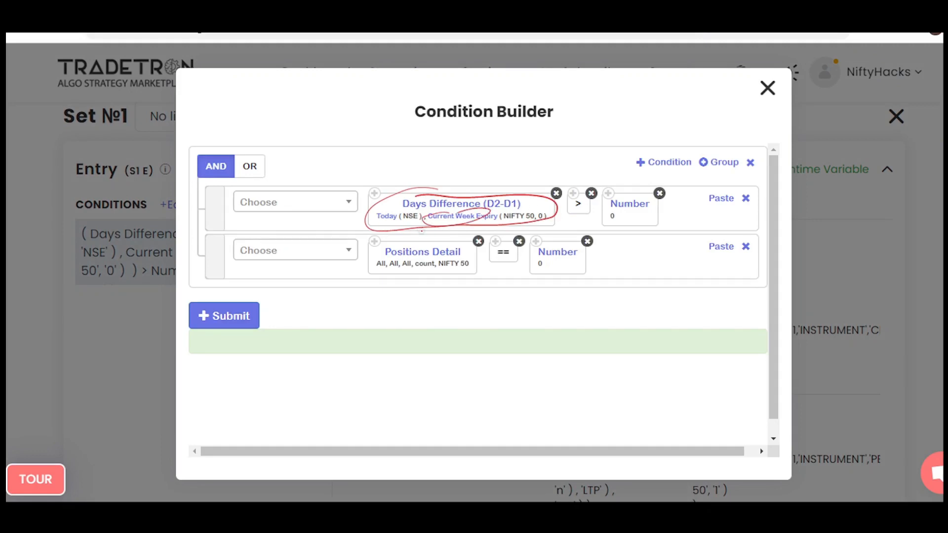
{"action": "left_click_drag", "start_coordinate": [397, 216], "coordinate": [374, 214]}
{"action": "key", "text": "e"}
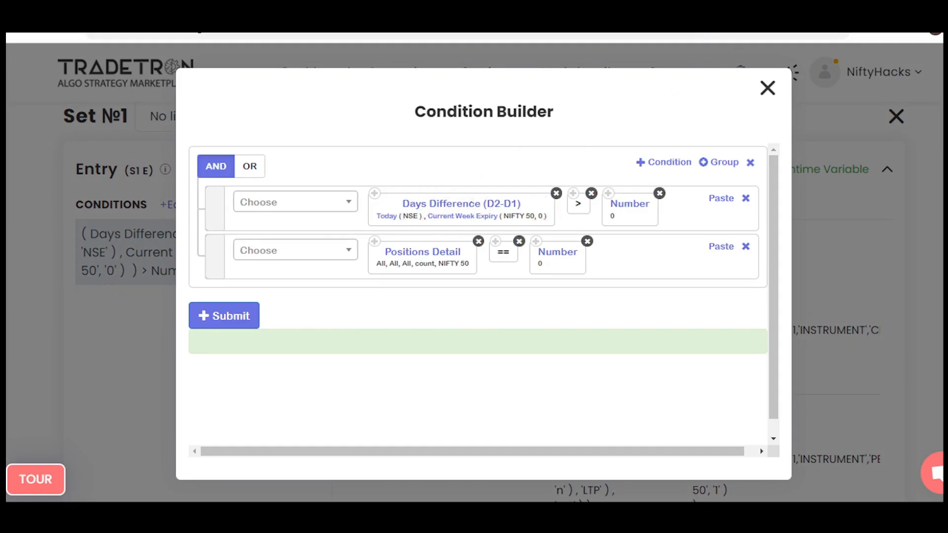
{"action": "mouse_move", "coordinate": [486, 209]}
{"action": "left_mouse_down"}
{"action": "mouse_move", "coordinate": [488, 193]}
{"action": "mouse_move", "coordinate": [500, 209]}
{"action": "mouse_move", "coordinate": [481, 199]}
{"action": "mouse_move", "coordinate": [477, 218]}
{"action": "mouse_move", "coordinate": [417, 221]}
{"action": "mouse_move", "coordinate": [504, 208]}
{"action": "mouse_move", "coordinate": [496, 198]}
{"action": "left_mouse_up"}
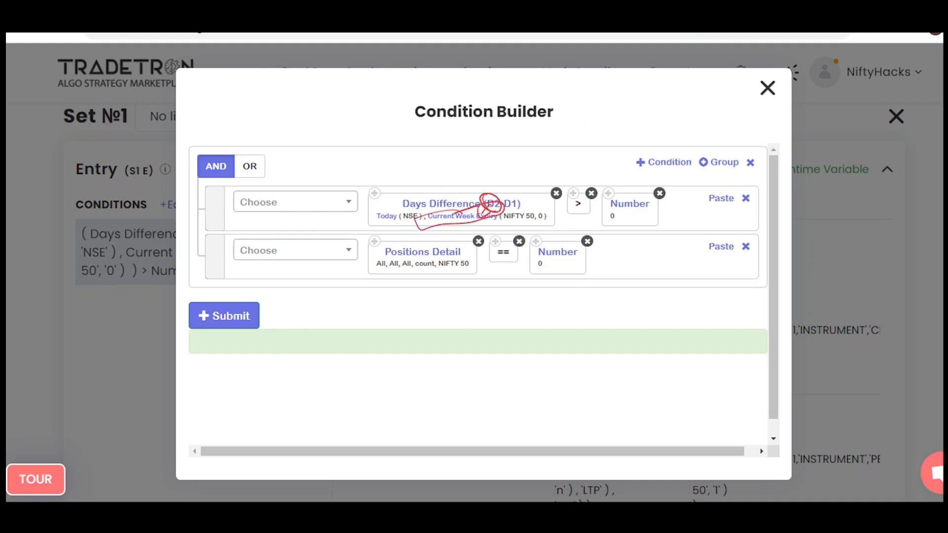
{"action": "key", "text": "e"}
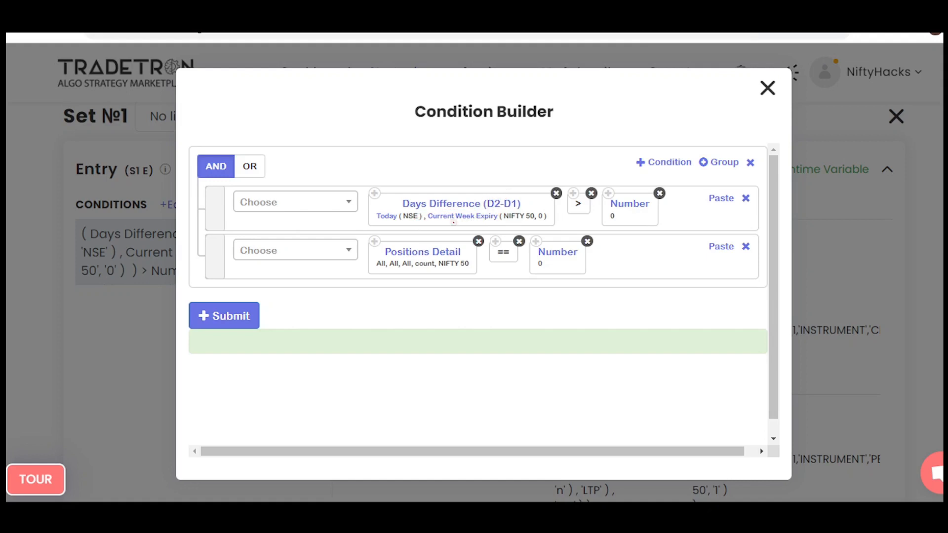
Handwrite "Thurs - wednes" above the Days Difference condition, with an arrow leading to a 0.
{"action": "mouse_move", "coordinate": [453, 226]}
{"action": "left_mouse_down"}
{"action": "mouse_move", "coordinate": [498, 217]}
{"action": "mouse_move", "coordinate": [415, 214]}
{"action": "mouse_move", "coordinate": [409, 230]}
{"action": "left_mouse_up"}
{"action": "mouse_move", "coordinate": [422, 146]}
{"action": "left_mouse_down"}
{"action": "mouse_move", "coordinate": [429, 135]}
{"action": "mouse_move", "coordinate": [455, 147]}
{"action": "mouse_move", "coordinate": [483, 131]}
{"action": "mouse_move", "coordinate": [549, 128]}
{"action": "mouse_move", "coordinate": [625, 98]}
{"action": "left_mouse_up"}
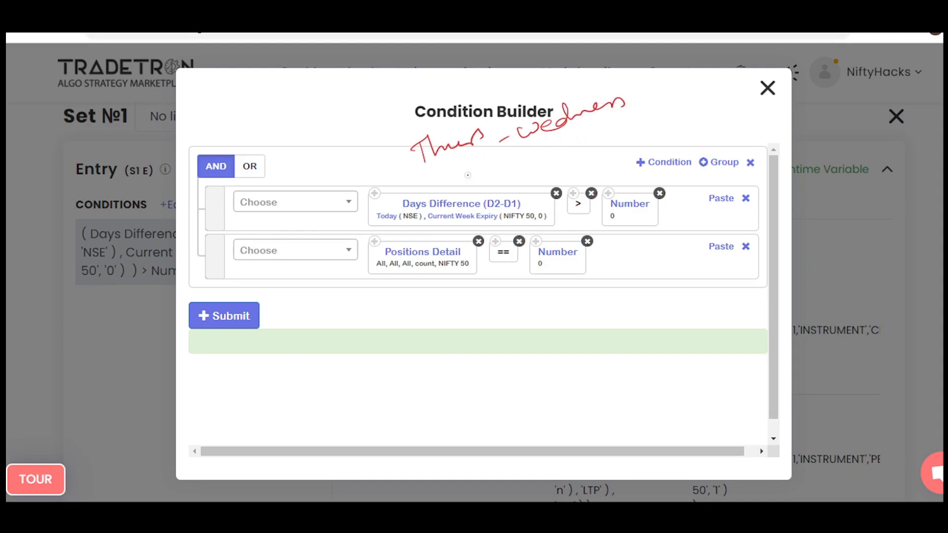
{"action": "left_click_drag", "start_coordinate": [405, 138], "coordinate": [351, 122]}
{"action": "mouse_move", "coordinate": [365, 135]}
{"action": "left_mouse_down"}
{"action": "mouse_move", "coordinate": [352, 122]}
{"action": "mouse_move", "coordinate": [378, 120]}
{"action": "left_mouse_up"}
{"action": "mouse_move", "coordinate": [326, 105]}
{"action": "left_mouse_down"}
{"action": "mouse_move", "coordinate": [333, 118]}
{"action": "mouse_move", "coordinate": [325, 105]}
{"action": "left_mouse_up"}
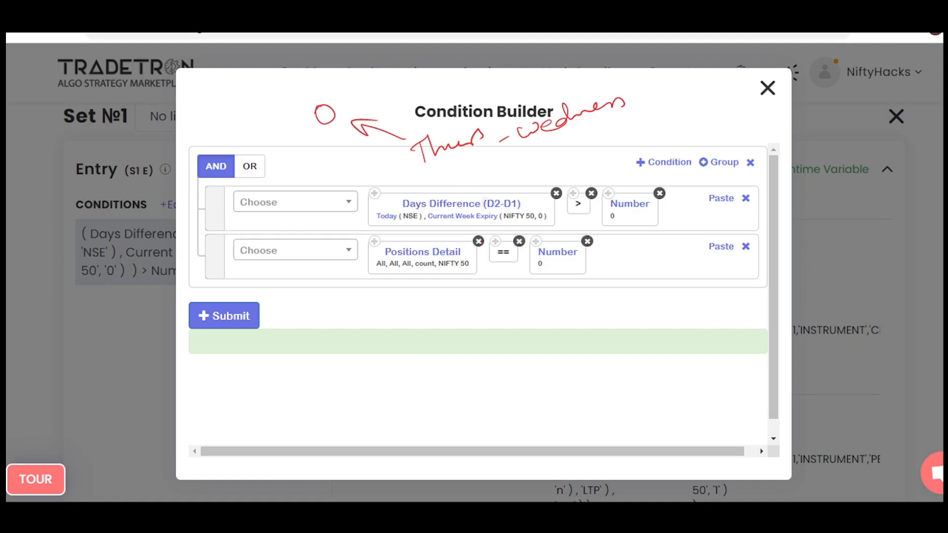
Write a circled 1 above the handwritten "wednes", circle the first condition's Number 0, and clear the markings.
{"action": "mouse_move", "coordinate": [570, 111]}
{"action": "left_mouse_down"}
{"action": "mouse_move", "coordinate": [605, 78]}
{"action": "mouse_move", "coordinate": [578, 108]}
{"action": "left_mouse_up"}
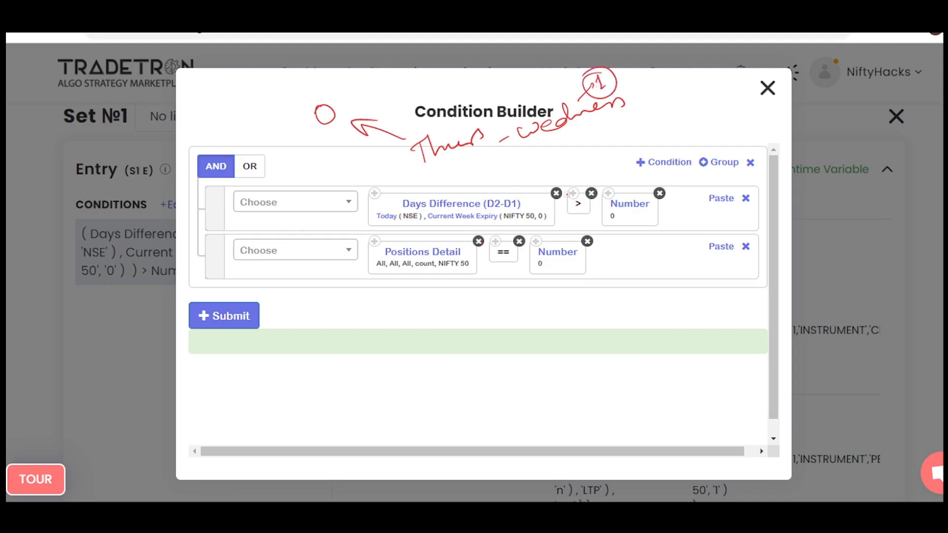
{"action": "left_click_drag", "start_coordinate": [622, 197], "coordinate": [600, 198]}
{"action": "mouse_move", "coordinate": [588, 96]}
{"action": "left_mouse_down"}
{"action": "mouse_move", "coordinate": [615, 79]}
{"action": "mouse_move", "coordinate": [585, 99]}
{"action": "left_mouse_up"}
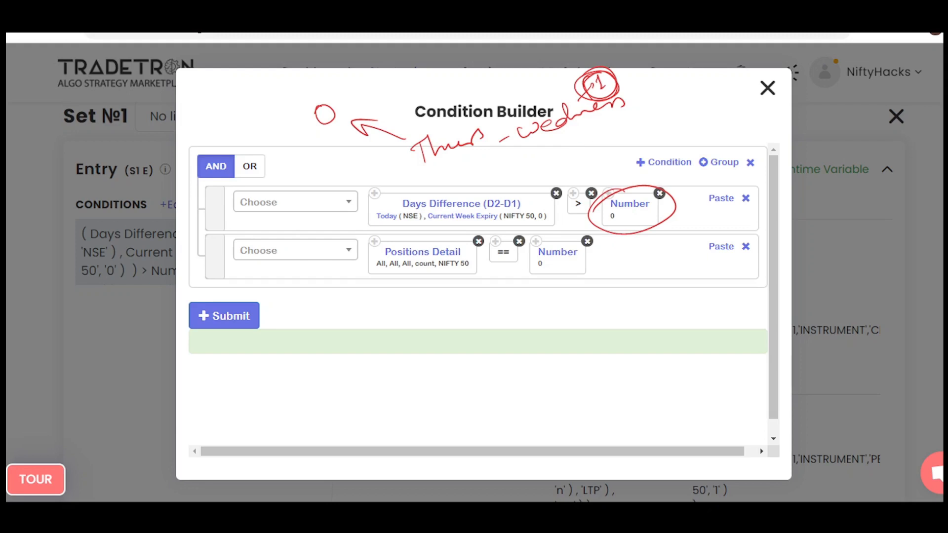
{"action": "key", "text": "e"}
Circle Current Week Expiry with an arrow and check mark, handwrite a circled "!= 0" beside it, and clear the markings.
{"action": "mouse_move", "coordinate": [469, 206]}
{"action": "left_mouse_down"}
{"action": "mouse_move", "coordinate": [494, 182]}
{"action": "mouse_move", "coordinate": [496, 190]}
{"action": "left_mouse_up"}
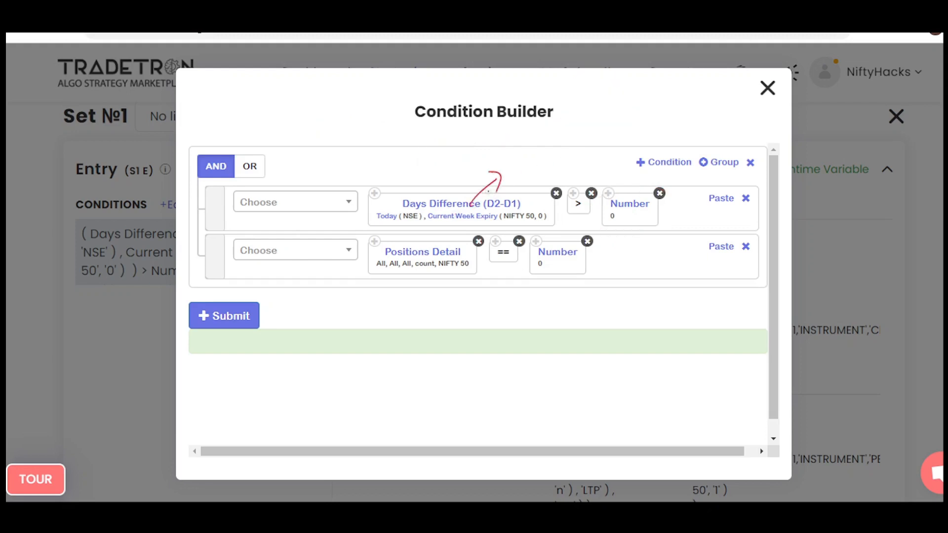
{"action": "mouse_move", "coordinate": [492, 148]}
{"action": "left_mouse_down"}
{"action": "mouse_move", "coordinate": [495, 158]}
{"action": "mouse_move", "coordinate": [536, 127]}
{"action": "left_mouse_up"}
{"action": "mouse_move", "coordinate": [445, 205]}
{"action": "left_mouse_down"}
{"action": "mouse_move", "coordinate": [430, 225]}
{"action": "mouse_move", "coordinate": [456, 210]}
{"action": "left_mouse_up"}
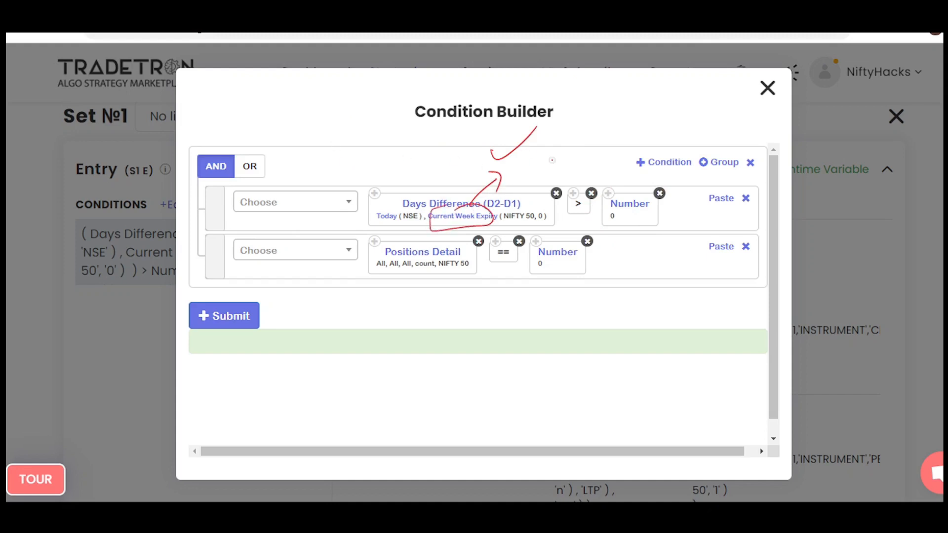
{"action": "mouse_move", "coordinate": [537, 151]}
{"action": "left_mouse_down"}
{"action": "mouse_move", "coordinate": [540, 162]}
{"action": "mouse_move", "coordinate": [549, 158]}
{"action": "left_mouse_up"}
{"action": "left_click", "coordinate": [543, 172]}
{"action": "left_click_drag", "start_coordinate": [545, 165], "coordinate": [555, 161]}
{"action": "mouse_move", "coordinate": [576, 143]}
{"action": "left_mouse_down"}
{"action": "mouse_move", "coordinate": [576, 156]}
{"action": "mouse_move", "coordinate": [577, 142]}
{"action": "left_mouse_up"}
{"action": "left_click_drag", "start_coordinate": [572, 132], "coordinate": [586, 131]}
{"action": "left_click_drag", "start_coordinate": [524, 155], "coordinate": [569, 131]}
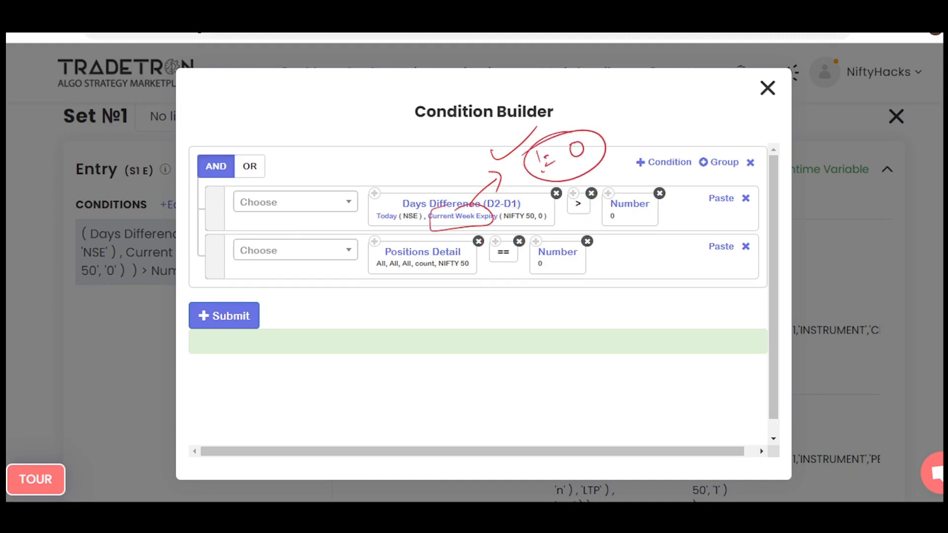
{"action": "key", "text": "e"}
Handwrite the alternative condition "Today != CWE" above the first condition, underline it, and clear the markings.
{"action": "left_click_drag", "start_coordinate": [407, 160], "coordinate": [414, 181]}
{"action": "mouse_move", "coordinate": [397, 171]}
{"action": "left_mouse_down"}
{"action": "mouse_move", "coordinate": [420, 154]}
{"action": "mouse_move", "coordinate": [437, 156]}
{"action": "left_mouse_up"}
{"action": "mouse_move", "coordinate": [458, 152]}
{"action": "left_mouse_down"}
{"action": "mouse_move", "coordinate": [460, 142]}
{"action": "mouse_move", "coordinate": [478, 171]}
{"action": "left_mouse_up"}
{"action": "left_click_drag", "start_coordinate": [497, 139], "coordinate": [510, 148]}
{"action": "left_click_drag", "start_coordinate": [515, 141], "coordinate": [518, 137]}
{"action": "left_click_drag", "start_coordinate": [522, 133], "coordinate": [530, 138]}
{"action": "mouse_move", "coordinate": [522, 163]}
{"action": "left_mouse_down"}
{"action": "mouse_move", "coordinate": [556, 130]}
{"action": "mouse_move", "coordinate": [600, 111]}
{"action": "mouse_move", "coordinate": [608, 122]}
{"action": "left_mouse_up"}
{"action": "left_click_drag", "start_coordinate": [530, 161], "coordinate": [626, 130]}
{"action": "left_click_drag", "start_coordinate": [574, 163], "coordinate": [618, 137]}
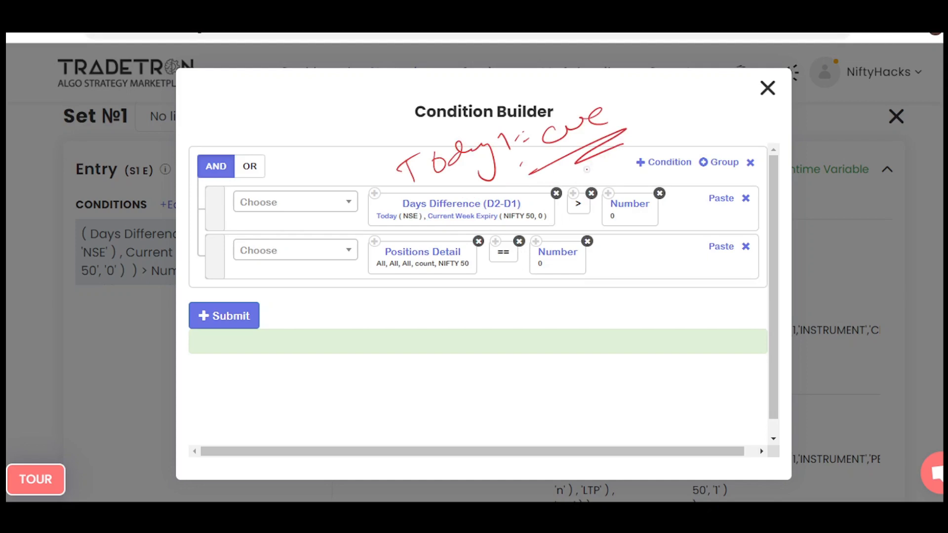
{"action": "key", "text": "e"}
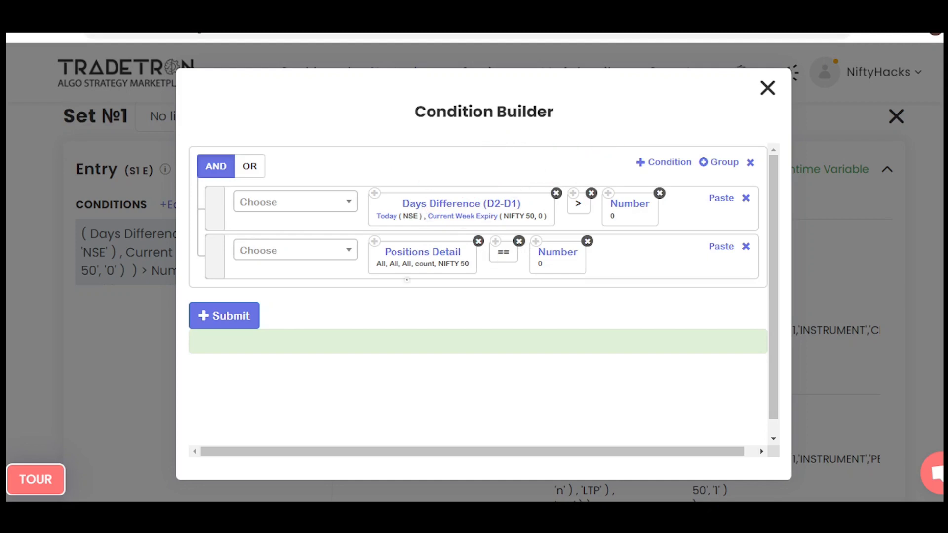
Circle the Positions Detail condition's parameters and its Number 0, clear the markings, and close the Condition Builder.
{"action": "mouse_move", "coordinate": [420, 238]}
{"action": "left_mouse_down"}
{"action": "mouse_move", "coordinate": [370, 298]}
{"action": "mouse_move", "coordinate": [628, 234]}
{"action": "mouse_move", "coordinate": [487, 241]}
{"action": "left_mouse_up"}
{"action": "left_click_drag", "start_coordinate": [379, 270], "coordinate": [368, 269]}
{"action": "left_click_drag", "start_coordinate": [429, 250], "coordinate": [454, 253]}
{"action": "mouse_move", "coordinate": [560, 243]}
{"action": "left_mouse_down"}
{"action": "mouse_move", "coordinate": [543, 284]}
{"action": "mouse_move", "coordinate": [521, 266]}
{"action": "left_mouse_up"}
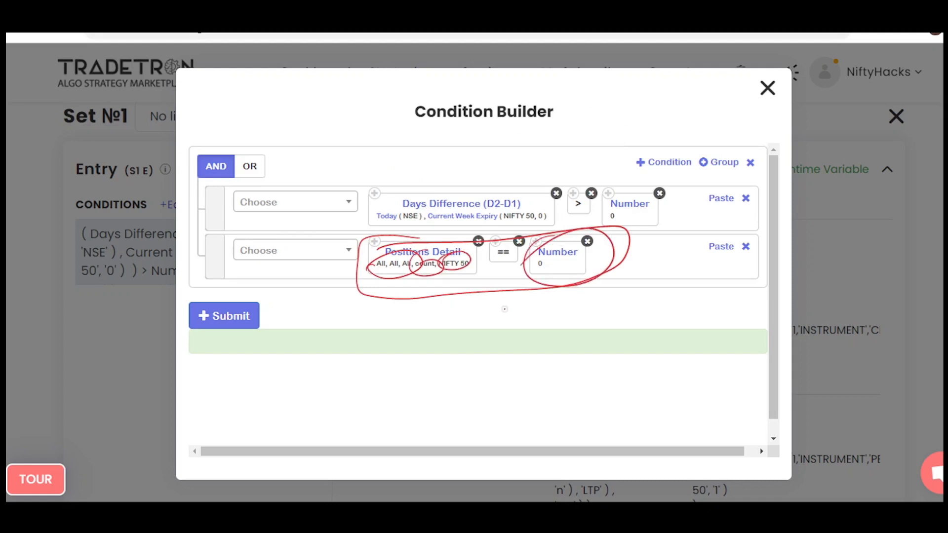
{"action": "key", "text": "Escape"}
{"action": "left_click", "coordinate": [768, 88]}
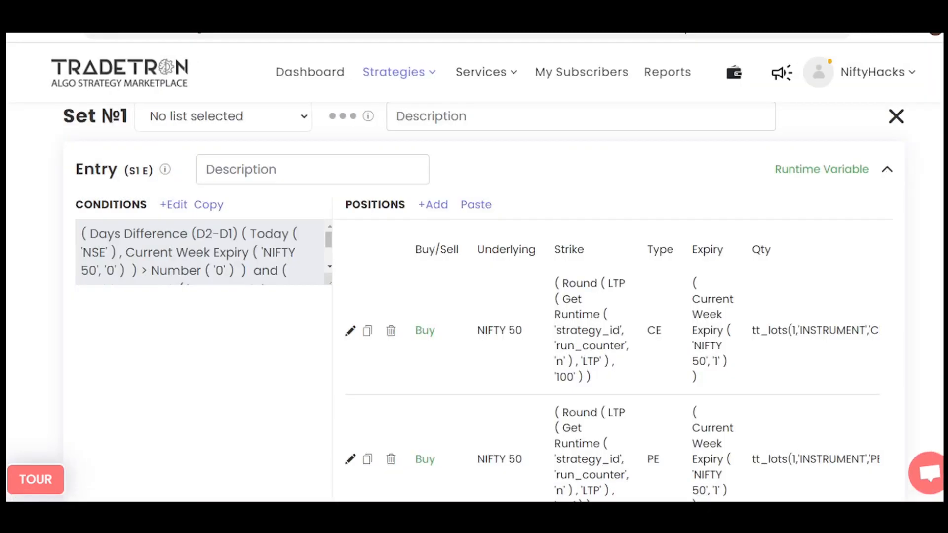
Circle the handwritten "ATM CE & PE Buy" note beside the Set 1 entry positions and add an underlined "Spot" above it.
{"action": "scroll", "coordinate": [484, 302], "scroll_direction": "down", "scroll_amount": 1}
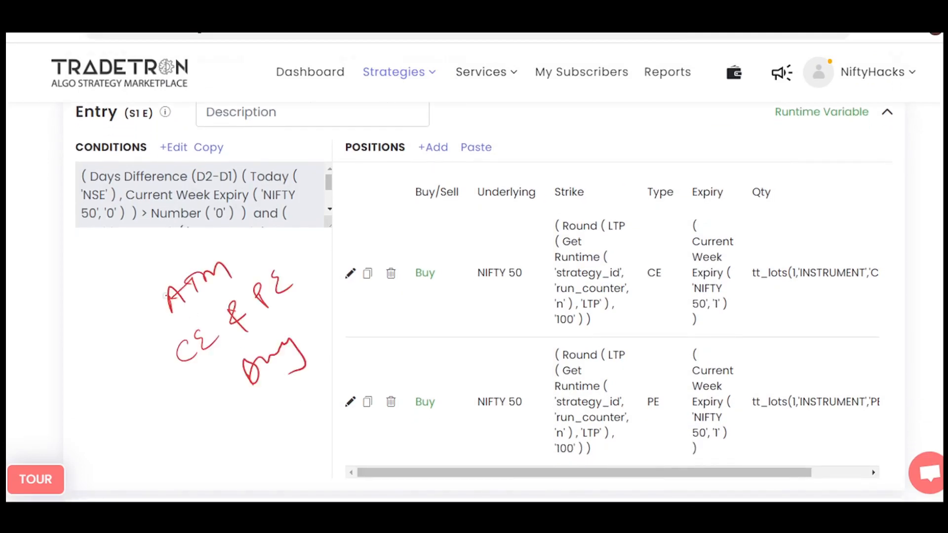
{"action": "mouse_move", "coordinate": [147, 281]}
{"action": "left_mouse_down"}
{"action": "mouse_move", "coordinate": [240, 419]}
{"action": "mouse_move", "coordinate": [241, 250]}
{"action": "mouse_move", "coordinate": [152, 294]}
{"action": "left_mouse_up"}
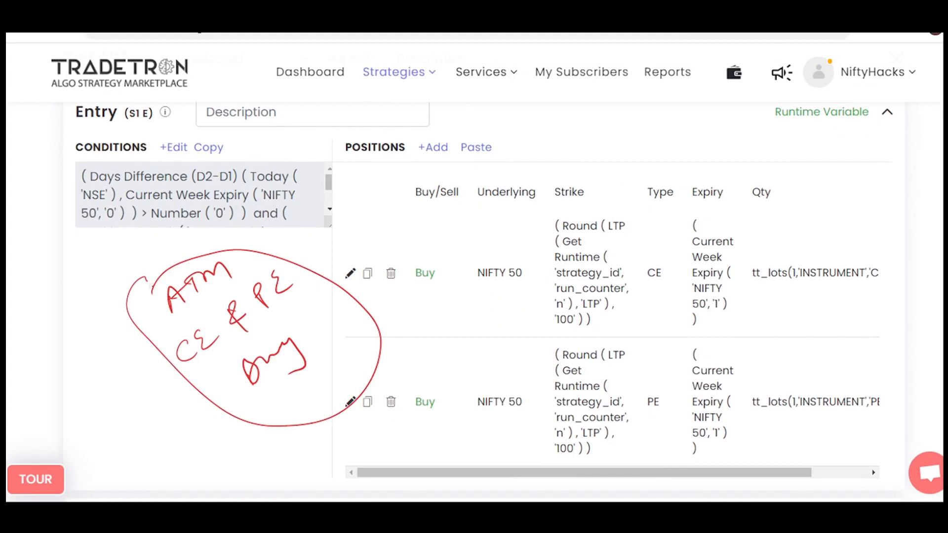
{"action": "mouse_move", "coordinate": [183, 243]}
{"action": "left_mouse_down"}
{"action": "mouse_move", "coordinate": [182, 266]}
{"action": "mouse_move", "coordinate": [184, 254]}
{"action": "left_mouse_up"}
{"action": "mouse_move", "coordinate": [220, 224]}
{"action": "left_mouse_down"}
{"action": "mouse_move", "coordinate": [211, 242]}
{"action": "mouse_move", "coordinate": [234, 226]}
{"action": "left_mouse_up"}
{"action": "mouse_move", "coordinate": [236, 226]}
{"action": "left_mouse_down"}
{"action": "mouse_move", "coordinate": [246, 220]}
{"action": "mouse_move", "coordinate": [247, 228]}
{"action": "left_mouse_up"}
{"action": "left_click_drag", "start_coordinate": [250, 212], "coordinate": [271, 230]}
{"action": "left_click_drag", "start_coordinate": [248, 242], "coordinate": [275, 232]}
Draw arrows to the CE and PE buy positions, circle both Current Week Expiry values and the ATM note, and clear the markings.
{"action": "mouse_move", "coordinate": [312, 270]}
{"action": "left_mouse_down"}
{"action": "mouse_move", "coordinate": [352, 249]}
{"action": "mouse_move", "coordinate": [351, 264]}
{"action": "left_mouse_up"}
{"action": "left_click_drag", "start_coordinate": [339, 359], "coordinate": [376, 383]}
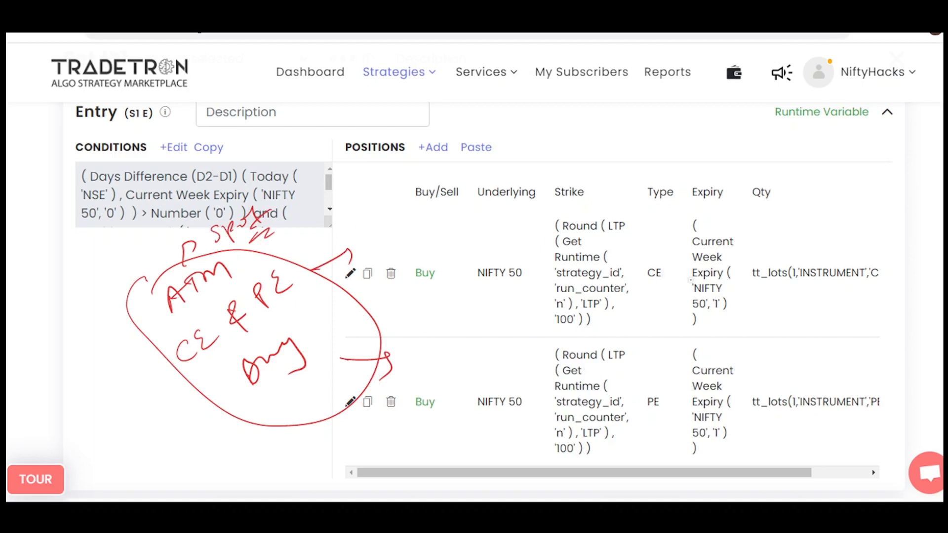
{"action": "mouse_move", "coordinate": [697, 223]}
{"action": "left_mouse_down"}
{"action": "mouse_move", "coordinate": [736, 300]}
{"action": "mouse_move", "coordinate": [684, 235]}
{"action": "left_mouse_up"}
{"action": "mouse_move", "coordinate": [703, 352]}
{"action": "left_mouse_down"}
{"action": "mouse_move", "coordinate": [690, 445]}
{"action": "mouse_move", "coordinate": [695, 352]}
{"action": "left_mouse_up"}
{"action": "mouse_move", "coordinate": [190, 311]}
{"action": "left_mouse_down"}
{"action": "mouse_move", "coordinate": [151, 291]}
{"action": "mouse_move", "coordinate": [212, 314]}
{"action": "left_mouse_up"}
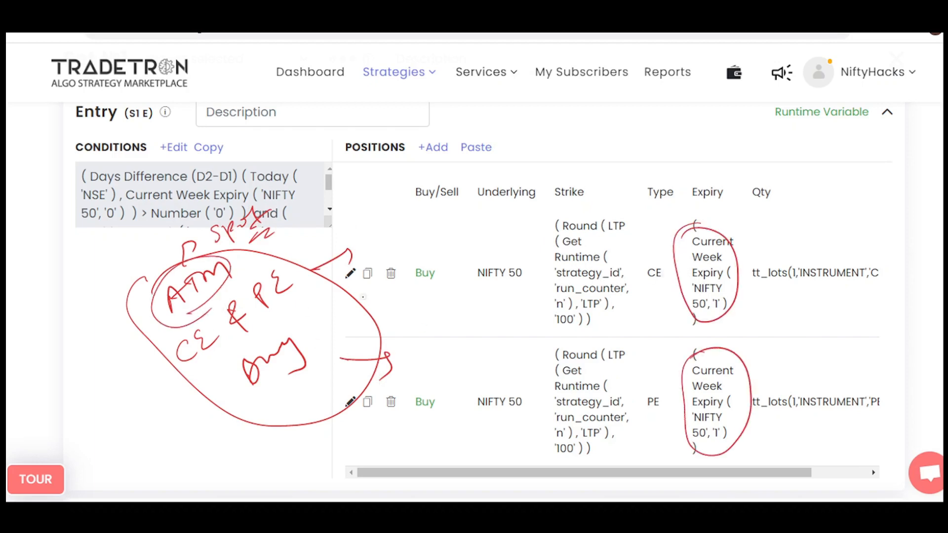
{"action": "key", "text": "Escape"}
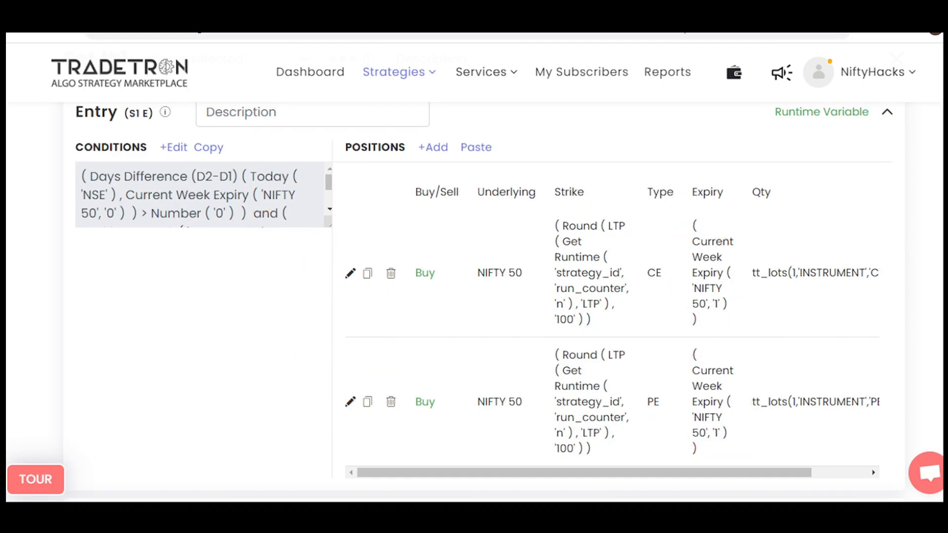
Open the CE buy position's expiry formula and review the parameters of its Current Week Expiry keyword.
{"action": "left_click", "coordinate": [351, 274]}
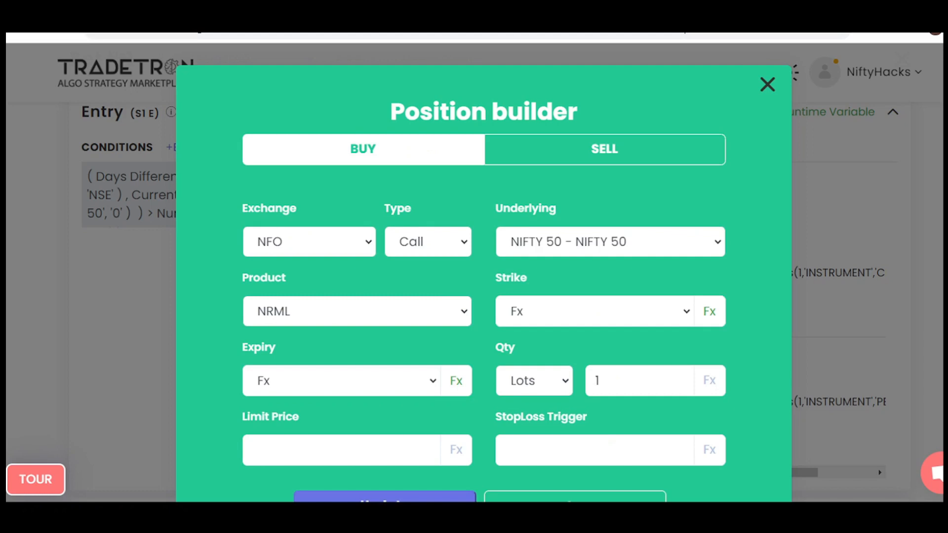
{"action": "left_click", "coordinate": [456, 381]}
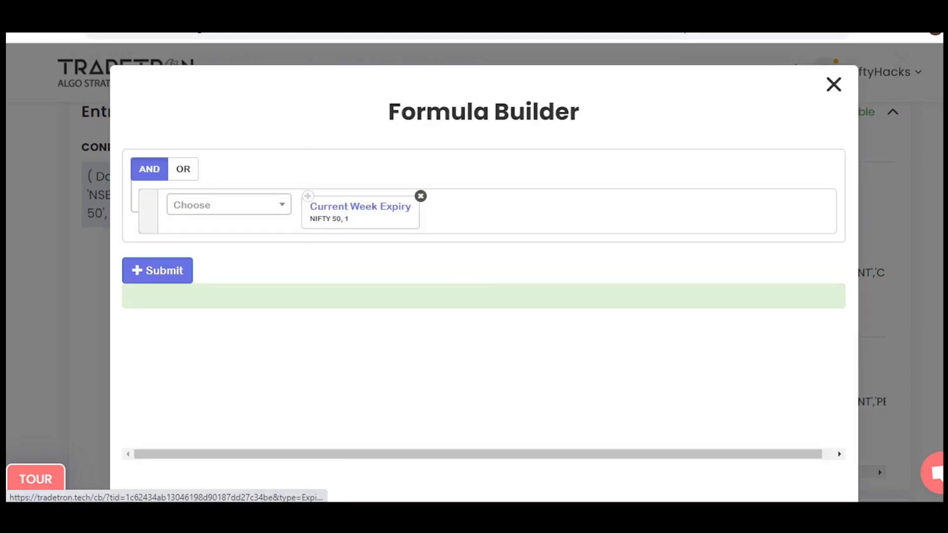
{"action": "left_click", "coordinate": [360, 207]}
{"action": "left_click", "coordinate": [620, 164]}
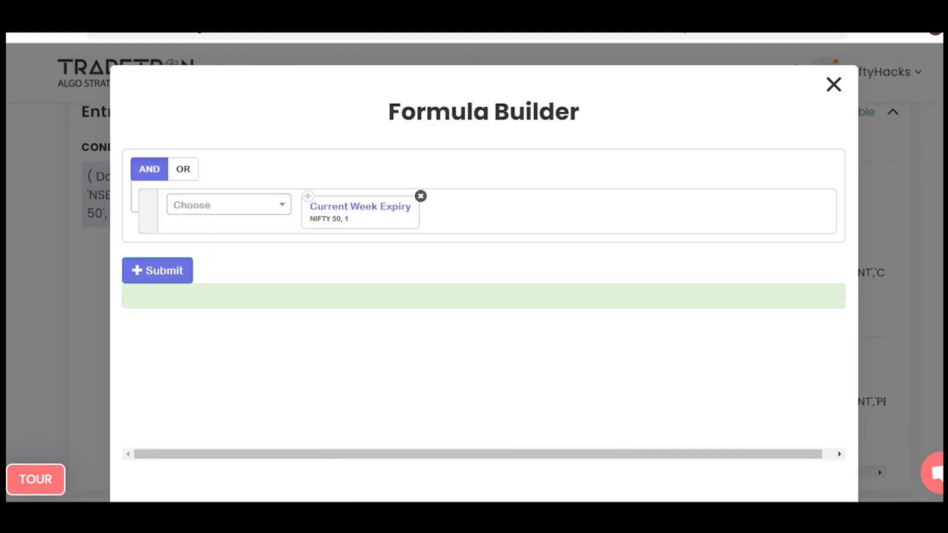
{"action": "left_click", "coordinate": [834, 84]}
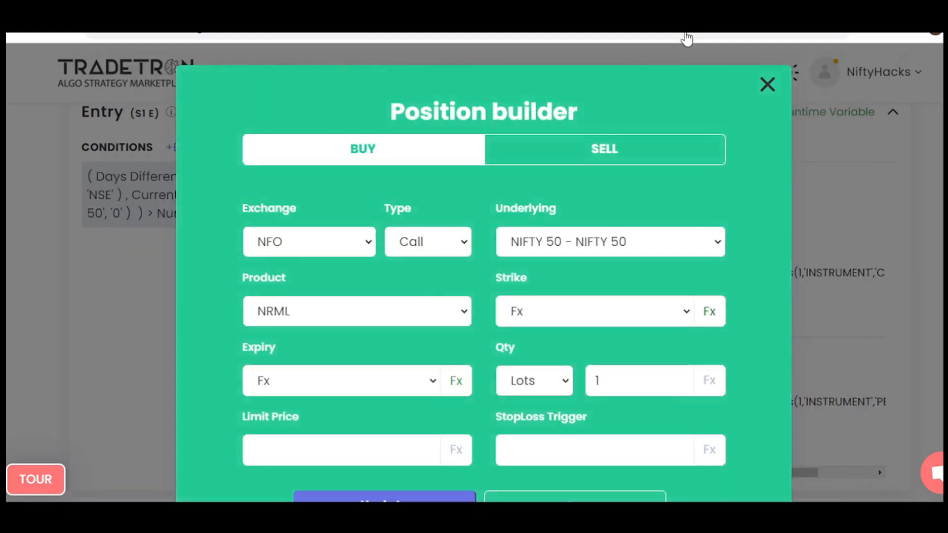
In the CE position's strike formula, change the LTP instrument inside Round to Instrument Name.
{"action": "left_click", "coordinate": [710, 311]}
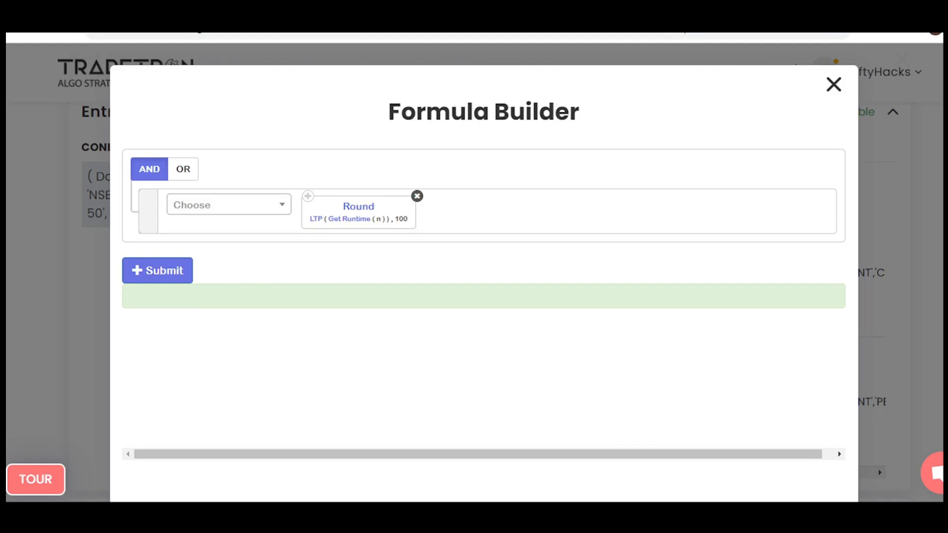
{"action": "left_click", "coordinate": [316, 219]}
{"action": "left_click", "coordinate": [410, 233]}
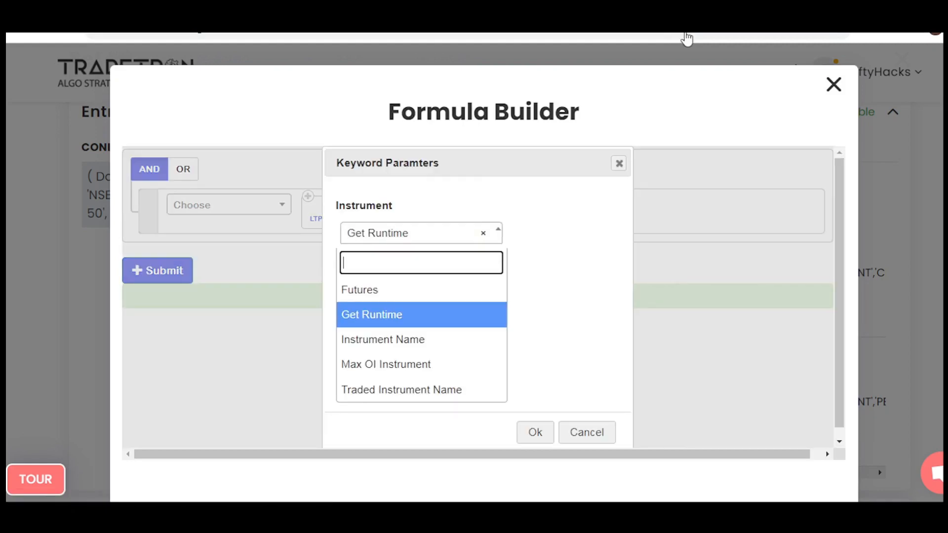
{"action": "left_click", "coordinate": [384, 338]}
{"action": "left_click", "coordinate": [535, 433]}
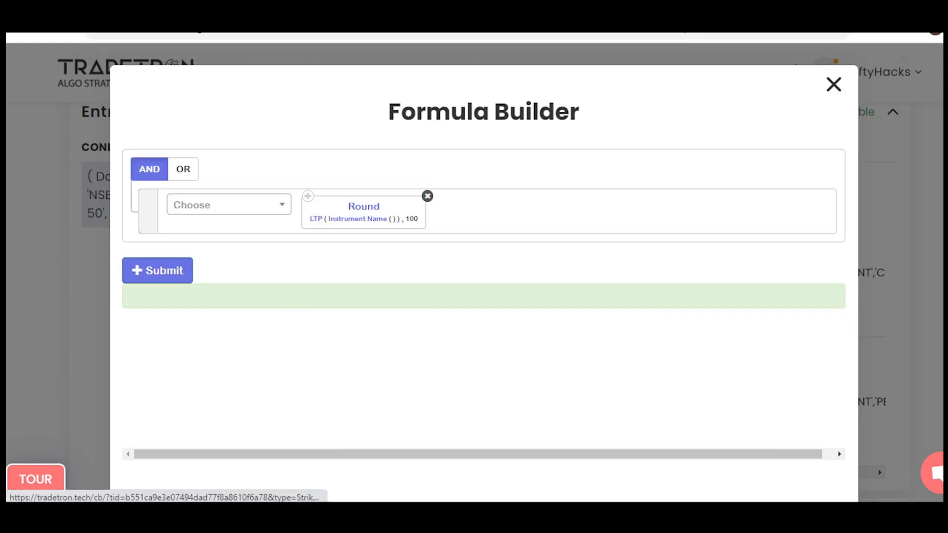
Set the Instrument Name parameters to exchange NFO and NFO - NIFTY 50, leaving the remaining fields empty.
{"action": "left_click", "coordinate": [356, 219]}
{"action": "left_click", "coordinate": [257, 233]}
{"action": "type", "text": "nf"}
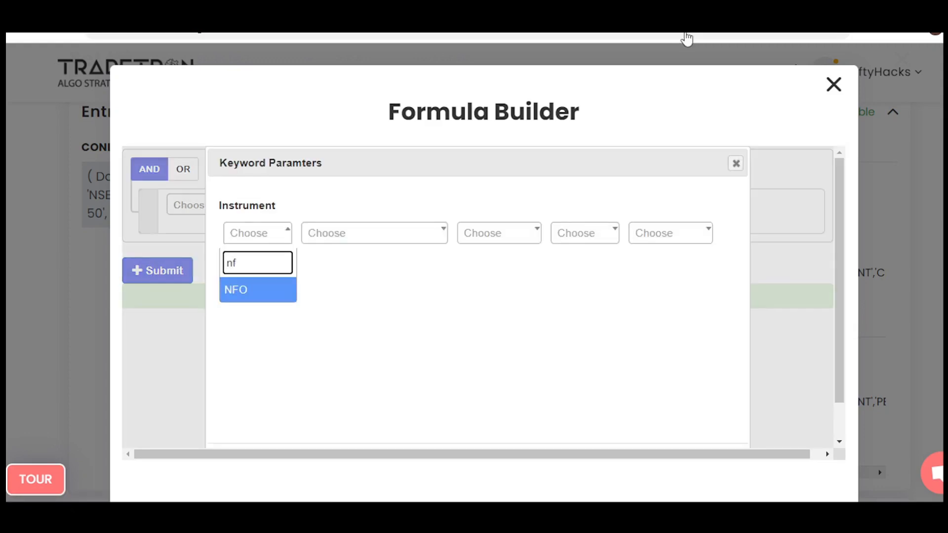
{"action": "key", "text": "Return"}
{"action": "key", "text": "Tab"}
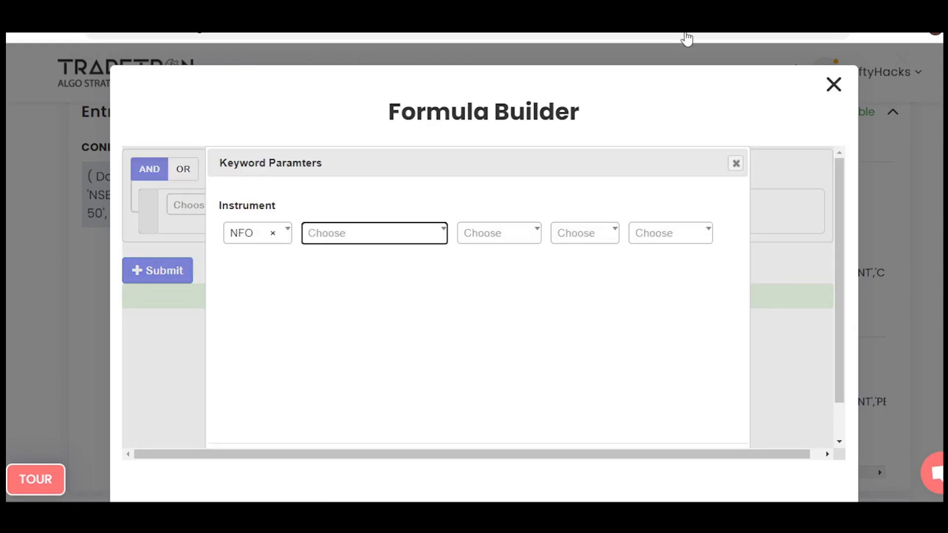
{"action": "key", "text": "Down"}
{"action": "type", "text": "ni"}
{"action": "key", "text": "Return"}
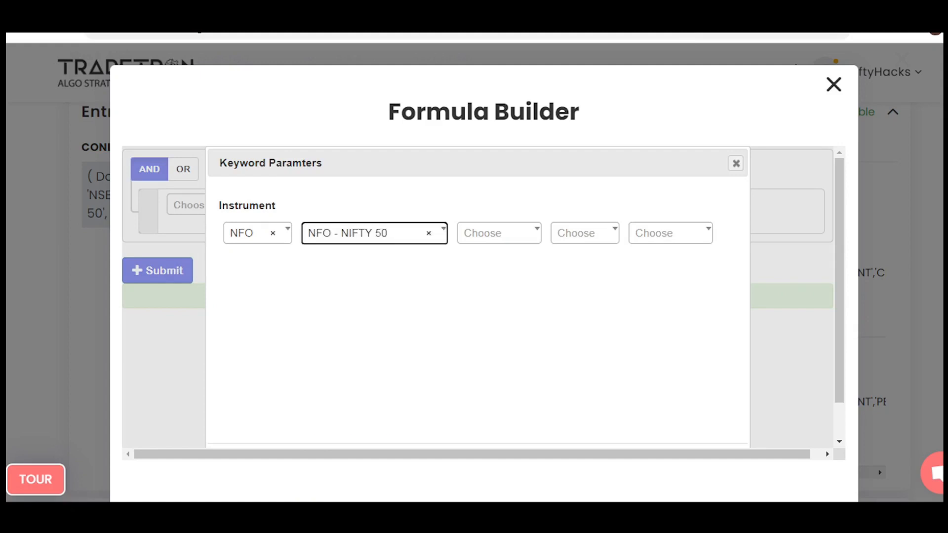
{"action": "key", "text": "Tab"}
{"action": "key", "text": "Tab"}
{"action": "key", "text": "Tab"}
{"action": "key", "text": "Tab"}
{"action": "key", "text": "Return"}
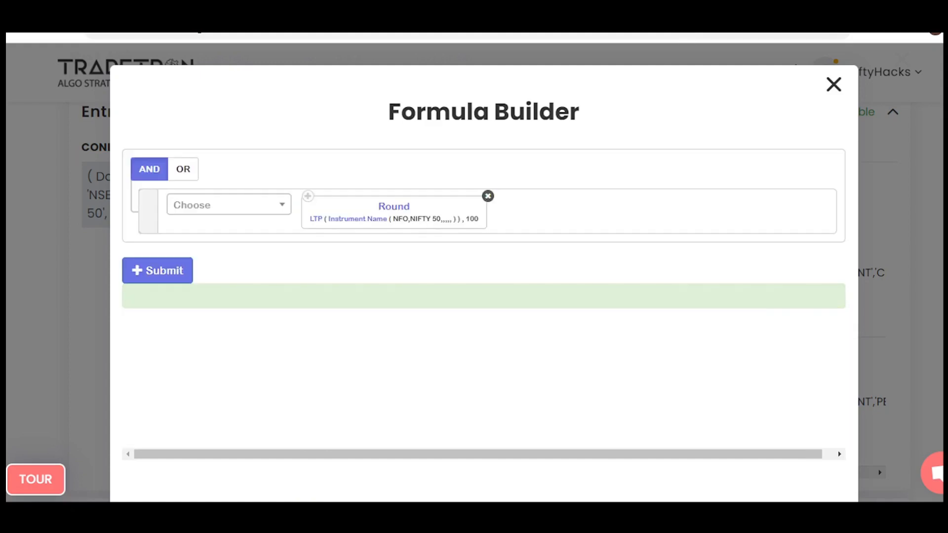
Switch the LTP instrument back to Get Runtime with the variable name n.
{"action": "left_click", "coordinate": [316, 219]}
{"action": "left_click", "coordinate": [418, 233]}
{"action": "left_click", "coordinate": [372, 315]}
{"action": "left_click", "coordinate": [536, 432]}
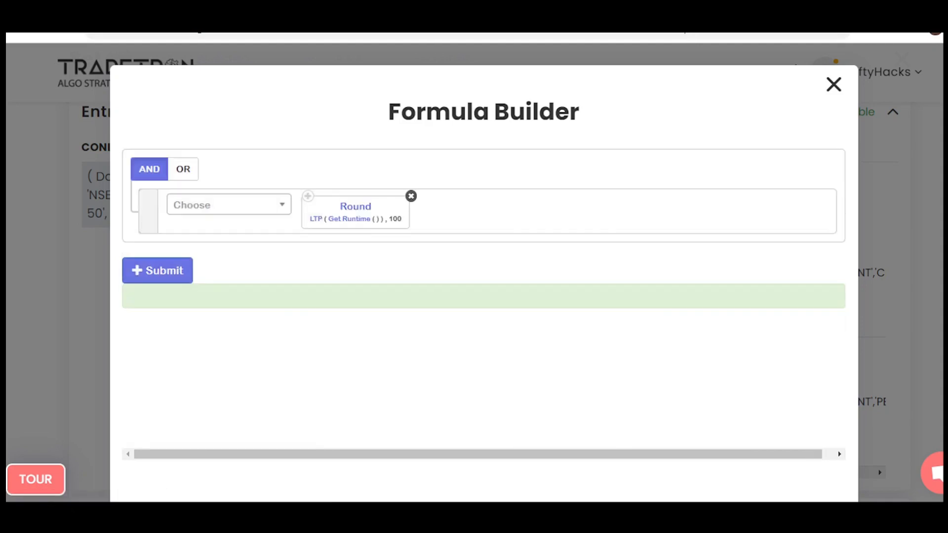
{"action": "left_click", "coordinate": [349, 219]}
{"action": "type", "text": "n"}
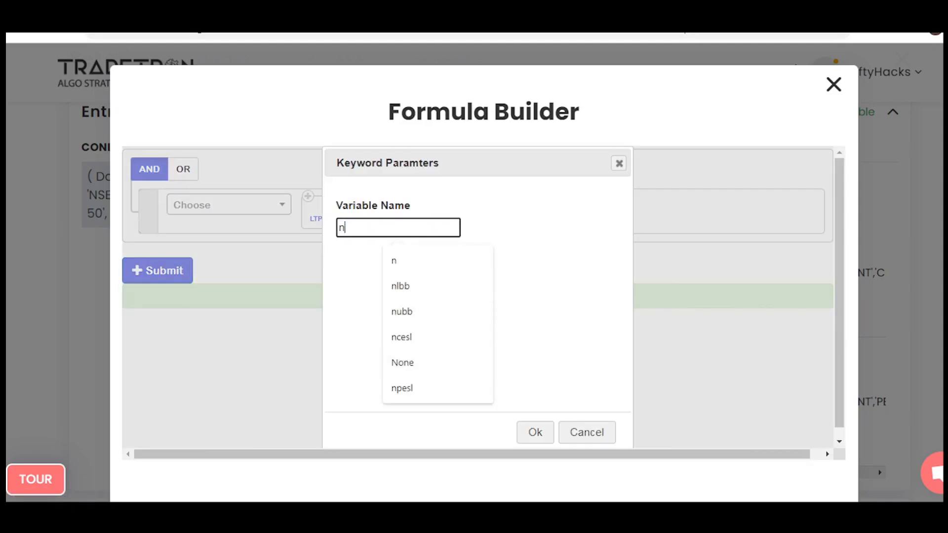
{"action": "key", "text": "Return"}
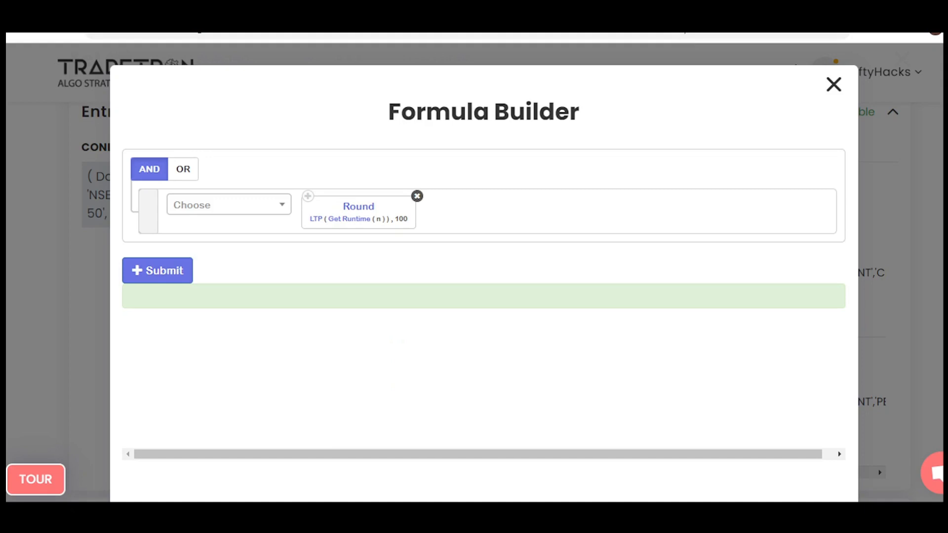
Add an ATM SPOT keyword to the strike formula with underlying NIFTY 50 and 0 steps.
{"action": "left_click", "coordinate": [229, 205]}
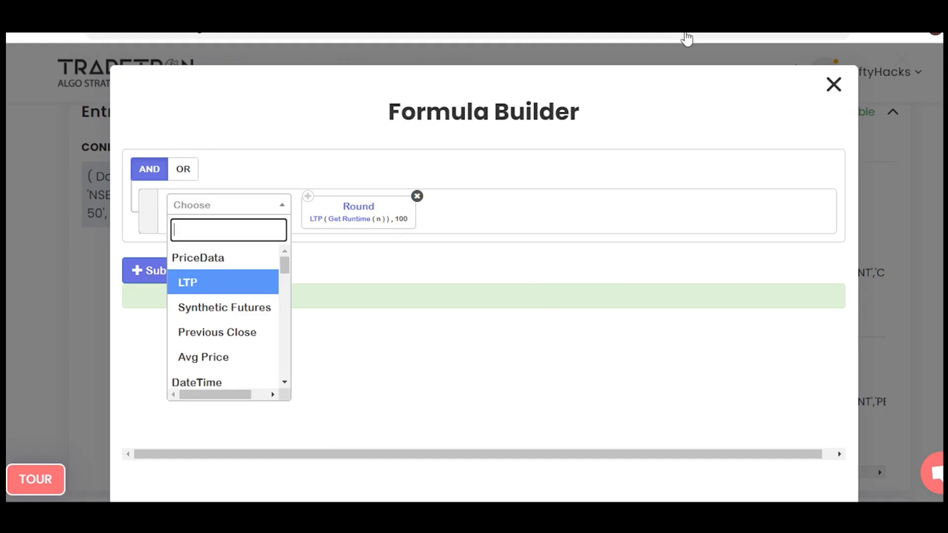
{"action": "type", "text": "atm"}
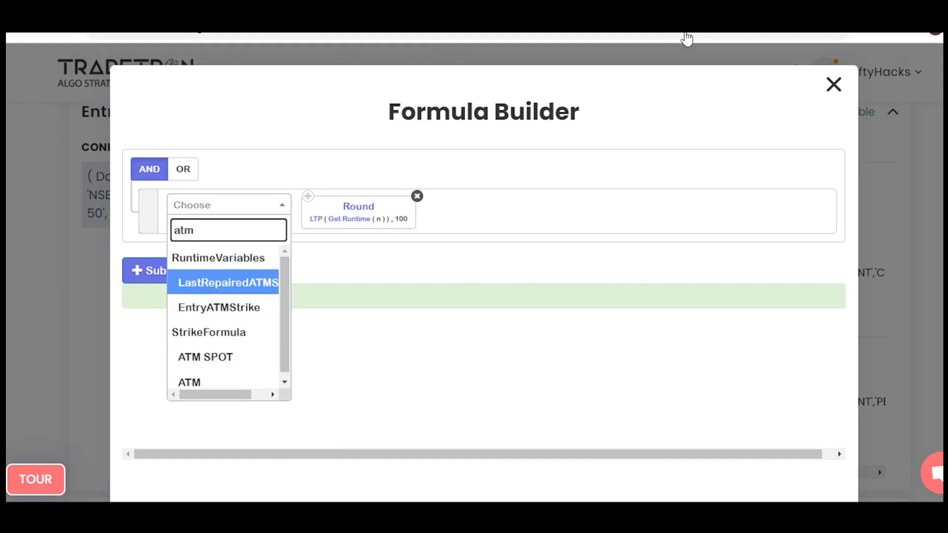
{"action": "key", "text": "Down"}
{"action": "key", "text": "Down"}
{"action": "key", "text": "Return"}
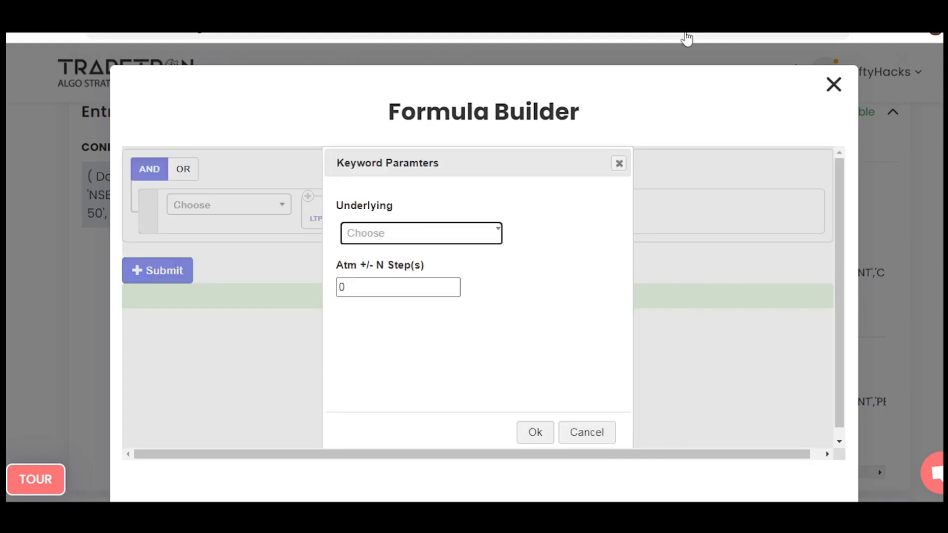
{"action": "key", "text": "Down"}
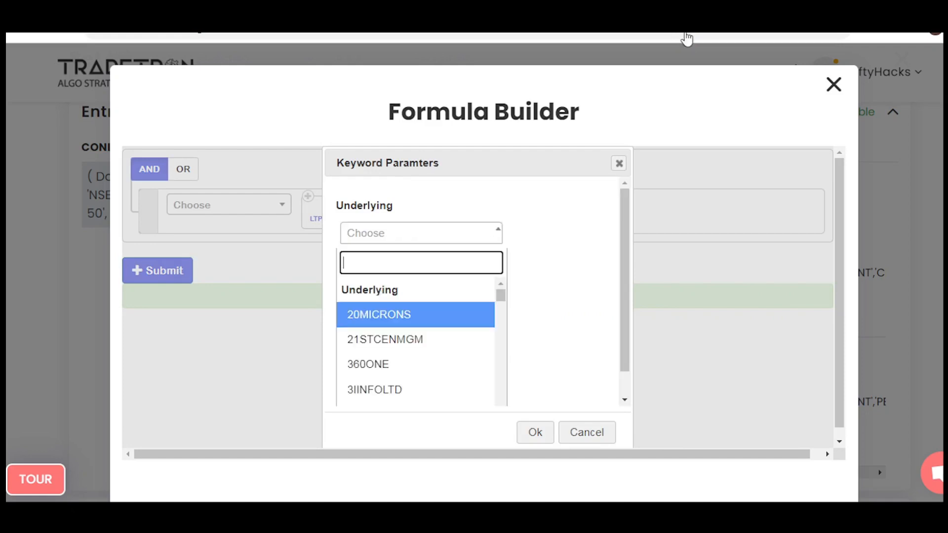
{"action": "type", "text": "n"}
{"action": "key", "text": "Return"}
{"action": "key", "text": "Return"}
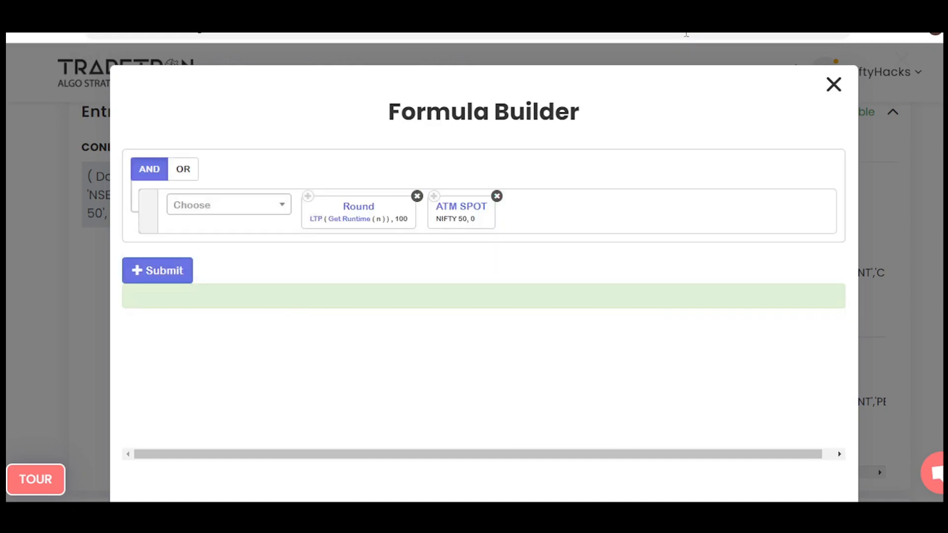
Mark Round and ATM SPOT as alternatives with arrows, a tick and circles, and clear the markings.
{"action": "left_click_drag", "start_coordinate": [374, 148], "coordinate": [371, 188]}
{"action": "left_click_drag", "start_coordinate": [365, 174], "coordinate": [387, 187]}
{"action": "left_click_drag", "start_coordinate": [374, 150], "coordinate": [434, 188]}
{"action": "left_click_drag", "start_coordinate": [426, 183], "coordinate": [441, 177]}
{"action": "mouse_move", "coordinate": [338, 170]}
{"action": "left_mouse_down"}
{"action": "mouse_move", "coordinate": [343, 185]}
{"action": "mouse_move", "coordinate": [373, 172]}
{"action": "left_mouse_up"}
{"action": "left_click_drag", "start_coordinate": [451, 153], "coordinate": [497, 134]}
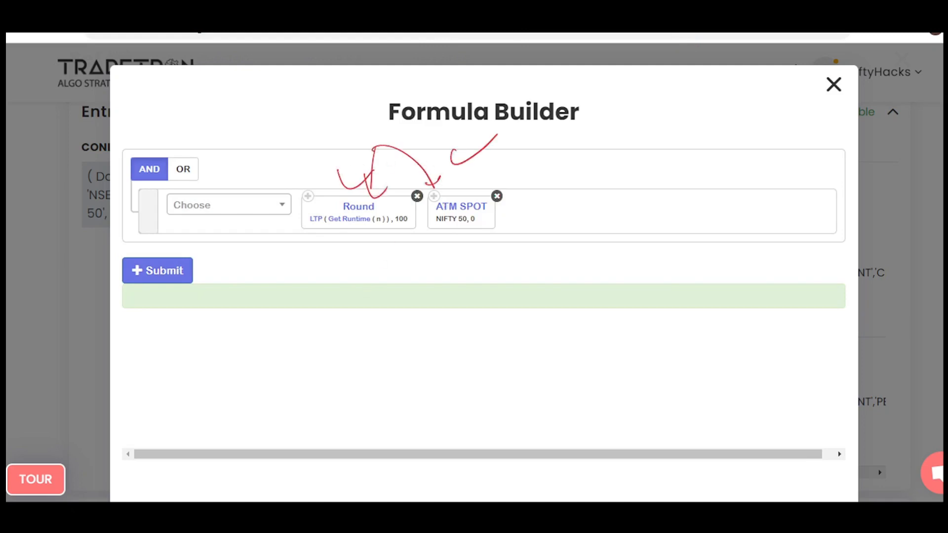
{"action": "left_click_drag", "start_coordinate": [447, 193], "coordinate": [453, 190]}
{"action": "mouse_move", "coordinate": [383, 194]}
{"action": "left_mouse_down"}
{"action": "mouse_move", "coordinate": [334, 231]}
{"action": "mouse_move", "coordinate": [347, 205]}
{"action": "left_mouse_up"}
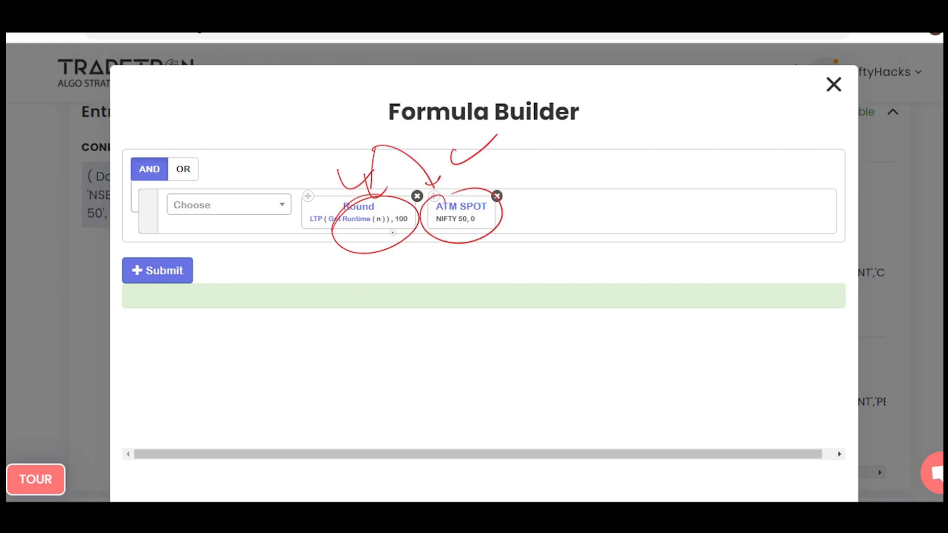
{"action": "key", "text": "Escape"}
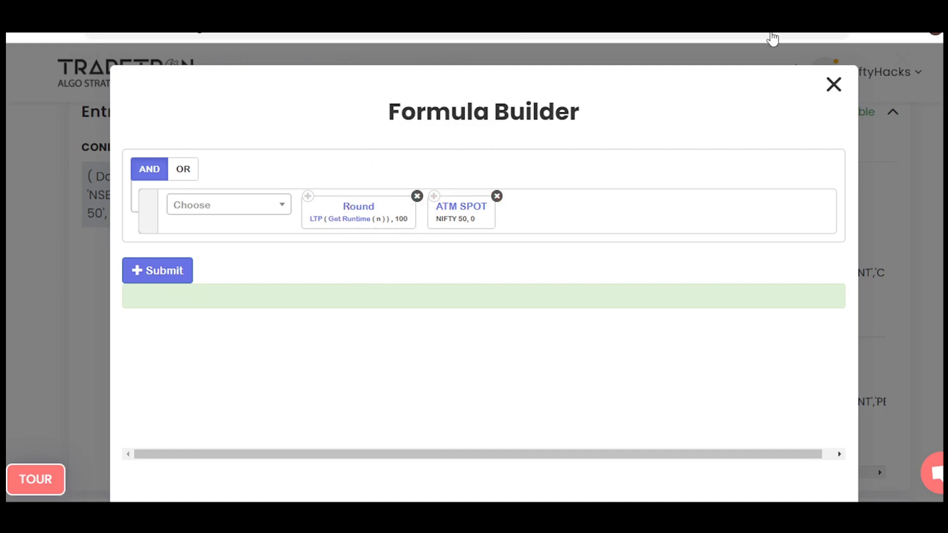
Remove the ATM SPOT keyword from the strike formula and close the CE position.
{"action": "left_click", "coordinate": [497, 196]}
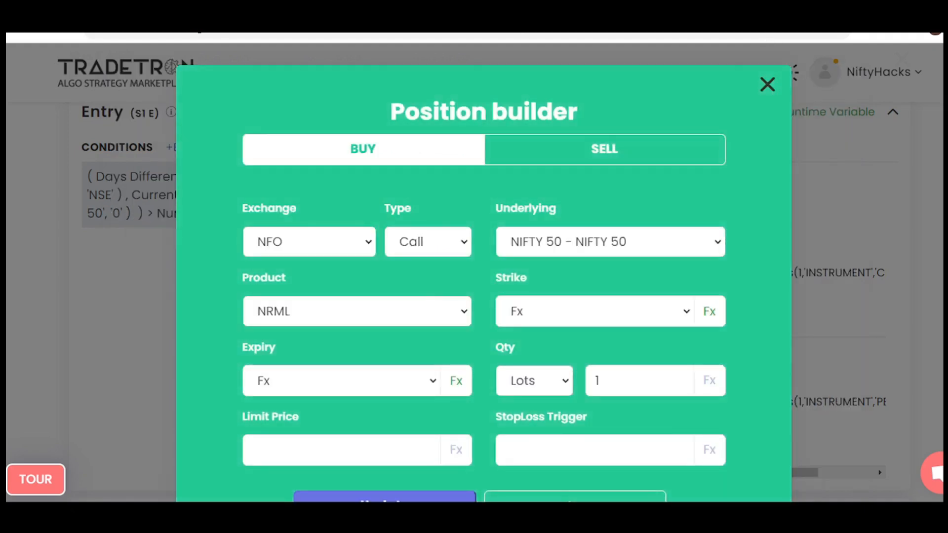
{"action": "key", "text": "Escape"}
Review the expiry and strike formulas of the PE buy position and close its Position builder.
{"action": "left_click", "coordinate": [350, 402]}
{"action": "left_click", "coordinate": [455, 381]}
{"action": "key", "text": "Escape"}
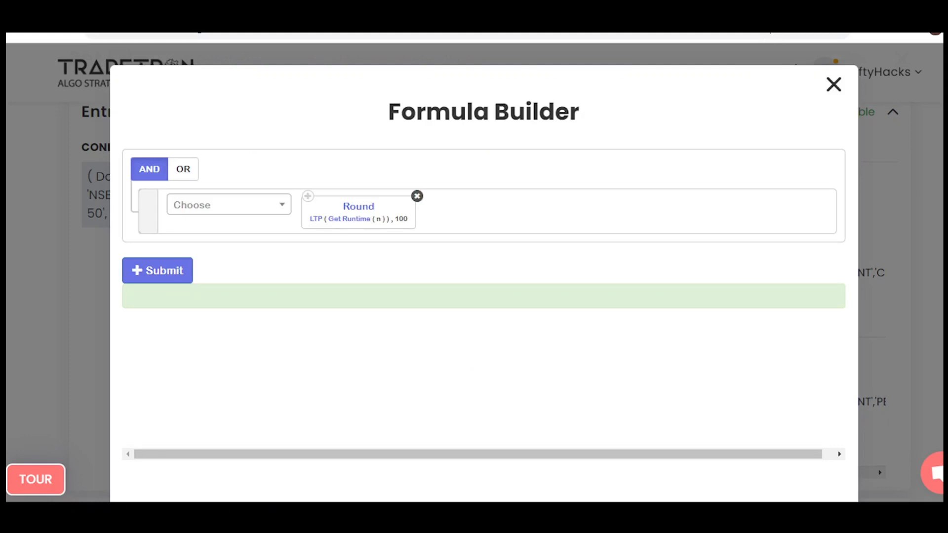
{"action": "key", "text": "Escape"}
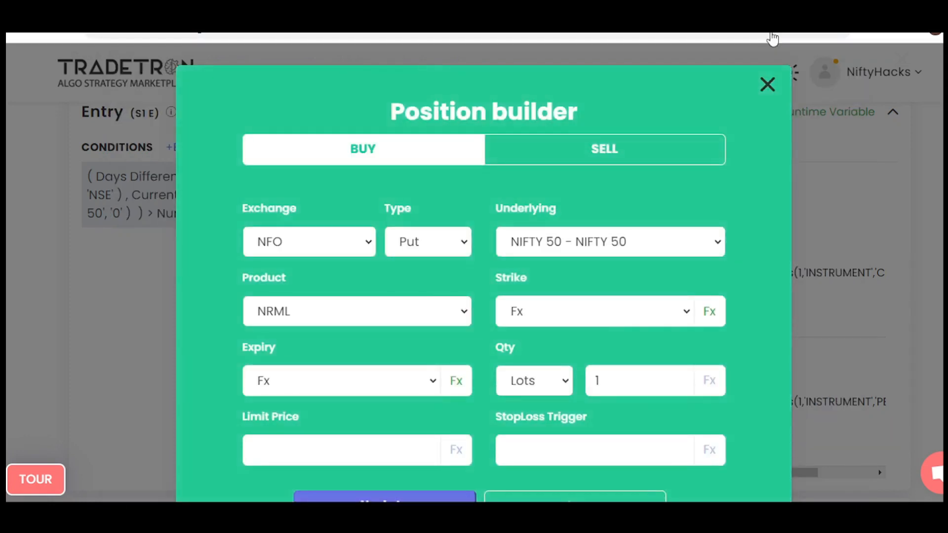
{"action": "key", "text": "Escape"}
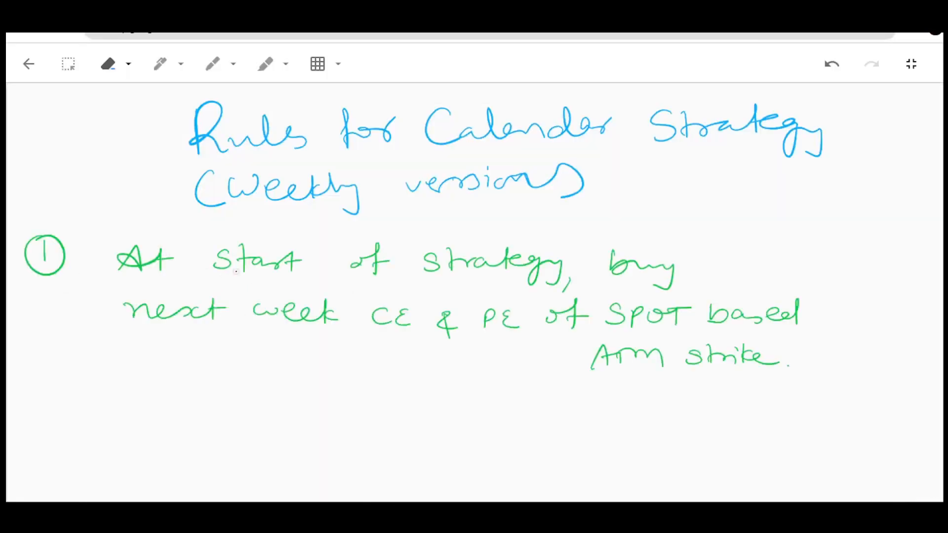
On the handwritten rules page, underline rule 1's key phrases, including next week, CE & PE and ATM strike, and circle "SPOT based".
{"action": "left_click_drag", "start_coordinate": [225, 277], "coordinate": [412, 313]}
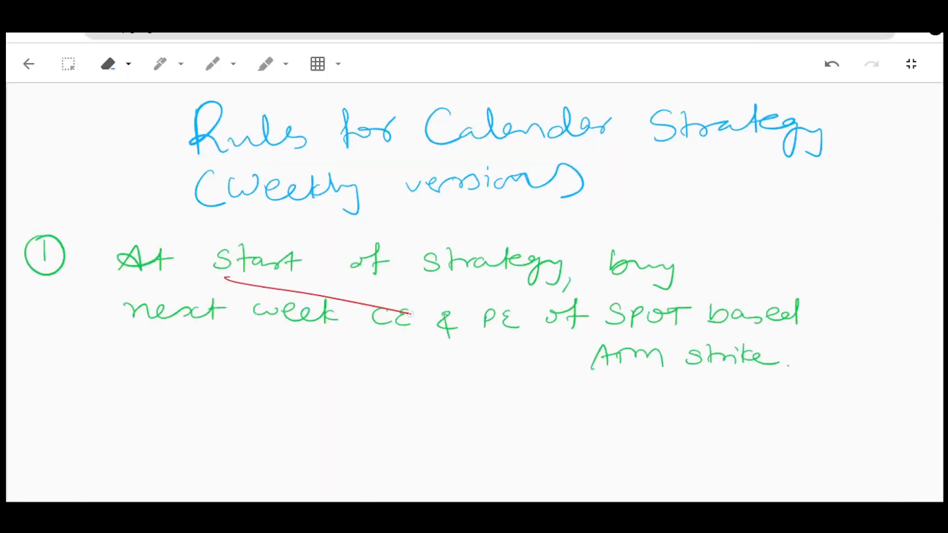
{"action": "left_click_drag", "start_coordinate": [293, 264], "coordinate": [362, 270]}
{"action": "left_click_drag", "start_coordinate": [158, 324], "coordinate": [298, 336]}
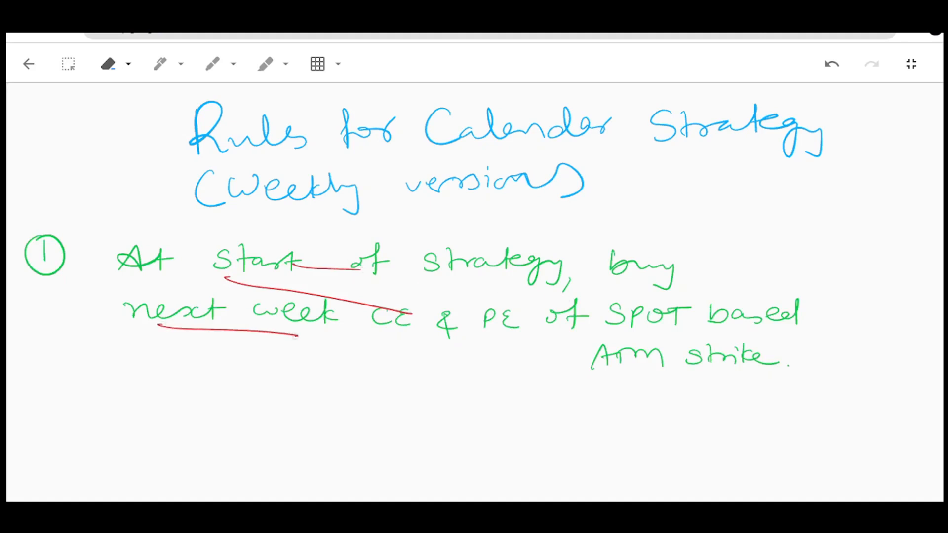
{"action": "left_click_drag", "start_coordinate": [356, 340], "coordinate": [534, 358]}
{"action": "left_click_drag", "start_coordinate": [637, 342], "coordinate": [742, 346]}
{"action": "left_click_drag", "start_coordinate": [623, 380], "coordinate": [748, 387]}
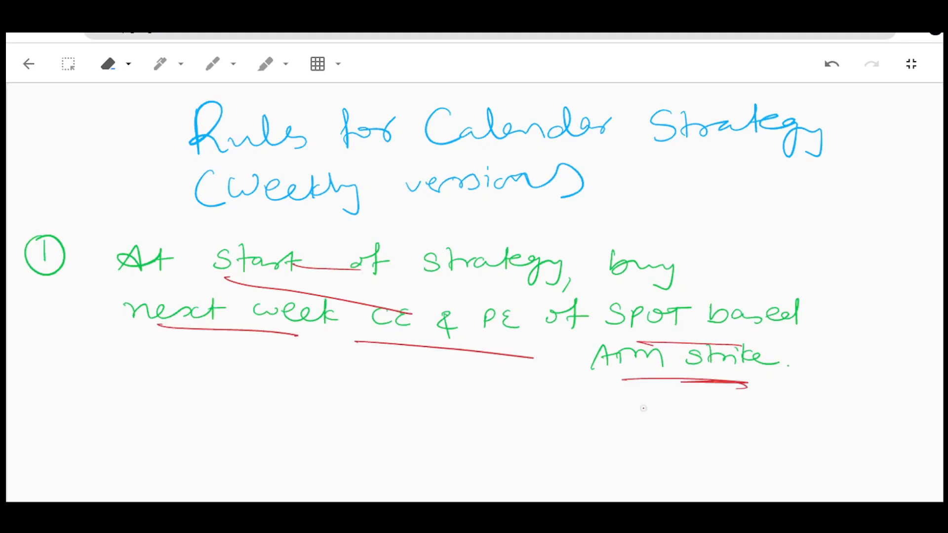
{"action": "mouse_move", "coordinate": [696, 299]}
{"action": "left_mouse_down"}
{"action": "mouse_move", "coordinate": [593, 308]}
{"action": "mouse_move", "coordinate": [641, 295]}
{"action": "left_mouse_up"}
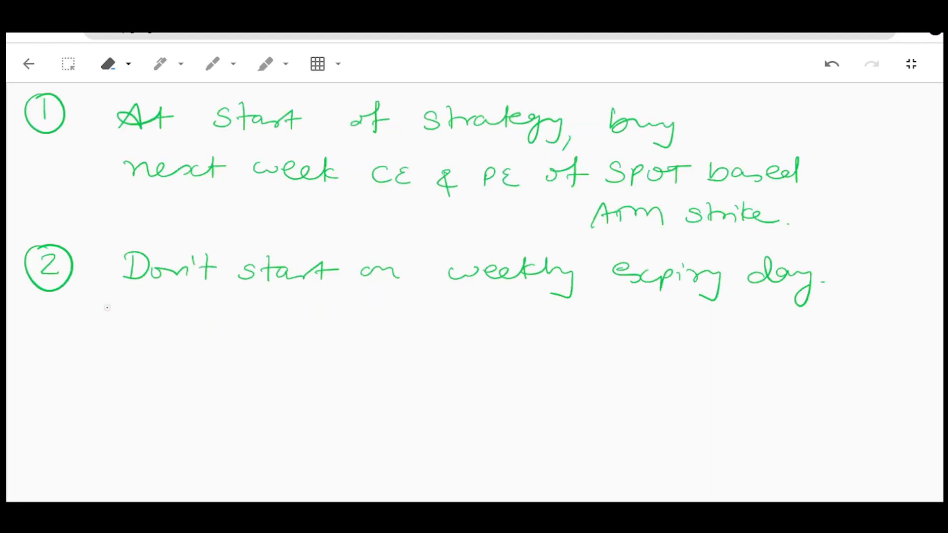
Draw an arrow to rule 2, underline its "weekly expiry day" wording and circle it.
{"action": "mouse_move", "coordinate": [89, 309]}
{"action": "left_mouse_down"}
{"action": "mouse_move", "coordinate": [144, 297]}
{"action": "mouse_move", "coordinate": [137, 309]}
{"action": "left_mouse_up"}
{"action": "left_click_drag", "start_coordinate": [472, 293], "coordinate": [733, 324]}
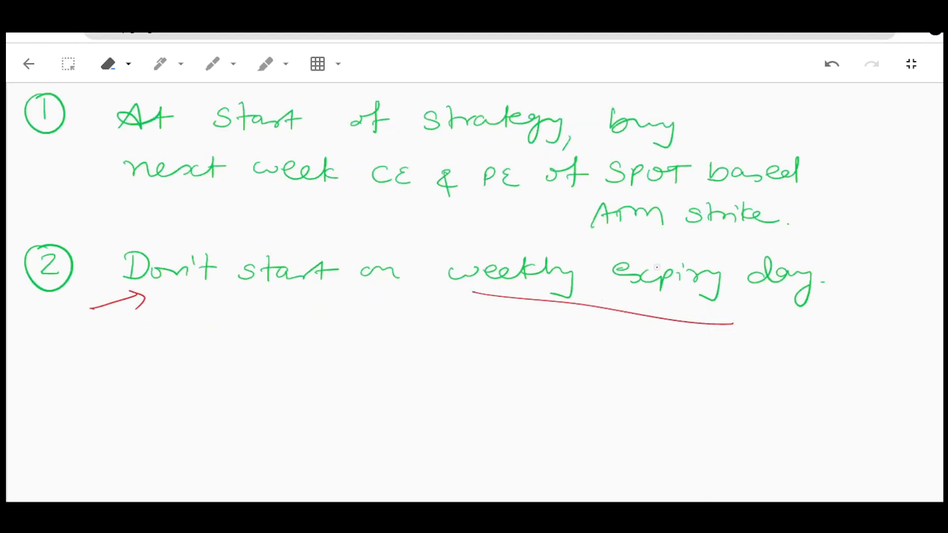
{"action": "mouse_move", "coordinate": [509, 240]}
{"action": "left_mouse_down"}
{"action": "mouse_move", "coordinate": [723, 263]}
{"action": "mouse_move", "coordinate": [504, 296]}
{"action": "mouse_move", "coordinate": [454, 276]}
{"action": "mouse_move", "coordinate": [486, 302]}
{"action": "left_mouse_up"}
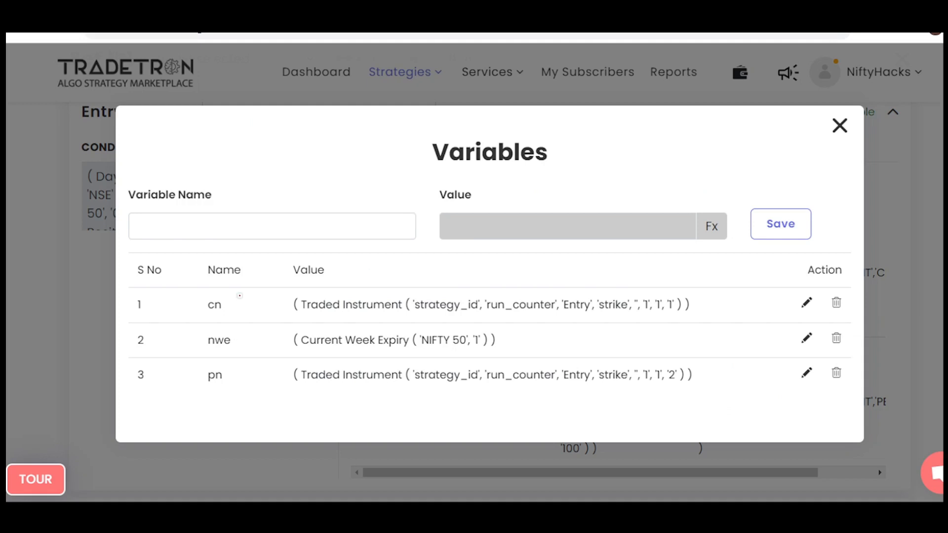
In the Tradetron variables list, draw an arrow from cn to a handwritten "cn", add an underlined "ce nifty", and circle the variable.
{"action": "left_click_drag", "start_coordinate": [226, 295], "coordinate": [292, 266]}
{"action": "left_click_drag", "start_coordinate": [319, 234], "coordinate": [325, 244]}
{"action": "left_click_drag", "start_coordinate": [331, 240], "coordinate": [355, 228]}
{"action": "mouse_move", "coordinate": [286, 156]}
{"action": "left_mouse_down"}
{"action": "mouse_move", "coordinate": [272, 161]}
{"action": "mouse_move", "coordinate": [288, 167]}
{"action": "left_mouse_up"}
{"action": "mouse_move", "coordinate": [294, 156]}
{"action": "left_mouse_down"}
{"action": "mouse_move", "coordinate": [380, 130]}
{"action": "mouse_move", "coordinate": [395, 150]}
{"action": "left_mouse_up"}
{"action": "left_click_drag", "start_coordinate": [332, 166], "coordinate": [397, 148]}
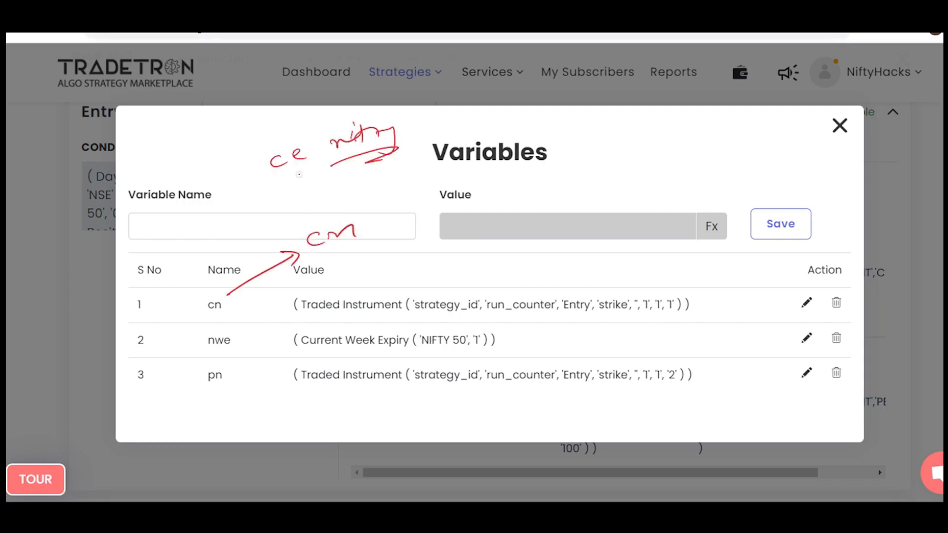
{"action": "left_click_drag", "start_coordinate": [287, 177], "coordinate": [306, 170]}
{"action": "mouse_move", "coordinate": [206, 278]}
{"action": "left_mouse_down"}
{"action": "mouse_move", "coordinate": [196, 311]}
{"action": "mouse_move", "coordinate": [220, 296]}
{"action": "left_mouse_up"}
Circle the pn variable and label it "pe nifty", and circle nwe and handwrite "nwe" above the list.
{"action": "mouse_move", "coordinate": [205, 368]}
{"action": "left_mouse_down"}
{"action": "mouse_move", "coordinate": [199, 379]}
{"action": "mouse_move", "coordinate": [247, 419]}
{"action": "mouse_move", "coordinate": [326, 409]}
{"action": "left_mouse_up"}
{"action": "left_click_drag", "start_coordinate": [339, 388], "coordinate": [368, 432]}
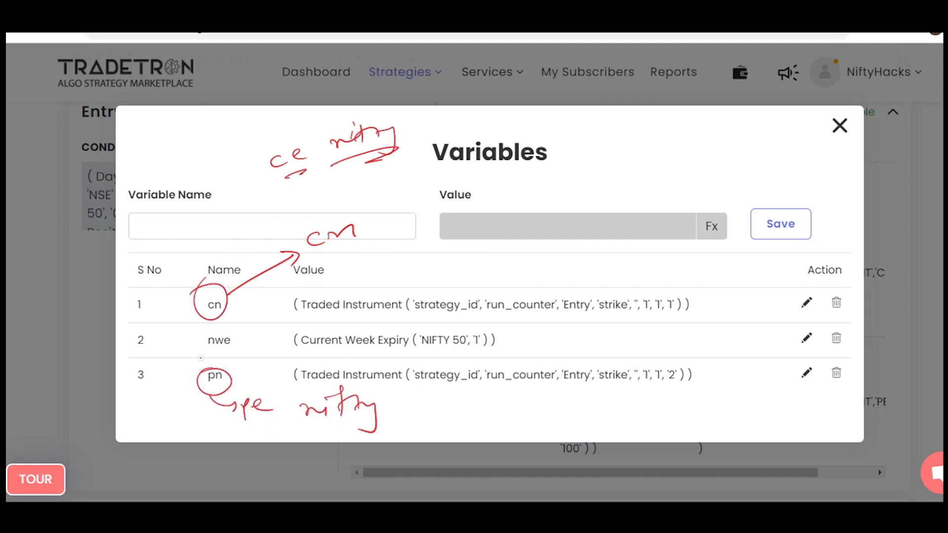
{"action": "mouse_move", "coordinate": [214, 330]}
{"action": "left_mouse_down"}
{"action": "mouse_move", "coordinate": [200, 353]}
{"action": "mouse_move", "coordinate": [225, 330]}
{"action": "left_mouse_up"}
{"action": "mouse_move", "coordinate": [147, 166]}
{"action": "left_mouse_down"}
{"action": "mouse_move", "coordinate": [165, 175]}
{"action": "mouse_move", "coordinate": [187, 150]}
{"action": "mouse_move", "coordinate": [220, 141]}
{"action": "left_mouse_up"}
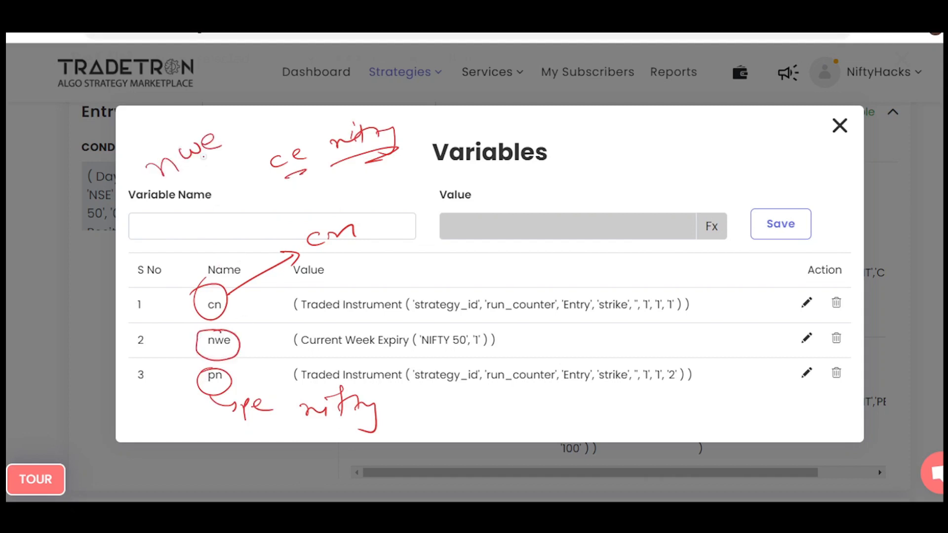
Underline the handwritten "nwe", box the ( 'NIFTY 50', '1' ) arguments in its value, and write a circled "nwe" beside the Variables title.
{"action": "left_click_drag", "start_coordinate": [175, 176], "coordinate": [225, 156]}
{"action": "left_click_drag", "start_coordinate": [187, 177], "coordinate": [227, 162]}
{"action": "mouse_move", "coordinate": [407, 330]}
{"action": "left_mouse_down"}
{"action": "mouse_move", "coordinate": [408, 355]}
{"action": "mouse_move", "coordinate": [424, 326]}
{"action": "left_mouse_up"}
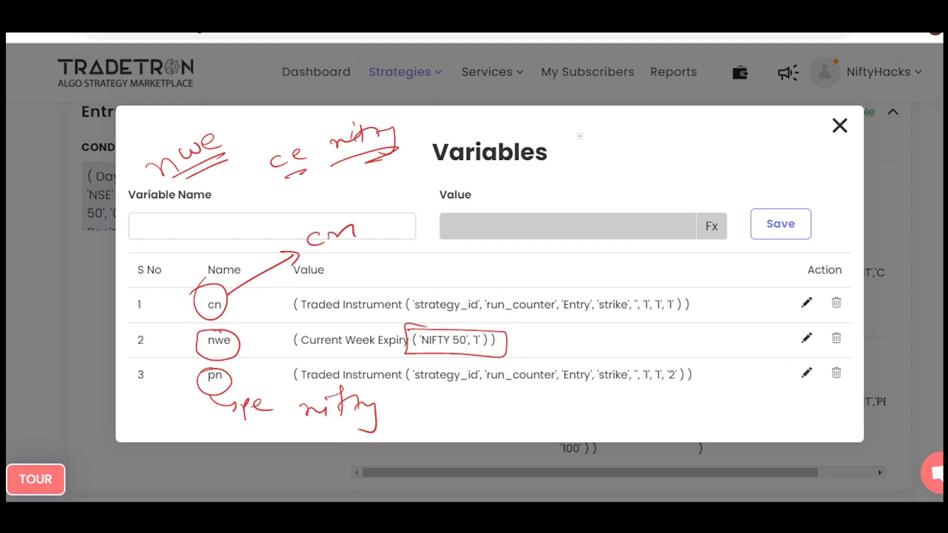
{"action": "left_click_drag", "start_coordinate": [595, 157], "coordinate": [657, 133]}
{"action": "mouse_move", "coordinate": [657, 124]}
{"action": "left_mouse_down"}
{"action": "mouse_move", "coordinate": [572, 153]}
{"action": "mouse_move", "coordinate": [612, 123]}
{"action": "left_mouse_up"}
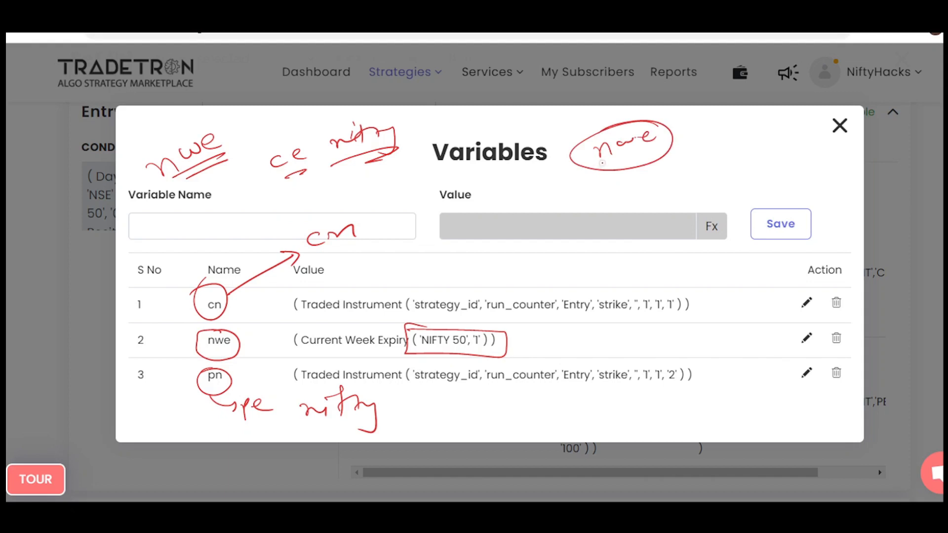
Clear the annotations, and circle the cn and pn variables together with "strike" in each of their values.
{"action": "key", "text": "e"}
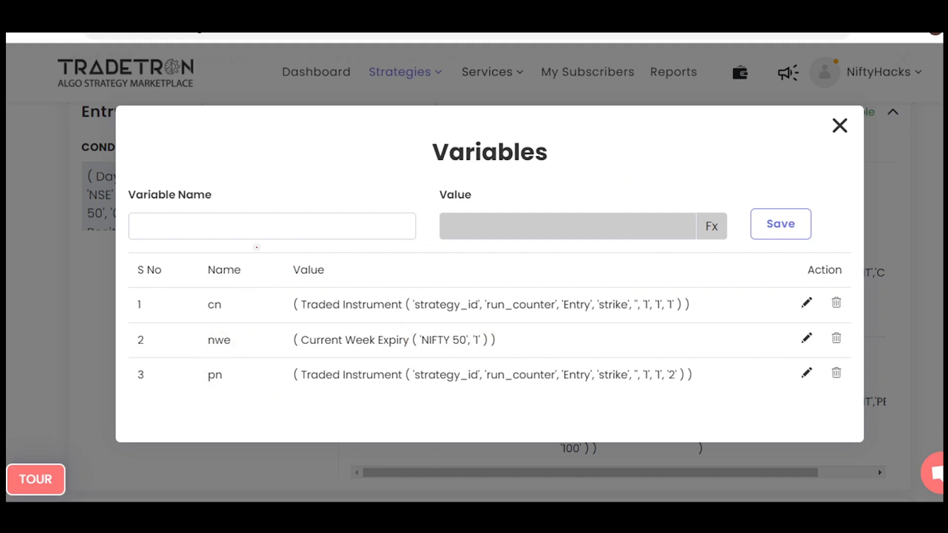
{"action": "left_click_drag", "start_coordinate": [217, 294], "coordinate": [210, 292]}
{"action": "left_click_drag", "start_coordinate": [217, 364], "coordinate": [211, 367]}
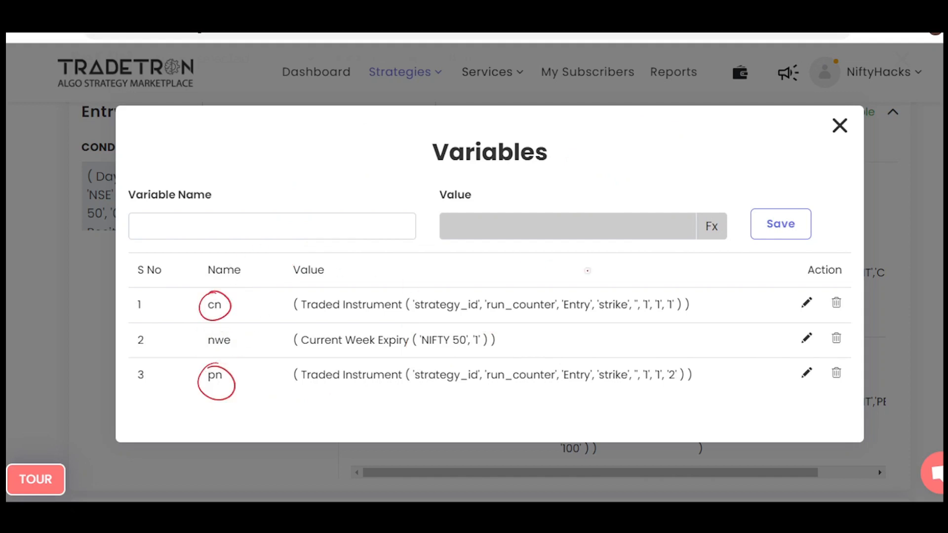
{"action": "left_click_drag", "start_coordinate": [612, 295], "coordinate": [623, 297]}
{"action": "left_click_drag", "start_coordinate": [599, 366], "coordinate": [597, 367]}
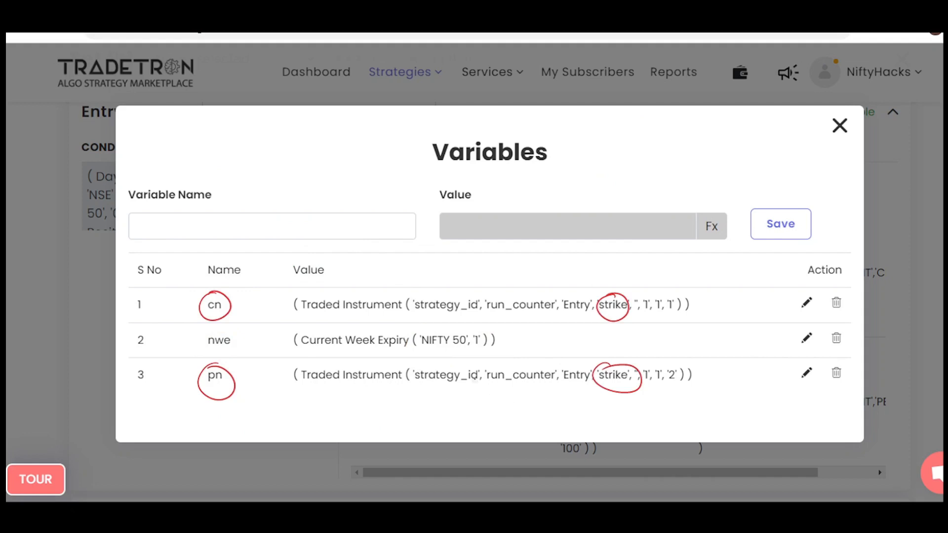
Handwrite "ATM" and "SPOT" above the cn value, underline both strike fields, and circle cn's "Entry" and both rows' trailing number arguments.
{"action": "mouse_move", "coordinate": [572, 269]}
{"action": "left_mouse_down"}
{"action": "mouse_move", "coordinate": [601, 244]}
{"action": "mouse_move", "coordinate": [691, 238]}
{"action": "mouse_move", "coordinate": [684, 253]}
{"action": "mouse_move", "coordinate": [714, 249]}
{"action": "left_mouse_up"}
{"action": "left_click_drag", "start_coordinate": [608, 319], "coordinate": [622, 319]}
{"action": "left_click_drag", "start_coordinate": [587, 397], "coordinate": [615, 391]}
{"action": "left_click_drag", "start_coordinate": [581, 298], "coordinate": [587, 294]}
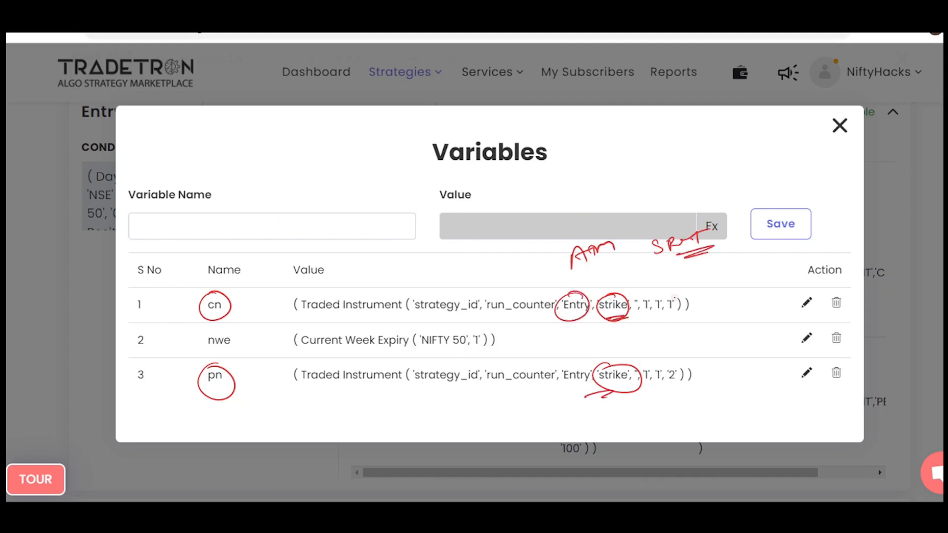
{"action": "left_click_drag", "start_coordinate": [676, 296], "coordinate": [690, 302]}
{"action": "mouse_move", "coordinate": [678, 361]}
{"action": "left_mouse_down"}
{"action": "mouse_move", "coordinate": [642, 389]}
{"action": "mouse_move", "coordinate": [697, 373]}
{"action": "left_mouse_up"}
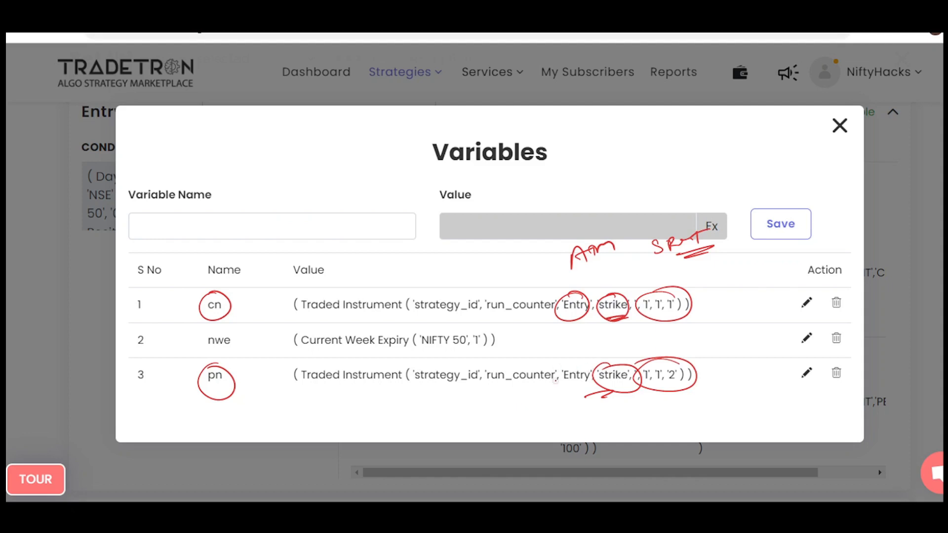
Inspect the Traded Instrument keyword parameters in the cn variable's formula, and close the formula and variables dialogs without changes.
{"action": "key", "text": "Escape"}
{"action": "left_click", "coordinate": [807, 303]}
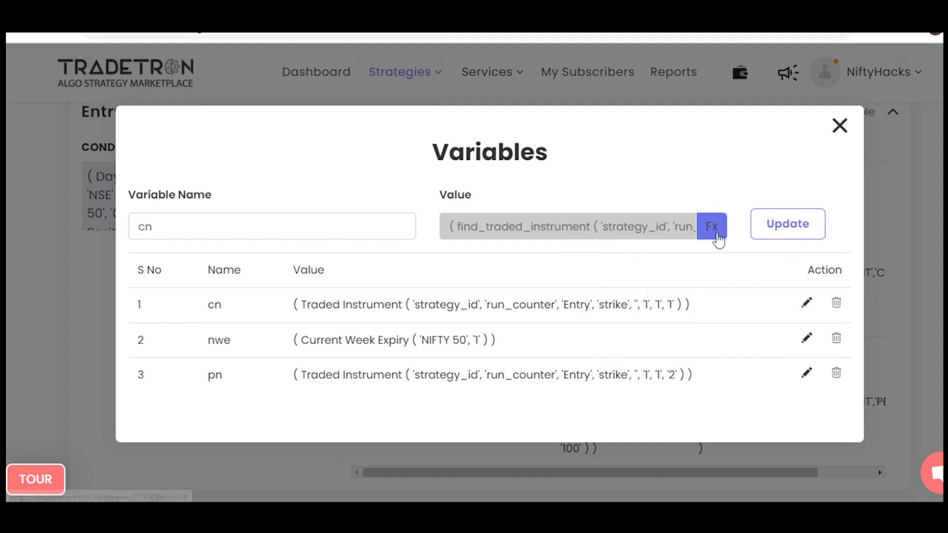
{"action": "left_click", "coordinate": [713, 228]}
{"action": "left_click", "coordinate": [360, 206]}
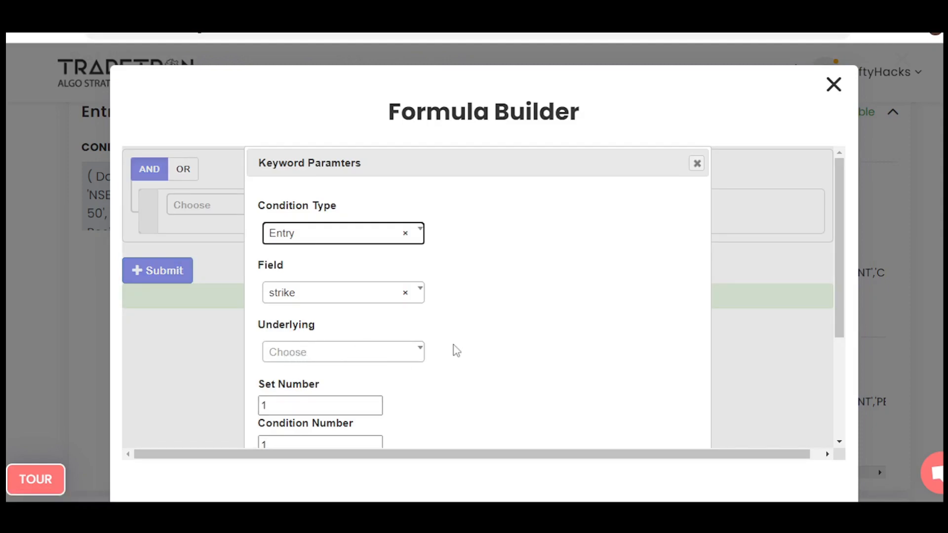
{"action": "scroll", "coordinate": [456, 351], "scroll_direction": "down", "scroll_amount": 2}
{"action": "scroll", "coordinate": [457, 351], "scroll_direction": "up", "scroll_amount": 2}
{"action": "left_click", "coordinate": [696, 164]}
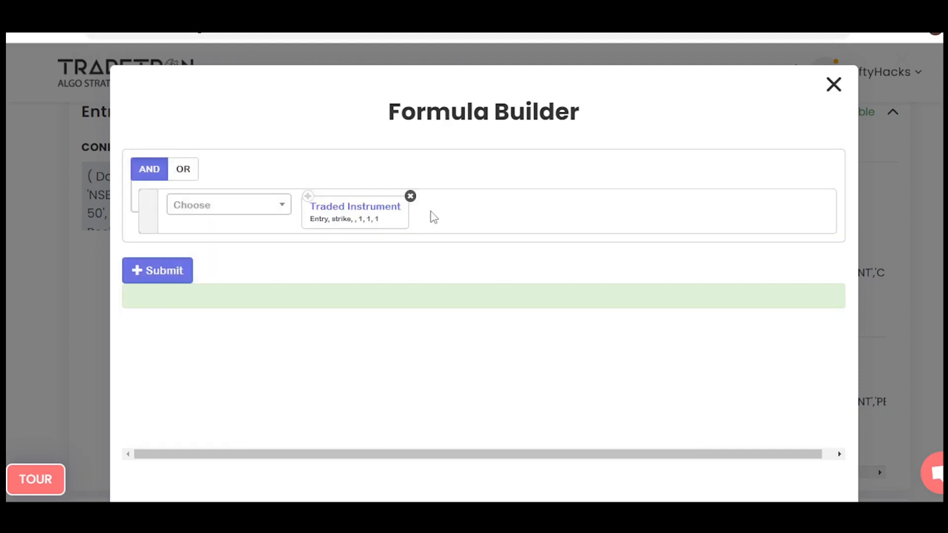
{"action": "left_click", "coordinate": [834, 85]}
{"action": "left_click", "coordinate": [840, 126]}
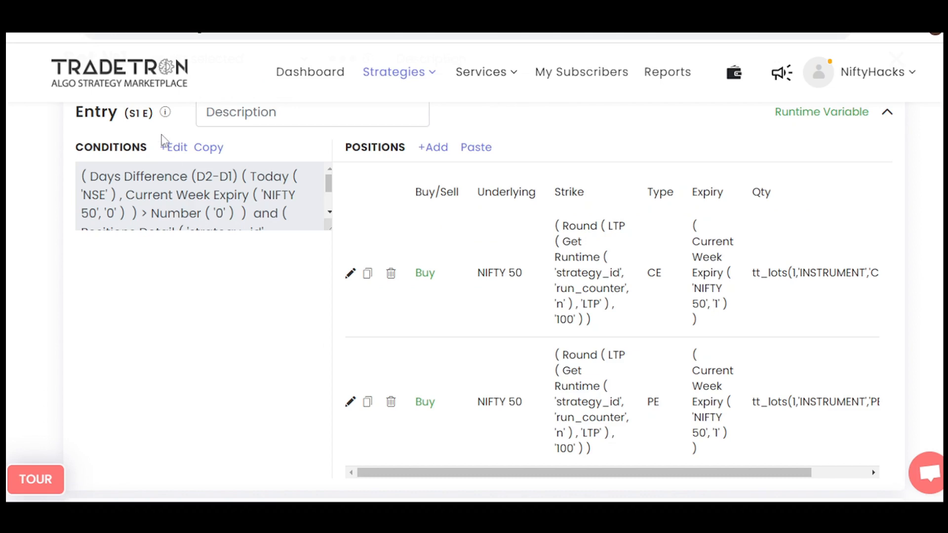
On the NIFTY 50 chart, circle the candle crossing the black horizontal line and draw an arrow pointing to it.
{"action": "left_click", "coordinate": [118, 60]}
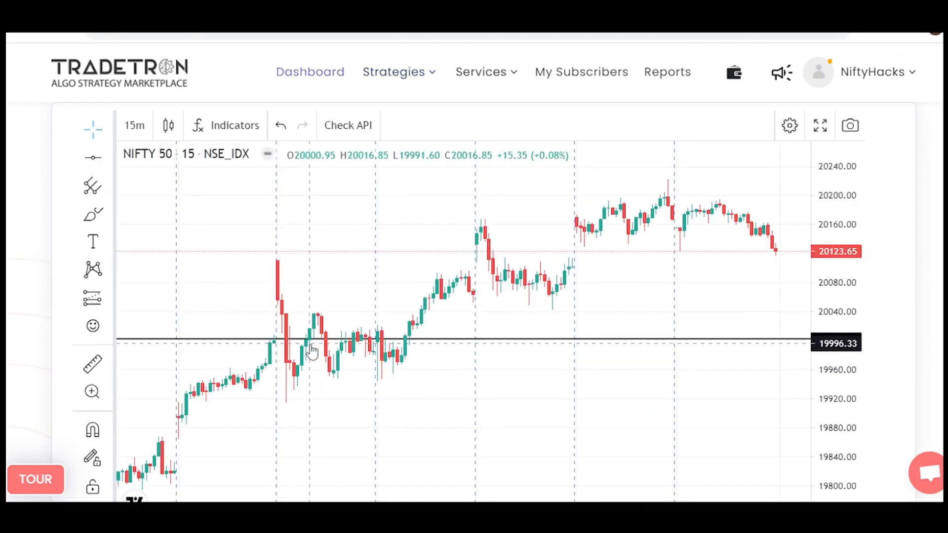
{"action": "key", "text": "ctrl+2"}
{"action": "mouse_move", "coordinate": [291, 329]}
{"action": "left_mouse_down"}
{"action": "mouse_move", "coordinate": [277, 350]}
{"action": "mouse_move", "coordinate": [279, 335]}
{"action": "left_mouse_up"}
{"action": "left_click_drag", "start_coordinate": [225, 299], "coordinate": [262, 327]}
{"action": "mouse_move", "coordinate": [261, 312]}
{"action": "left_mouse_down"}
{"action": "mouse_move", "coordinate": [271, 327]}
{"action": "mouse_move", "coordinate": [257, 337]}
{"action": "left_mouse_up"}
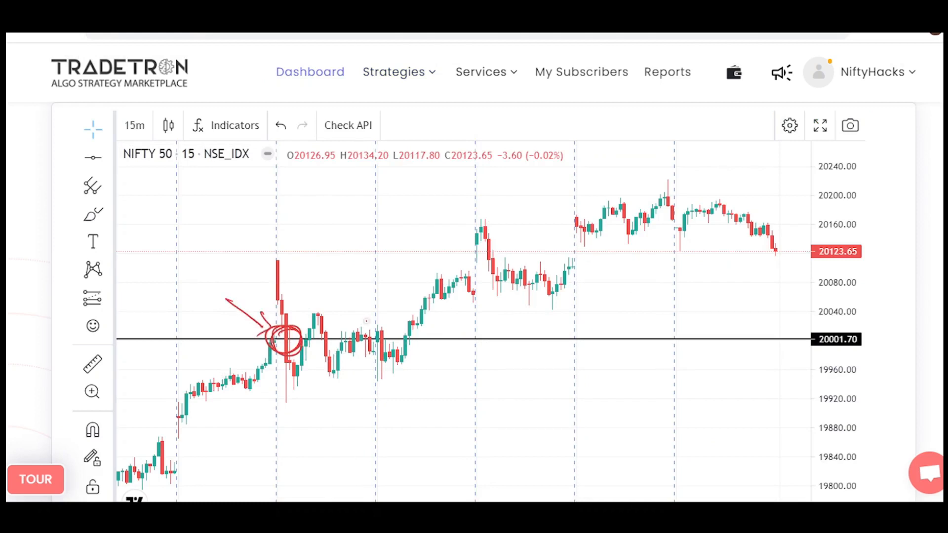
Circle the horizontal line's price label on the axis and handwrite the rounded 20000 strike beside the arrow.
{"action": "mouse_move", "coordinate": [838, 327]}
{"action": "left_mouse_down"}
{"action": "mouse_move", "coordinate": [800, 346]}
{"action": "mouse_move", "coordinate": [842, 328]}
{"action": "left_mouse_up"}
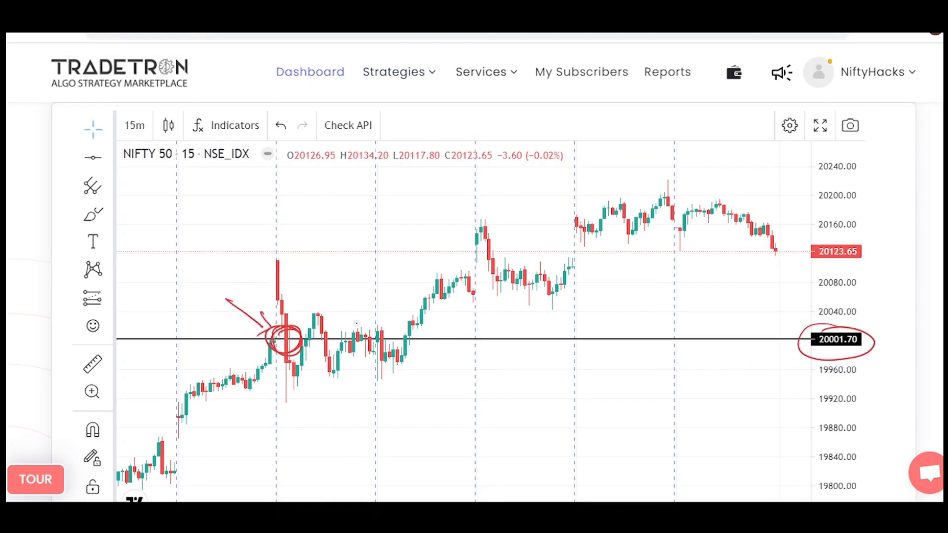
{"action": "mouse_move", "coordinate": [144, 318]}
{"action": "left_mouse_down"}
{"action": "mouse_move", "coordinate": [163, 330]}
{"action": "mouse_move", "coordinate": [208, 295]}
{"action": "mouse_move", "coordinate": [168, 312]}
{"action": "left_mouse_up"}
{"action": "left_click_drag", "start_coordinate": [176, 311], "coordinate": [186, 306]}
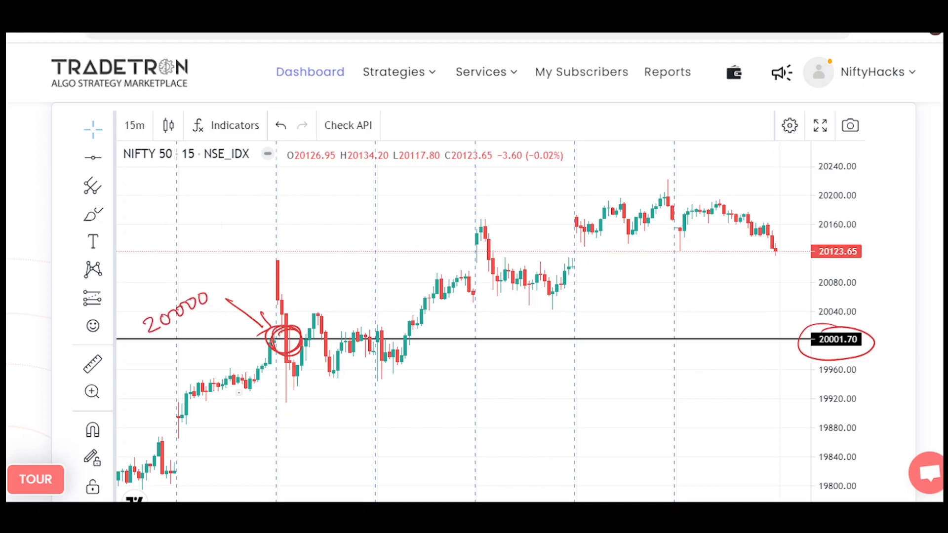
Handwrite "NW 20000 CE + PE Buy" across the upper part of the chart and circle the strike number beside the arrow.
{"action": "mouse_move", "coordinate": [153, 183]}
{"action": "left_mouse_down"}
{"action": "mouse_move", "coordinate": [154, 196]}
{"action": "mouse_move", "coordinate": [168, 181]}
{"action": "mouse_move", "coordinate": [253, 191]}
{"action": "mouse_move", "coordinate": [316, 180]}
{"action": "left_mouse_up"}
{"action": "left_click", "coordinate": [261, 183]}
{"action": "left_click_drag", "start_coordinate": [355, 180], "coordinate": [356, 190]}
{"action": "mouse_move", "coordinate": [363, 179]}
{"action": "left_mouse_down"}
{"action": "mouse_move", "coordinate": [376, 189]}
{"action": "mouse_move", "coordinate": [418, 181]}
{"action": "mouse_move", "coordinate": [407, 191]}
{"action": "left_mouse_up"}
{"action": "mouse_move", "coordinate": [431, 192]}
{"action": "left_mouse_down"}
{"action": "mouse_move", "coordinate": [437, 178]}
{"action": "mouse_move", "coordinate": [514, 192]}
{"action": "mouse_move", "coordinate": [550, 183]}
{"action": "mouse_move", "coordinate": [549, 210]}
{"action": "left_mouse_up"}
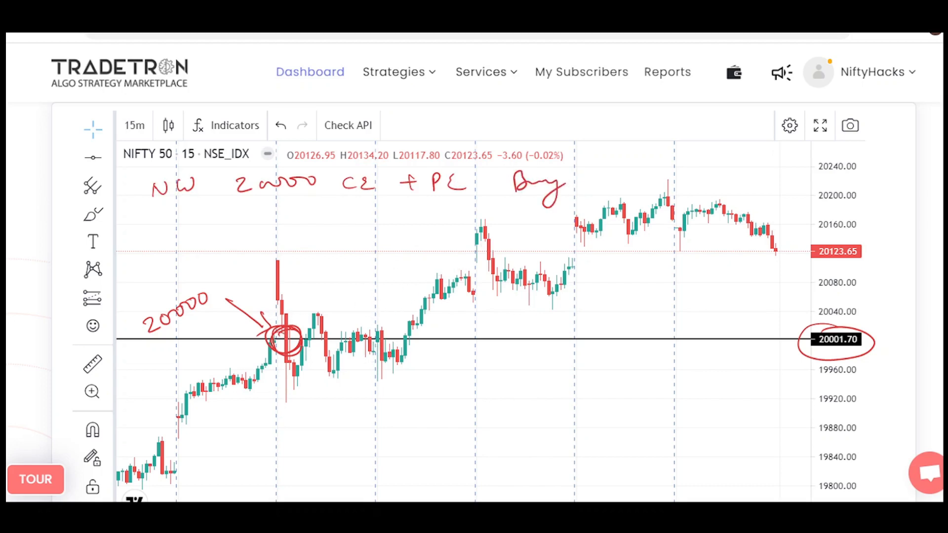
{"action": "mouse_move", "coordinate": [159, 303]}
{"action": "left_mouse_down"}
{"action": "mouse_move", "coordinate": [134, 316]}
{"action": "mouse_move", "coordinate": [215, 302]}
{"action": "mouse_move", "coordinate": [163, 298]}
{"action": "left_mouse_up"}
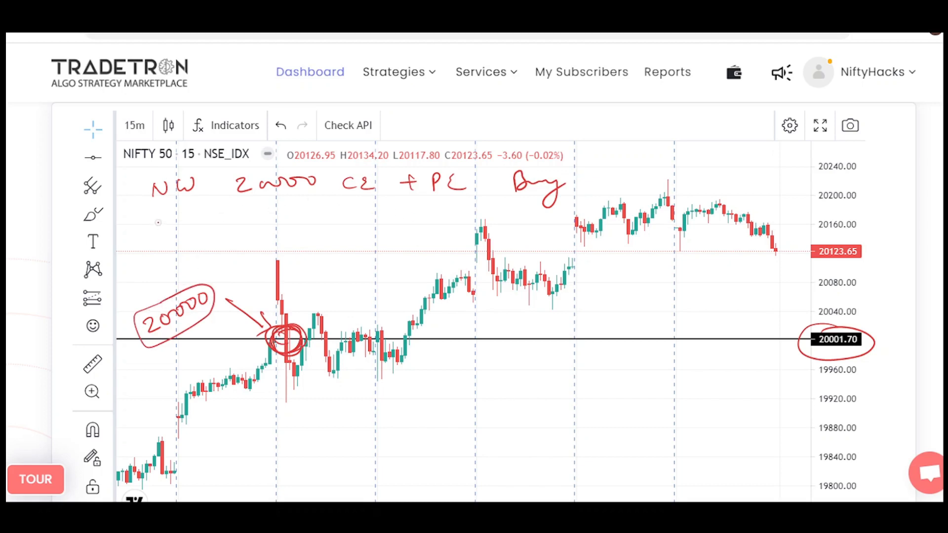
Handwrite a second line reading "CW 20000", ditto marks under CE and PE, and "Sell" beneath the NW line.
{"action": "left_click_drag", "start_coordinate": [162, 222], "coordinate": [163, 235]}
{"action": "left_click_drag", "start_coordinate": [173, 221], "coordinate": [249, 232]}
{"action": "left_click_drag", "start_coordinate": [253, 223], "coordinate": [350, 215]}
{"action": "left_click_drag", "start_coordinate": [360, 210], "coordinate": [362, 215]}
{"action": "left_click_drag", "start_coordinate": [434, 208], "coordinate": [435, 211]}
{"action": "left_click_drag", "start_coordinate": [439, 208], "coordinate": [440, 212]}
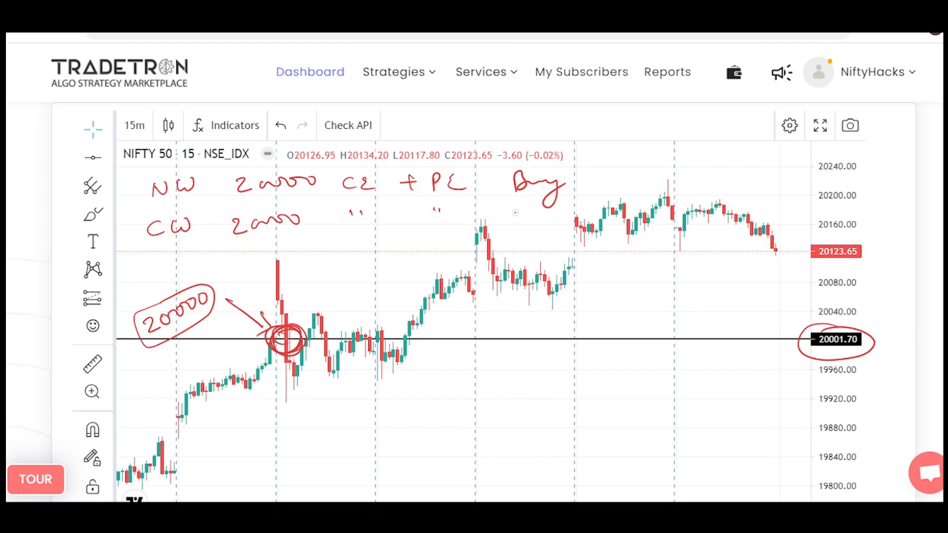
{"action": "mouse_move", "coordinate": [517, 212]}
{"action": "left_mouse_down"}
{"action": "mouse_move", "coordinate": [500, 224]}
{"action": "mouse_move", "coordinate": [566, 226]}
{"action": "left_mouse_up"}
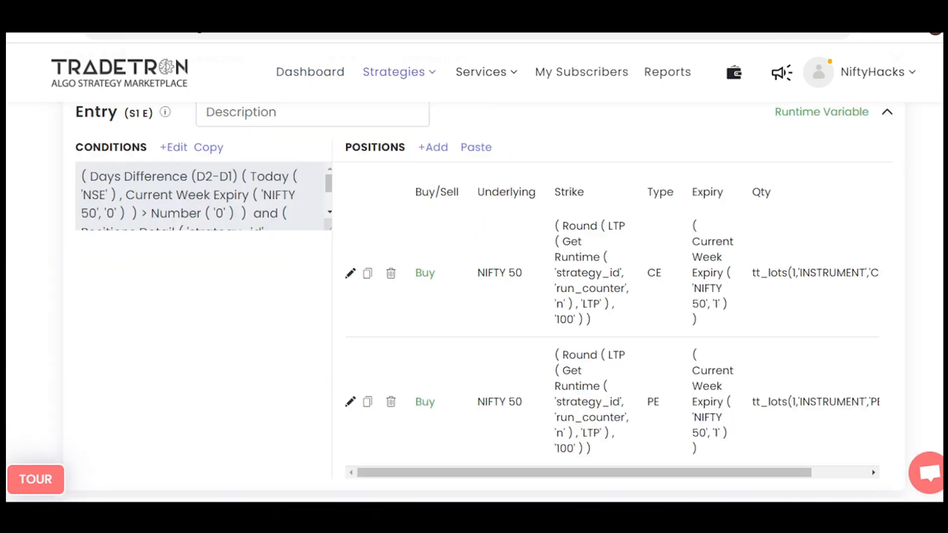
Open the Positions Detail keyword in Repair Once's first condition and circle its All, B, All and count values.
{"action": "scroll", "coordinate": [483, 296], "scroll_direction": "down", "scroll_amount": 5}
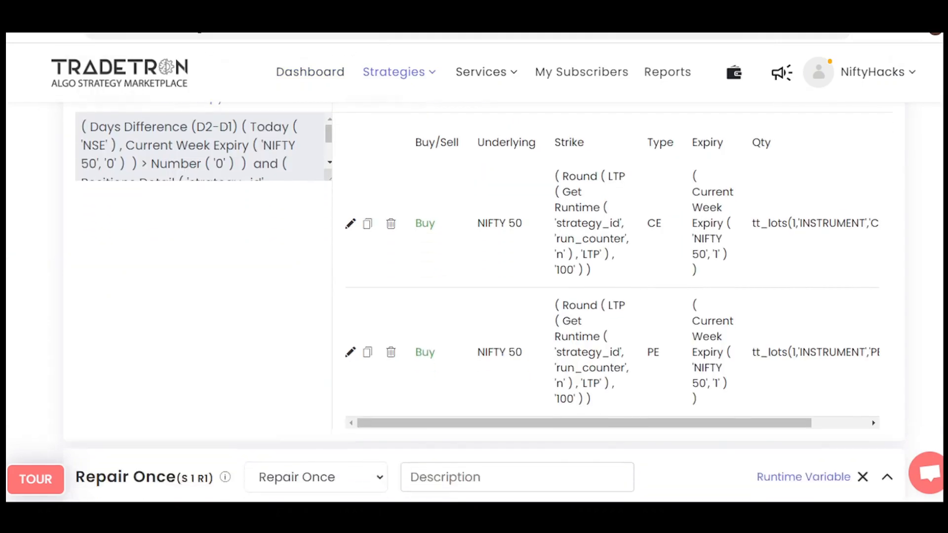
{"action": "scroll", "coordinate": [475, 296], "scroll_direction": "down", "scroll_amount": 1}
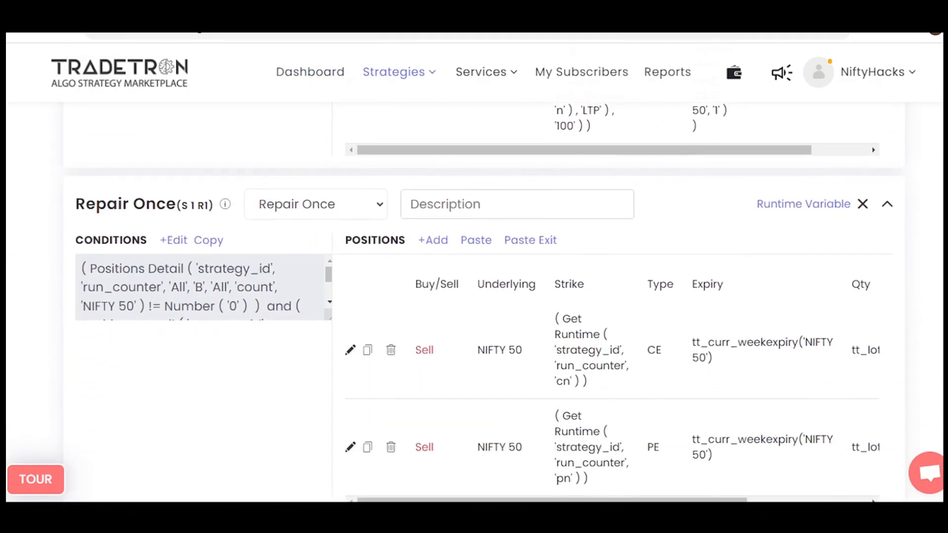
{"action": "left_click", "coordinate": [174, 240]}
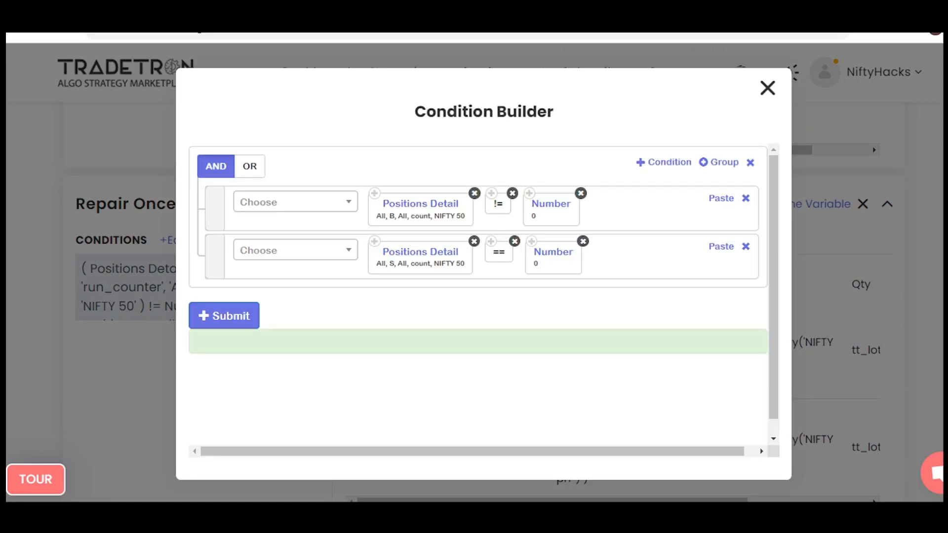
{"action": "left_click", "coordinate": [420, 204]}
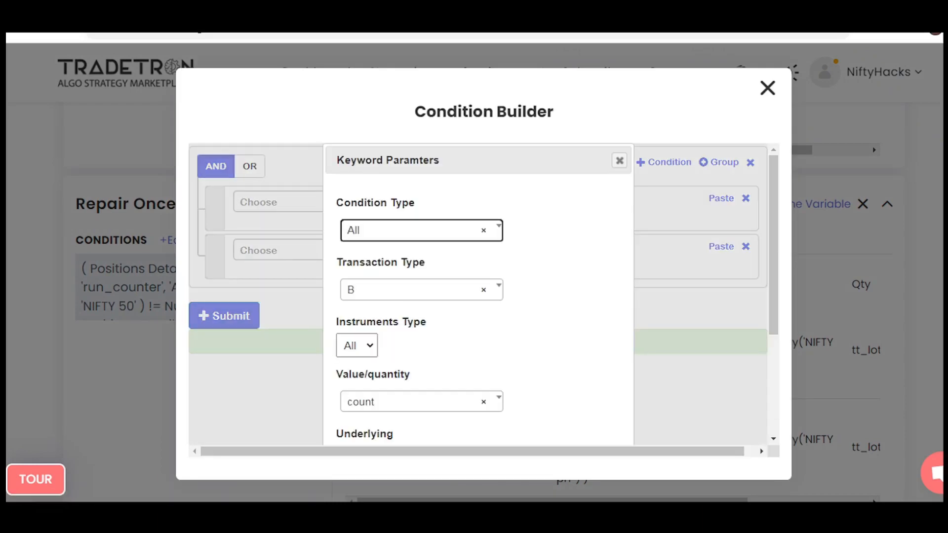
{"action": "left_click_drag", "start_coordinate": [352, 217], "coordinate": [351, 221]}
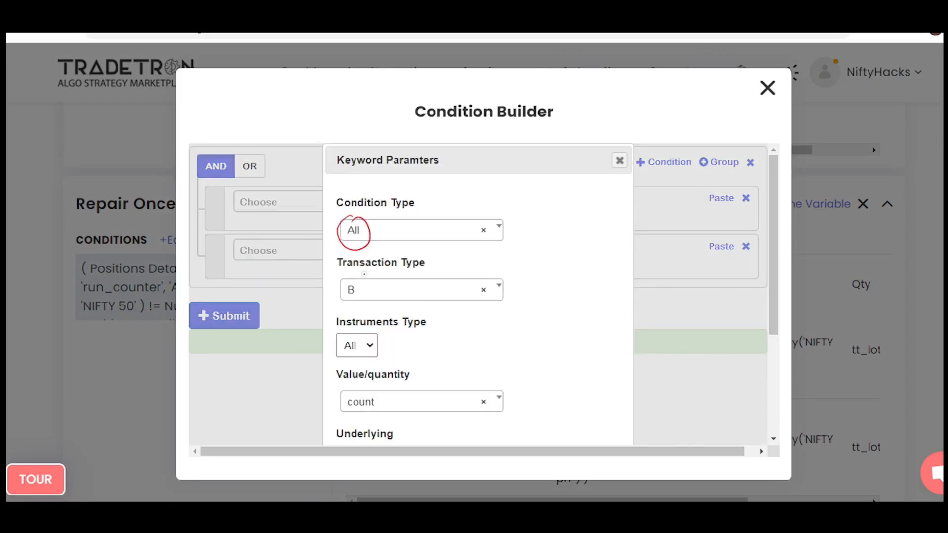
{"action": "left_click_drag", "start_coordinate": [352, 267], "coordinate": [344, 276]}
{"action": "mouse_move", "coordinate": [351, 329]}
{"action": "left_mouse_down"}
{"action": "mouse_move", "coordinate": [360, 361]}
{"action": "mouse_move", "coordinate": [369, 332]}
{"action": "left_mouse_up"}
{"action": "mouse_move", "coordinate": [355, 378]}
{"action": "left_mouse_down"}
{"action": "mouse_move", "coordinate": [337, 401]}
{"action": "mouse_move", "coordinate": [343, 390]}
{"action": "left_mouse_up"}
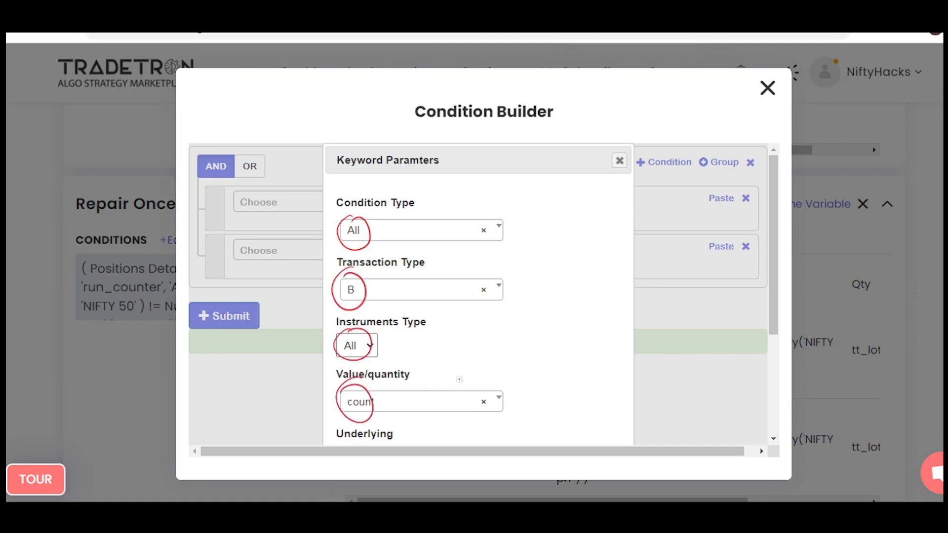
{"action": "left_click_drag", "start_coordinate": [529, 251], "coordinate": [563, 252]}
Replace the markings with a circled transaction type B, an arrow to underlined "count =! 0" and a circled, ticked "S", and close the parameters.
{"action": "key", "text": "e"}
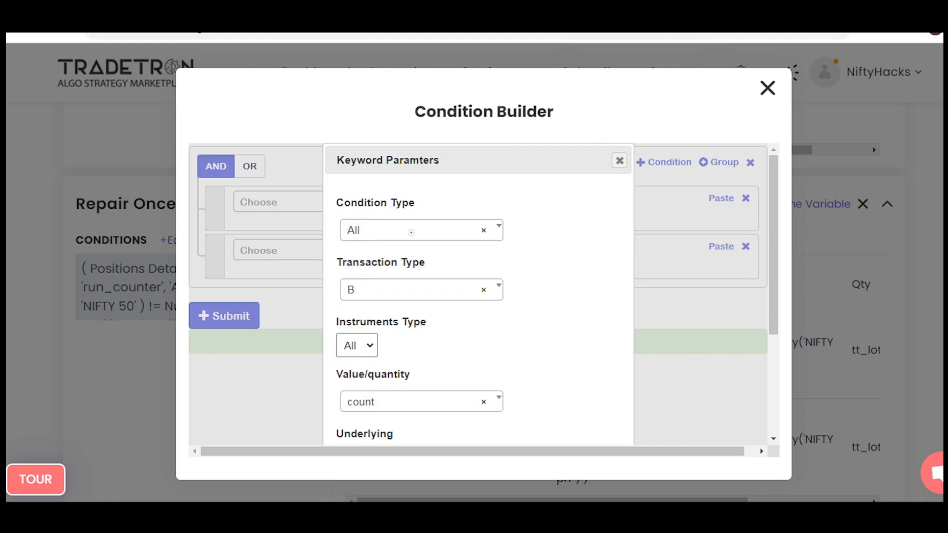
{"action": "mouse_move", "coordinate": [349, 279]}
{"action": "left_mouse_down"}
{"action": "mouse_move", "coordinate": [340, 292]}
{"action": "mouse_move", "coordinate": [457, 252]}
{"action": "left_mouse_up"}
{"action": "mouse_move", "coordinate": [433, 244]}
{"action": "left_mouse_down"}
{"action": "mouse_move", "coordinate": [467, 251]}
{"action": "mouse_move", "coordinate": [454, 269]}
{"action": "left_mouse_up"}
{"action": "mouse_move", "coordinate": [514, 241]}
{"action": "left_mouse_down"}
{"action": "mouse_move", "coordinate": [521, 247]}
{"action": "mouse_move", "coordinate": [590, 212]}
{"action": "left_mouse_up"}
{"action": "left_click_drag", "start_coordinate": [597, 210], "coordinate": [606, 207]}
{"action": "left_click_drag", "start_coordinate": [595, 216], "coordinate": [607, 213]}
{"action": "mouse_move", "coordinate": [611, 212]}
{"action": "left_mouse_down"}
{"action": "mouse_move", "coordinate": [625, 199]}
{"action": "mouse_move", "coordinate": [630, 206]}
{"action": "left_mouse_up"}
{"action": "mouse_move", "coordinate": [647, 188]}
{"action": "left_mouse_down"}
{"action": "mouse_move", "coordinate": [662, 184]}
{"action": "mouse_move", "coordinate": [645, 190]}
{"action": "left_mouse_up"}
{"action": "left_click_drag", "start_coordinate": [563, 252], "coordinate": [673, 224]}
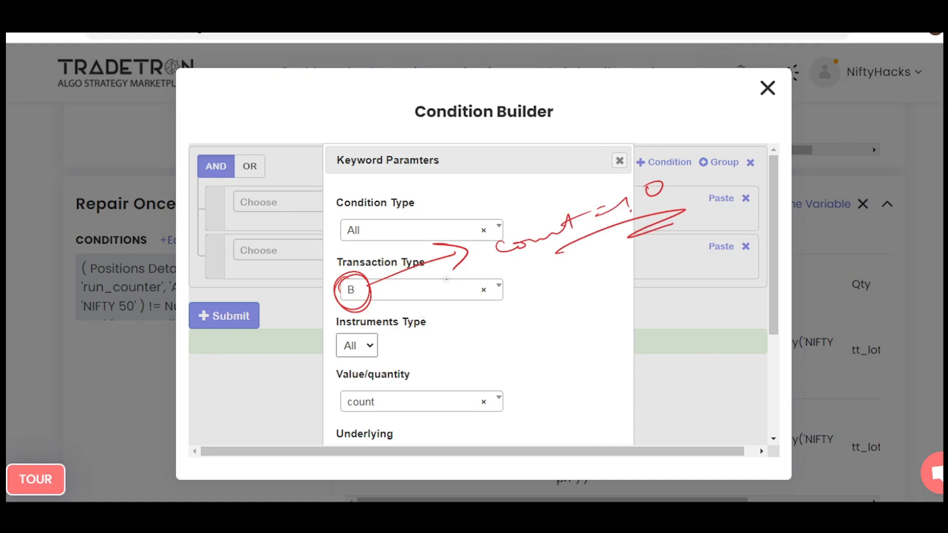
{"action": "mouse_move", "coordinate": [459, 178]}
{"action": "left_mouse_down"}
{"action": "mouse_move", "coordinate": [446, 191]}
{"action": "mouse_move", "coordinate": [443, 175]}
{"action": "mouse_move", "coordinate": [523, 167]}
{"action": "left_mouse_up"}
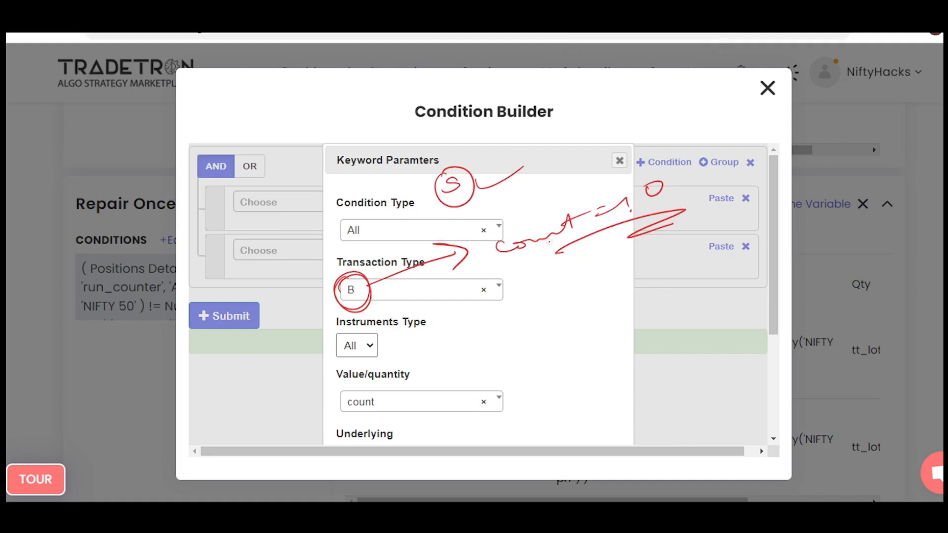
{"action": "key", "text": "Escape"}
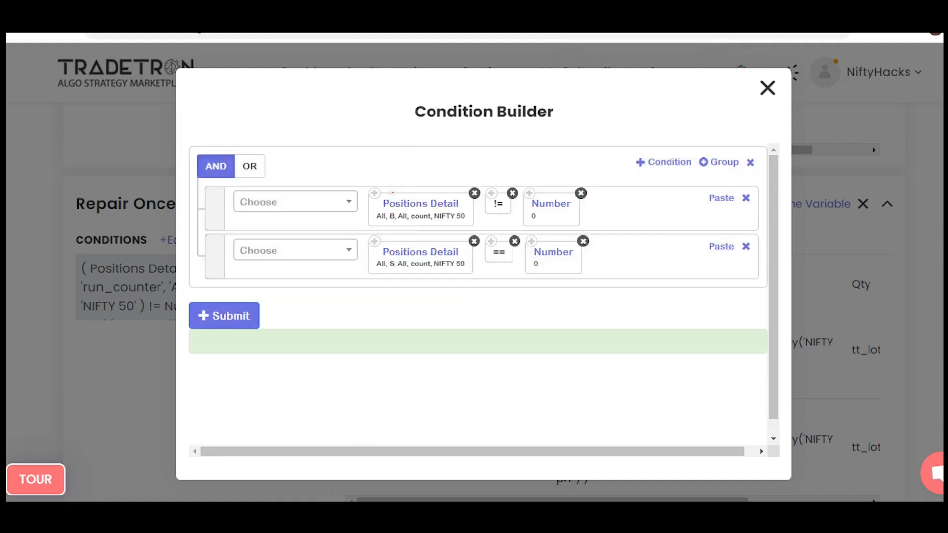
Circle B, count, the != operator and Number 0 in the first repair condition, and add a tick above it.
{"action": "mouse_move", "coordinate": [395, 209]}
{"action": "left_mouse_down"}
{"action": "mouse_move", "coordinate": [384, 221]}
{"action": "mouse_move", "coordinate": [398, 211]}
{"action": "left_mouse_up"}
{"action": "left_click_drag", "start_coordinate": [424, 210], "coordinate": [433, 213]}
{"action": "left_click_drag", "start_coordinate": [494, 189], "coordinate": [511, 189]}
{"action": "mouse_move", "coordinate": [555, 183]}
{"action": "left_mouse_down"}
{"action": "mouse_move", "coordinate": [524, 204]}
{"action": "mouse_move", "coordinate": [553, 184]}
{"action": "left_mouse_up"}
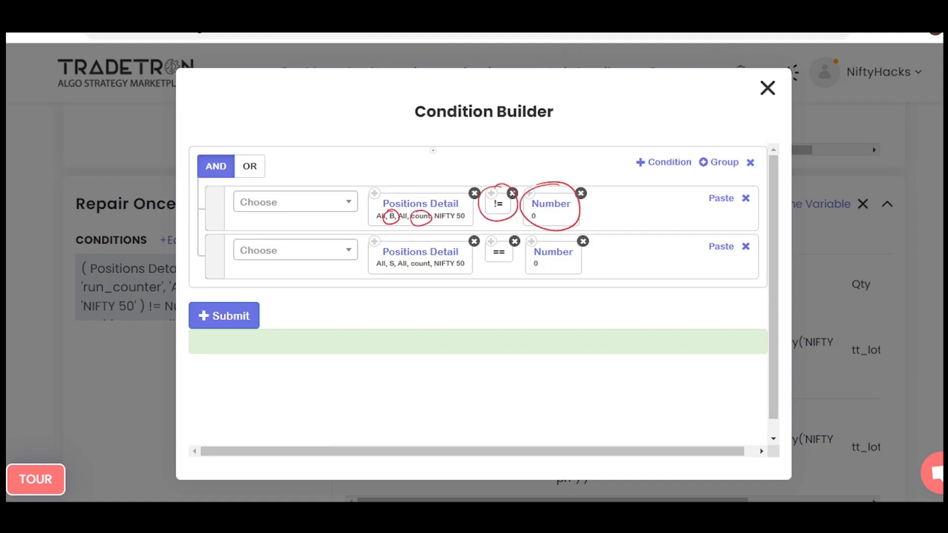
{"action": "left_click_drag", "start_coordinate": [403, 167], "coordinate": [453, 159]}
Circle S and underline count and NIFTY 50 in the second repair condition, and write an outlined "S x" below it.
{"action": "mouse_move", "coordinate": [394, 255]}
{"action": "left_mouse_down"}
{"action": "mouse_move", "coordinate": [385, 262]}
{"action": "mouse_move", "coordinate": [467, 265]}
{"action": "left_mouse_up"}
{"action": "mouse_move", "coordinate": [439, 296]}
{"action": "left_mouse_down"}
{"action": "mouse_move", "coordinate": [424, 313]}
{"action": "mouse_move", "coordinate": [468, 295]}
{"action": "left_mouse_up"}
{"action": "mouse_move", "coordinate": [460, 292]}
{"action": "left_mouse_down"}
{"action": "mouse_move", "coordinate": [462, 308]}
{"action": "mouse_move", "coordinate": [486, 319]}
{"action": "mouse_move", "coordinate": [429, 284]}
{"action": "left_mouse_up"}
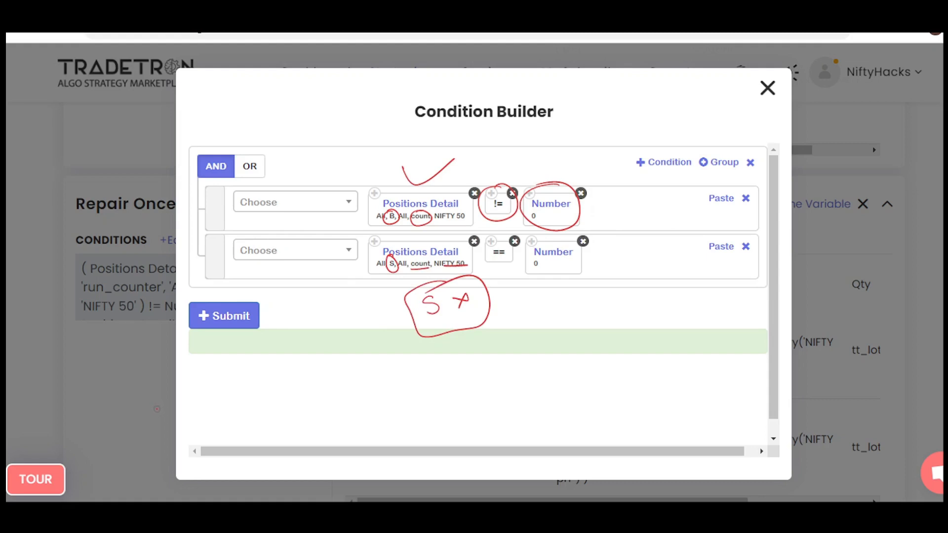
Mark both repair conditions with a tick and close the condition builder.
{"action": "mouse_move", "coordinate": [341, 274]}
{"action": "left_mouse_down"}
{"action": "mouse_move", "coordinate": [353, 295]}
{"action": "mouse_move", "coordinate": [399, 258]}
{"action": "left_mouse_up"}
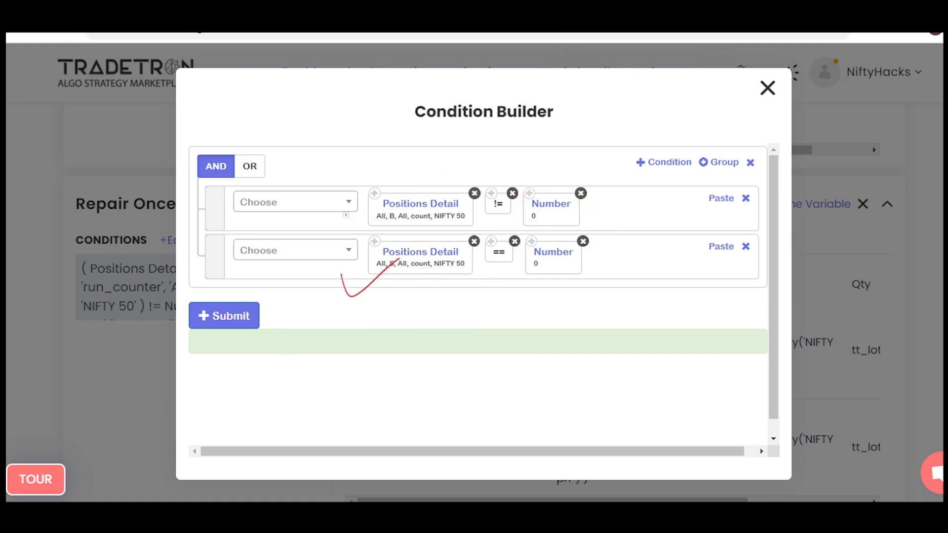
{"action": "left_click_drag", "start_coordinate": [345, 214], "coordinate": [419, 197]}
{"action": "left_click", "coordinate": [767, 88]}
Draw arrows to the CE and PE sell positions under Repair Once and circle curr_weekexpiry in both expiry formulas.
{"action": "scroll", "coordinate": [455, 302], "scroll_direction": "down", "scroll_amount": 1}
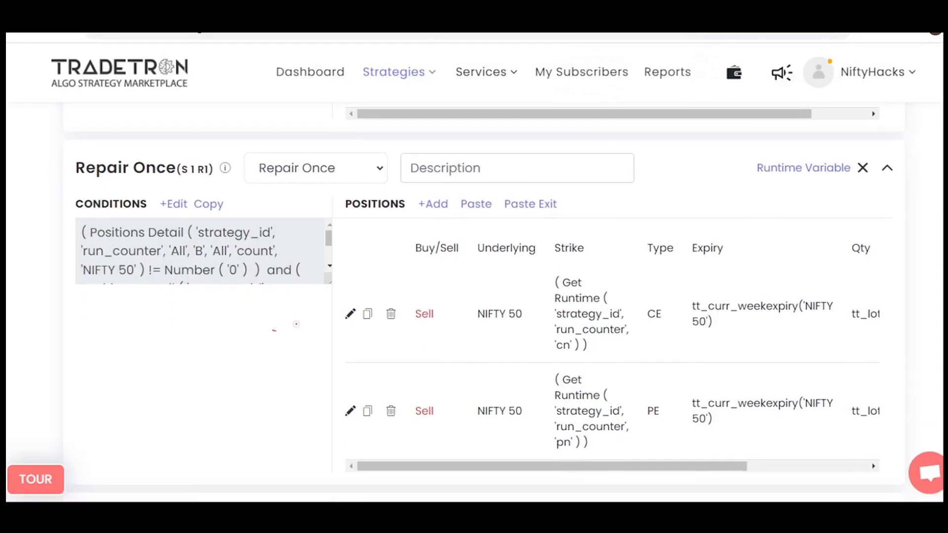
{"action": "left_click_drag", "start_coordinate": [273, 330], "coordinate": [344, 314]}
{"action": "left_click_drag", "start_coordinate": [330, 307], "coordinate": [332, 332]}
{"action": "mouse_move", "coordinate": [269, 394]}
{"action": "left_mouse_down"}
{"action": "mouse_move", "coordinate": [341, 403]}
{"action": "mouse_move", "coordinate": [325, 414]}
{"action": "left_mouse_up"}
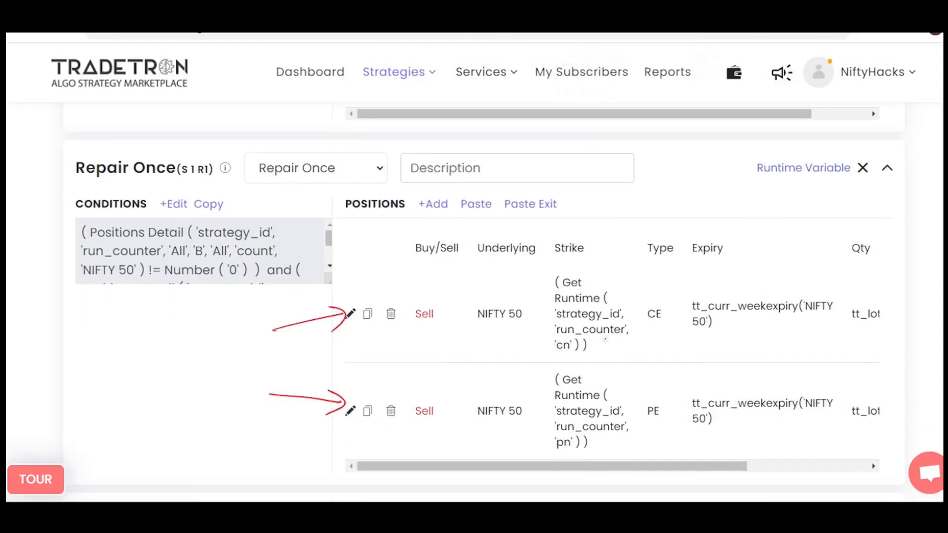
{"action": "mouse_move", "coordinate": [775, 290]}
{"action": "left_mouse_down"}
{"action": "mouse_move", "coordinate": [710, 316]}
{"action": "mouse_move", "coordinate": [830, 316]}
{"action": "mouse_move", "coordinate": [752, 285]}
{"action": "left_mouse_up"}
{"action": "mouse_move", "coordinate": [706, 390]}
{"action": "left_mouse_down"}
{"action": "mouse_move", "coordinate": [712, 383]}
{"action": "mouse_move", "coordinate": [780, 422]}
{"action": "mouse_move", "coordinate": [703, 391]}
{"action": "left_mouse_up"}
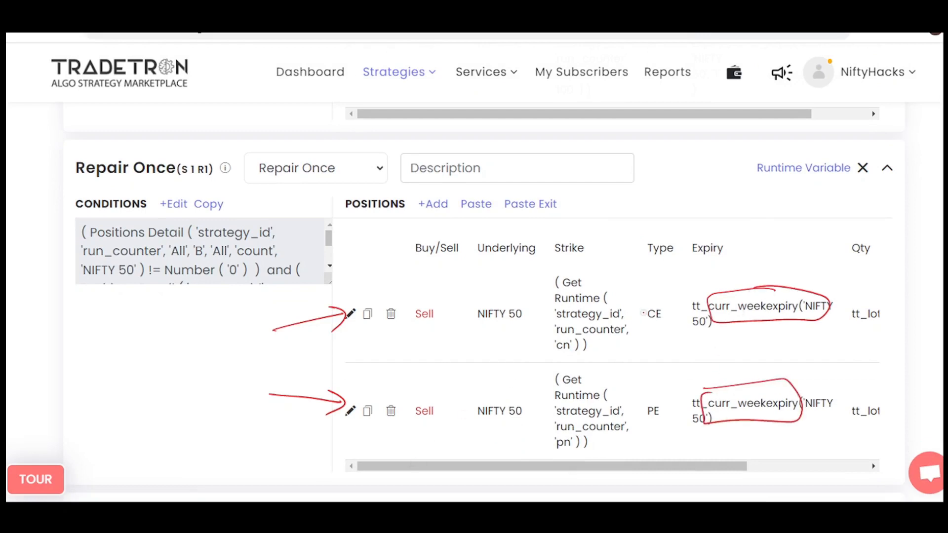
Circle the CE and PE types and mark the cn and pn runtime variables in the strike formulas with arrows and outlines.
{"action": "mouse_move", "coordinate": [656, 303]}
{"action": "left_mouse_down"}
{"action": "mouse_move", "coordinate": [662, 323]}
{"action": "mouse_move", "coordinate": [658, 301]}
{"action": "left_mouse_up"}
{"action": "mouse_move", "coordinate": [647, 394]}
{"action": "left_mouse_down"}
{"action": "mouse_move", "coordinate": [638, 414]}
{"action": "mouse_move", "coordinate": [642, 395]}
{"action": "left_mouse_up"}
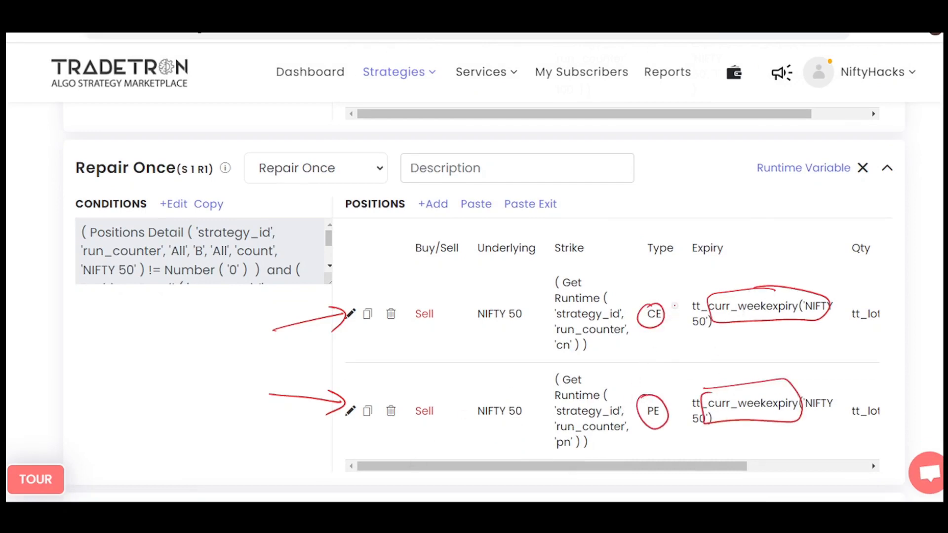
{"action": "mouse_move", "coordinate": [566, 340]}
{"action": "left_mouse_down"}
{"action": "mouse_move", "coordinate": [543, 347]}
{"action": "mouse_move", "coordinate": [587, 340]}
{"action": "left_mouse_up"}
{"action": "left_click_drag", "start_coordinate": [504, 342], "coordinate": [541, 341]}
{"action": "left_click_drag", "start_coordinate": [533, 335], "coordinate": [528, 355]}
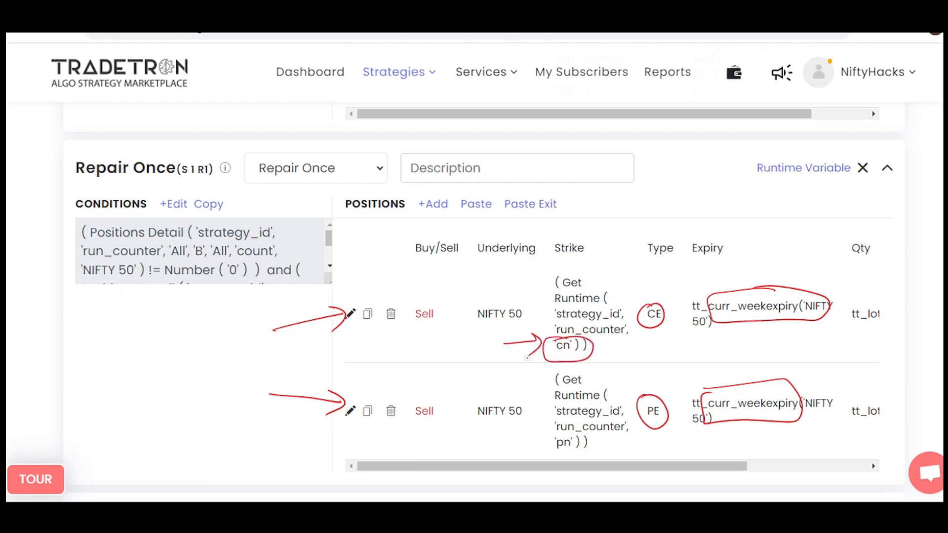
{"action": "mouse_move", "coordinate": [565, 437]}
{"action": "left_mouse_down"}
{"action": "mouse_move", "coordinate": [552, 435]}
{"action": "mouse_move", "coordinate": [524, 457]}
{"action": "left_mouse_up"}
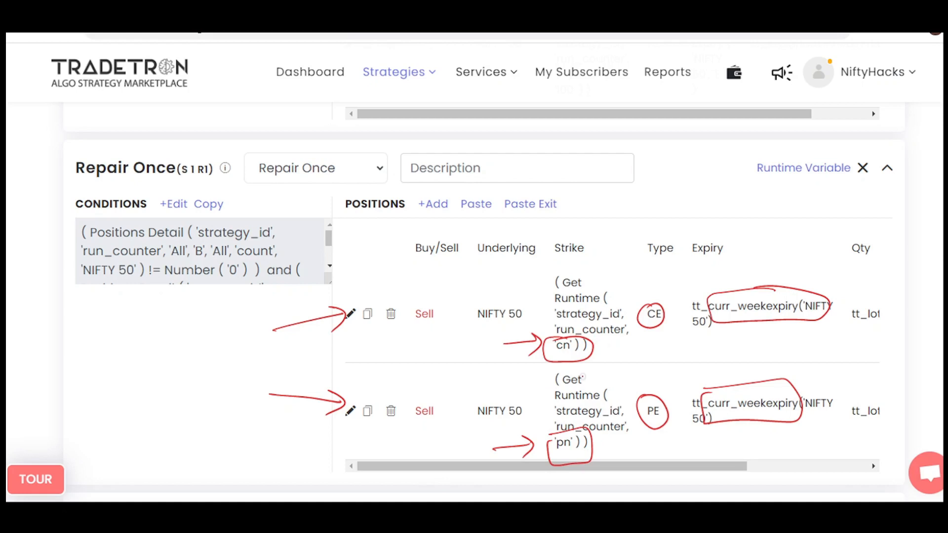
Inspect the Get Runtime variable in the CE sell position's strike formula and close the builders without changes.
{"action": "left_click", "coordinate": [350, 314]}
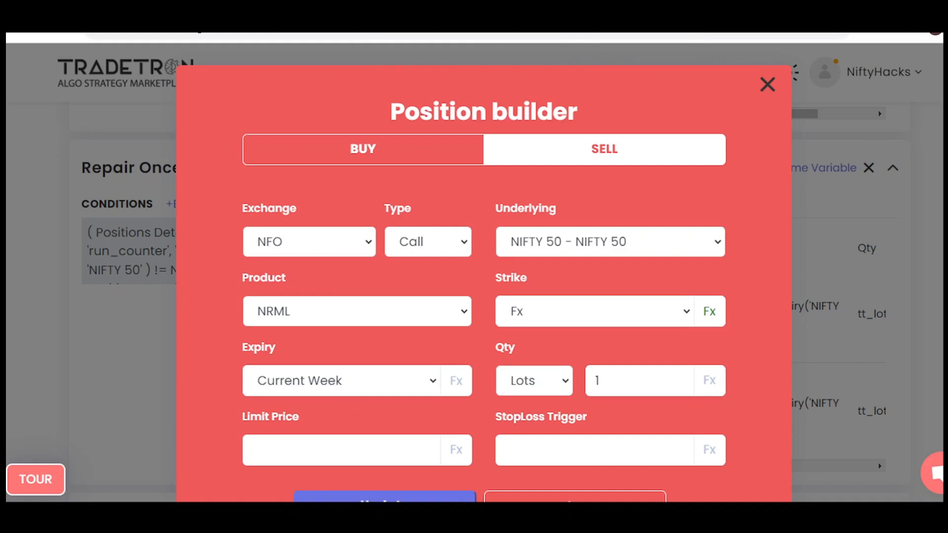
{"action": "left_click", "coordinate": [709, 312]}
{"action": "left_click", "coordinate": [340, 207]}
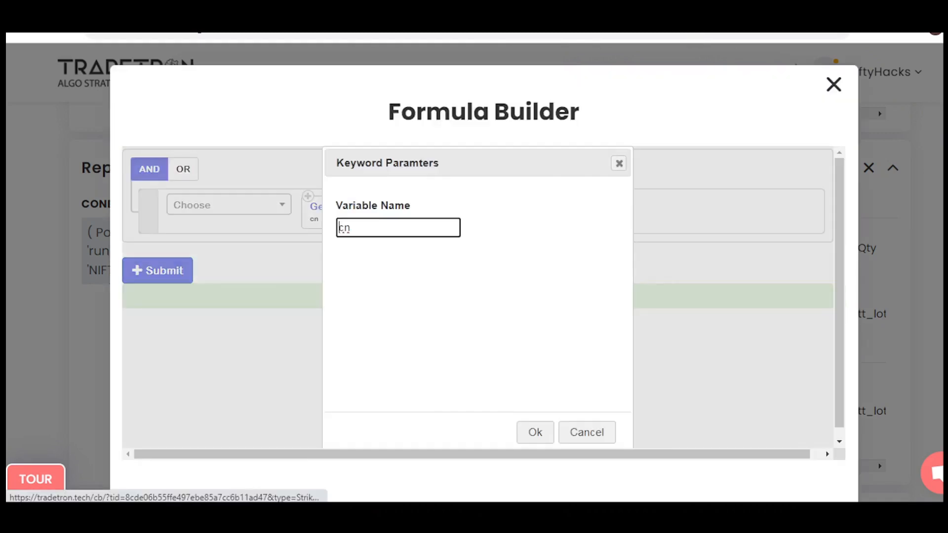
{"action": "left_click", "coordinate": [619, 164]}
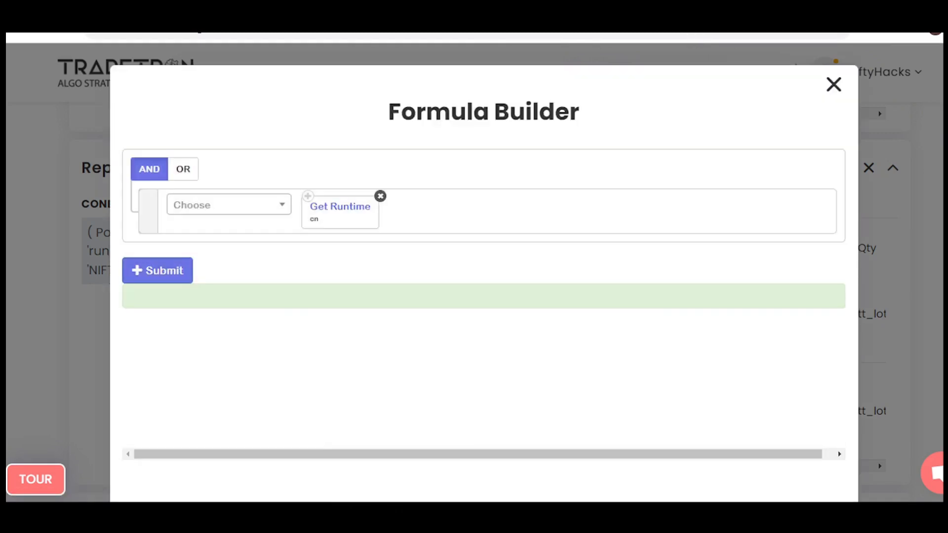
{"action": "left_click", "coordinate": [834, 84]}
{"action": "left_click", "coordinate": [768, 84]}
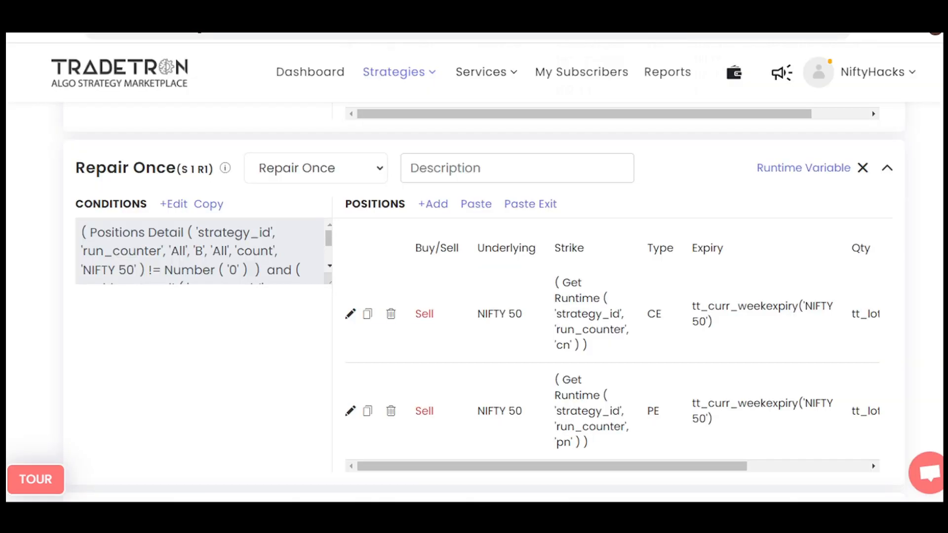
Inspect the PE sell position's strike formula and close the builders without changes.
{"action": "left_click", "coordinate": [350, 410]}
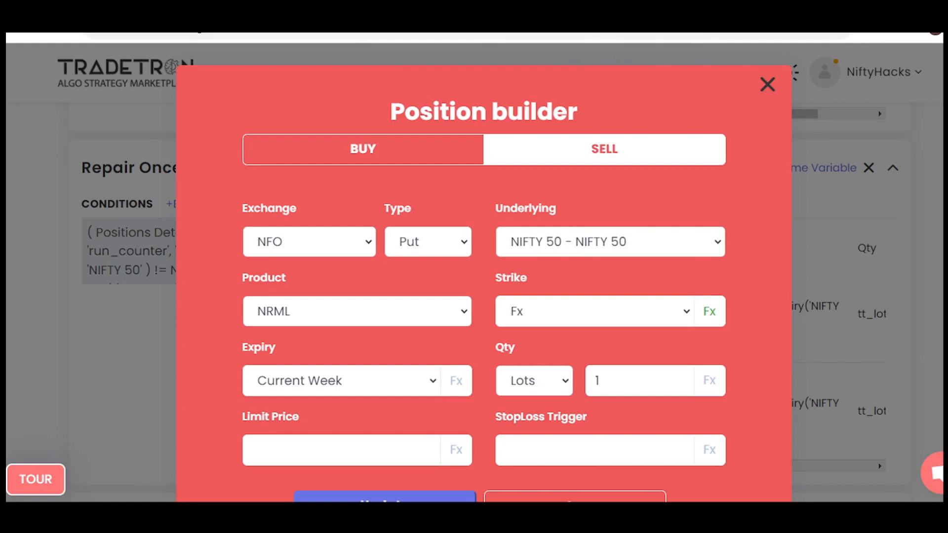
{"action": "left_click", "coordinate": [710, 312]}
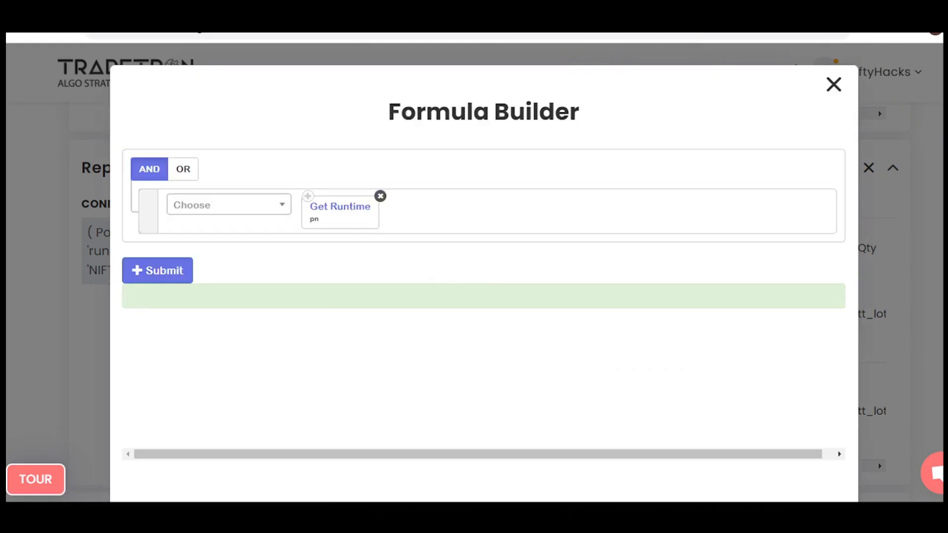
{"action": "left_click", "coordinate": [834, 84]}
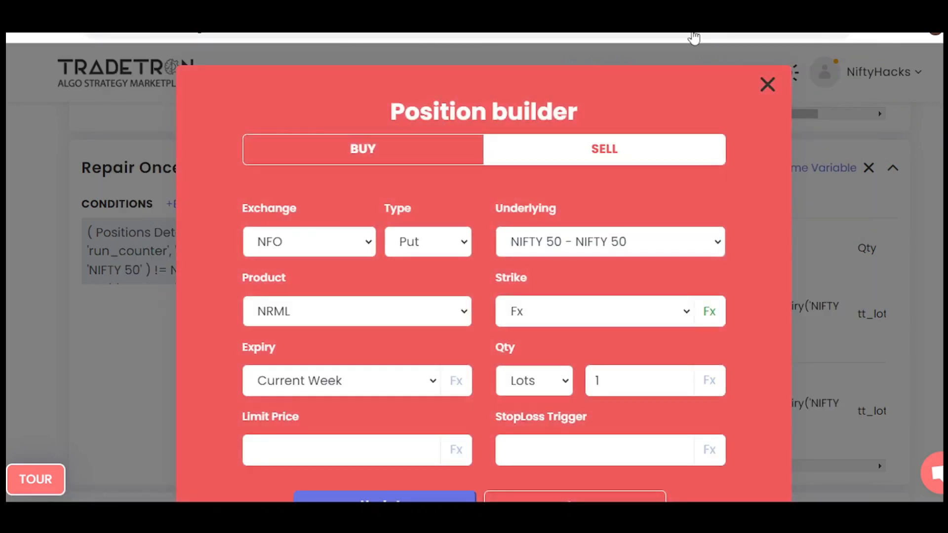
{"action": "left_click", "coordinate": [767, 84]}
Go to the second Repair Once block (S 1 R2) and mark its conditions.
{"action": "scroll", "coordinate": [484, 301], "scroll_direction": "up", "scroll_amount": 8}
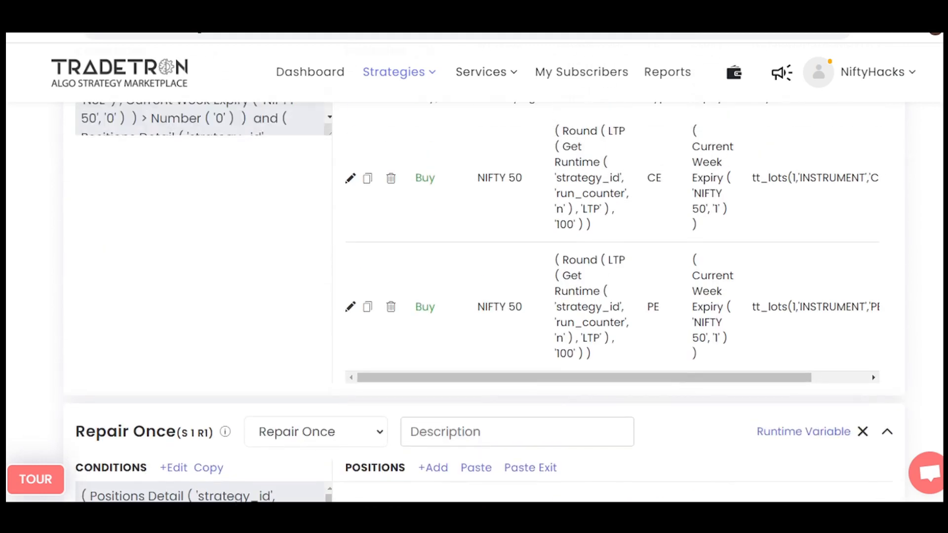
{"action": "scroll", "coordinate": [484, 301], "scroll_direction": "down", "scroll_amount": 12}
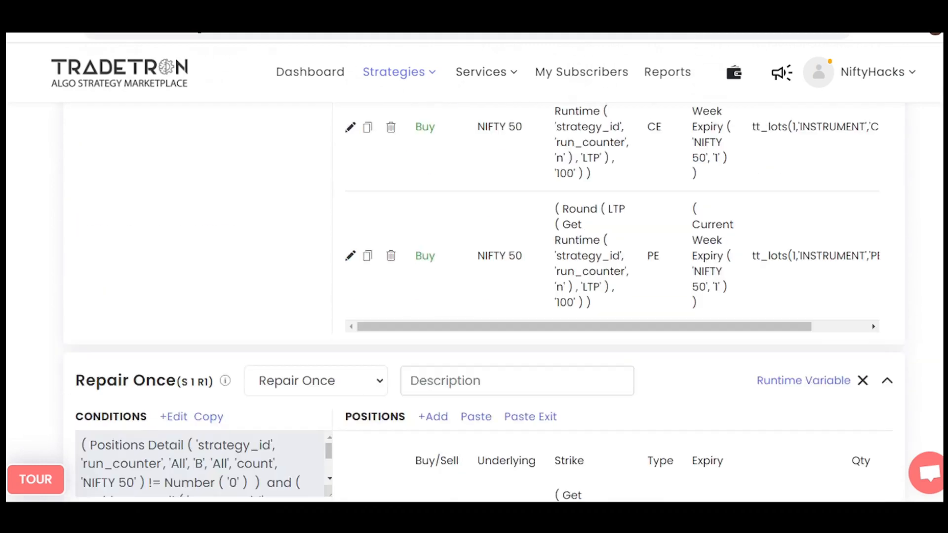
{"action": "scroll", "coordinate": [484, 301], "scroll_direction": "down", "scroll_amount": 3}
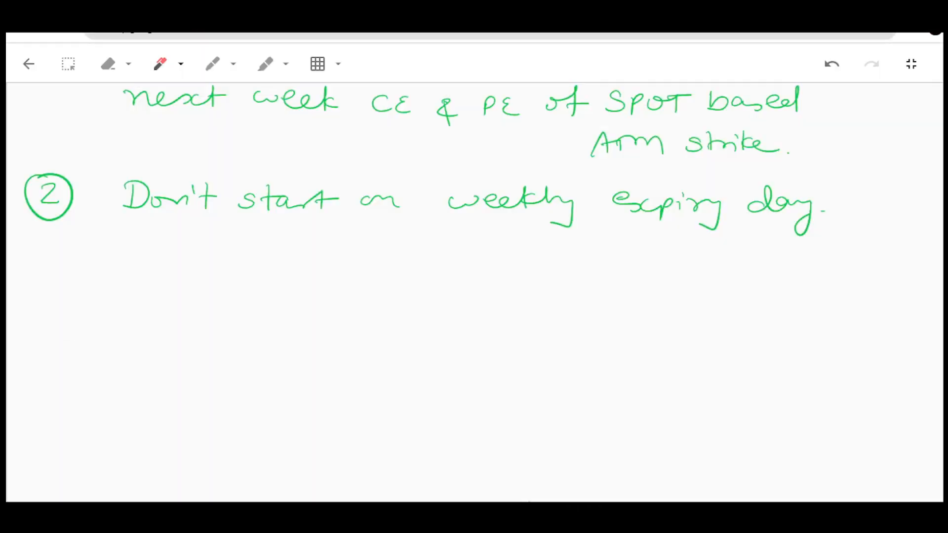
{"action": "mouse_move", "coordinate": [45, 282]}
{"action": "left_mouse_down"}
{"action": "mouse_move", "coordinate": [58, 294]}
{"action": "mouse_move", "coordinate": [40, 308]}
{"action": "left_mouse_up"}
{"action": "left_click_drag", "start_coordinate": [39, 272], "coordinate": [35, 275]}
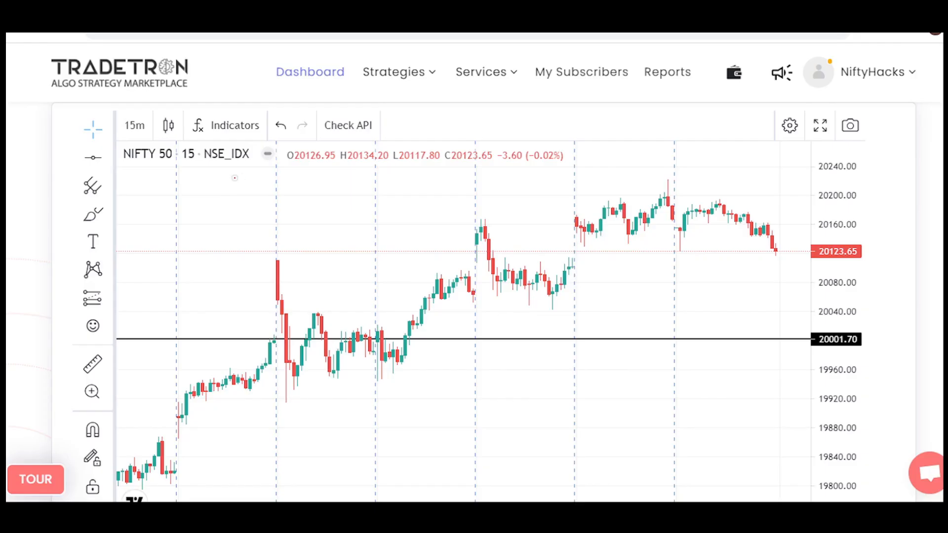
Write "Set 1", "E" and "RO 1" above the NIFTY 50 chart, underline E and RO 1, add an underlined note below, and erase the annotations.
{"action": "mouse_move", "coordinate": [238, 181]}
{"action": "left_mouse_down"}
{"action": "mouse_move", "coordinate": [226, 198]}
{"action": "mouse_move", "coordinate": [278, 180]}
{"action": "mouse_move", "coordinate": [336, 190]}
{"action": "left_mouse_up"}
{"action": "mouse_move", "coordinate": [388, 177]}
{"action": "left_mouse_down"}
{"action": "mouse_move", "coordinate": [383, 185]}
{"action": "mouse_move", "coordinate": [423, 197]}
{"action": "mouse_move", "coordinate": [492, 182]}
{"action": "left_mouse_up"}
{"action": "left_click_drag", "start_coordinate": [504, 177], "coordinate": [526, 189]}
{"action": "left_click_drag", "start_coordinate": [457, 202], "coordinate": [521, 198]}
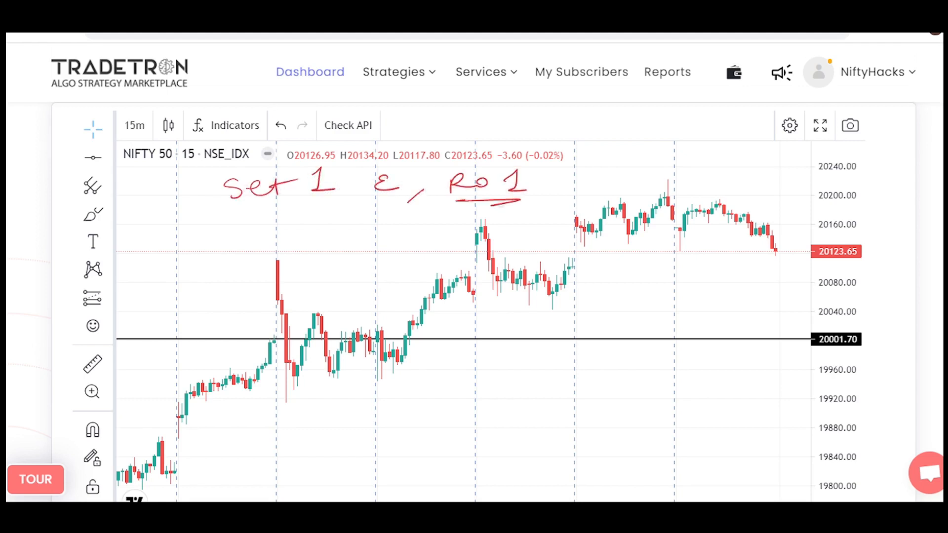
{"action": "mouse_move", "coordinate": [398, 202]}
{"action": "left_mouse_down"}
{"action": "mouse_move", "coordinate": [410, 198]}
{"action": "mouse_move", "coordinate": [402, 204]}
{"action": "left_mouse_up"}
{"action": "left_click_drag", "start_coordinate": [169, 248], "coordinate": [177, 279]}
{"action": "mouse_move", "coordinate": [177, 279]}
{"action": "left_mouse_down"}
{"action": "mouse_move", "coordinate": [212, 233]}
{"action": "mouse_move", "coordinate": [234, 228]}
{"action": "mouse_move", "coordinate": [234, 283]}
{"action": "left_mouse_up"}
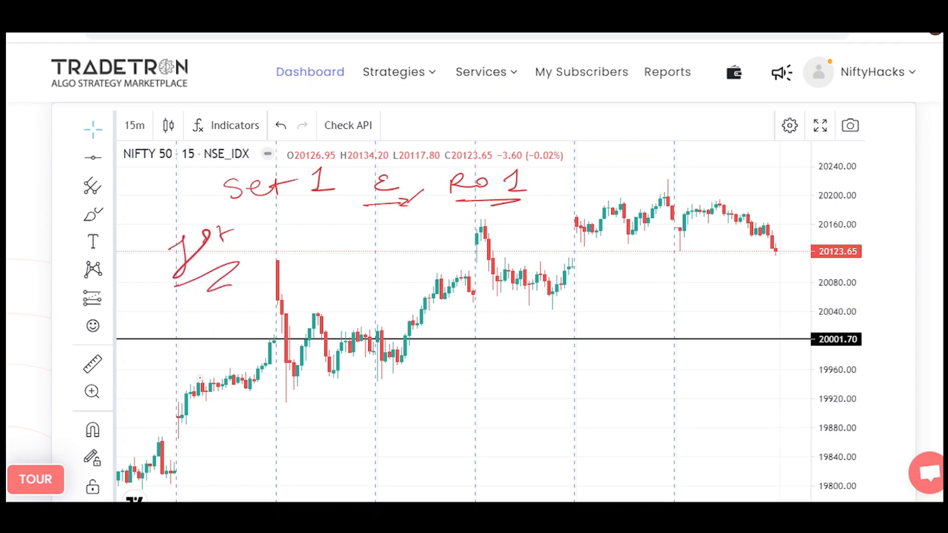
{"action": "key", "text": "e"}
Circle the 20001.70 price label, draw an arrow from it along the horizontal line, mark the line, and erase the annotations.
{"action": "mouse_move", "coordinate": [841, 332]}
{"action": "left_mouse_down"}
{"action": "mouse_move", "coordinate": [862, 343]}
{"action": "mouse_move", "coordinate": [842, 325]}
{"action": "mouse_move", "coordinate": [763, 332]}
{"action": "mouse_move", "coordinate": [771, 337]}
{"action": "left_mouse_up"}
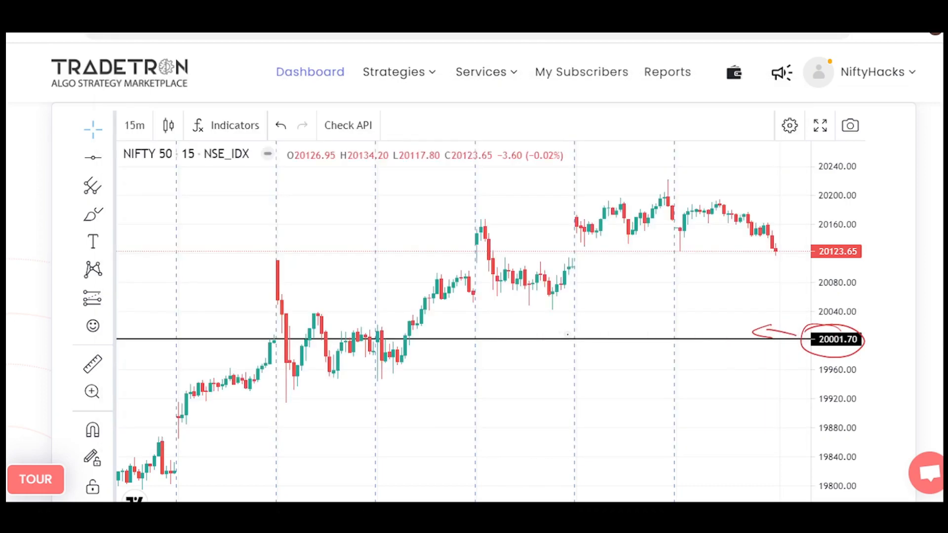
{"action": "left_click_drag", "start_coordinate": [566, 328], "coordinate": [634, 324]}
{"action": "key", "text": "e"}
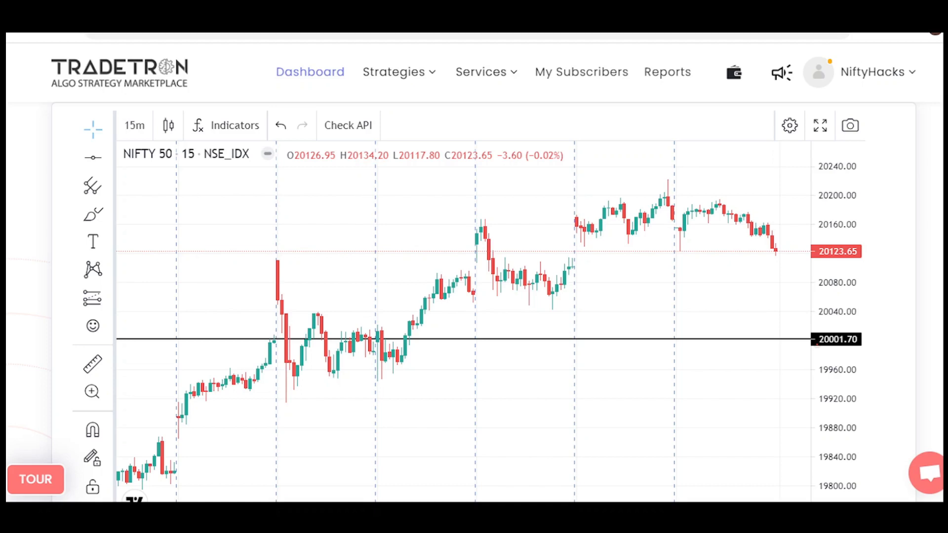
Write CE and PE above the chart, underline both and draw a box around each.
{"action": "mouse_move", "coordinate": [174, 181]}
{"action": "left_mouse_down"}
{"action": "mouse_move", "coordinate": [174, 196]}
{"action": "mouse_move", "coordinate": [202, 195]}
{"action": "left_mouse_up"}
{"action": "left_click_drag", "start_coordinate": [280, 176], "coordinate": [281, 189]}
{"action": "left_click_drag", "start_coordinate": [311, 174], "coordinate": [316, 203]}
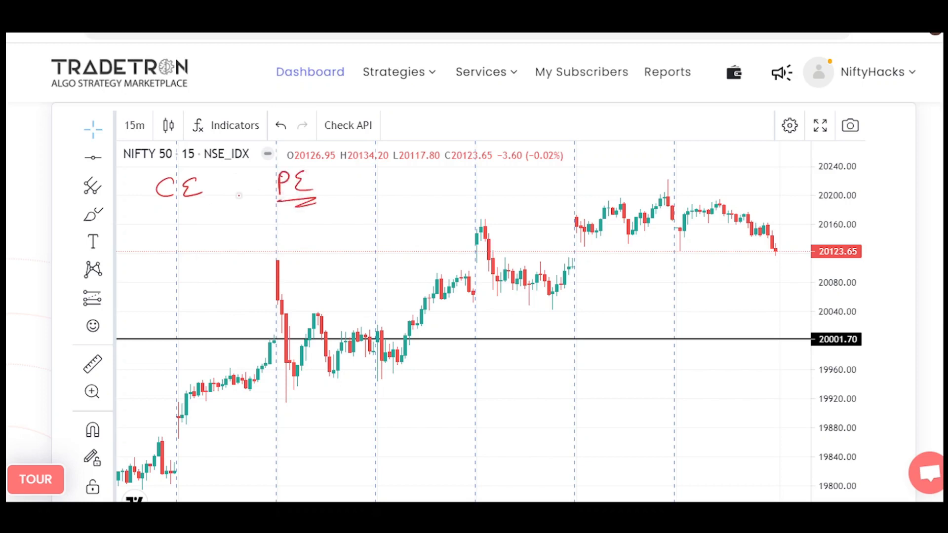
{"action": "left_click_drag", "start_coordinate": [161, 203], "coordinate": [195, 210]}
{"action": "left_click_drag", "start_coordinate": [169, 168], "coordinate": [151, 224]}
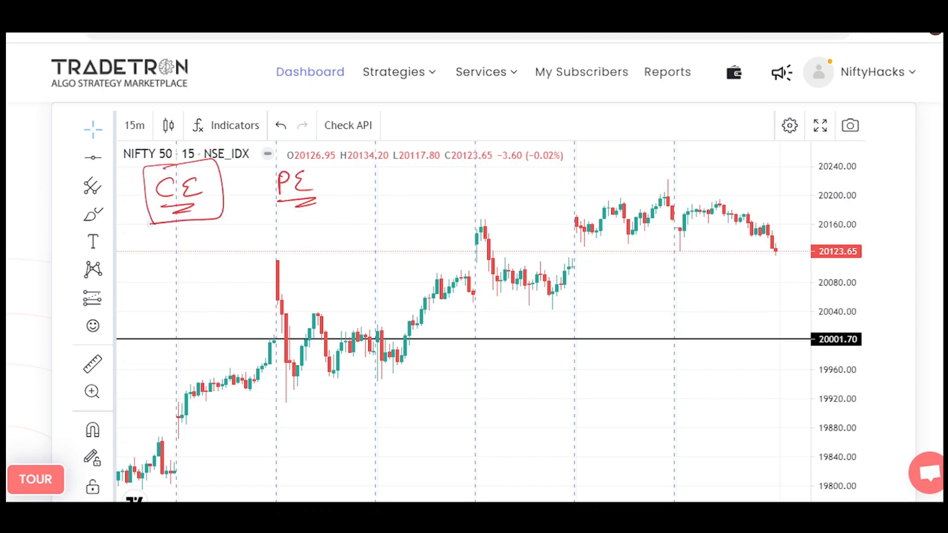
{"action": "mouse_move", "coordinate": [272, 166]}
{"action": "left_mouse_down"}
{"action": "mouse_move", "coordinate": [281, 165]}
{"action": "mouse_move", "coordinate": [260, 196]}
{"action": "left_mouse_up"}
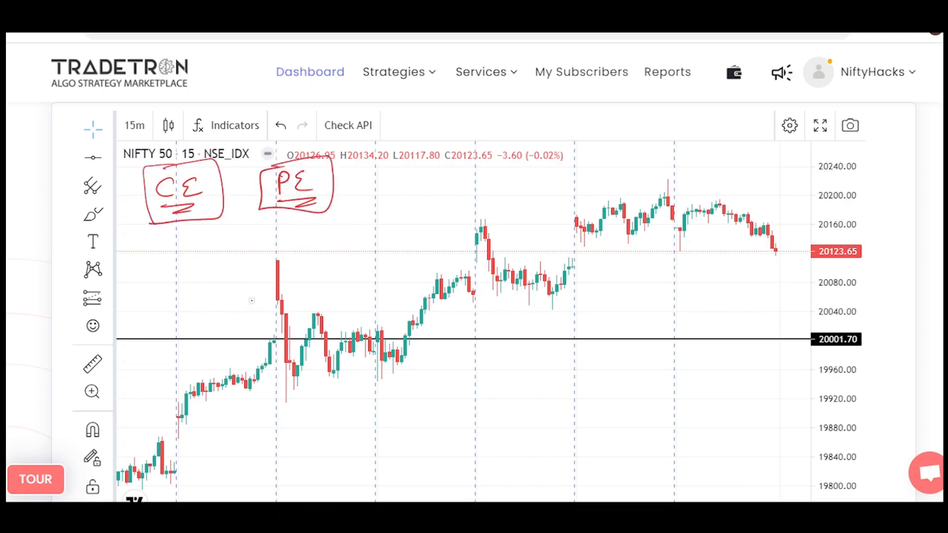
Circle the candle crossing the 20001.70 line, write a boxed, underlined 20000 beside it, and add a downward arrow under CE.
{"action": "mouse_move", "coordinate": [275, 336]}
{"action": "left_mouse_down"}
{"action": "mouse_move", "coordinate": [299, 328]}
{"action": "mouse_move", "coordinate": [279, 343]}
{"action": "mouse_move", "coordinate": [281, 333]}
{"action": "left_mouse_up"}
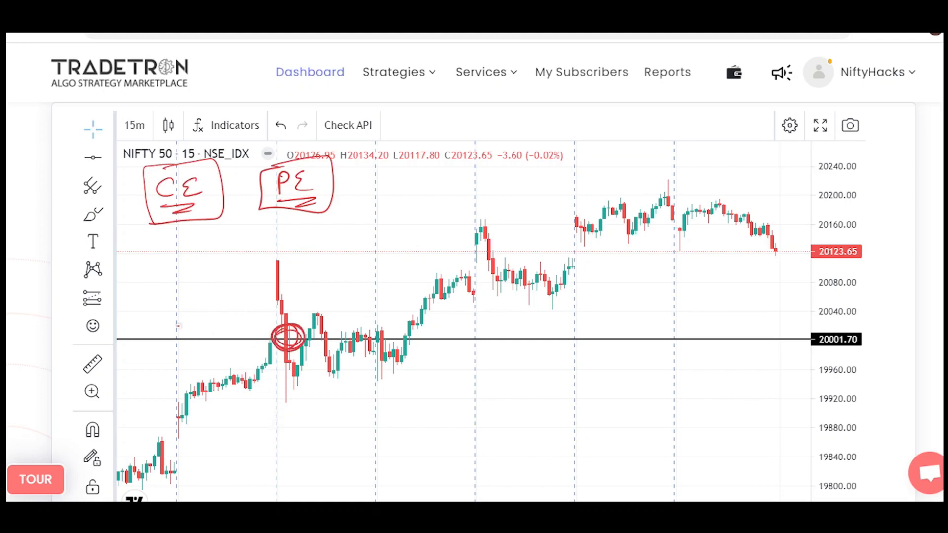
{"action": "left_click_drag", "start_coordinate": [176, 325], "coordinate": [237, 323]}
{"action": "mouse_move", "coordinate": [196, 336]}
{"action": "left_mouse_down"}
{"action": "mouse_move", "coordinate": [247, 327]}
{"action": "mouse_move", "coordinate": [241, 336]}
{"action": "left_mouse_up"}
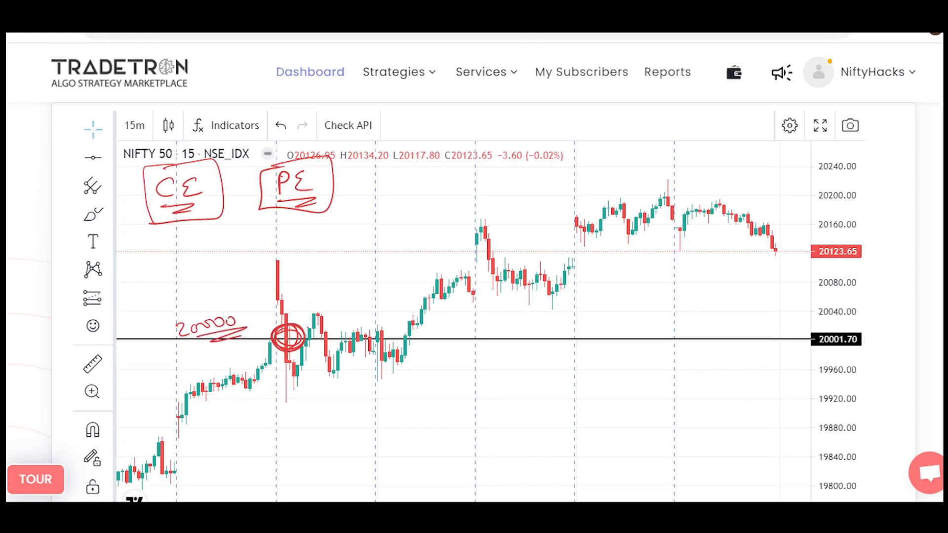
{"action": "mouse_move", "coordinate": [186, 214]}
{"action": "left_mouse_down"}
{"action": "mouse_move", "coordinate": [183, 236]}
{"action": "mouse_move", "coordinate": [194, 231]}
{"action": "left_mouse_up"}
{"action": "mouse_move", "coordinate": [175, 318]}
{"action": "left_mouse_down"}
{"action": "mouse_move", "coordinate": [242, 300]}
{"action": "mouse_move", "coordinate": [173, 345]}
{"action": "mouse_move", "coordinate": [166, 322]}
{"action": "left_mouse_up"}
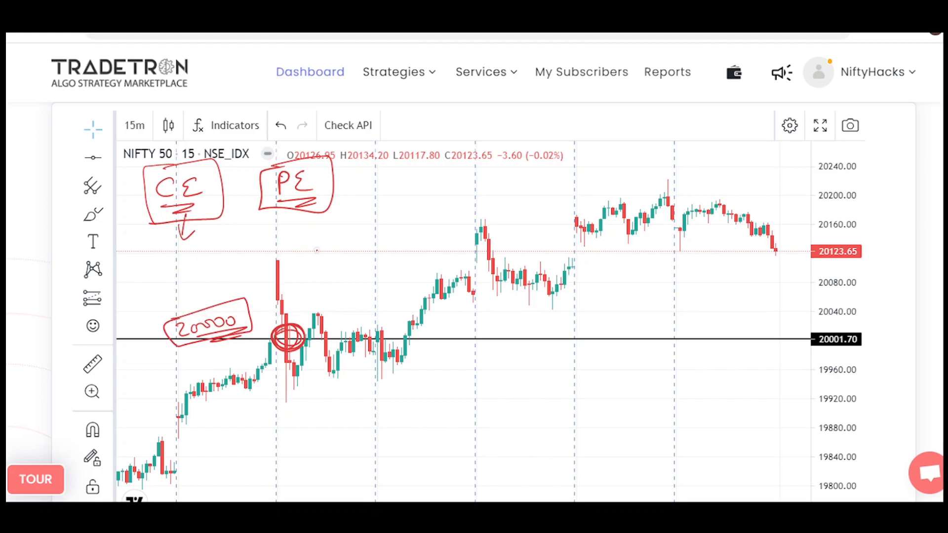
Write +50 above the circled candle, and 20050 and CE X above the chart, both double-underlined.
{"action": "left_click_drag", "start_coordinate": [307, 257], "coordinate": [324, 252]}
{"action": "mouse_move", "coordinate": [317, 247]}
{"action": "left_mouse_down"}
{"action": "mouse_move", "coordinate": [319, 267]}
{"action": "mouse_move", "coordinate": [356, 243]}
{"action": "left_mouse_up"}
{"action": "mouse_move", "coordinate": [408, 204]}
{"action": "left_mouse_down"}
{"action": "mouse_move", "coordinate": [423, 218]}
{"action": "mouse_move", "coordinate": [448, 199]}
{"action": "left_mouse_up"}
{"action": "mouse_move", "coordinate": [467, 187]}
{"action": "left_mouse_down"}
{"action": "mouse_move", "coordinate": [459, 200]}
{"action": "mouse_move", "coordinate": [475, 186]}
{"action": "left_mouse_up"}
{"action": "left_click_drag", "start_coordinate": [420, 231], "coordinate": [543, 191]}
{"action": "mouse_move", "coordinate": [563, 173]}
{"action": "left_mouse_down"}
{"action": "mouse_move", "coordinate": [566, 187]}
{"action": "mouse_move", "coordinate": [598, 165]}
{"action": "left_mouse_up"}
{"action": "left_click_drag", "start_coordinate": [579, 175], "coordinate": [600, 180]}
{"action": "left_click_drag", "start_coordinate": [537, 206], "coordinate": [598, 189]}
{"action": "left_click_drag", "start_coordinate": [540, 212], "coordinate": [600, 200]}
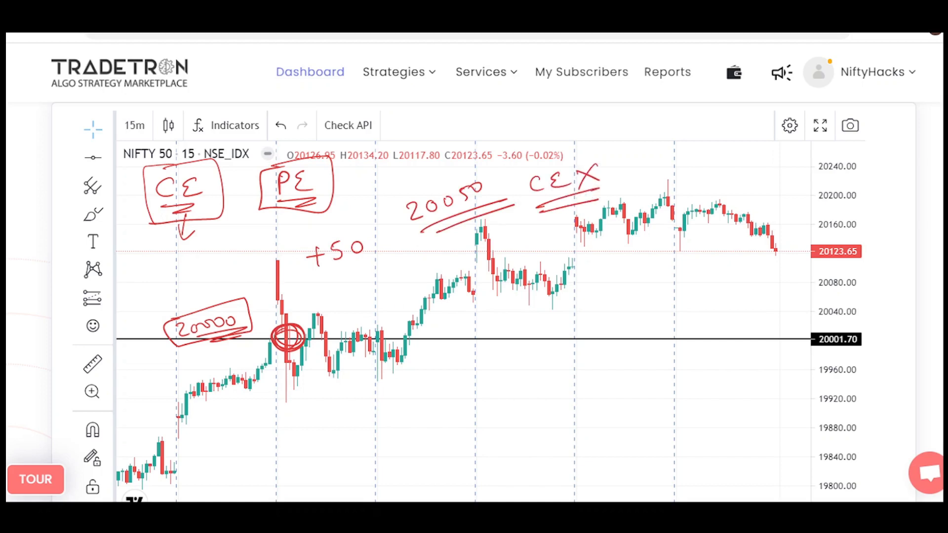
Draw an arrow from the circled candle to +50, outline 20000 again, and write −100 with a double-underlined 19900 below it.
{"action": "mouse_move", "coordinate": [310, 330]}
{"action": "left_mouse_down"}
{"action": "mouse_move", "coordinate": [341, 282]}
{"action": "mouse_move", "coordinate": [340, 299]}
{"action": "left_mouse_up"}
{"action": "mouse_move", "coordinate": [170, 316]}
{"action": "left_mouse_down"}
{"action": "mouse_move", "coordinate": [253, 326]}
{"action": "mouse_move", "coordinate": [159, 312]}
{"action": "left_mouse_up"}
{"action": "left_click_drag", "start_coordinate": [512, 327], "coordinate": [537, 329]}
{"action": "left_click_drag", "start_coordinate": [547, 320], "coordinate": [574, 318]}
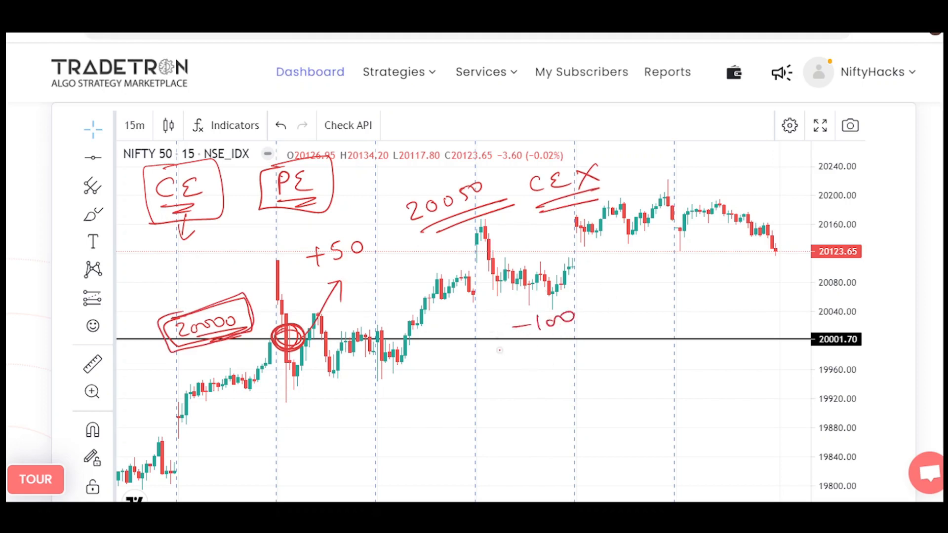
{"action": "mouse_move", "coordinate": [506, 379]}
{"action": "left_mouse_down"}
{"action": "mouse_move", "coordinate": [511, 393]}
{"action": "mouse_move", "coordinate": [550, 392]}
{"action": "left_mouse_up"}
{"action": "left_click_drag", "start_coordinate": [566, 381], "coordinate": [587, 368]}
{"action": "left_click_drag", "start_coordinate": [522, 406], "coordinate": [617, 390]}
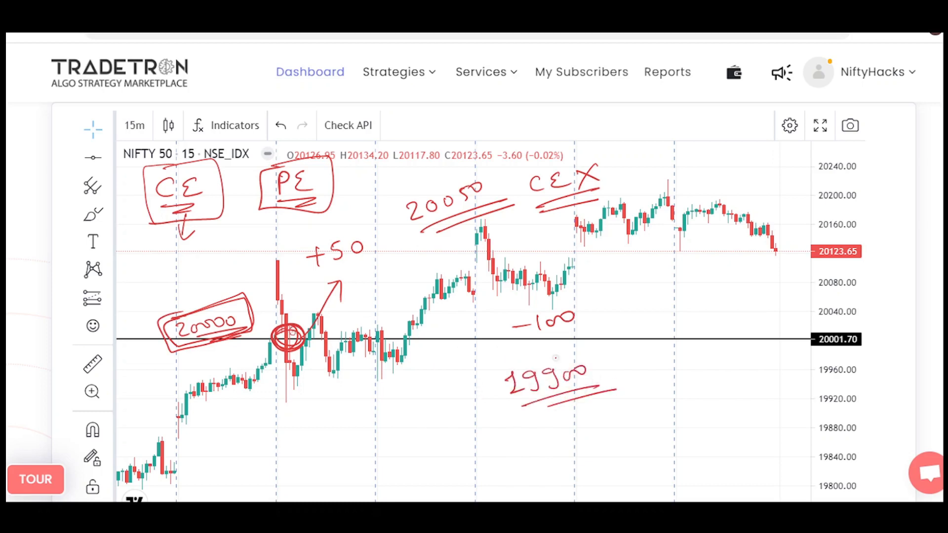
Add marks beside and below the CE box, and erase all annotations from the chart.
{"action": "mouse_move", "coordinate": [135, 242]}
{"action": "left_mouse_down"}
{"action": "mouse_move", "coordinate": [149, 203]}
{"action": "mouse_move", "coordinate": [156, 220]}
{"action": "left_mouse_up"}
{"action": "mouse_move", "coordinate": [156, 238]}
{"action": "left_mouse_down"}
{"action": "mouse_move", "coordinate": [170, 240]}
{"action": "mouse_move", "coordinate": [162, 268]}
{"action": "left_mouse_up"}
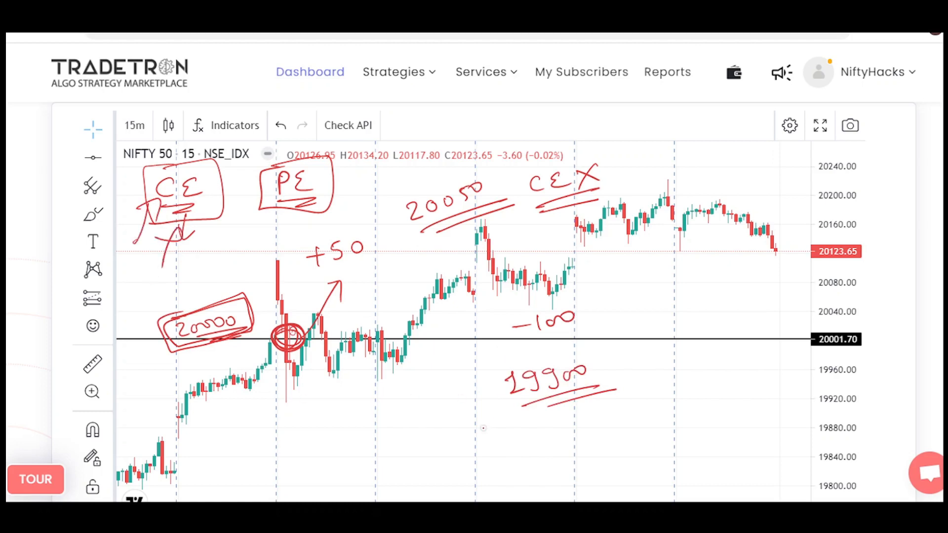
{"action": "key", "text": "e"}
Circle the entry candle on the 20001.70 line, mark a higher level across the following rally, and label it with an underlined 20050.
{"action": "left_click_drag", "start_coordinate": [285, 333], "coordinate": [283, 334]}
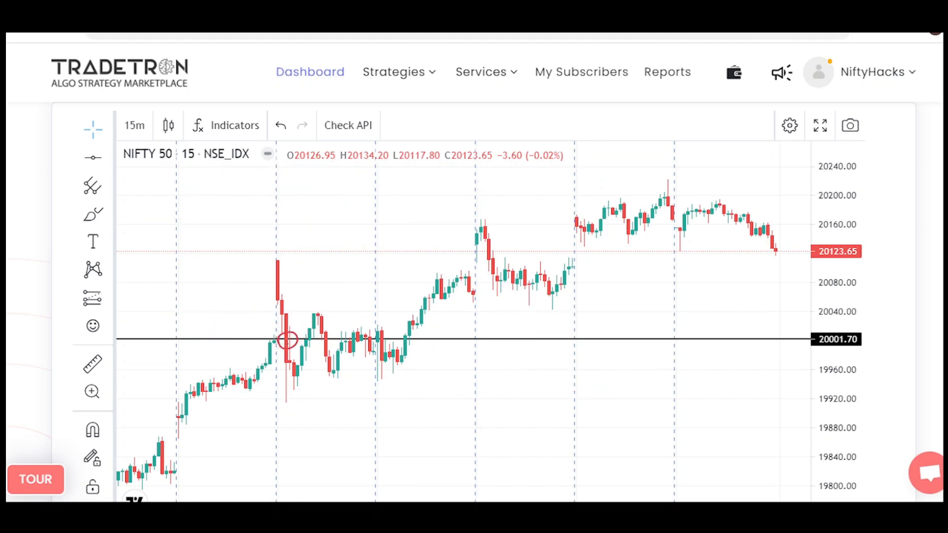
{"action": "mouse_move", "coordinate": [408, 294]}
{"action": "left_mouse_down"}
{"action": "mouse_move", "coordinate": [454, 293]}
{"action": "mouse_move", "coordinate": [417, 295]}
{"action": "left_mouse_up"}
{"action": "mouse_move", "coordinate": [317, 288]}
{"action": "left_mouse_down"}
{"action": "mouse_move", "coordinate": [333, 293]}
{"action": "mouse_move", "coordinate": [376, 282]}
{"action": "left_mouse_up"}
{"action": "mouse_move", "coordinate": [348, 296]}
{"action": "left_mouse_down"}
{"action": "mouse_move", "coordinate": [335, 306]}
{"action": "mouse_move", "coordinate": [379, 300]}
{"action": "left_mouse_up"}
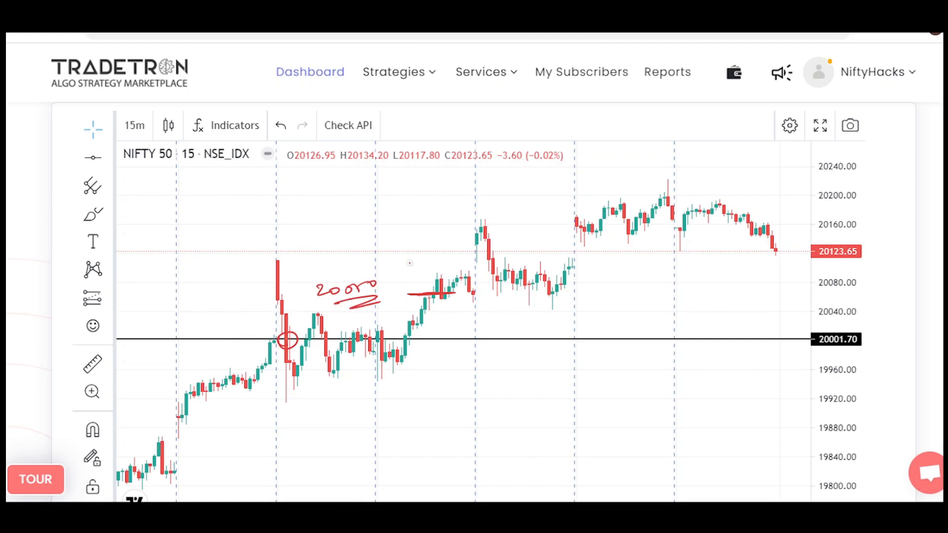
Write an outlined CE X with an arrow to it and an underlined 20000 PE, and thicken the marked 20050 level.
{"action": "left_click_drag", "start_coordinate": [218, 320], "coordinate": [217, 331]}
{"action": "mouse_move", "coordinate": [225, 319]}
{"action": "left_mouse_down"}
{"action": "mouse_move", "coordinate": [232, 330]}
{"action": "mouse_move", "coordinate": [261, 328]}
{"action": "left_mouse_up"}
{"action": "mouse_move", "coordinate": [259, 316]}
{"action": "left_mouse_down"}
{"action": "mouse_move", "coordinate": [207, 351]}
{"action": "mouse_move", "coordinate": [234, 297]}
{"action": "left_mouse_up"}
{"action": "left_click_drag", "start_coordinate": [217, 308], "coordinate": [242, 302]}
{"action": "mouse_move", "coordinate": [609, 326]}
{"action": "left_mouse_down"}
{"action": "mouse_move", "coordinate": [622, 338]}
{"action": "mouse_move", "coordinate": [662, 323]}
{"action": "mouse_move", "coordinate": [743, 333]}
{"action": "left_mouse_up"}
{"action": "left_click_drag", "start_coordinate": [652, 349], "coordinate": [742, 351]}
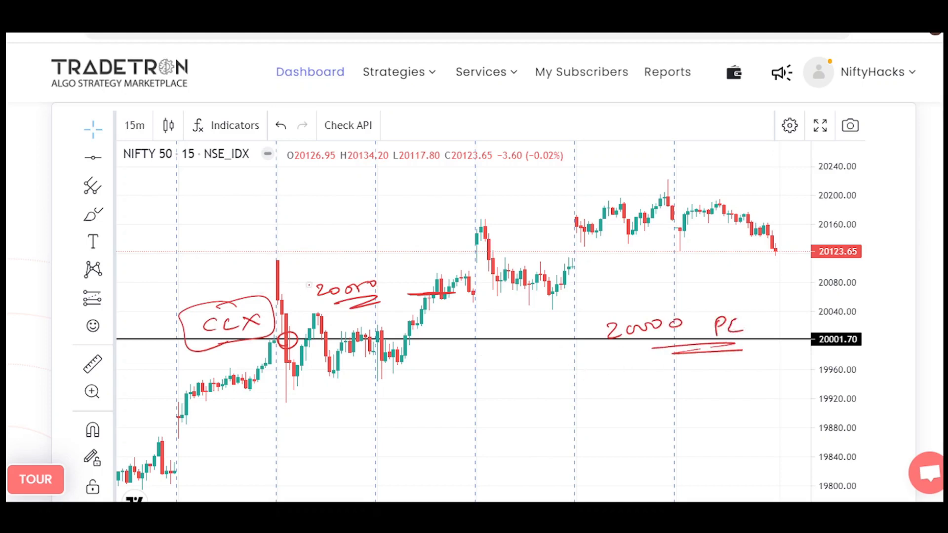
{"action": "mouse_move", "coordinate": [183, 278]}
{"action": "left_mouse_down"}
{"action": "mouse_move", "coordinate": [195, 304]}
{"action": "mouse_move", "coordinate": [199, 293]}
{"action": "left_mouse_up"}
{"action": "left_click_drag", "start_coordinate": [421, 296], "coordinate": [454, 294]}
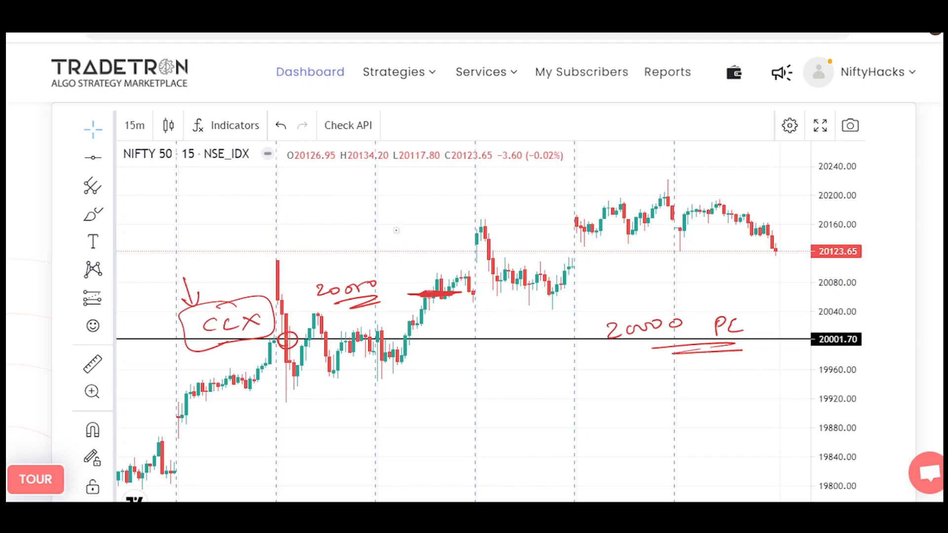
Draw a level line above the 20050 mark and label it CE with a boxed 20100, undoing one misdrawn stroke.
{"action": "left_click_drag", "start_coordinate": [359, 239], "coordinate": [457, 236]}
{"action": "mouse_move", "coordinate": [245, 232]}
{"action": "left_mouse_down"}
{"action": "mouse_move", "coordinate": [259, 245]}
{"action": "mouse_move", "coordinate": [269, 241]}
{"action": "left_mouse_up"}
{"action": "mouse_move", "coordinate": [286, 222]}
{"action": "left_mouse_down"}
{"action": "mouse_move", "coordinate": [285, 241]}
{"action": "mouse_move", "coordinate": [330, 226]}
{"action": "mouse_move", "coordinate": [298, 236]}
{"action": "left_mouse_up"}
{"action": "key", "text": "ctrl+z"}
{"action": "left_click_drag", "start_coordinate": [311, 228], "coordinate": [317, 231]}
{"action": "mouse_move", "coordinate": [244, 216]}
{"action": "left_mouse_down"}
{"action": "mouse_move", "coordinate": [326, 206]}
{"action": "mouse_move", "coordinate": [201, 231]}
{"action": "mouse_move", "coordinate": [226, 228]}
{"action": "left_mouse_up"}
Write "NW B" and "CW sell" above the 20100 label, underline both, and erase the annotations.
{"action": "mouse_move", "coordinate": [223, 190]}
{"action": "left_mouse_down"}
{"action": "mouse_move", "coordinate": [244, 171]}
{"action": "mouse_move", "coordinate": [299, 157]}
{"action": "mouse_move", "coordinate": [296, 177]}
{"action": "left_mouse_up"}
{"action": "left_click_drag", "start_coordinate": [257, 194], "coordinate": [415, 171]}
{"action": "left_click_drag", "start_coordinate": [346, 196], "coordinate": [422, 176]}
{"action": "left_click_drag", "start_coordinate": [375, 195], "coordinate": [416, 186]}
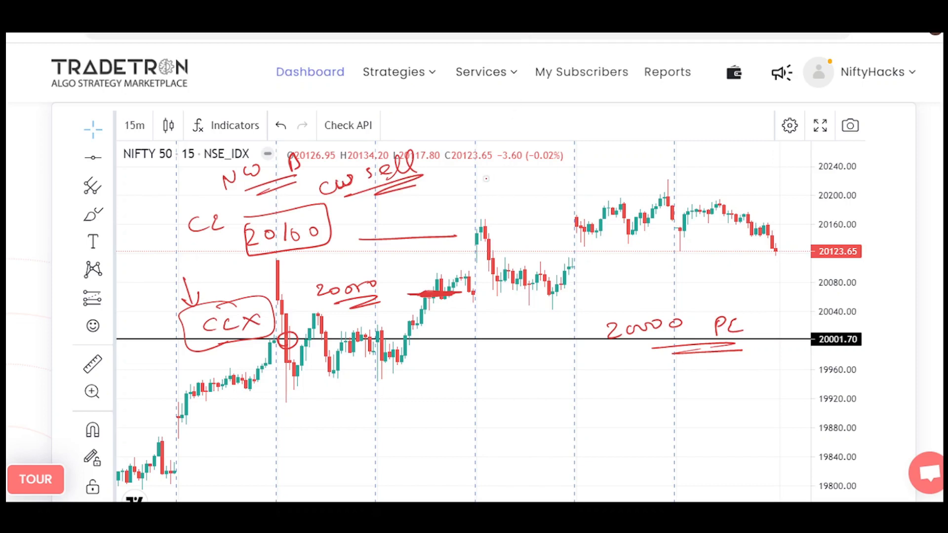
{"action": "key", "text": "e"}
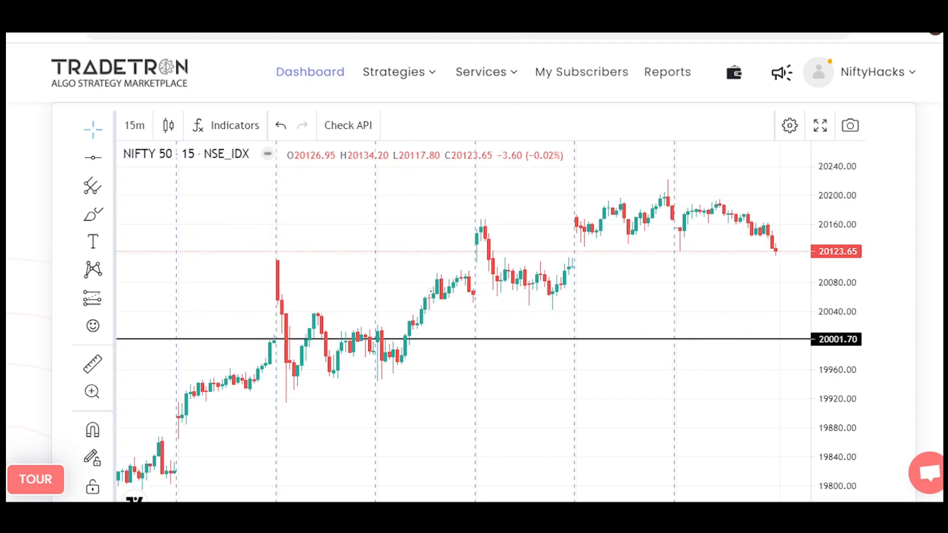
Circle the rally candles in blue with an underlined price label beside them, and circle the entry candle on the 20001.70 line.
{"action": "left_click_drag", "start_coordinate": [430, 291], "coordinate": [434, 285]}
{"action": "left_click_drag", "start_coordinate": [337, 288], "coordinate": [352, 298]}
{"action": "left_click_drag", "start_coordinate": [360, 285], "coordinate": [401, 280]}
{"action": "left_click_drag", "start_coordinate": [349, 309], "coordinate": [420, 291]}
{"action": "mouse_move", "coordinate": [285, 332]}
{"action": "left_mouse_down"}
{"action": "mouse_move", "coordinate": [277, 343]}
{"action": "mouse_move", "coordinate": [291, 336]}
{"action": "left_mouse_up"}
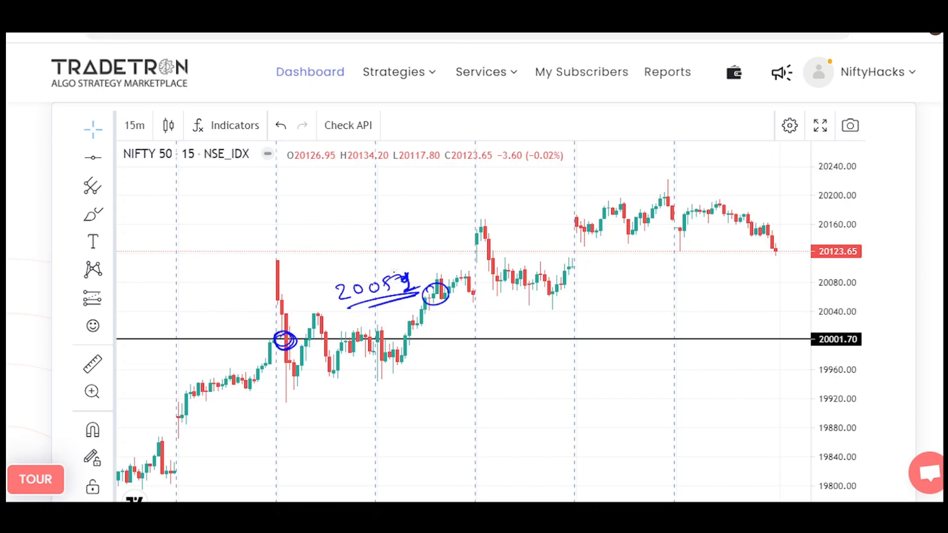
Draw a level line across the later high at about 20160 and write underlined 20100 and CE labels beside it.
{"action": "left_click_drag", "start_coordinate": [348, 227], "coordinate": [519, 217]}
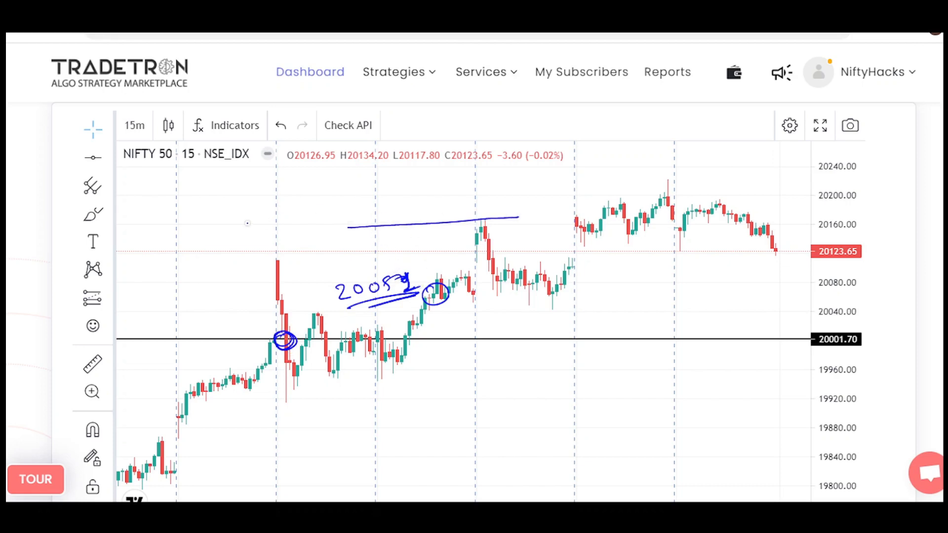
{"action": "left_click_drag", "start_coordinate": [240, 219], "coordinate": [283, 221]}
{"action": "left_click_drag", "start_coordinate": [294, 211], "coordinate": [311, 205]}
{"action": "left_click_drag", "start_coordinate": [254, 239], "coordinate": [317, 218]}
{"action": "left_click_drag", "start_coordinate": [265, 241], "coordinate": [322, 225]}
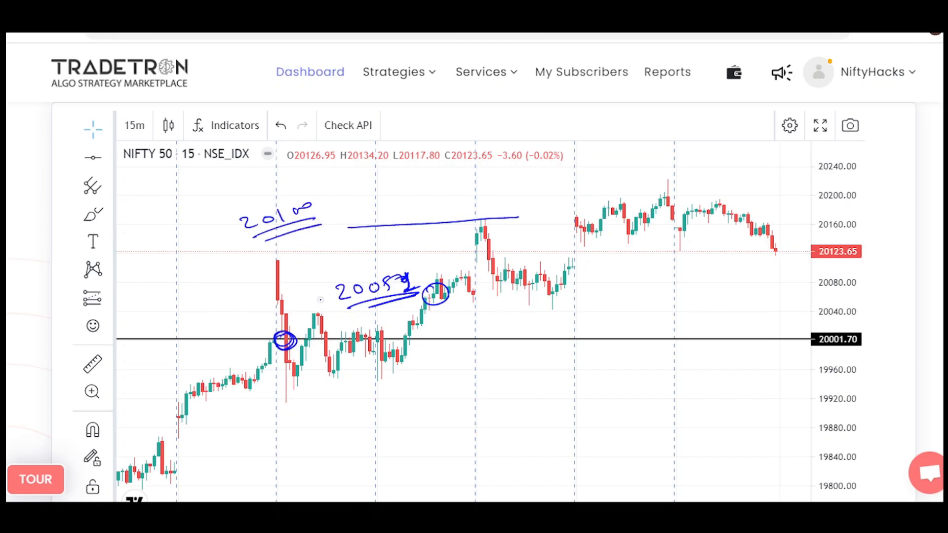
{"action": "mouse_move", "coordinate": [176, 228]}
{"action": "left_mouse_down"}
{"action": "mouse_move", "coordinate": [173, 240]}
{"action": "mouse_move", "coordinate": [203, 237]}
{"action": "left_mouse_up"}
{"action": "left_click_drag", "start_coordinate": [182, 252], "coordinate": [212, 243]}
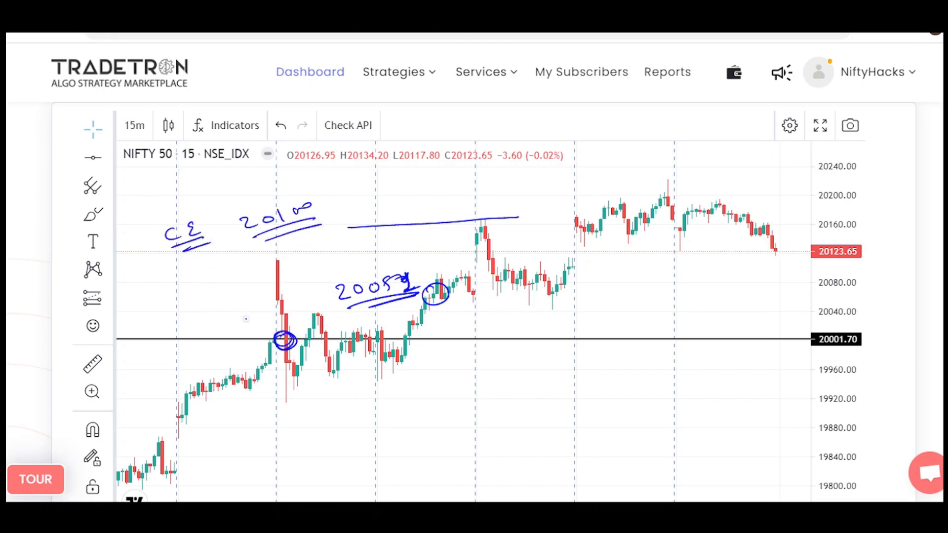
Write an underlined 20000 PE along the 20001.70 line and box the CE label.
{"action": "mouse_move", "coordinate": [594, 326]}
{"action": "left_mouse_down"}
{"action": "mouse_move", "coordinate": [608, 337]}
{"action": "mouse_move", "coordinate": [657, 320]}
{"action": "mouse_move", "coordinate": [713, 326]}
{"action": "left_mouse_up"}
{"action": "left_click_drag", "start_coordinate": [618, 352], "coordinate": [714, 342]}
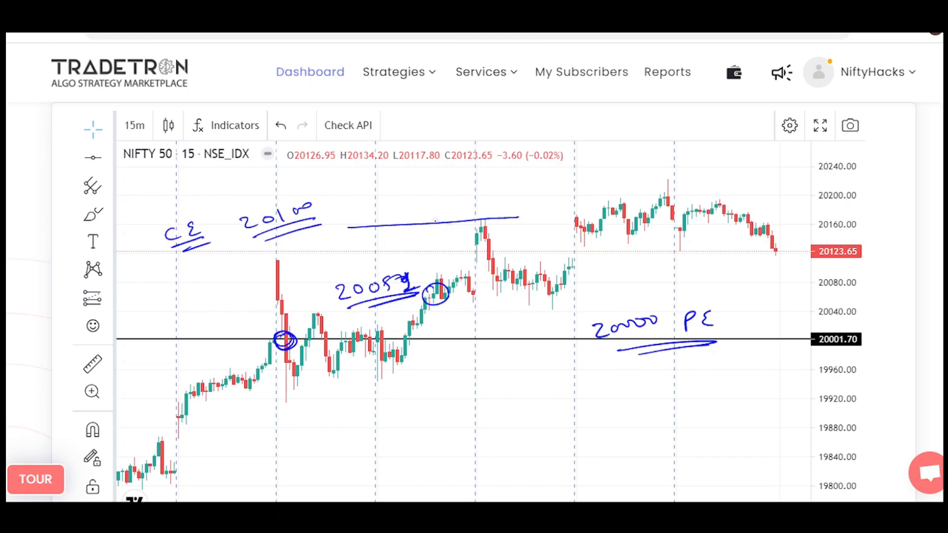
{"action": "mouse_move", "coordinate": [143, 231]}
{"action": "left_mouse_down"}
{"action": "mouse_move", "coordinate": [229, 236]}
{"action": "mouse_move", "coordinate": [143, 229]}
{"action": "left_mouse_up"}
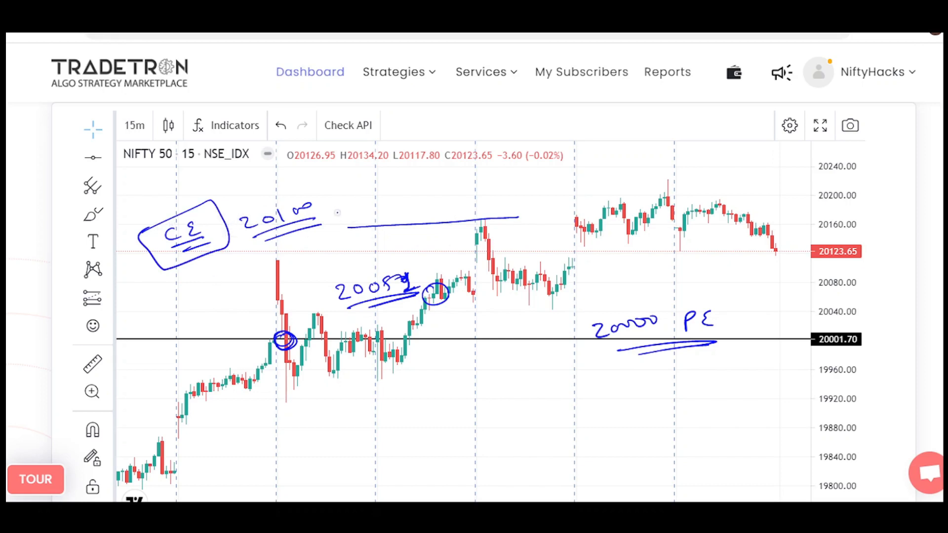
Write underlined +50 and -100 beside the 20100 label and box 20100 in blue.
{"action": "left_click_drag", "start_coordinate": [336, 197], "coordinate": [351, 196]}
{"action": "mouse_move", "coordinate": [343, 189]}
{"action": "left_mouse_down"}
{"action": "mouse_move", "coordinate": [343, 204]}
{"action": "mouse_move", "coordinate": [375, 183]}
{"action": "left_mouse_up"}
{"action": "left_click_drag", "start_coordinate": [352, 204], "coordinate": [436, 184]}
{"action": "mouse_move", "coordinate": [443, 175]}
{"action": "left_mouse_down"}
{"action": "mouse_move", "coordinate": [441, 189]}
{"action": "mouse_move", "coordinate": [462, 177]}
{"action": "left_mouse_up"}
{"action": "left_click_drag", "start_coordinate": [474, 174], "coordinate": [476, 191]}
{"action": "left_click_drag", "start_coordinate": [442, 202], "coordinate": [474, 197]}
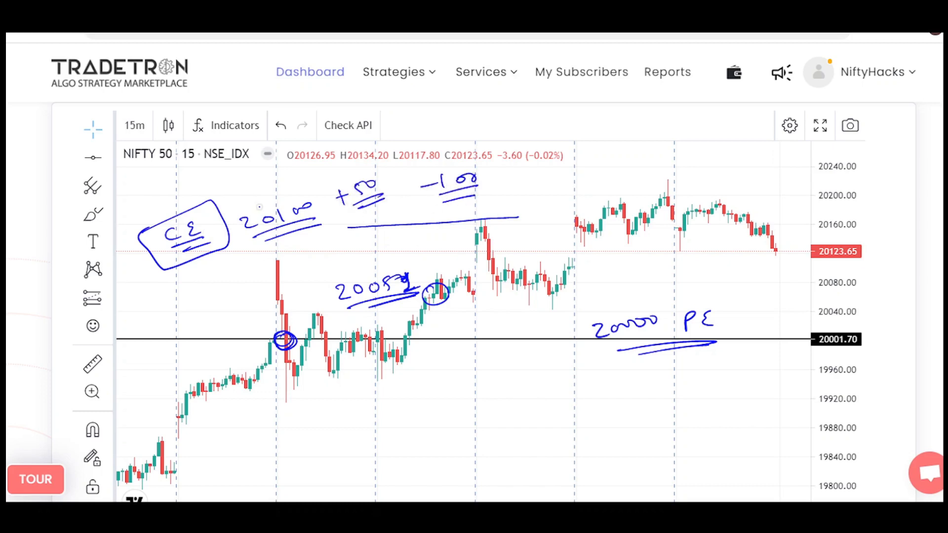
{"action": "mouse_move", "coordinate": [235, 209]}
{"action": "left_mouse_down"}
{"action": "mouse_move", "coordinate": [326, 184]}
{"action": "mouse_move", "coordinate": [233, 206]}
{"action": "left_mouse_up"}
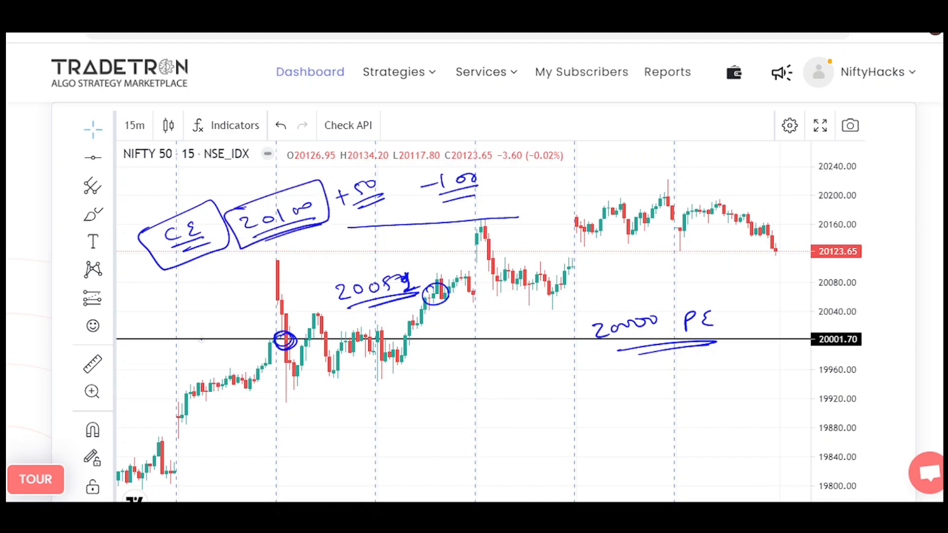
Box the price label beside the circled rally candles in red and draw an arrow down to an underlined 20000.
{"action": "mouse_move", "coordinate": [326, 275]}
{"action": "left_mouse_down"}
{"action": "mouse_move", "coordinate": [361, 266]}
{"action": "mouse_move", "coordinate": [332, 316]}
{"action": "mouse_move", "coordinate": [322, 277]}
{"action": "left_mouse_up"}
{"action": "mouse_move", "coordinate": [401, 300]}
{"action": "left_mouse_down"}
{"action": "mouse_move", "coordinate": [404, 339]}
{"action": "mouse_move", "coordinate": [454, 353]}
{"action": "mouse_move", "coordinate": [493, 340]}
{"action": "left_mouse_up"}
{"action": "left_click_drag", "start_coordinate": [439, 373], "coordinate": [486, 360]}
{"action": "left_click_drag", "start_coordinate": [456, 377], "coordinate": [491, 369]}
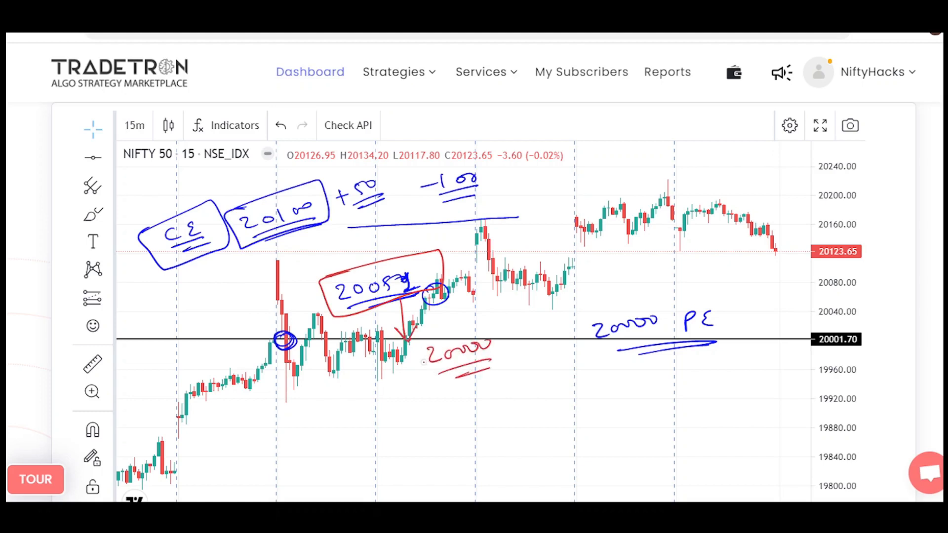
Cross out and box the 20100 label in red, and circle the entry candle on the 20001.70 line in red.
{"action": "mouse_move", "coordinate": [223, 218]}
{"action": "left_mouse_down"}
{"action": "mouse_move", "coordinate": [266, 225]}
{"action": "mouse_move", "coordinate": [236, 248]}
{"action": "left_mouse_up"}
{"action": "left_click_drag", "start_coordinate": [277, 330], "coordinate": [271, 342]}
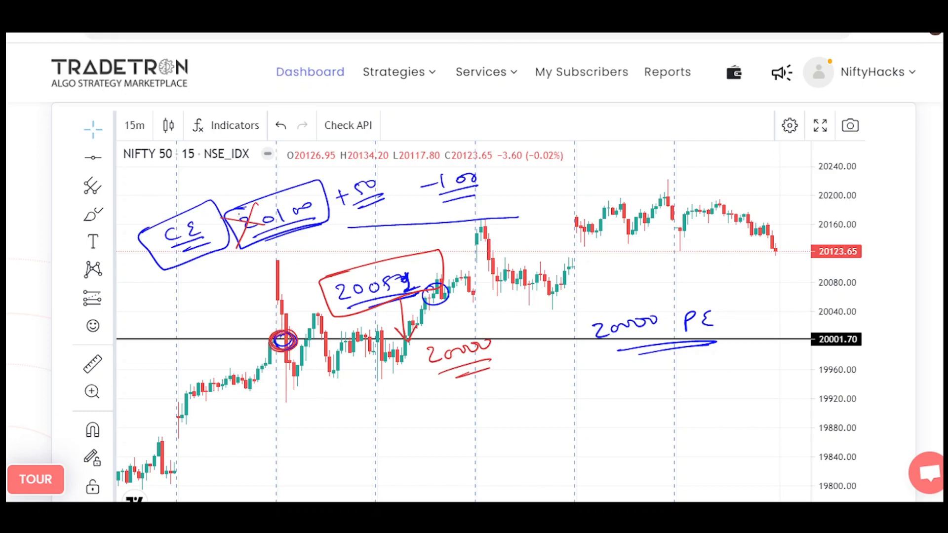
{"action": "mouse_move", "coordinate": [223, 218]}
{"action": "left_mouse_down"}
{"action": "mouse_move", "coordinate": [331, 223]}
{"action": "mouse_move", "coordinate": [226, 208]}
{"action": "left_mouse_up"}
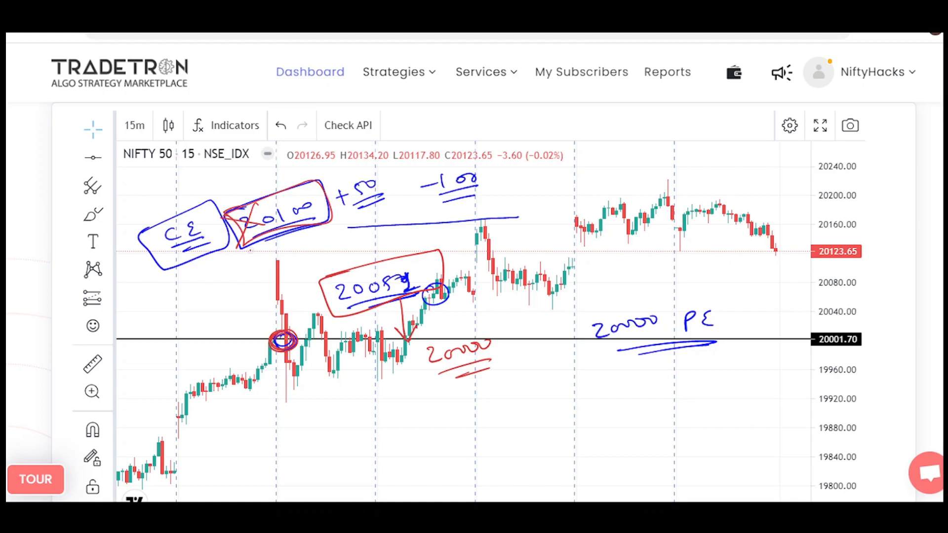
Draw a red arrow from 20100 down to the entry line marked -100, and write an underlined 20000 CE above 20000 PE.
{"action": "mouse_move", "coordinate": [261, 236]}
{"action": "left_mouse_down"}
{"action": "mouse_move", "coordinate": [260, 339]}
{"action": "mouse_move", "coordinate": [274, 322]}
{"action": "left_mouse_up"}
{"action": "left_click_drag", "start_coordinate": [198, 306], "coordinate": [177, 314]}
{"action": "mouse_move", "coordinate": [203, 300]}
{"action": "left_mouse_down"}
{"action": "mouse_move", "coordinate": [246, 278]}
{"action": "mouse_move", "coordinate": [254, 292]}
{"action": "left_mouse_up"}
{"action": "left_click_drag", "start_coordinate": [217, 317], "coordinate": [248, 302]}
{"action": "mouse_move", "coordinate": [602, 296]}
{"action": "left_mouse_down"}
{"action": "mouse_move", "coordinate": [609, 305]}
{"action": "mouse_move", "coordinate": [717, 274]}
{"action": "mouse_move", "coordinate": [741, 279]}
{"action": "mouse_move", "coordinate": [712, 288]}
{"action": "mouse_move", "coordinate": [760, 292]}
{"action": "left_mouse_up"}
{"action": "left_click_drag", "start_coordinate": [722, 303], "coordinate": [751, 298]}
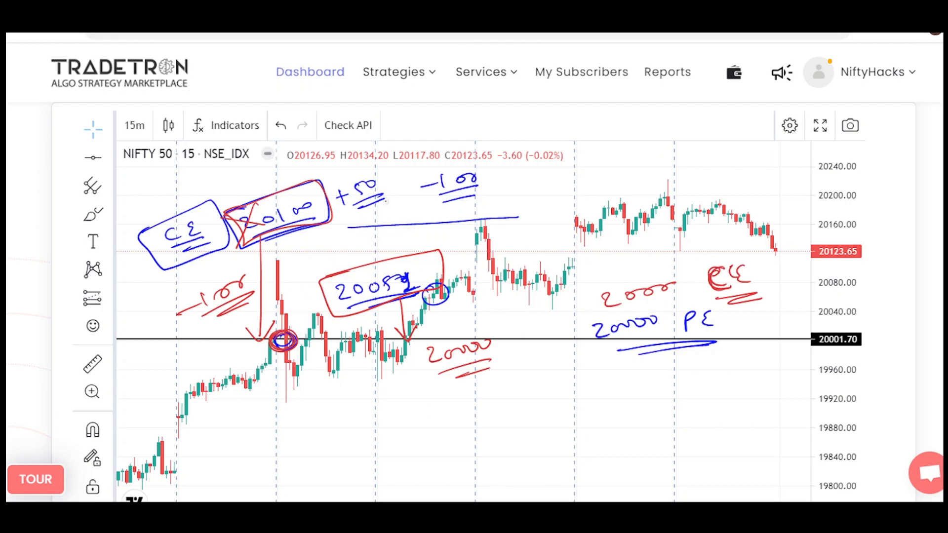
Outline 20100 again in red, circle +50, and circle the underlined price label beside the rally candles.
{"action": "mouse_move", "coordinate": [230, 207]}
{"action": "left_mouse_down"}
{"action": "mouse_move", "coordinate": [294, 180]}
{"action": "mouse_move", "coordinate": [228, 232]}
{"action": "mouse_move", "coordinate": [237, 204]}
{"action": "left_mouse_up"}
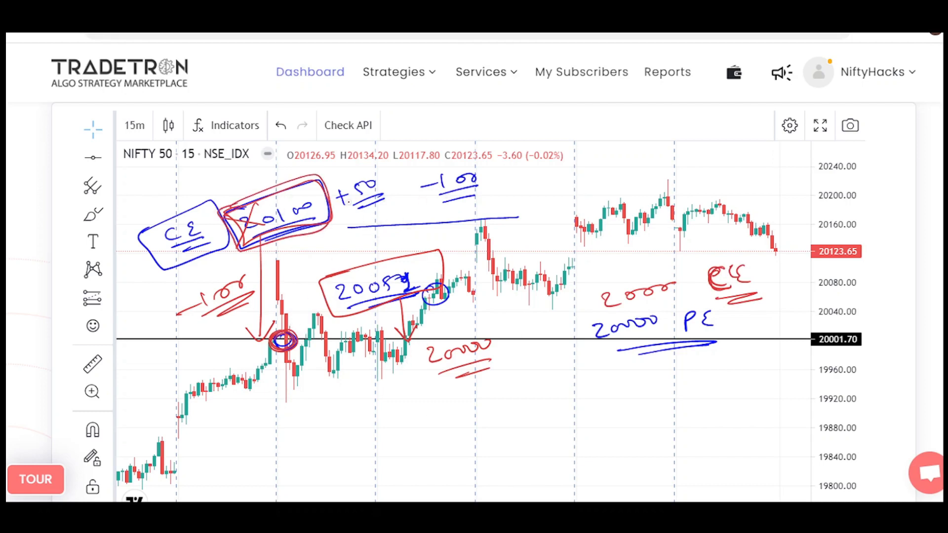
{"action": "mouse_move", "coordinate": [344, 180]}
{"action": "left_mouse_down"}
{"action": "mouse_move", "coordinate": [359, 214]}
{"action": "mouse_move", "coordinate": [341, 210]}
{"action": "left_mouse_up"}
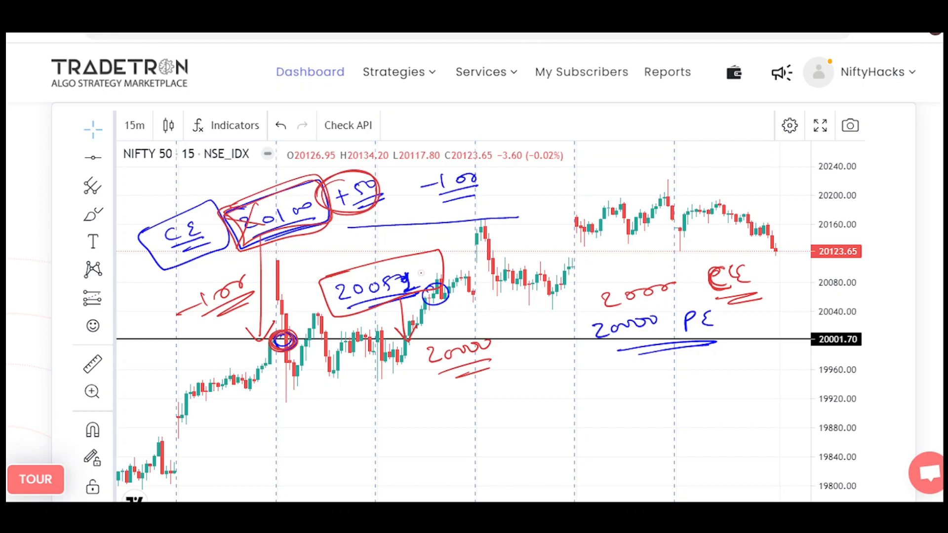
{"action": "left_click_drag", "start_coordinate": [348, 303], "coordinate": [425, 288]}
{"action": "mouse_move", "coordinate": [365, 270]}
{"action": "left_mouse_down"}
{"action": "mouse_move", "coordinate": [335, 306]}
{"action": "mouse_move", "coordinate": [365, 285]}
{"action": "left_mouse_up"}
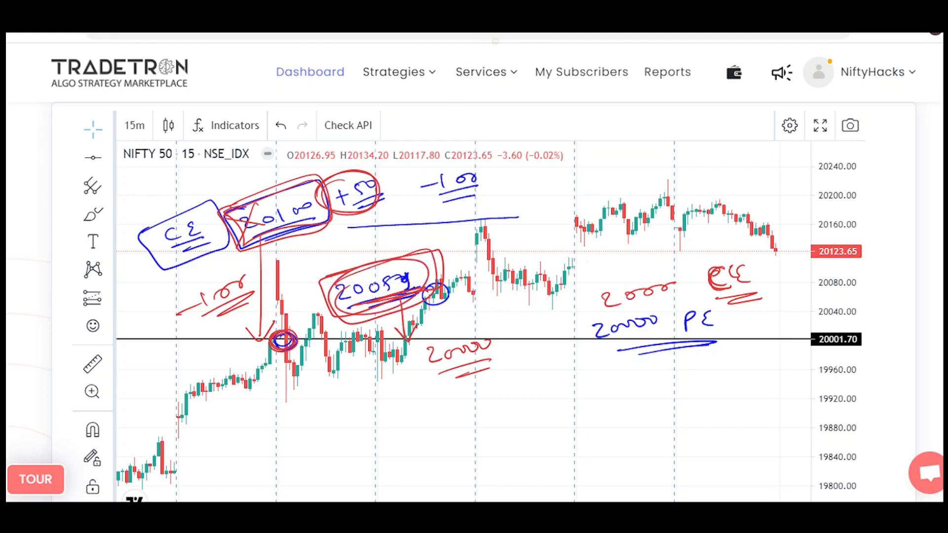
Draw a yellow arrow up to an underlined 20150 with 157 beside it, and erase all annotations.
{"action": "mouse_move", "coordinate": [443, 267]}
{"action": "left_mouse_down"}
{"action": "mouse_move", "coordinate": [530, 197]}
{"action": "mouse_move", "coordinate": [531, 181]}
{"action": "mouse_move", "coordinate": [572, 172]}
{"action": "mouse_move", "coordinate": [575, 187]}
{"action": "mouse_move", "coordinate": [614, 158]}
{"action": "mouse_move", "coordinate": [669, 157]}
{"action": "mouse_move", "coordinate": [648, 172]}
{"action": "mouse_move", "coordinate": [694, 169]}
{"action": "left_mouse_up"}
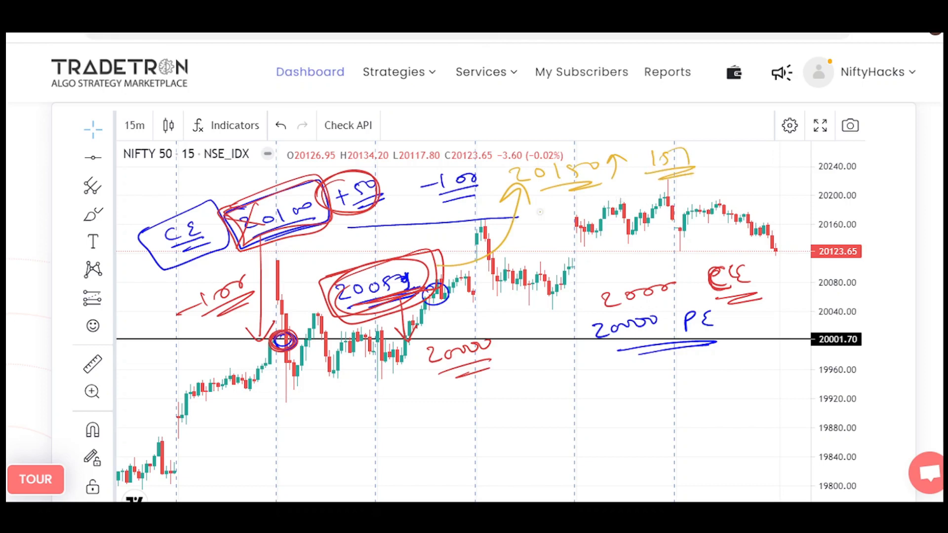
{"action": "key", "text": "e"}
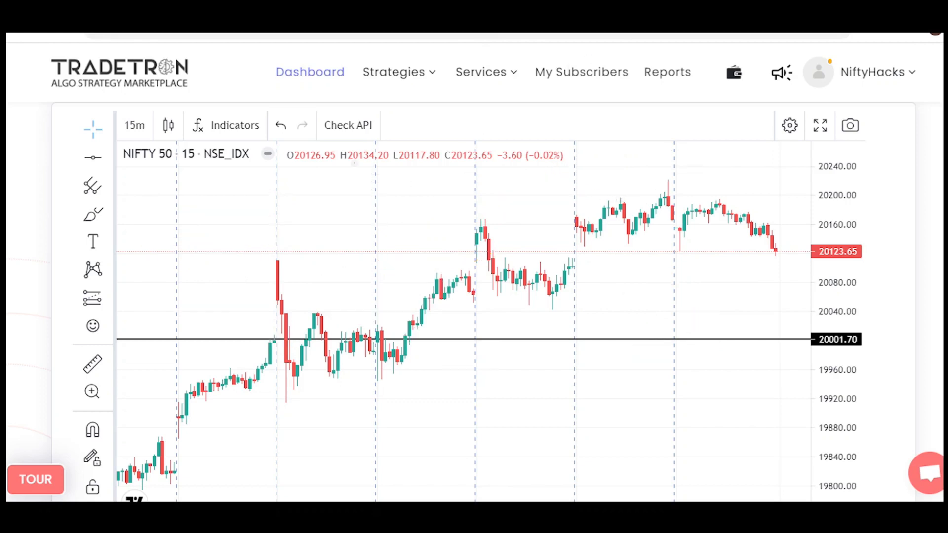
Write an underlined 20100 CE followed by an X above the chart candles, erasing the first attempt.
{"action": "mouse_move", "coordinate": [263, 209]}
{"action": "left_mouse_down"}
{"action": "mouse_move", "coordinate": [268, 223]}
{"action": "mouse_move", "coordinate": [306, 202]}
{"action": "mouse_move", "coordinate": [292, 176]}
{"action": "mouse_move", "coordinate": [366, 168]}
{"action": "mouse_move", "coordinate": [351, 183]}
{"action": "mouse_move", "coordinate": [422, 173]}
{"action": "left_mouse_up"}
{"action": "key", "text": "e"}
{"action": "mouse_move", "coordinate": [331, 204]}
{"action": "left_mouse_down"}
{"action": "mouse_move", "coordinate": [458, 173]}
{"action": "mouse_move", "coordinate": [446, 200]}
{"action": "left_mouse_up"}
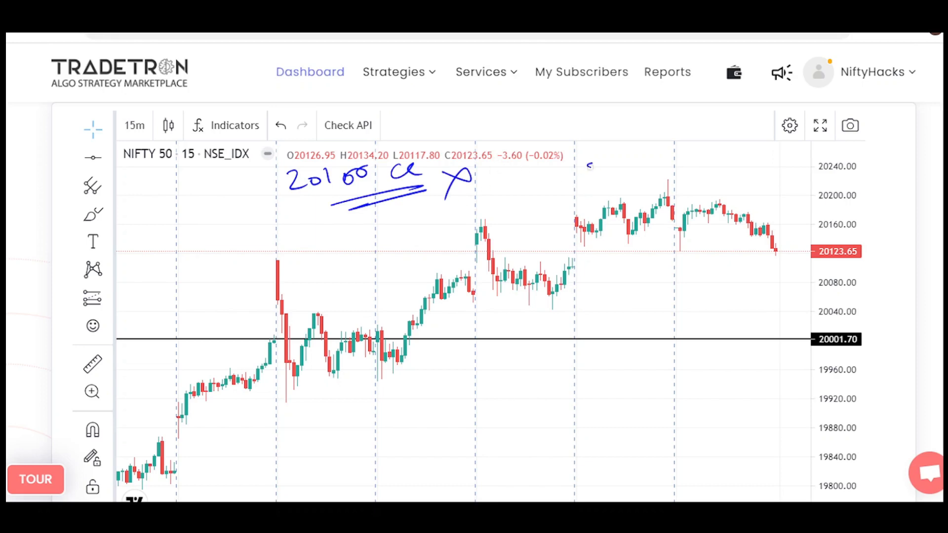
Write 20150 with an up arrow and 20200 CE with its strike circled, and erase the annotations.
{"action": "mouse_move", "coordinate": [588, 164]}
{"action": "left_mouse_down"}
{"action": "mouse_move", "coordinate": [642, 166]}
{"action": "mouse_move", "coordinate": [676, 145]}
{"action": "mouse_move", "coordinate": [664, 174]}
{"action": "mouse_move", "coordinate": [622, 190]}
{"action": "left_mouse_up"}
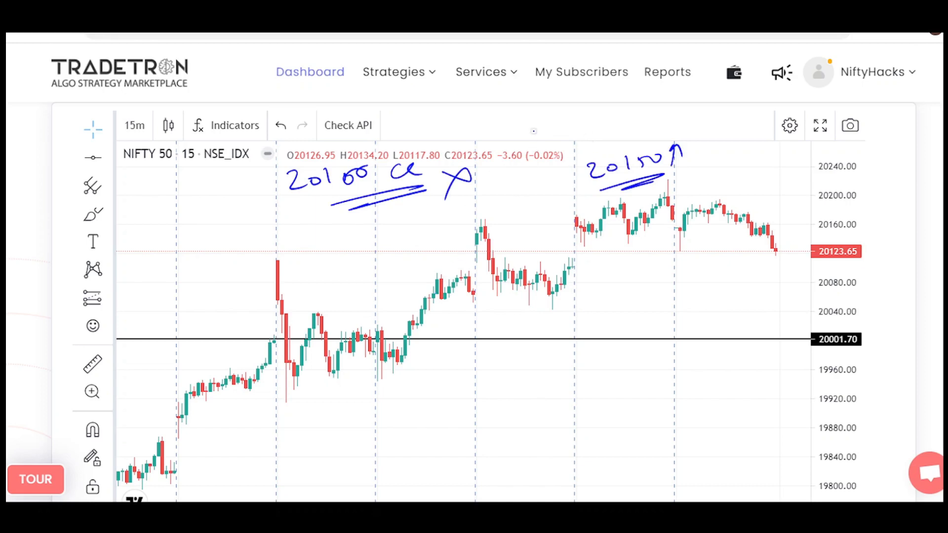
{"action": "mouse_move", "coordinate": [525, 131]}
{"action": "left_mouse_down"}
{"action": "mouse_move", "coordinate": [587, 124]}
{"action": "mouse_move", "coordinate": [543, 143]}
{"action": "mouse_move", "coordinate": [645, 116]}
{"action": "mouse_move", "coordinate": [680, 116]}
{"action": "mouse_move", "coordinate": [683, 130]}
{"action": "left_mouse_up"}
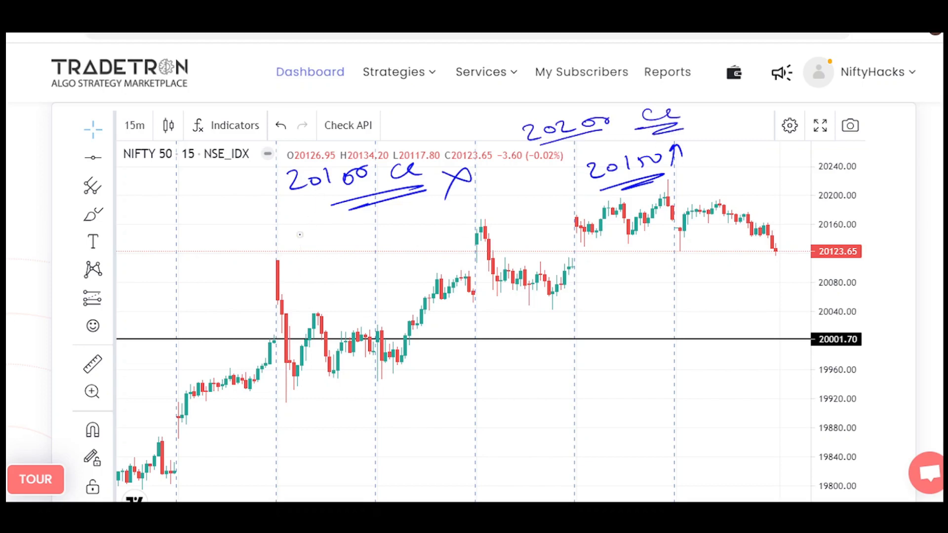
{"action": "mouse_move", "coordinate": [512, 121]}
{"action": "left_mouse_down"}
{"action": "mouse_move", "coordinate": [595, 99]}
{"action": "mouse_move", "coordinate": [523, 160]}
{"action": "mouse_move", "coordinate": [510, 125]}
{"action": "left_mouse_up"}
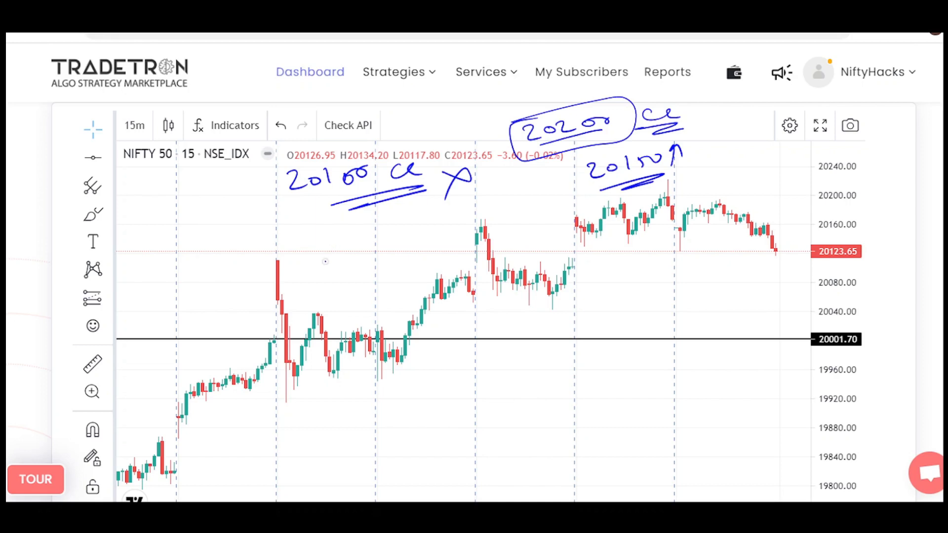
{"action": "key", "text": "e"}
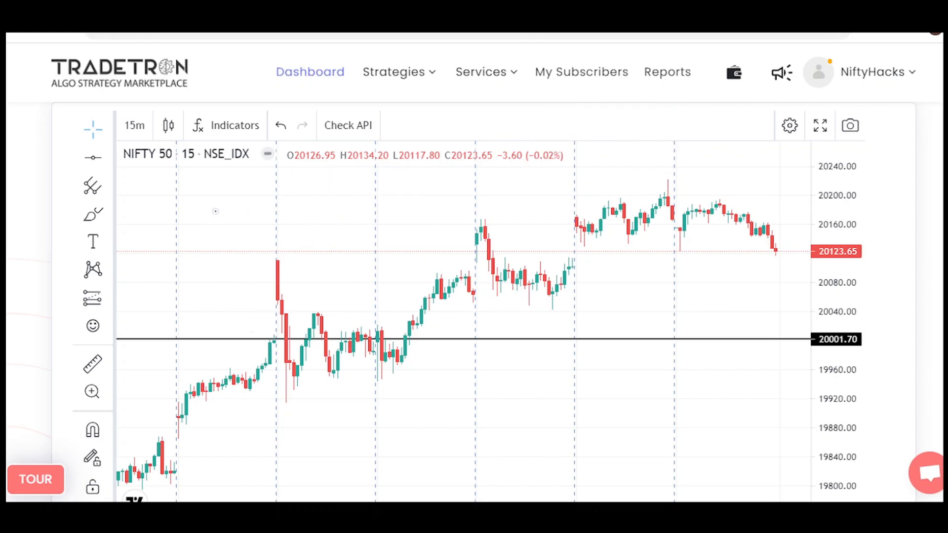
Write an underlined CE Strike and an underlined +50 with an up arrow beside it.
{"action": "mouse_move", "coordinate": [225, 202]}
{"action": "left_mouse_down"}
{"action": "mouse_move", "coordinate": [225, 215]}
{"action": "mouse_move", "coordinate": [356, 190]}
{"action": "left_mouse_up"}
{"action": "left_click_drag", "start_coordinate": [237, 225], "coordinate": [344, 209]}
{"action": "left_click_drag", "start_coordinate": [289, 223], "coordinate": [344, 216]}
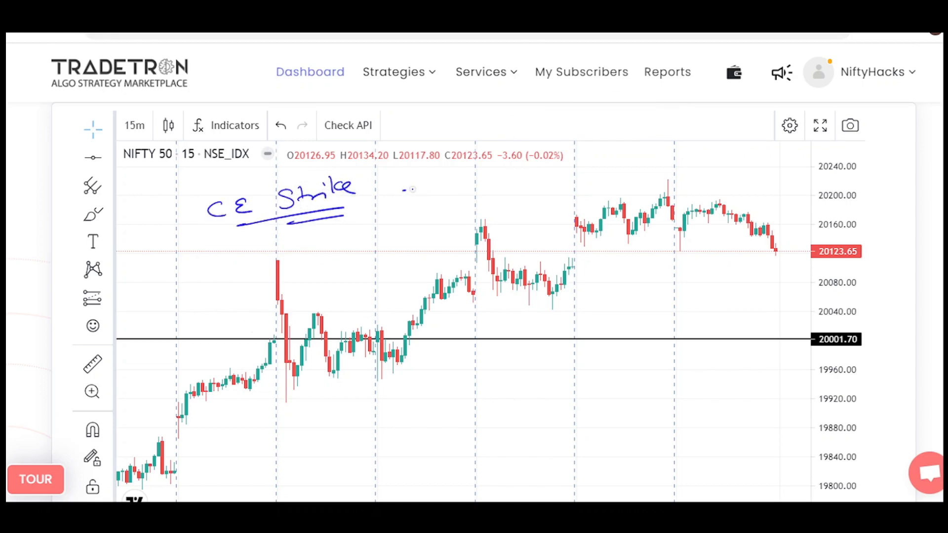
{"action": "left_click_drag", "start_coordinate": [413, 189], "coordinate": [421, 190]}
{"action": "left_click_drag", "start_coordinate": [411, 181], "coordinate": [411, 197]}
{"action": "mouse_move", "coordinate": [429, 180]}
{"action": "left_mouse_down"}
{"action": "mouse_move", "coordinate": [429, 195]}
{"action": "mouse_move", "coordinate": [456, 182]}
{"action": "left_mouse_up"}
{"action": "left_click_drag", "start_coordinate": [417, 204], "coordinate": [465, 197]}
{"action": "mouse_move", "coordinate": [423, 210]}
{"action": "left_mouse_down"}
{"action": "mouse_move", "coordinate": [461, 204]}
{"action": "mouse_move", "coordinate": [476, 171]}
{"action": "mouse_move", "coordinate": [485, 177]}
{"action": "left_mouse_up"}
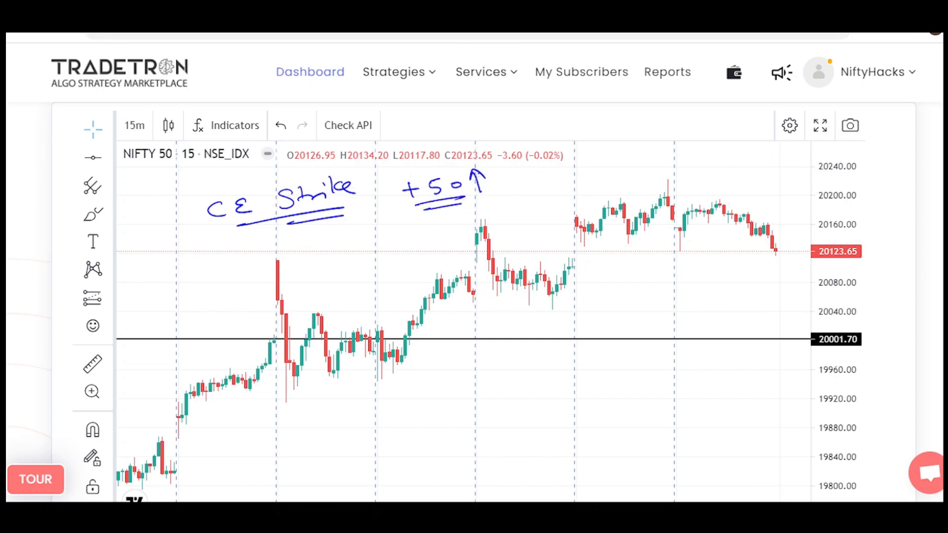
Draw an arrow from Strike up to +100 and write an underlined Initiate beside it.
{"action": "left_click_drag", "start_coordinate": [304, 181], "coordinate": [374, 144]}
{"action": "left_click_drag", "start_coordinate": [351, 146], "coordinate": [408, 129]}
{"action": "mouse_move", "coordinate": [401, 124]}
{"action": "left_mouse_down"}
{"action": "mouse_move", "coordinate": [399, 141]}
{"action": "mouse_move", "coordinate": [421, 135]}
{"action": "left_mouse_up"}
{"action": "left_click_drag", "start_coordinate": [435, 125], "coordinate": [447, 121]}
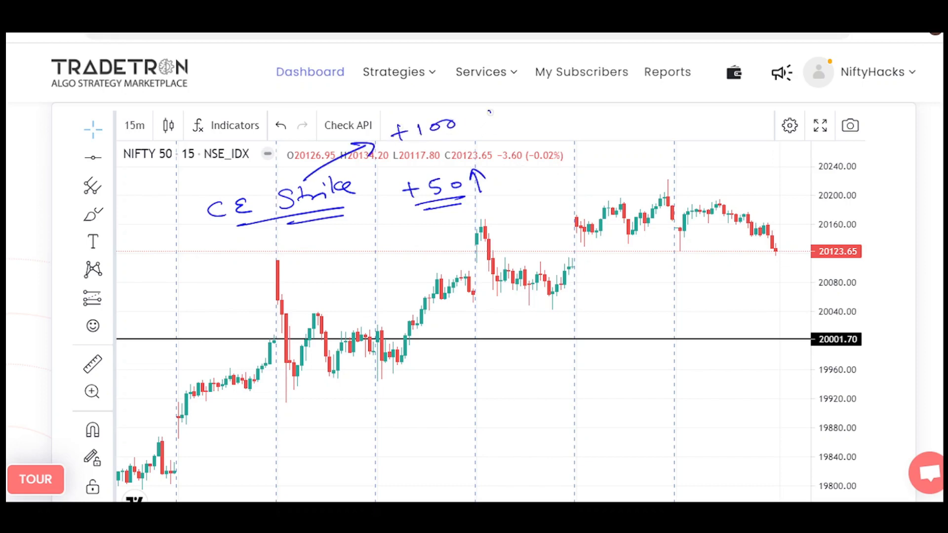
{"action": "mouse_move", "coordinate": [489, 112]}
{"action": "left_mouse_down"}
{"action": "mouse_move", "coordinate": [490, 121]}
{"action": "mouse_move", "coordinate": [497, 109]}
{"action": "left_mouse_up"}
{"action": "mouse_move", "coordinate": [489, 113]}
{"action": "left_mouse_down"}
{"action": "mouse_move", "coordinate": [492, 126]}
{"action": "mouse_move", "coordinate": [524, 113]}
{"action": "left_mouse_up"}
{"action": "left_click_drag", "start_coordinate": [520, 109], "coordinate": [563, 105]}
{"action": "left_click_drag", "start_coordinate": [557, 104], "coordinate": [579, 99]}
{"action": "left_click_drag", "start_coordinate": [511, 135], "coordinate": [606, 115]}
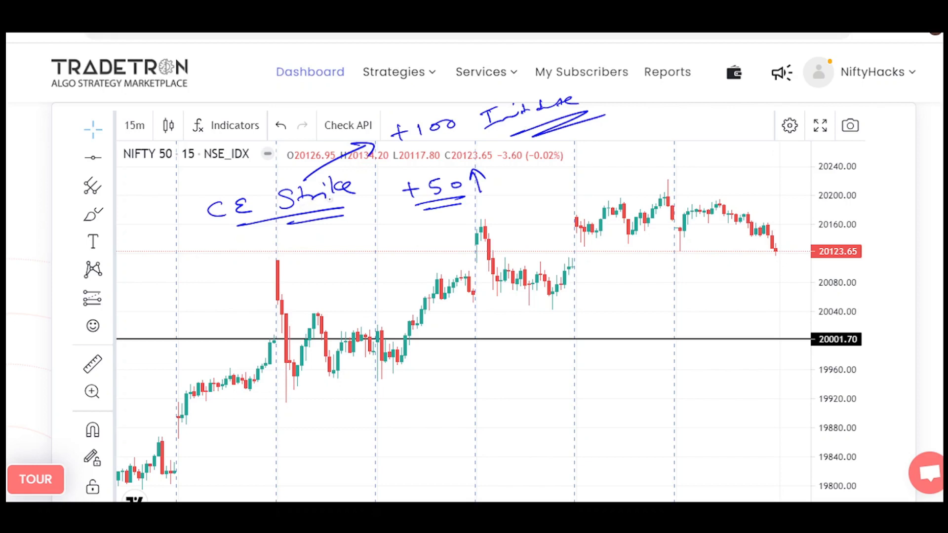
Draw downward arrows from CE and Strike, each leading to an underlined -100.
{"action": "left_click_drag", "start_coordinate": [297, 264], "coordinate": [316, 256]}
{"action": "left_click_drag", "start_coordinate": [324, 238], "coordinate": [323, 256]}
{"action": "left_click_drag", "start_coordinate": [341, 242], "coordinate": [360, 241]}
{"action": "left_click_drag", "start_coordinate": [316, 270], "coordinate": [365, 255]}
{"action": "left_click_drag", "start_coordinate": [286, 223], "coordinate": [295, 256]}
{"action": "mouse_move", "coordinate": [229, 222]}
{"action": "left_mouse_down"}
{"action": "mouse_move", "coordinate": [207, 273]}
{"action": "mouse_move", "coordinate": [229, 263]}
{"action": "left_mouse_up"}
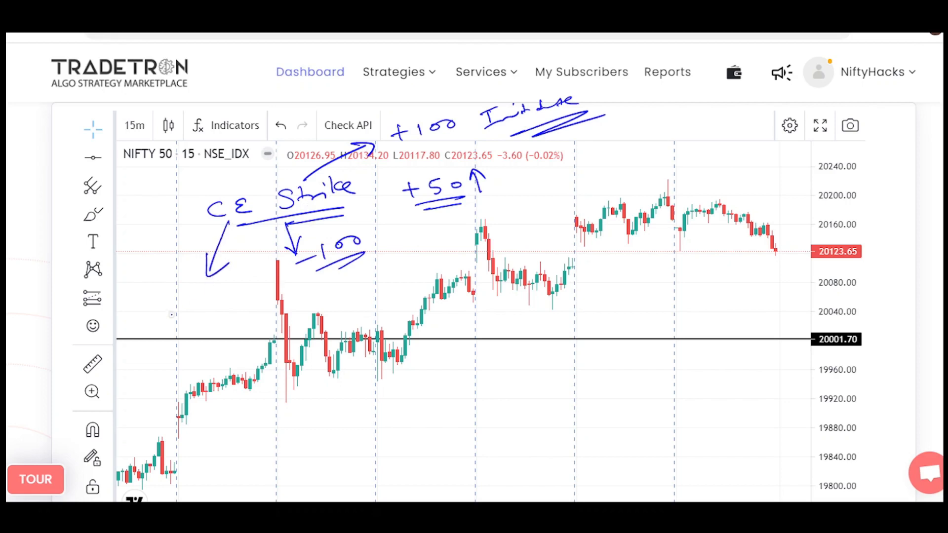
{"action": "left_click_drag", "start_coordinate": [152, 315], "coordinate": [174, 311]}
{"action": "left_click_drag", "start_coordinate": [182, 299], "coordinate": [205, 295]}
{"action": "left_click_drag", "start_coordinate": [182, 321], "coordinate": [208, 312]}
{"action": "left_click_drag", "start_coordinate": [179, 327], "coordinate": [218, 315]}
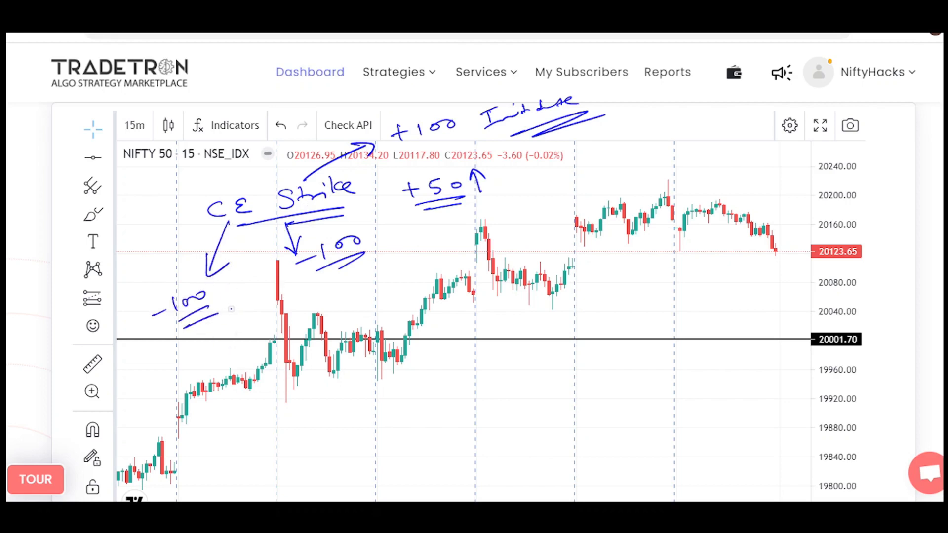
Circle the CE label and add an up arrow with three rising level marks above it.
{"action": "mouse_move", "coordinate": [217, 189]}
{"action": "left_mouse_down"}
{"action": "mouse_move", "coordinate": [242, 233]}
{"action": "mouse_move", "coordinate": [269, 218]}
{"action": "left_mouse_up"}
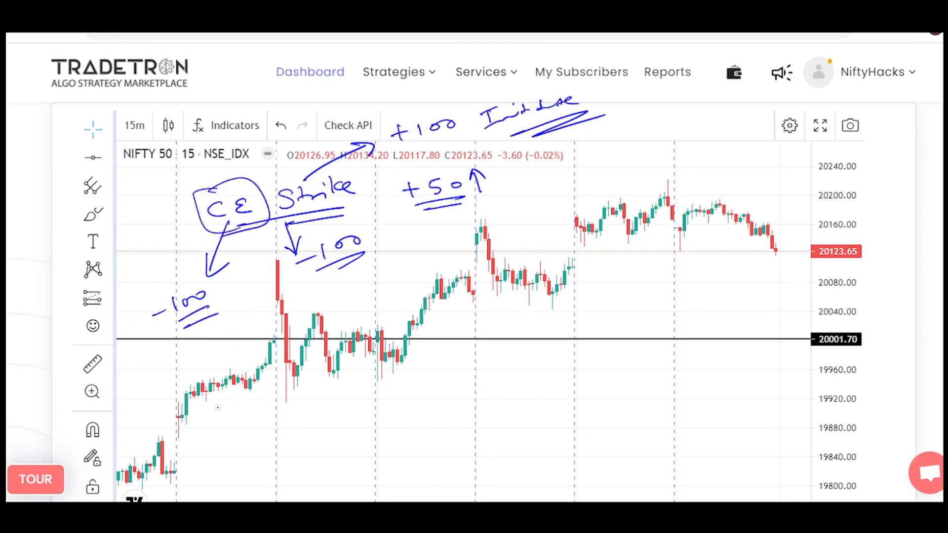
{"action": "left_click_drag", "start_coordinate": [157, 236], "coordinate": [173, 202]}
{"action": "left_click_drag", "start_coordinate": [173, 143], "coordinate": [211, 137]}
{"action": "left_click_drag", "start_coordinate": [189, 105], "coordinate": [221, 97]}
{"action": "left_click_drag", "start_coordinate": [213, 86], "coordinate": [250, 73]}
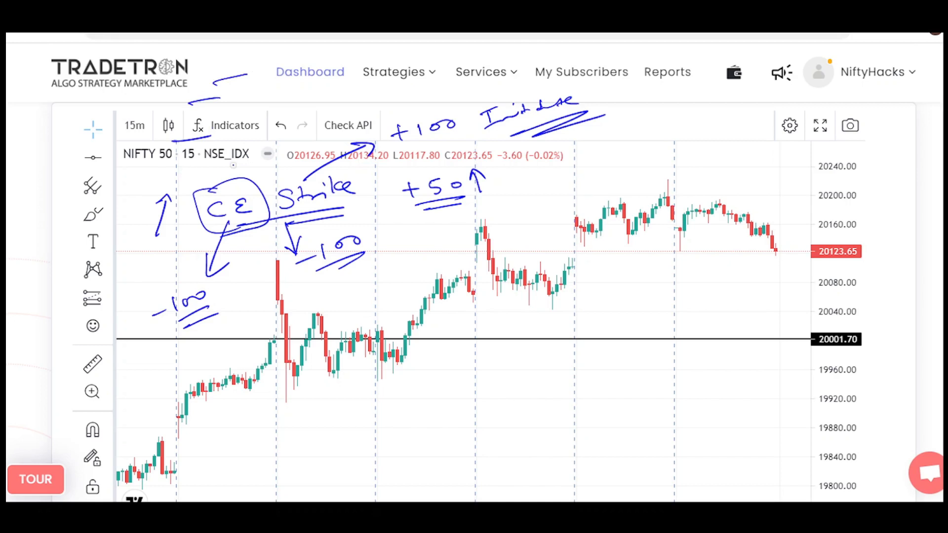
Erase the annotations and shift the chart until an empty area fills the view.
{"action": "mouse_move", "coordinate": [573, 185]}
{"action": "left_mouse_down"}
{"action": "mouse_move", "coordinate": [577, 219]}
{"action": "mouse_move", "coordinate": [591, 204]}
{"action": "left_mouse_up"}
{"action": "left_click_drag", "start_coordinate": [578, 295], "coordinate": [603, 289]}
{"action": "left_click_drag", "start_coordinate": [608, 284], "coordinate": [632, 269]}
{"action": "mouse_move", "coordinate": [584, 296]}
{"action": "left_mouse_down"}
{"action": "mouse_move", "coordinate": [646, 284]}
{"action": "mouse_move", "coordinate": [655, 296]}
{"action": "left_mouse_up"}
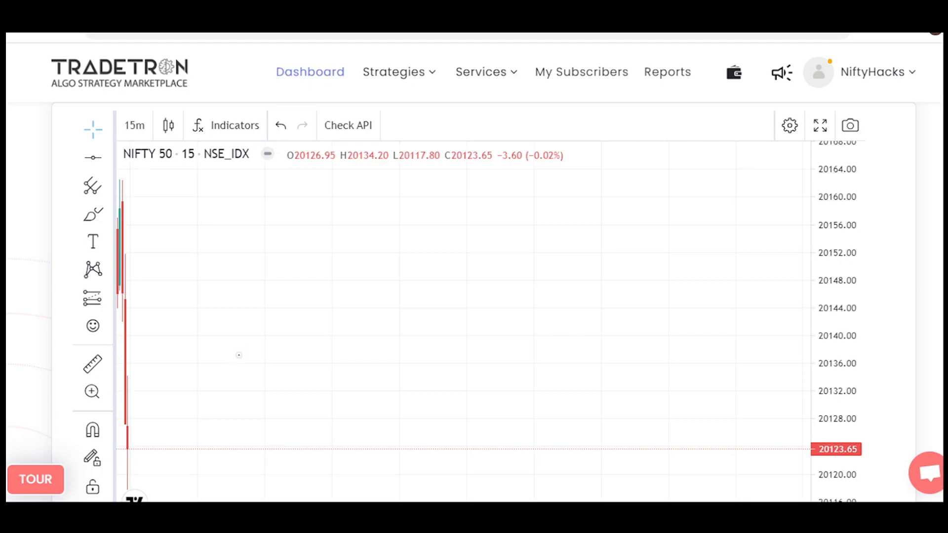
Write an underlined 20000 with an up arrow in red and an underlined 20051 above it.
{"action": "mouse_move", "coordinate": [253, 340]}
{"action": "left_mouse_down"}
{"action": "mouse_move", "coordinate": [267, 356]}
{"action": "mouse_move", "coordinate": [344, 335]}
{"action": "left_mouse_up"}
{"action": "left_click_drag", "start_coordinate": [269, 363], "coordinate": [336, 356]}
{"action": "mouse_move", "coordinate": [276, 372]}
{"action": "left_mouse_down"}
{"action": "mouse_move", "coordinate": [337, 366]}
{"action": "mouse_move", "coordinate": [377, 309]}
{"action": "mouse_move", "coordinate": [386, 317]}
{"action": "left_mouse_up"}
{"action": "mouse_move", "coordinate": [250, 253]}
{"action": "left_mouse_down"}
{"action": "mouse_move", "coordinate": [263, 268]}
{"action": "mouse_move", "coordinate": [290, 256]}
{"action": "left_mouse_up"}
{"action": "mouse_move", "coordinate": [312, 250]}
{"action": "left_mouse_down"}
{"action": "mouse_move", "coordinate": [304, 264]}
{"action": "mouse_move", "coordinate": [336, 264]}
{"action": "left_mouse_up"}
{"action": "left_click_drag", "start_coordinate": [264, 282], "coordinate": [328, 280]}
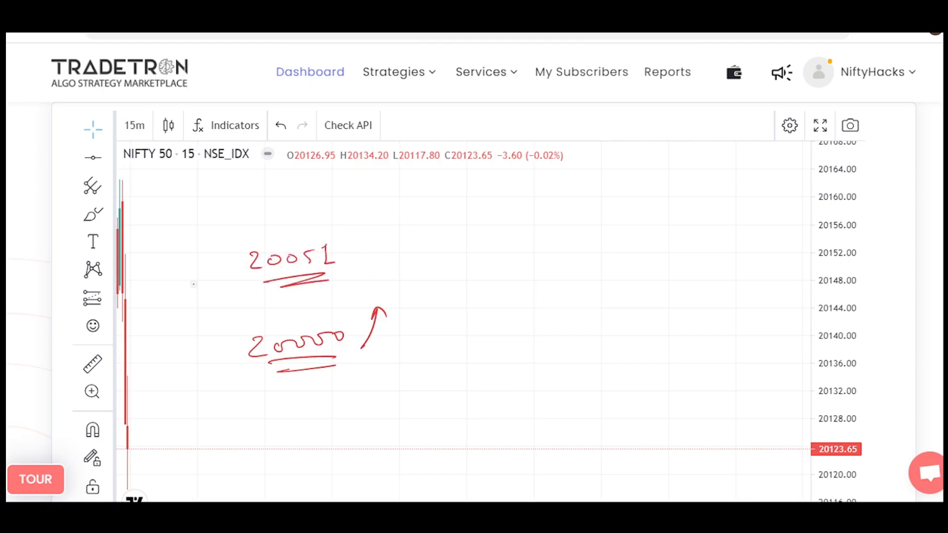
Mark 20000 with an X and a boxed, crossed-out CE, and write 20100 CE above 20051.
{"action": "mouse_move", "coordinate": [225, 338]}
{"action": "left_mouse_down"}
{"action": "mouse_move", "coordinate": [210, 353]}
{"action": "mouse_move", "coordinate": [229, 356]}
{"action": "left_mouse_up"}
{"action": "left_click_drag", "start_coordinate": [167, 348], "coordinate": [166, 360]}
{"action": "left_click_drag", "start_coordinate": [187, 346], "coordinate": [188, 359]}
{"action": "mouse_move", "coordinate": [150, 335]}
{"action": "left_mouse_down"}
{"action": "mouse_move", "coordinate": [148, 378]}
{"action": "mouse_move", "coordinate": [174, 322]}
{"action": "left_mouse_up"}
{"action": "left_click_drag", "start_coordinate": [172, 321], "coordinate": [150, 354]}
{"action": "left_click_drag", "start_coordinate": [296, 184], "coordinate": [339, 196]}
{"action": "left_click_drag", "start_coordinate": [354, 187], "coordinate": [456, 189]}
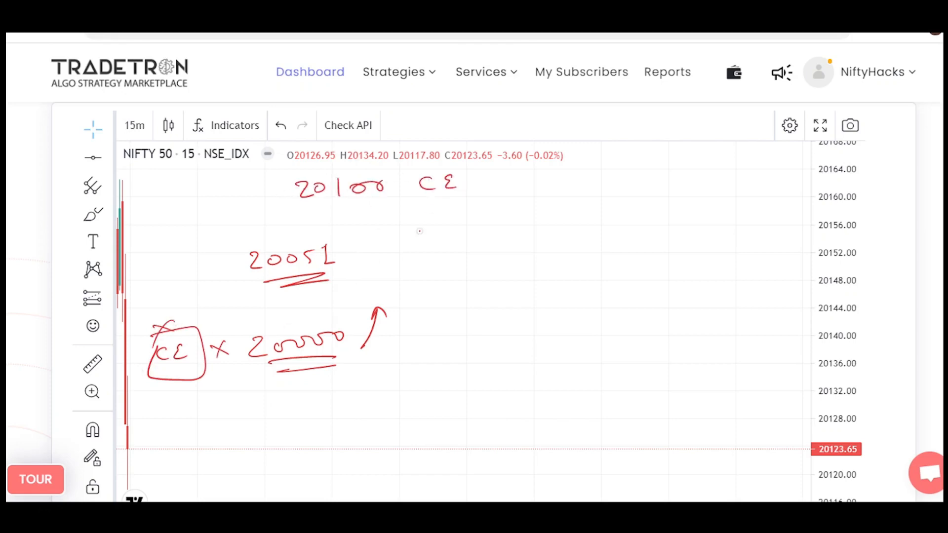
Write an underlined Calender beside 20100 CE, with NW Buy in red and an underlined CW sell in blue.
{"action": "mouse_move", "coordinate": [529, 173]}
{"action": "left_mouse_down"}
{"action": "mouse_move", "coordinate": [532, 191]}
{"action": "mouse_move", "coordinate": [550, 191]}
{"action": "left_mouse_up"}
{"action": "mouse_move", "coordinate": [552, 187]}
{"action": "left_mouse_down"}
{"action": "mouse_move", "coordinate": [615, 163]}
{"action": "mouse_move", "coordinate": [682, 182]}
{"action": "mouse_move", "coordinate": [691, 136]}
{"action": "mouse_move", "coordinate": [753, 142]}
{"action": "mouse_move", "coordinate": [780, 132]}
{"action": "left_mouse_up"}
{"action": "left_click_drag", "start_coordinate": [784, 128], "coordinate": [790, 147]}
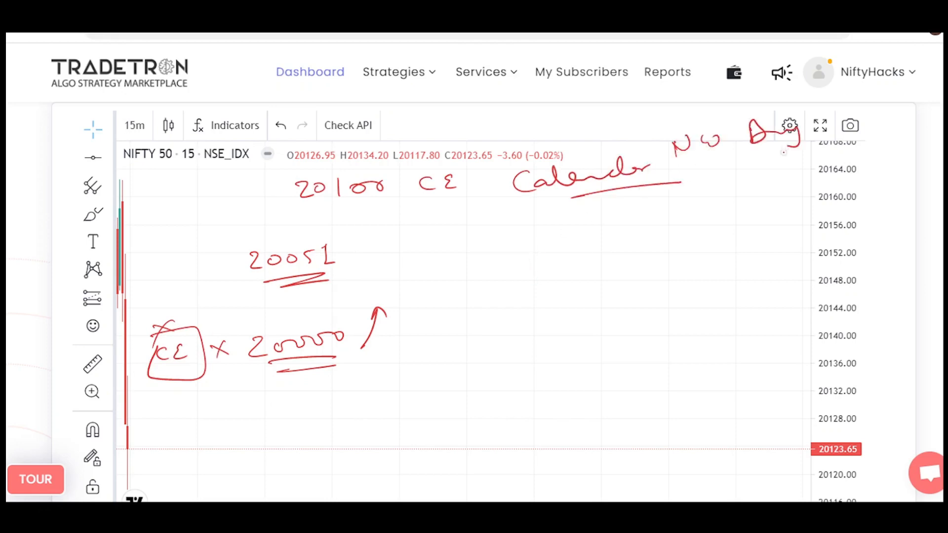
{"action": "mouse_move", "coordinate": [700, 184]}
{"action": "left_mouse_down"}
{"action": "mouse_move", "coordinate": [696, 197]}
{"action": "mouse_move", "coordinate": [724, 177]}
{"action": "mouse_move", "coordinate": [742, 181]}
{"action": "left_mouse_up"}
{"action": "left_click_drag", "start_coordinate": [756, 173], "coordinate": [809, 171]}
{"action": "mouse_move", "coordinate": [689, 212]}
{"action": "left_mouse_down"}
{"action": "mouse_move", "coordinate": [789, 185]}
{"action": "mouse_move", "coordinate": [716, 211]}
{"action": "left_mouse_up"}
Outline 20100 CE and 20051 in blue and draw an arrow pointing to 20051.
{"action": "mouse_move", "coordinate": [296, 167]}
{"action": "left_mouse_down"}
{"action": "mouse_move", "coordinate": [370, 161]}
{"action": "mouse_move", "coordinate": [326, 220]}
{"action": "mouse_move", "coordinate": [286, 171]}
{"action": "left_mouse_up"}
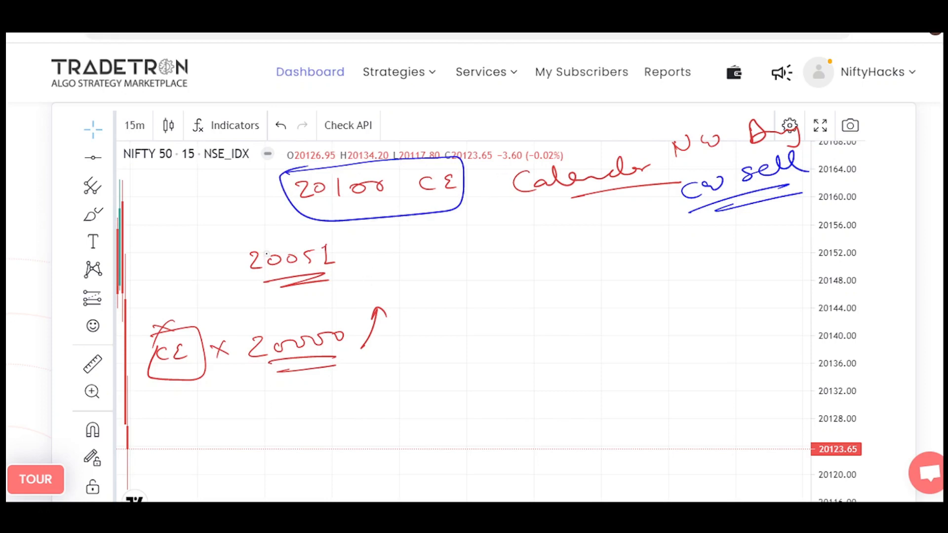
{"action": "mouse_move", "coordinate": [250, 246]}
{"action": "left_mouse_down"}
{"action": "mouse_move", "coordinate": [279, 291]}
{"action": "mouse_move", "coordinate": [242, 253]}
{"action": "left_mouse_up"}
{"action": "left_click_drag", "start_coordinate": [190, 271], "coordinate": [238, 262]}
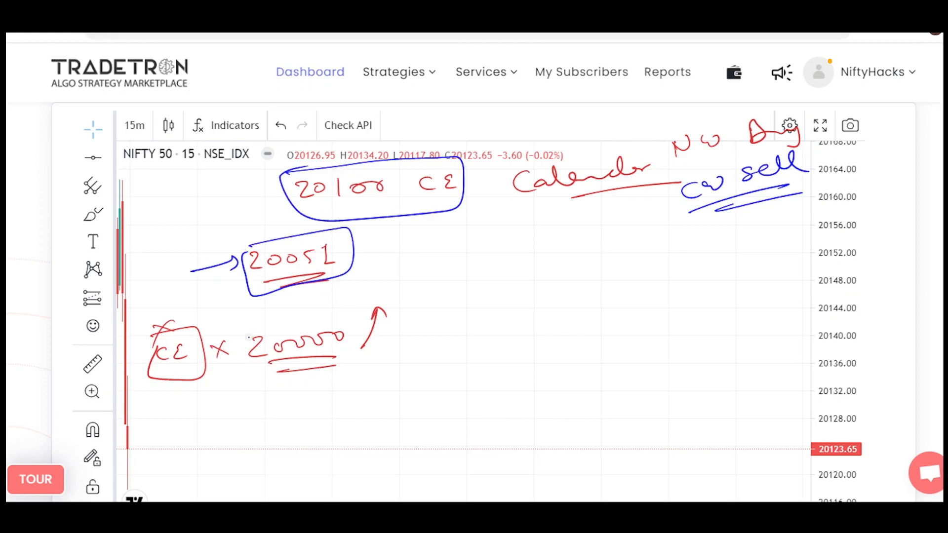
Point a blue arrow labelled with an underlined Strike at 20000, and link a circled cm to 20000 with another arrow.
{"action": "left_click_drag", "start_coordinate": [218, 318], "coordinate": [247, 332]}
{"action": "left_click_drag", "start_coordinate": [240, 324], "coordinate": [233, 338]}
{"action": "mouse_move", "coordinate": [187, 299]}
{"action": "left_mouse_down"}
{"action": "mouse_move", "coordinate": [173, 316]}
{"action": "mouse_move", "coordinate": [210, 308]}
{"action": "left_mouse_up"}
{"action": "left_click_drag", "start_coordinate": [211, 299], "coordinate": [232, 293]}
{"action": "left_click_drag", "start_coordinate": [179, 320], "coordinate": [245, 299]}
{"action": "mouse_move", "coordinate": [446, 295]}
{"action": "left_mouse_down"}
{"action": "mouse_move", "coordinate": [448, 303]}
{"action": "mouse_move", "coordinate": [478, 297]}
{"action": "mouse_move", "coordinate": [475, 272]}
{"action": "left_mouse_up"}
{"action": "left_click_drag", "start_coordinate": [408, 310], "coordinate": [371, 341]}
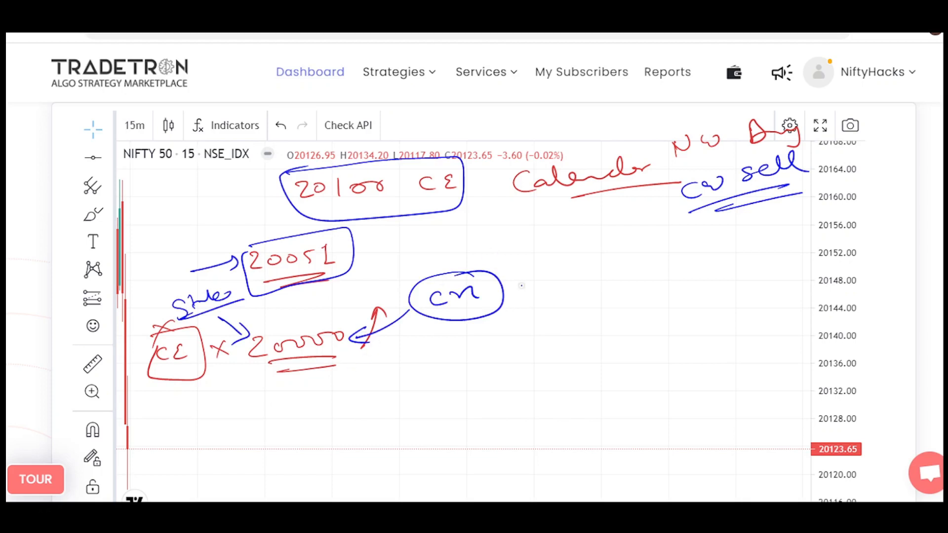
Write +50 and an implication arrow after the circled cm, followed by an underlined Nifty Ltp.
{"action": "left_click_drag", "start_coordinate": [517, 286], "coordinate": [540, 283]}
{"action": "mouse_move", "coordinate": [532, 272]}
{"action": "left_mouse_down"}
{"action": "mouse_move", "coordinate": [526, 292]}
{"action": "mouse_move", "coordinate": [552, 285]}
{"action": "left_mouse_up"}
{"action": "mouse_move", "coordinate": [565, 274]}
{"action": "left_mouse_down"}
{"action": "mouse_move", "coordinate": [626, 265]}
{"action": "mouse_move", "coordinate": [627, 284]}
{"action": "left_mouse_up"}
{"action": "mouse_move", "coordinate": [672, 257]}
{"action": "left_mouse_down"}
{"action": "mouse_move", "coordinate": [672, 269]}
{"action": "mouse_move", "coordinate": [697, 249]}
{"action": "mouse_move", "coordinate": [712, 272]}
{"action": "left_mouse_up"}
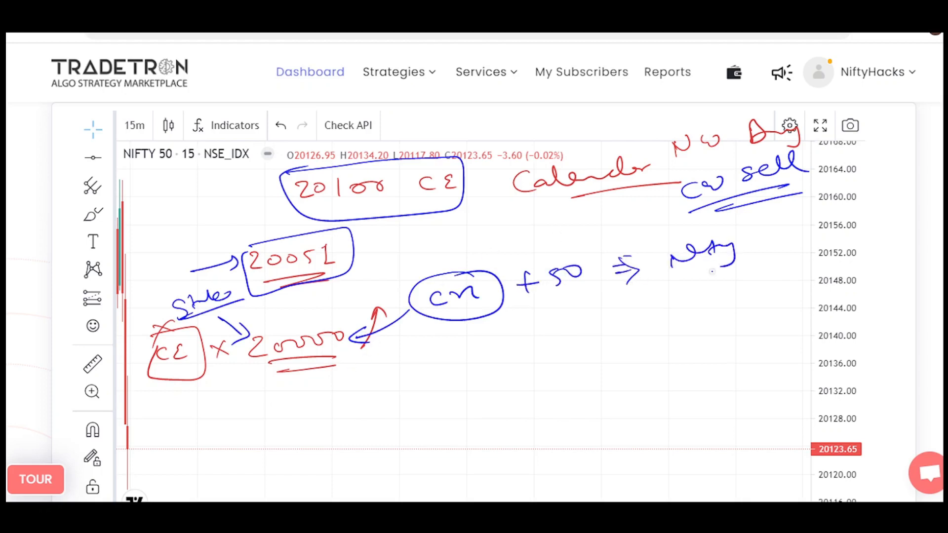
{"action": "mouse_move", "coordinate": [758, 223]}
{"action": "left_mouse_down"}
{"action": "mouse_move", "coordinate": [780, 219]}
{"action": "mouse_move", "coordinate": [805, 233]}
{"action": "left_mouse_up"}
{"action": "left_click_drag", "start_coordinate": [731, 266], "coordinate": [763, 269]}
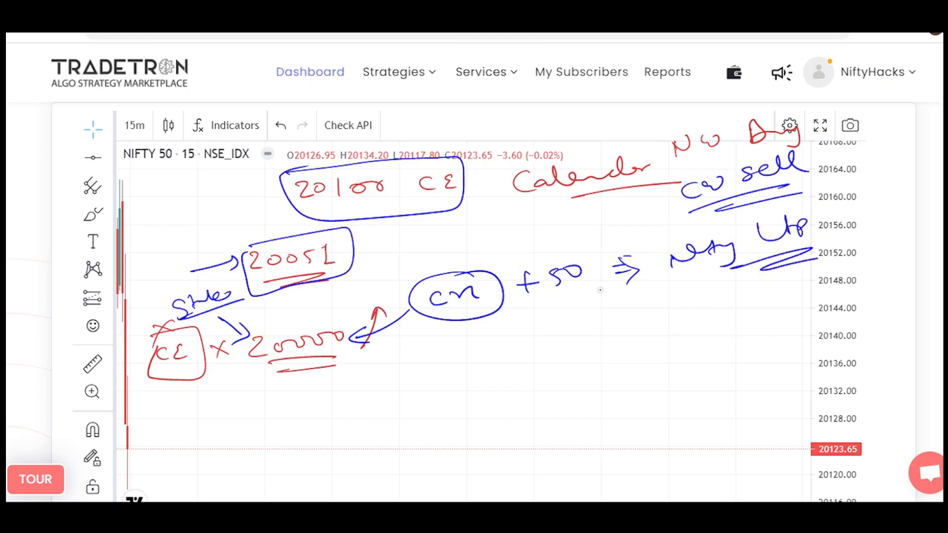
Draw an arrow from the circled cm to cm +100, and outline 20000 and 20100 CE in blue.
{"action": "mouse_move", "coordinate": [455, 314]}
{"action": "left_mouse_down"}
{"action": "mouse_move", "coordinate": [474, 352]}
{"action": "mouse_move", "coordinate": [489, 340]}
{"action": "left_mouse_up"}
{"action": "left_click_drag", "start_coordinate": [521, 344], "coordinate": [542, 340]}
{"action": "mouse_move", "coordinate": [295, 317]}
{"action": "left_mouse_down"}
{"action": "mouse_move", "coordinate": [316, 381]}
{"action": "mouse_move", "coordinate": [346, 311]}
{"action": "left_mouse_up"}
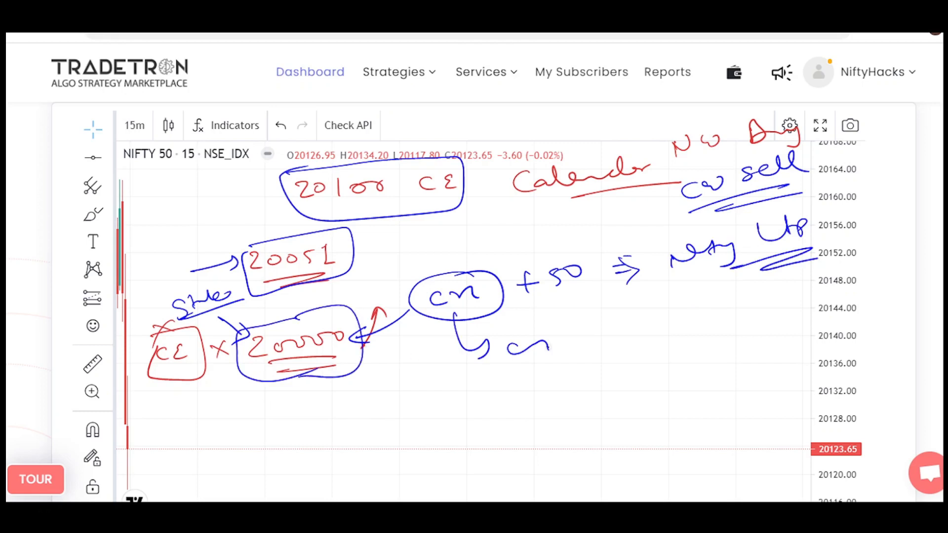
{"action": "mouse_move", "coordinate": [568, 348]}
{"action": "left_mouse_down"}
{"action": "mouse_move", "coordinate": [596, 341]}
{"action": "mouse_move", "coordinate": [585, 357]}
{"action": "left_mouse_up"}
{"action": "mouse_move", "coordinate": [608, 334]}
{"action": "left_mouse_down"}
{"action": "mouse_move", "coordinate": [607, 346]}
{"action": "mouse_move", "coordinate": [635, 330]}
{"action": "left_mouse_up"}
{"action": "left_click_drag", "start_coordinate": [653, 328], "coordinate": [650, 330]}
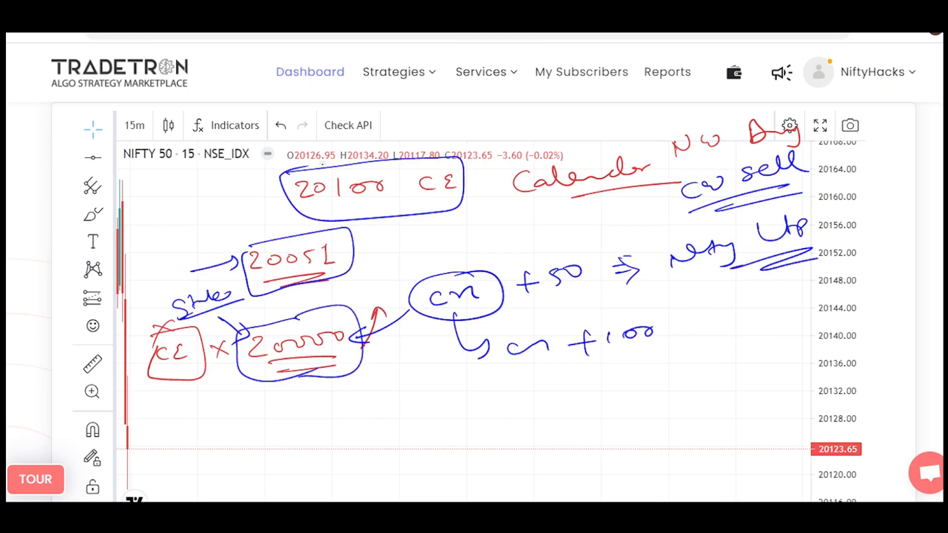
{"action": "mouse_move", "coordinate": [322, 164]}
{"action": "left_mouse_down"}
{"action": "mouse_move", "coordinate": [444, 217]}
{"action": "mouse_move", "coordinate": [316, 166]}
{"action": "left_mouse_up"}
Write an underlined sell and Buy beside cm +100, and outline Calender in blue.
{"action": "mouse_move", "coordinate": [660, 358]}
{"action": "left_mouse_down"}
{"action": "mouse_move", "coordinate": [642, 375]}
{"action": "mouse_move", "coordinate": [722, 367]}
{"action": "left_mouse_up"}
{"action": "left_click_drag", "start_coordinate": [657, 378], "coordinate": [725, 381]}
{"action": "mouse_move", "coordinate": [748, 326]}
{"action": "left_mouse_down"}
{"action": "mouse_move", "coordinate": [763, 346]}
{"action": "mouse_move", "coordinate": [800, 326]}
{"action": "left_mouse_up"}
{"action": "left_click_drag", "start_coordinate": [748, 355], "coordinate": [805, 346]}
{"action": "mouse_move", "coordinate": [514, 167]}
{"action": "left_mouse_down"}
{"action": "mouse_move", "coordinate": [564, 219]}
{"action": "mouse_move", "coordinate": [552, 148]}
{"action": "left_mouse_up"}
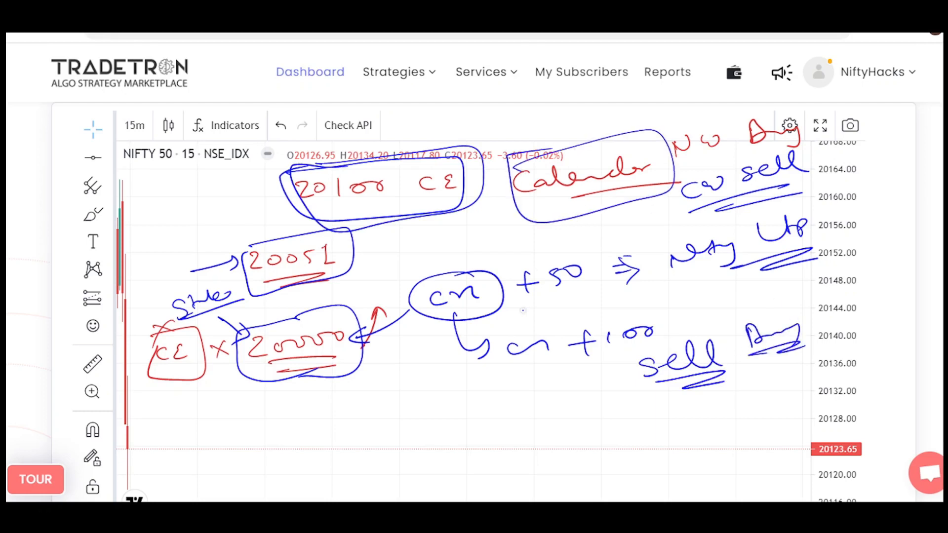
Clear the annotations and write 20000 with an up arrow towards a double-underlined 20100 in blue.
{"action": "key", "text": "e"}
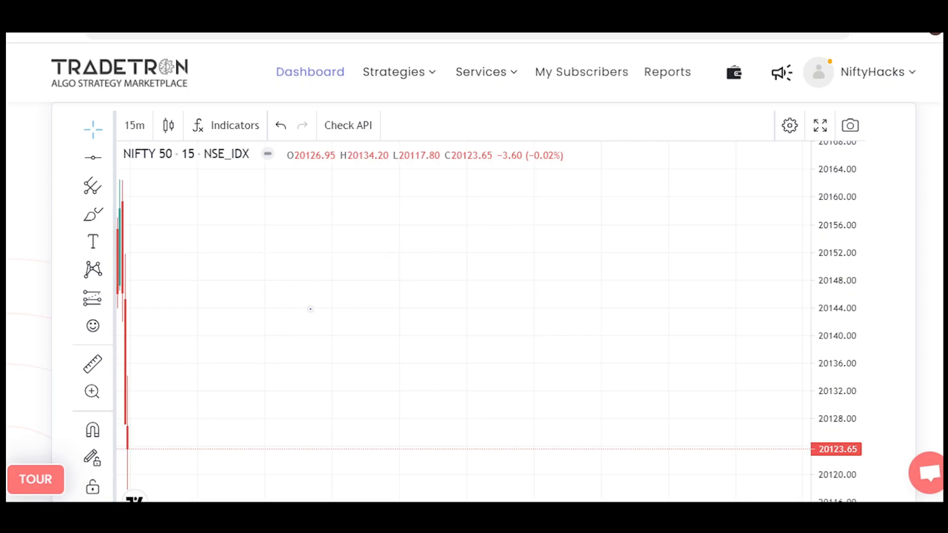
{"action": "mouse_move", "coordinate": [282, 316]}
{"action": "left_mouse_down"}
{"action": "mouse_move", "coordinate": [339, 315]}
{"action": "mouse_move", "coordinate": [339, 331]}
{"action": "mouse_move", "coordinate": [350, 246]}
{"action": "left_mouse_up"}
{"action": "mouse_move", "coordinate": [370, 188]}
{"action": "left_mouse_down"}
{"action": "mouse_move", "coordinate": [388, 202]}
{"action": "mouse_move", "coordinate": [400, 189]}
{"action": "mouse_move", "coordinate": [419, 194]}
{"action": "left_mouse_up"}
{"action": "left_click_drag", "start_coordinate": [438, 184], "coordinate": [466, 179]}
{"action": "left_click_drag", "start_coordinate": [380, 210], "coordinate": [442, 208]}
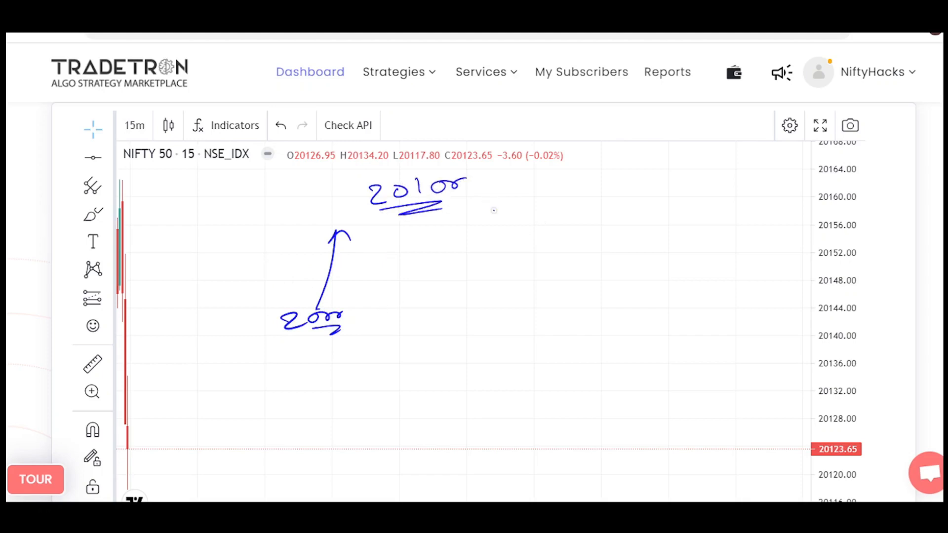
Mark a point labelled with an underlined 20058, then outline 20100 and draw an arrow pointing to it.
{"action": "mouse_move", "coordinate": [426, 252]}
{"action": "left_mouse_down"}
{"action": "mouse_move", "coordinate": [424, 263]}
{"action": "mouse_move", "coordinate": [526, 233]}
{"action": "mouse_move", "coordinate": [533, 242]}
{"action": "left_mouse_up"}
{"action": "left_click_drag", "start_coordinate": [465, 267], "coordinate": [541, 253]}
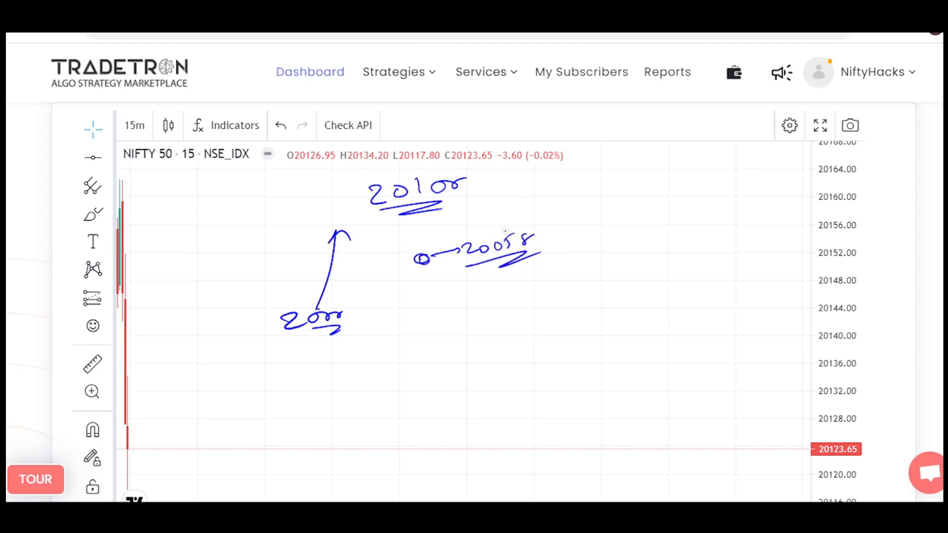
{"action": "mouse_move", "coordinate": [464, 181]}
{"action": "left_mouse_down"}
{"action": "mouse_move", "coordinate": [453, 188]}
{"action": "mouse_move", "coordinate": [468, 184]}
{"action": "left_mouse_up"}
{"action": "mouse_move", "coordinate": [356, 176]}
{"action": "left_mouse_down"}
{"action": "mouse_move", "coordinate": [390, 170]}
{"action": "mouse_move", "coordinate": [375, 220]}
{"action": "mouse_move", "coordinate": [367, 176]}
{"action": "left_mouse_up"}
{"action": "mouse_move", "coordinate": [561, 182]}
{"action": "left_mouse_down"}
{"action": "mouse_move", "coordinate": [500, 184]}
{"action": "mouse_move", "coordinate": [522, 191]}
{"action": "left_mouse_up"}
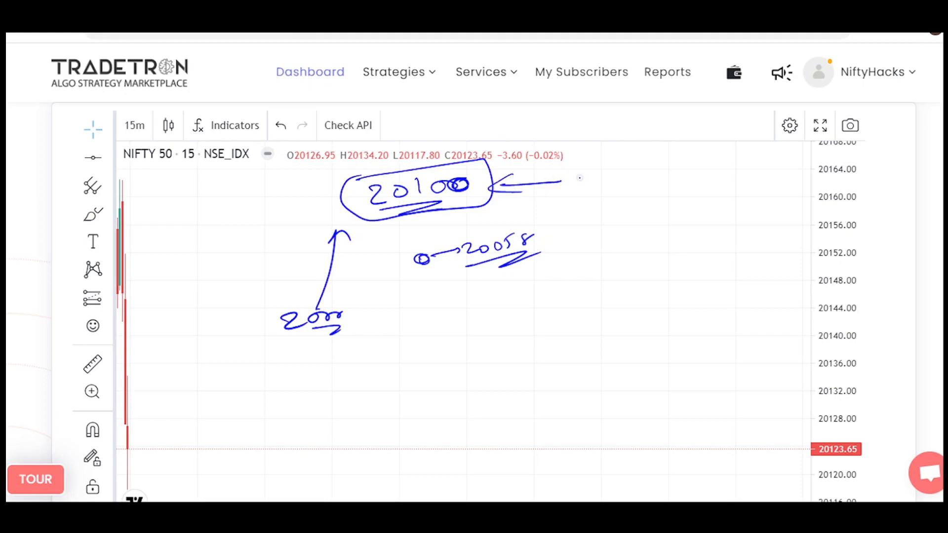
Write a boxed cm at the arrow's tail and an underlined CE Strike beside it, and outline 20100 again.
{"action": "mouse_move", "coordinate": [575, 179]}
{"action": "left_mouse_down"}
{"action": "mouse_move", "coordinate": [620, 171]}
{"action": "mouse_move", "coordinate": [600, 197]}
{"action": "left_mouse_up"}
{"action": "mouse_move", "coordinate": [603, 159]}
{"action": "left_mouse_down"}
{"action": "mouse_move", "coordinate": [636, 196]}
{"action": "mouse_move", "coordinate": [620, 179]}
{"action": "left_mouse_up"}
{"action": "left_click_drag", "start_coordinate": [701, 162], "coordinate": [700, 170]}
{"action": "left_click_drag", "start_coordinate": [714, 161], "coordinate": [734, 167]}
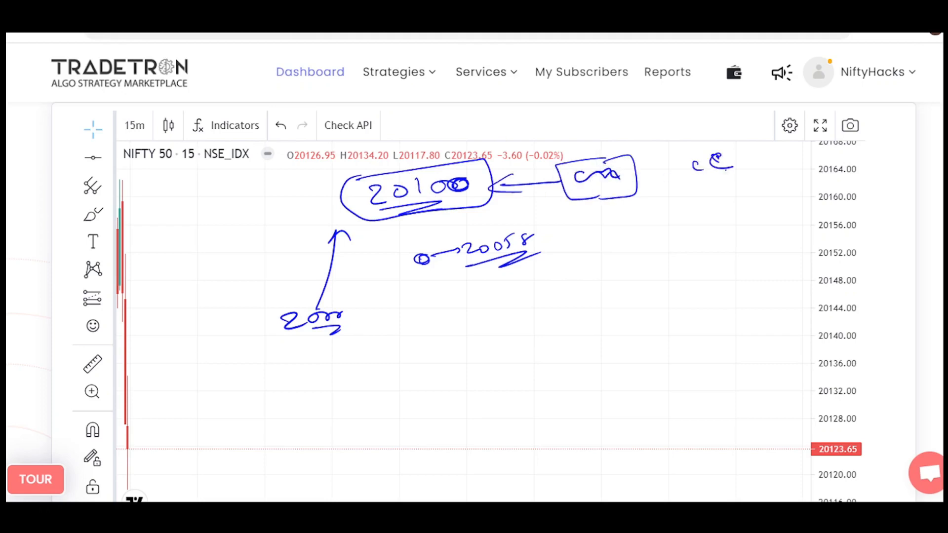
{"action": "mouse_move", "coordinate": [677, 206]}
{"action": "left_mouse_down"}
{"action": "mouse_move", "coordinate": [666, 221]}
{"action": "mouse_move", "coordinate": [719, 195]}
{"action": "mouse_move", "coordinate": [751, 196]}
{"action": "left_mouse_up"}
{"action": "left_click_drag", "start_coordinate": [679, 230], "coordinate": [756, 211]}
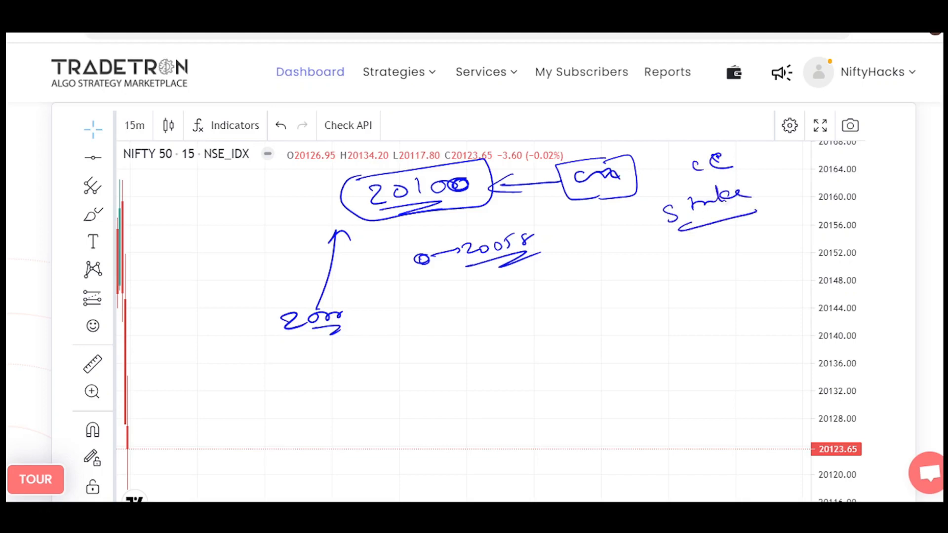
{"action": "mouse_move", "coordinate": [376, 173]}
{"action": "left_mouse_down"}
{"action": "mouse_move", "coordinate": [356, 207]}
{"action": "mouse_move", "coordinate": [469, 218]}
{"action": "left_mouse_up"}
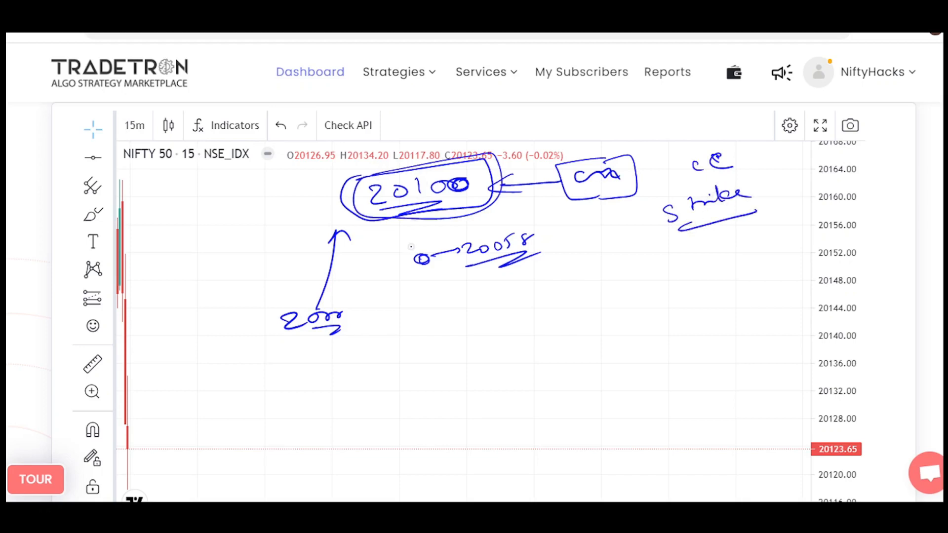
Clear the annotations and write a double-underlined 20100 in blue.
{"action": "key", "text": "e"}
{"action": "mouse_move", "coordinate": [267, 269]}
{"action": "left_mouse_down"}
{"action": "mouse_move", "coordinate": [267, 285]}
{"action": "mouse_move", "coordinate": [282, 284]}
{"action": "left_mouse_up"}
{"action": "left_click_drag", "start_coordinate": [293, 269], "coordinate": [309, 279]}
{"action": "left_click_drag", "start_coordinate": [335, 266], "coordinate": [367, 259]}
{"action": "left_click_drag", "start_coordinate": [275, 296], "coordinate": [362, 285]}
{"action": "mouse_move", "coordinate": [296, 300]}
{"action": "left_mouse_down"}
{"action": "mouse_move", "coordinate": [363, 294]}
{"action": "mouse_move", "coordinate": [370, 261]}
{"action": "left_mouse_up"}
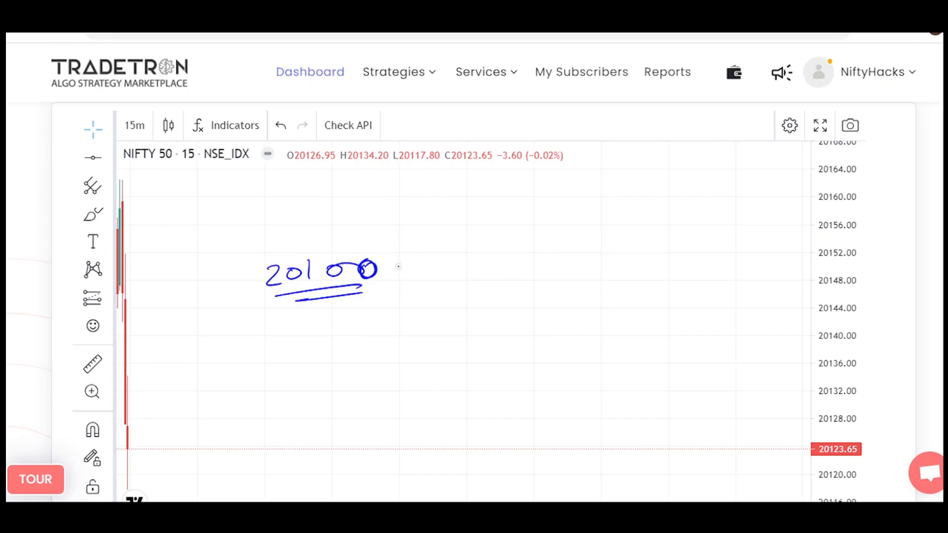
Write (cm) +50 beside 20100.
{"action": "left_click_drag", "start_coordinate": [420, 250], "coordinate": [423, 270]}
{"action": "mouse_move", "coordinate": [436, 256]}
{"action": "left_mouse_down"}
{"action": "mouse_move", "coordinate": [430, 264]}
{"action": "mouse_move", "coordinate": [464, 253]}
{"action": "left_mouse_up"}
{"action": "left_click_drag", "start_coordinate": [471, 239], "coordinate": [477, 267]}
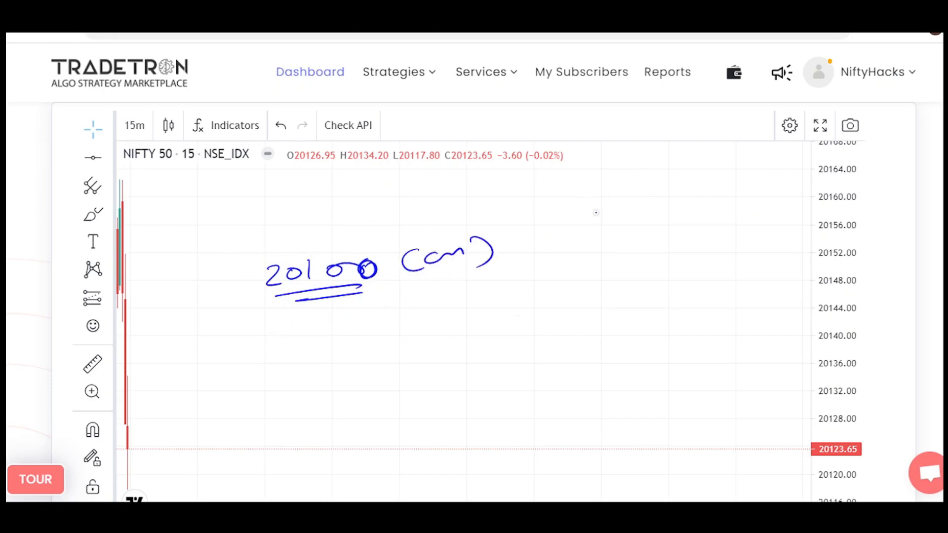
{"action": "left_click_drag", "start_coordinate": [527, 243], "coordinate": [544, 238]}
{"action": "mouse_move", "coordinate": [536, 233]}
{"action": "left_mouse_down"}
{"action": "mouse_move", "coordinate": [540, 253]}
{"action": "mouse_move", "coordinate": [557, 241]}
{"action": "left_mouse_up"}
{"action": "left_click_drag", "start_coordinate": [569, 232], "coordinate": [583, 223]}
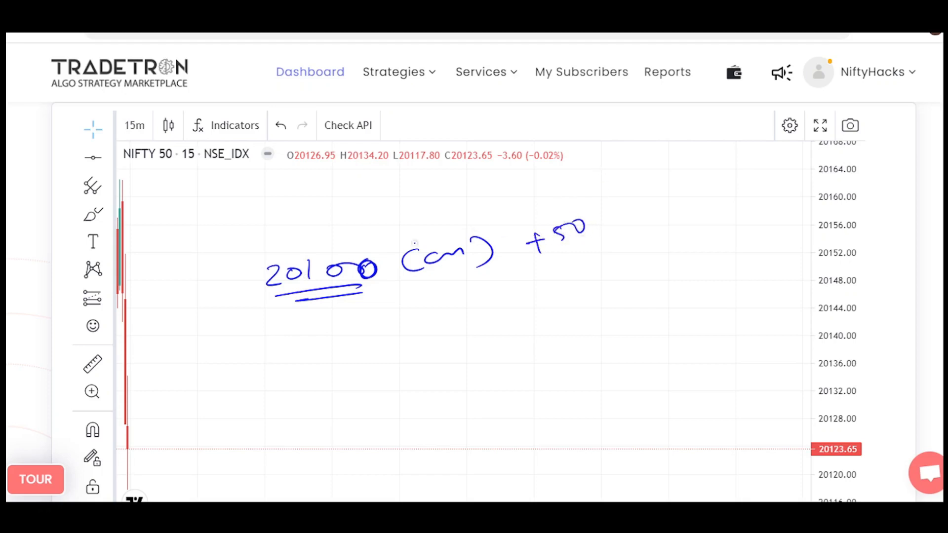
Write an underlined 20150 with an up arrow above 20100, and box 20100.
{"action": "left_click_drag", "start_coordinate": [371, 192], "coordinate": [385, 204]}
{"action": "mouse_move", "coordinate": [395, 191]}
{"action": "left_mouse_down"}
{"action": "mouse_move", "coordinate": [388, 197]}
{"action": "mouse_move", "coordinate": [398, 192]}
{"action": "mouse_move", "coordinate": [406, 202]}
{"action": "left_mouse_up"}
{"action": "mouse_move", "coordinate": [424, 183]}
{"action": "left_mouse_down"}
{"action": "mouse_move", "coordinate": [416, 196]}
{"action": "mouse_move", "coordinate": [437, 183]}
{"action": "left_mouse_up"}
{"action": "mouse_move", "coordinate": [381, 222]}
{"action": "left_mouse_down"}
{"action": "mouse_move", "coordinate": [442, 207]}
{"action": "mouse_move", "coordinate": [459, 174]}
{"action": "left_mouse_up"}
{"action": "left_click_drag", "start_coordinate": [450, 184], "coordinate": [470, 183]}
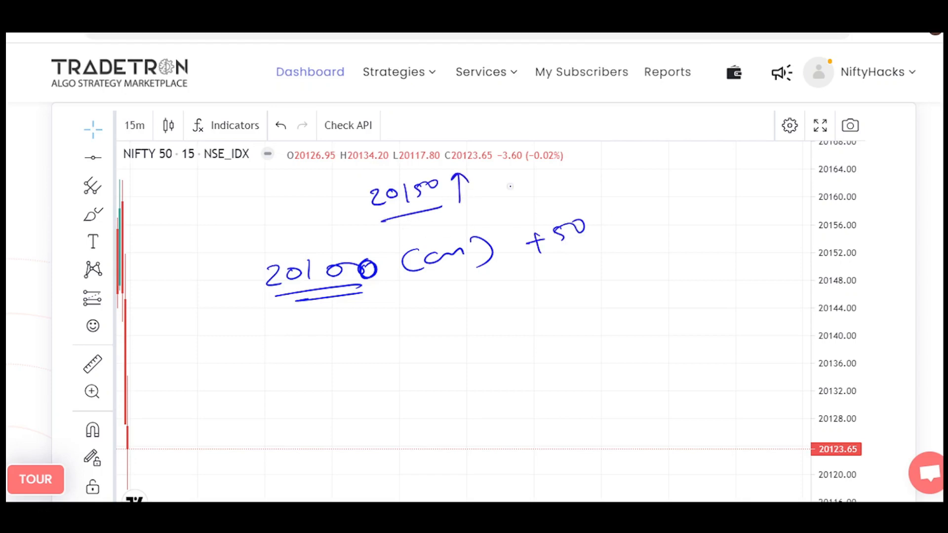
{"action": "mouse_move", "coordinate": [258, 255]}
{"action": "left_mouse_down"}
{"action": "mouse_move", "coordinate": [382, 236]}
{"action": "mouse_move", "coordinate": [298, 251]}
{"action": "left_mouse_up"}
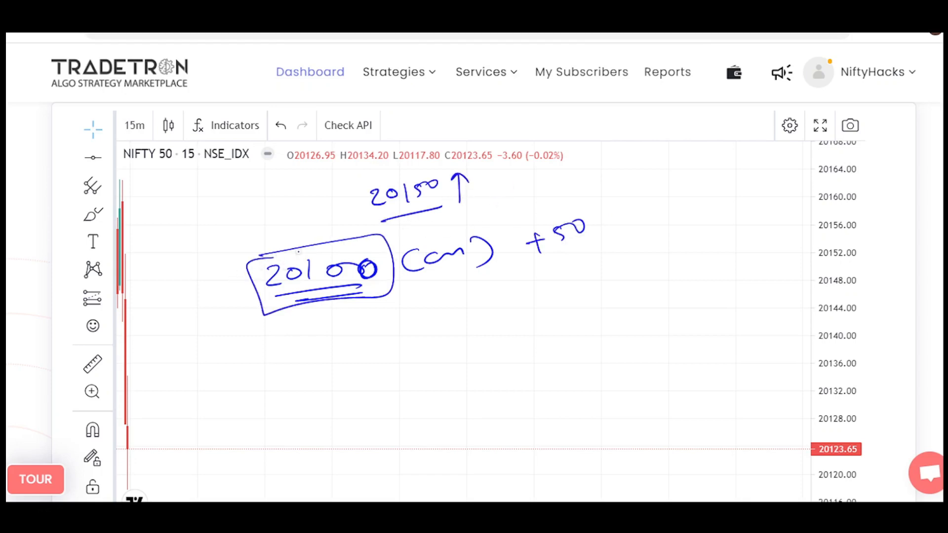
Write a double-underlined 20200 CE to the upper right of 20150.
{"action": "left_click_drag", "start_coordinate": [583, 154], "coordinate": [598, 163]}
{"action": "left_click_drag", "start_coordinate": [612, 153], "coordinate": [646, 148]}
{"action": "left_click_drag", "start_coordinate": [661, 144], "coordinate": [660, 146]}
{"action": "left_click_drag", "start_coordinate": [601, 176], "coordinate": [672, 163]}
{"action": "left_click_drag", "start_coordinate": [603, 183], "coordinate": [681, 169]}
{"action": "mouse_move", "coordinate": [711, 139]}
{"action": "left_mouse_down"}
{"action": "mouse_move", "coordinate": [732, 144]}
{"action": "mouse_move", "coordinate": [740, 159]}
{"action": "left_mouse_up"}
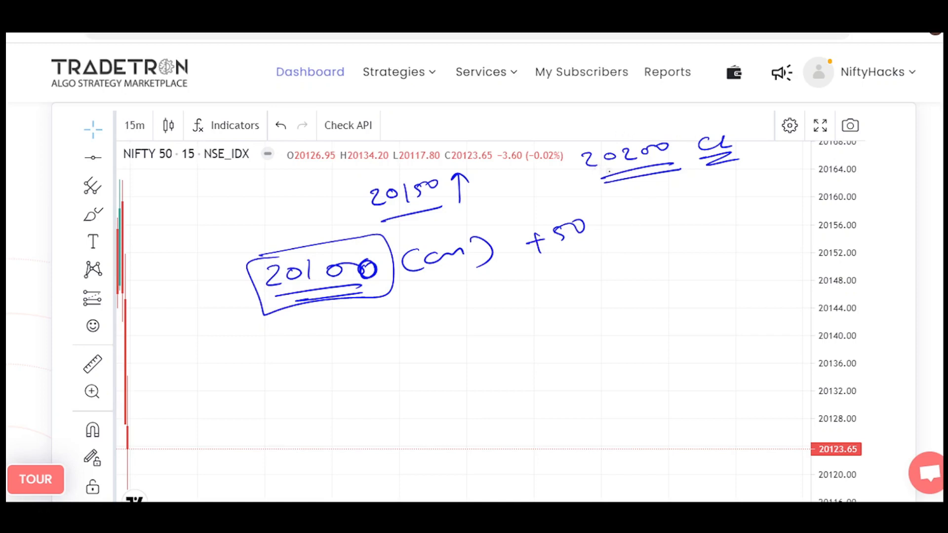
Box 20200 with an arrow and an underlined cm pointing to it, and lead another arrow to an underlined 20250 with an up arrow.
{"action": "left_click_drag", "start_coordinate": [527, 117], "coordinate": [576, 139]}
{"action": "mouse_move", "coordinate": [460, 113]}
{"action": "left_mouse_down"}
{"action": "mouse_move", "coordinate": [450, 123]}
{"action": "mouse_move", "coordinate": [487, 120]}
{"action": "left_mouse_up"}
{"action": "left_click_drag", "start_coordinate": [452, 134], "coordinate": [506, 134]}
{"action": "mouse_move", "coordinate": [584, 148]}
{"action": "left_mouse_down"}
{"action": "mouse_move", "coordinate": [691, 160]}
{"action": "mouse_move", "coordinate": [577, 150]}
{"action": "left_mouse_up"}
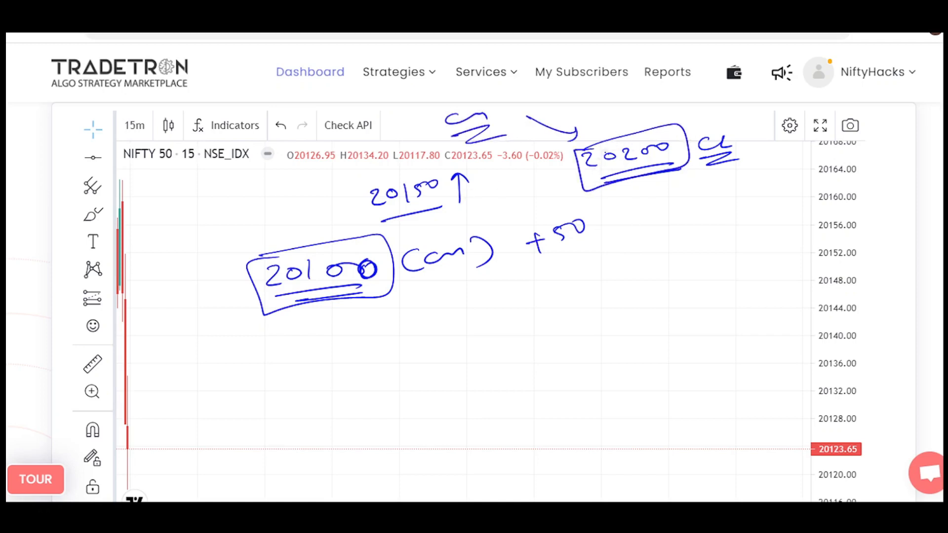
{"action": "mouse_move", "coordinate": [652, 179]}
{"action": "left_mouse_down"}
{"action": "mouse_move", "coordinate": [716, 199]}
{"action": "mouse_move", "coordinate": [784, 179]}
{"action": "left_mouse_up"}
{"action": "left_click_drag", "start_coordinate": [706, 210], "coordinate": [781, 193]}
{"action": "mouse_move", "coordinate": [785, 176]}
{"action": "left_mouse_down"}
{"action": "mouse_move", "coordinate": [791, 182]}
{"action": "mouse_move", "coordinate": [821, 162]}
{"action": "left_mouse_up"}
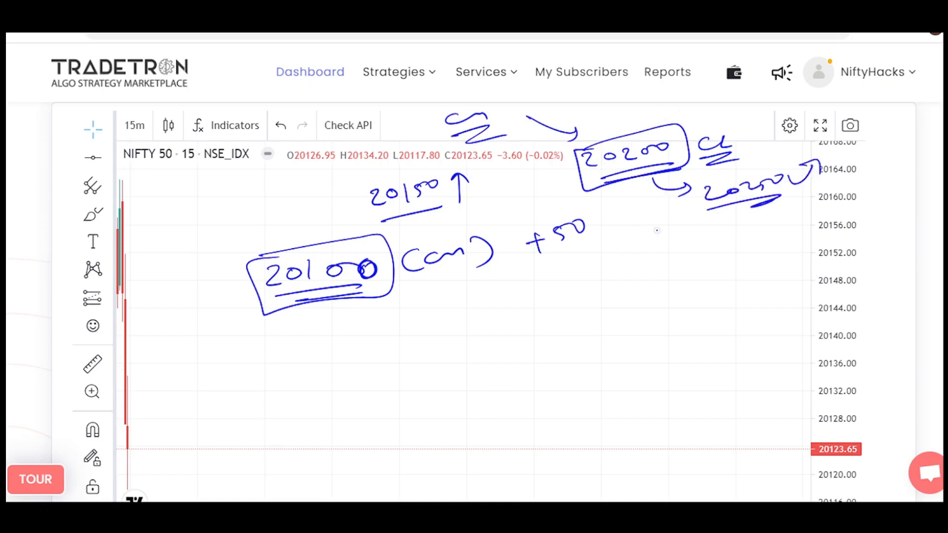
Write an underlined, outlined 20300 CE below 20250 and connect it with an arrow to a circled cm.
{"action": "mouse_move", "coordinate": [616, 267]}
{"action": "left_mouse_down"}
{"action": "mouse_move", "coordinate": [672, 249]}
{"action": "mouse_move", "coordinate": [788, 243]}
{"action": "left_mouse_up"}
{"action": "left_click_drag", "start_coordinate": [665, 284], "coordinate": [806, 253]}
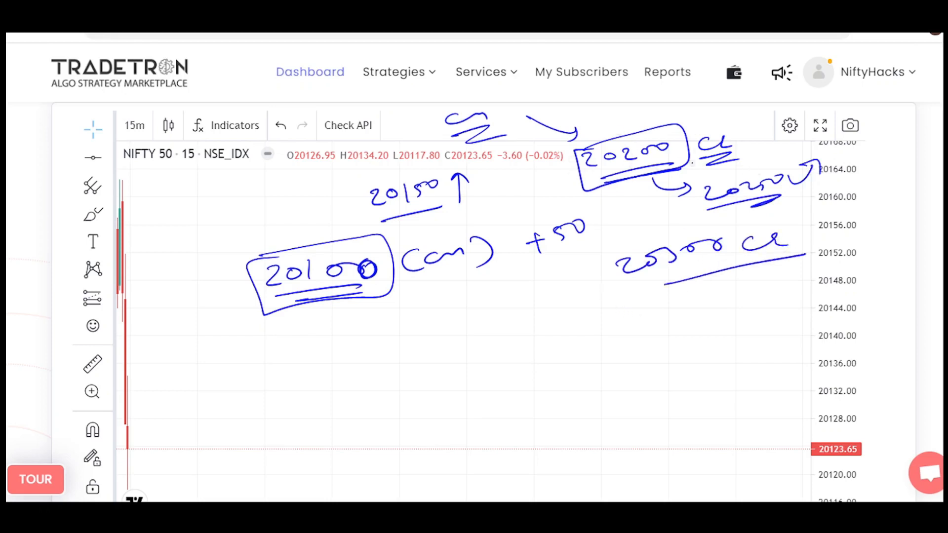
{"action": "mouse_move", "coordinate": [593, 264]}
{"action": "left_mouse_down"}
{"action": "mouse_move", "coordinate": [788, 219]}
{"action": "mouse_move", "coordinate": [585, 269]}
{"action": "mouse_move", "coordinate": [573, 320]}
{"action": "left_mouse_up"}
{"action": "left_click_drag", "start_coordinate": [500, 341], "coordinate": [552, 327]}
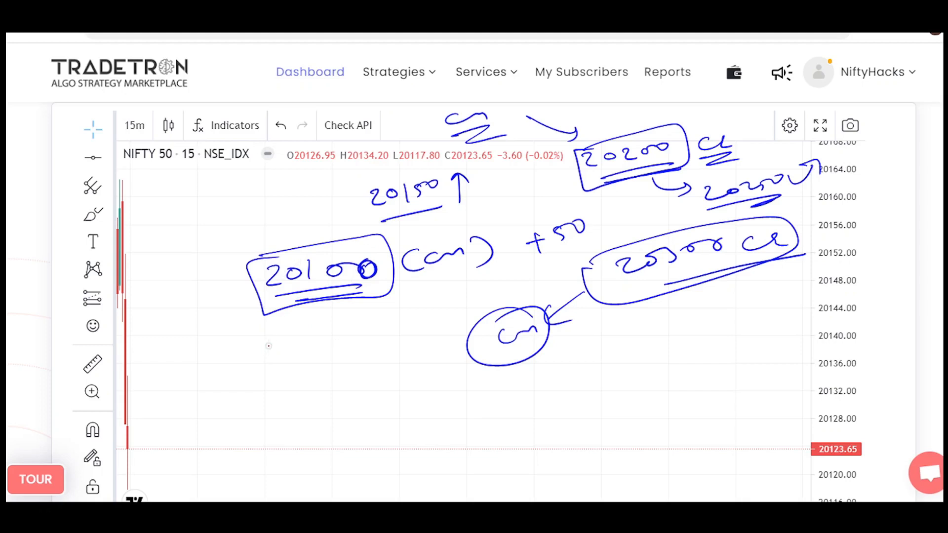
In red, mark falls from 20150 to an underlined 20058 and to 20000 with a down arrow, and write an underlined 19998.
{"action": "left_click_drag", "start_coordinate": [261, 349], "coordinate": [280, 361]}
{"action": "left_click_drag", "start_coordinate": [291, 345], "coordinate": [316, 341]}
{"action": "mouse_move", "coordinate": [329, 331]}
{"action": "left_mouse_down"}
{"action": "mouse_move", "coordinate": [319, 347]}
{"action": "mouse_move", "coordinate": [350, 330]}
{"action": "left_mouse_up"}
{"action": "mouse_move", "coordinate": [274, 376]}
{"action": "left_mouse_down"}
{"action": "mouse_move", "coordinate": [371, 348]}
{"action": "mouse_move", "coordinate": [401, 216]}
{"action": "mouse_move", "coordinate": [412, 387]}
{"action": "left_mouse_up"}
{"action": "left_click_drag", "start_coordinate": [340, 412], "coordinate": [352, 425]}
{"action": "mouse_move", "coordinate": [362, 419]}
{"action": "left_mouse_down"}
{"action": "mouse_move", "coordinate": [414, 398]}
{"action": "mouse_move", "coordinate": [423, 419]}
{"action": "mouse_move", "coordinate": [451, 431]}
{"action": "left_mouse_up"}
{"action": "left_click_drag", "start_coordinate": [473, 414], "coordinate": [475, 434]}
{"action": "mouse_move", "coordinate": [486, 415]}
{"action": "left_mouse_down"}
{"action": "mouse_move", "coordinate": [491, 429]}
{"action": "mouse_move", "coordinate": [506, 432]}
{"action": "left_mouse_up"}
{"action": "mouse_move", "coordinate": [514, 405]}
{"action": "left_mouse_down"}
{"action": "mouse_move", "coordinate": [513, 424]}
{"action": "mouse_move", "coordinate": [522, 421]}
{"action": "left_mouse_up"}
{"action": "left_click_drag", "start_coordinate": [474, 440], "coordinate": [530, 429]}
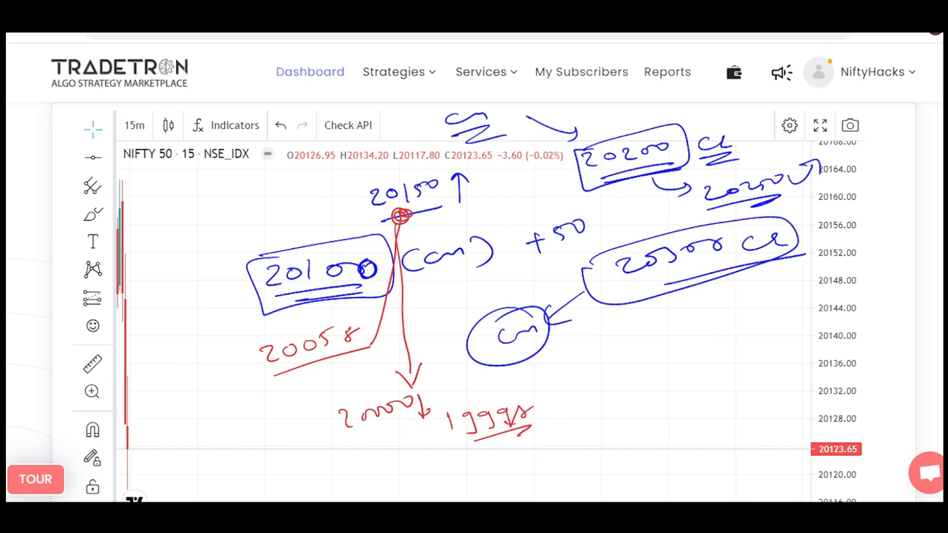
Draw red arrows pointing to the boxed 20100, and outline +50 and (cm) in red.
{"action": "left_click_drag", "start_coordinate": [251, 240], "coordinate": [270, 259]}
{"action": "left_click_drag", "start_coordinate": [266, 246], "coordinate": [269, 258]}
{"action": "left_click_drag", "start_coordinate": [255, 258], "coordinate": [271, 260]}
{"action": "mouse_move", "coordinate": [521, 226]}
{"action": "left_mouse_down"}
{"action": "mouse_move", "coordinate": [531, 225]}
{"action": "mouse_move", "coordinate": [516, 271]}
{"action": "mouse_move", "coordinate": [523, 226]}
{"action": "left_mouse_up"}
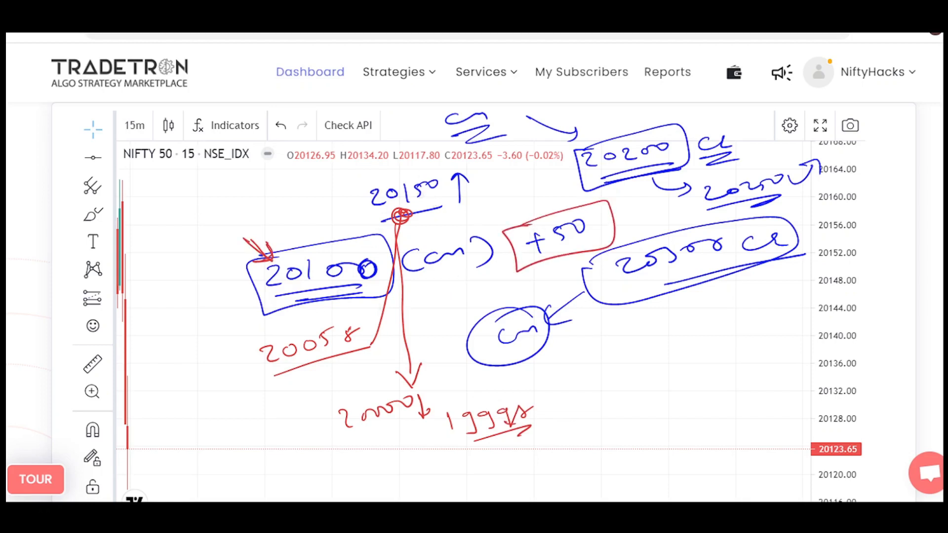
{"action": "mouse_move", "coordinate": [216, 228]}
{"action": "left_mouse_down"}
{"action": "mouse_move", "coordinate": [270, 258]}
{"action": "mouse_move", "coordinate": [262, 254]}
{"action": "left_mouse_up"}
{"action": "mouse_move", "coordinate": [423, 245]}
{"action": "left_mouse_down"}
{"action": "mouse_move", "coordinate": [490, 232]}
{"action": "mouse_move", "coordinate": [424, 247]}
{"action": "left_mouse_up"}
Write a double-underlined -100 in red at the tail of the arrows pointing to 20100.
{"action": "left_click_drag", "start_coordinate": [152, 218], "coordinate": [171, 210]}
{"action": "mouse_move", "coordinate": [178, 199]}
{"action": "left_mouse_down"}
{"action": "mouse_move", "coordinate": [184, 214]}
{"action": "mouse_move", "coordinate": [212, 194]}
{"action": "left_mouse_up"}
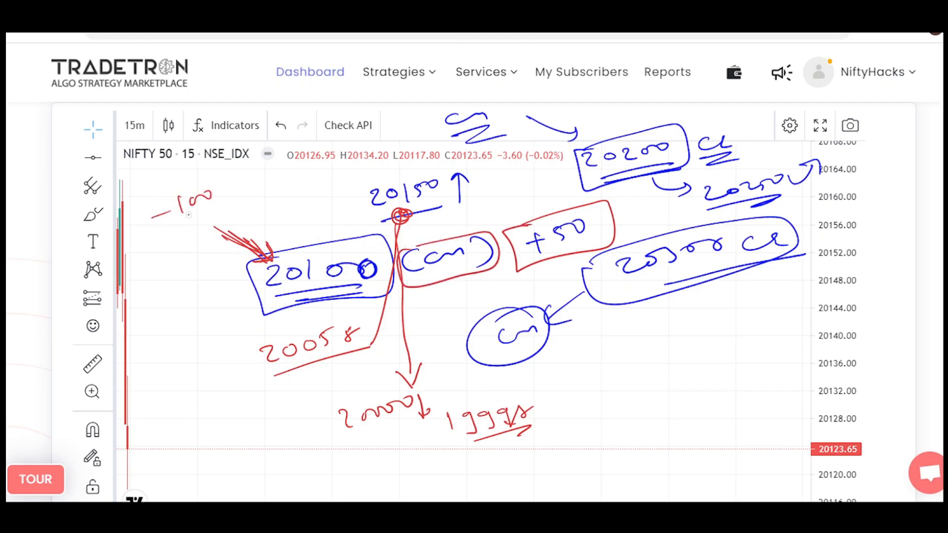
{"action": "left_click_drag", "start_coordinate": [173, 226], "coordinate": [223, 207]}
{"action": "left_click_drag", "start_coordinate": [184, 232], "coordinate": [239, 214]}
Outline 20000 and 19998 in red, and cross out the boxed 20100.
{"action": "mouse_move", "coordinate": [330, 402]}
{"action": "left_mouse_down"}
{"action": "mouse_move", "coordinate": [337, 442]}
{"action": "mouse_move", "coordinate": [320, 399]}
{"action": "left_mouse_up"}
{"action": "mouse_move", "coordinate": [447, 409]}
{"action": "left_mouse_down"}
{"action": "mouse_move", "coordinate": [550, 394]}
{"action": "mouse_move", "coordinate": [444, 409]}
{"action": "left_mouse_up"}
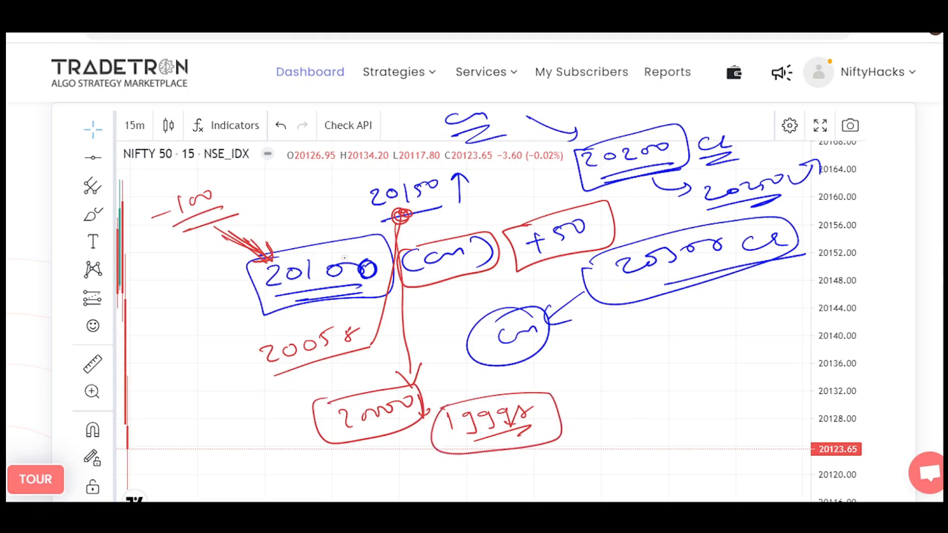
{"action": "mouse_move", "coordinate": [295, 228]}
{"action": "left_mouse_down"}
{"action": "mouse_move", "coordinate": [343, 234]}
{"action": "mouse_move", "coordinate": [298, 274]}
{"action": "left_mouse_up"}
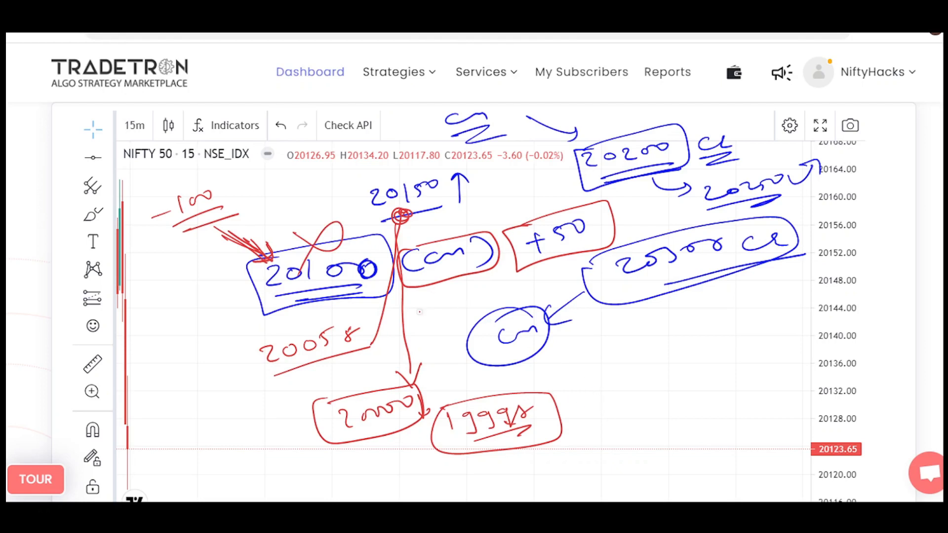
Write a double-underlined 20000 CE in red, box it and connect it with a line to the circled cm.
{"action": "mouse_move", "coordinate": [583, 391]}
{"action": "left_mouse_down"}
{"action": "mouse_move", "coordinate": [608, 401]}
{"action": "mouse_move", "coordinate": [620, 387]}
{"action": "mouse_move", "coordinate": [717, 389]}
{"action": "left_mouse_up"}
{"action": "mouse_move", "coordinate": [735, 386]}
{"action": "left_mouse_down"}
{"action": "mouse_move", "coordinate": [752, 389]}
{"action": "mouse_move", "coordinate": [757, 414]}
{"action": "left_mouse_up"}
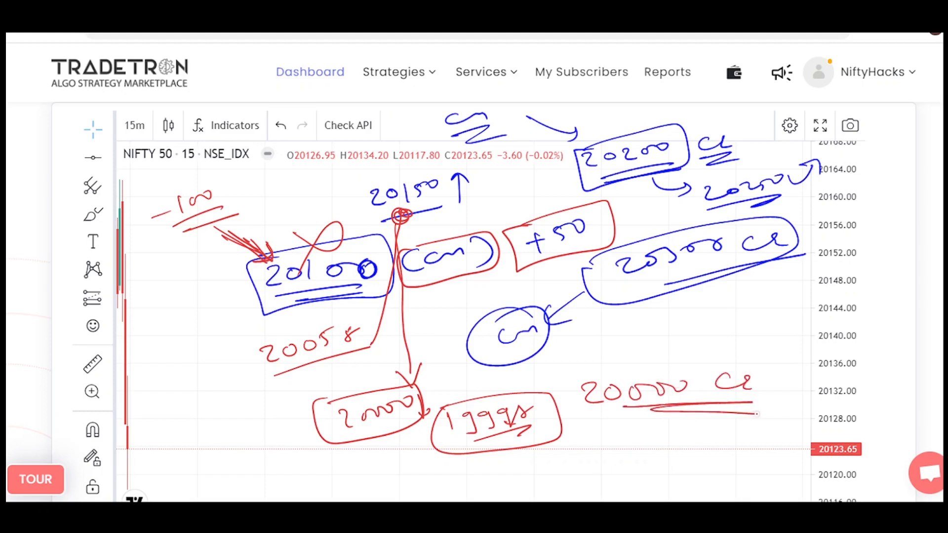
{"action": "mouse_move", "coordinate": [536, 356]}
{"action": "left_mouse_down"}
{"action": "mouse_move", "coordinate": [785, 395]}
{"action": "mouse_move", "coordinate": [573, 368]}
{"action": "left_mouse_up"}
{"action": "left_click_drag", "start_coordinate": [637, 363], "coordinate": [576, 363]}
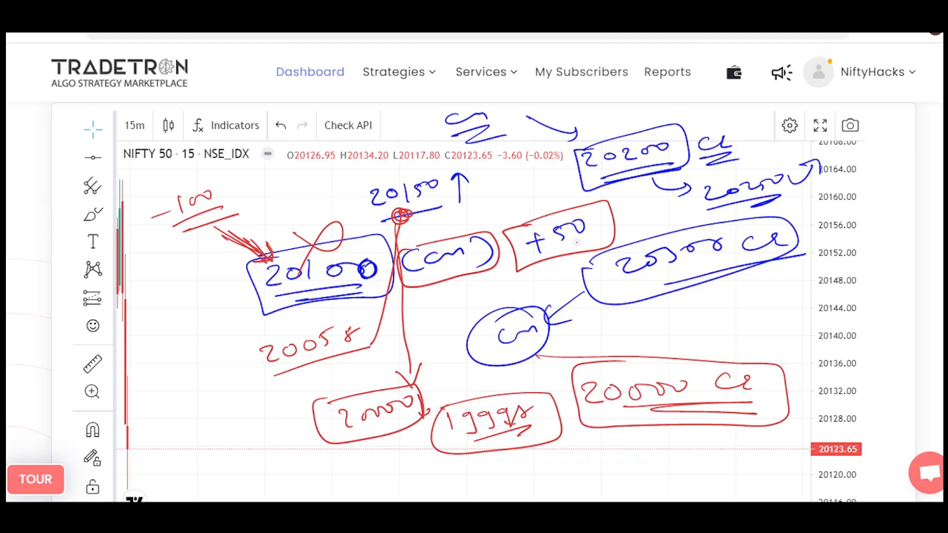
Clear the annotations and write a double-underlined 20000 and CE in red.
{"action": "key", "text": "e"}
{"action": "left_click_drag", "start_coordinate": [375, 198], "coordinate": [392, 216]}
{"action": "mouse_move", "coordinate": [403, 201]}
{"action": "left_mouse_down"}
{"action": "mouse_move", "coordinate": [397, 213]}
{"action": "mouse_move", "coordinate": [465, 191]}
{"action": "left_mouse_up"}
{"action": "mouse_move", "coordinate": [386, 224]}
{"action": "left_mouse_down"}
{"action": "mouse_move", "coordinate": [486, 213]}
{"action": "mouse_move", "coordinate": [486, 222]}
{"action": "left_mouse_up"}
{"action": "left_click_drag", "start_coordinate": [569, 194], "coordinate": [567, 211]}
{"action": "mouse_move", "coordinate": [572, 213]}
{"action": "left_mouse_down"}
{"action": "mouse_move", "coordinate": [582, 197]}
{"action": "mouse_move", "coordinate": [590, 213]}
{"action": "left_mouse_up"}
Draw a down arrow from 20000 to a double-underlined 19900, and add a small down arrow beside 19900.
{"action": "left_click_drag", "start_coordinate": [438, 235], "coordinate": [450, 306]}
{"action": "left_click_drag", "start_coordinate": [430, 289], "coordinate": [450, 305]}
{"action": "mouse_move", "coordinate": [405, 332]}
{"action": "left_mouse_down"}
{"action": "mouse_move", "coordinate": [408, 354]}
{"action": "mouse_move", "coordinate": [435, 348]}
{"action": "mouse_move", "coordinate": [425, 359]}
{"action": "left_mouse_up"}
{"action": "mouse_move", "coordinate": [442, 341]}
{"action": "left_mouse_down"}
{"action": "mouse_move", "coordinate": [452, 338]}
{"action": "mouse_move", "coordinate": [447, 359]}
{"action": "left_mouse_up"}
{"action": "mouse_move", "coordinate": [477, 334]}
{"action": "left_mouse_down"}
{"action": "mouse_move", "coordinate": [467, 340]}
{"action": "mouse_move", "coordinate": [480, 353]}
{"action": "mouse_move", "coordinate": [504, 334]}
{"action": "left_mouse_up"}
{"action": "left_click_drag", "start_coordinate": [417, 372], "coordinate": [520, 361]}
{"action": "left_click_drag", "start_coordinate": [441, 380], "coordinate": [503, 372]}
{"action": "left_click_drag", "start_coordinate": [368, 326], "coordinate": [372, 358]}
{"action": "left_click_drag", "start_coordinate": [363, 346], "coordinate": [388, 345]}
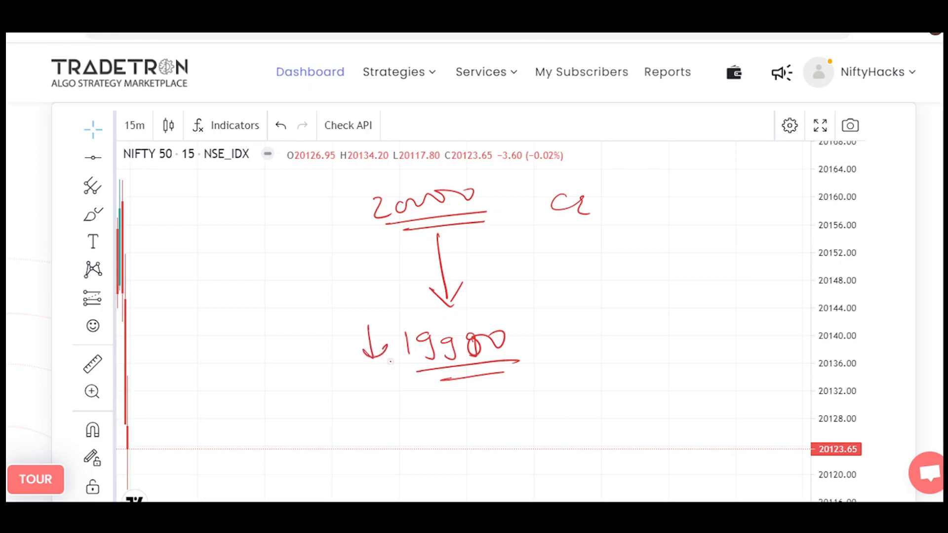
Outline and cross out 20000, and write a second double-underlined 19900 beside the lower level.
{"action": "mouse_move", "coordinate": [346, 204]}
{"action": "left_mouse_down"}
{"action": "mouse_move", "coordinate": [484, 161]}
{"action": "mouse_move", "coordinate": [350, 207]}
{"action": "mouse_move", "coordinate": [323, 237]}
{"action": "left_mouse_up"}
{"action": "mouse_move", "coordinate": [535, 331]}
{"action": "left_mouse_down"}
{"action": "mouse_move", "coordinate": [549, 330]}
{"action": "mouse_move", "coordinate": [545, 347]}
{"action": "left_mouse_up"}
{"action": "mouse_move", "coordinate": [569, 335]}
{"action": "left_mouse_down"}
{"action": "mouse_move", "coordinate": [567, 347]}
{"action": "mouse_move", "coordinate": [592, 345]}
{"action": "left_mouse_up"}
{"action": "left_click_drag", "start_coordinate": [611, 334], "coordinate": [642, 323]}
{"action": "left_click_drag", "start_coordinate": [554, 360], "coordinate": [669, 342]}
{"action": "left_click_drag", "start_coordinate": [587, 362], "coordinate": [655, 352]}
Add a circled CE after the second 19900, circle that 19900, and write an underlined Calender above them.
{"action": "mouse_move", "coordinate": [716, 312]}
{"action": "left_mouse_down"}
{"action": "mouse_move", "coordinate": [699, 327]}
{"action": "mouse_move", "coordinate": [738, 325]}
{"action": "left_mouse_up"}
{"action": "left_click_drag", "start_coordinate": [729, 300], "coordinate": [711, 299]}
{"action": "left_click_drag", "start_coordinate": [599, 306], "coordinate": [573, 302]}
{"action": "mouse_move", "coordinate": [611, 263]}
{"action": "left_mouse_down"}
{"action": "mouse_move", "coordinate": [640, 274]}
{"action": "mouse_move", "coordinate": [761, 250]}
{"action": "left_mouse_up"}
{"action": "left_click_drag", "start_coordinate": [630, 285], "coordinate": [778, 270]}
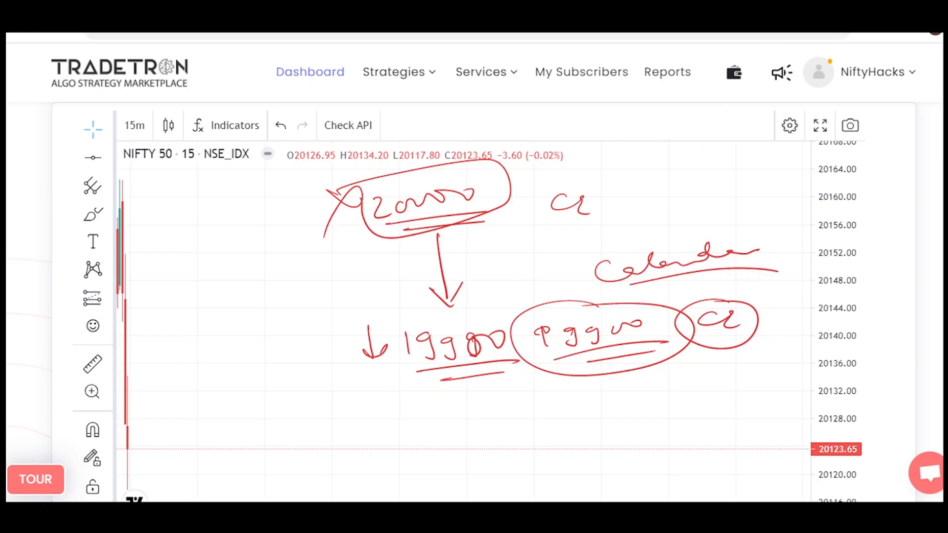
Return to the Adjustments whiteboard and write a circled 1 in green below the CE Adjustments heading.
{"action": "key", "text": "Escape"}
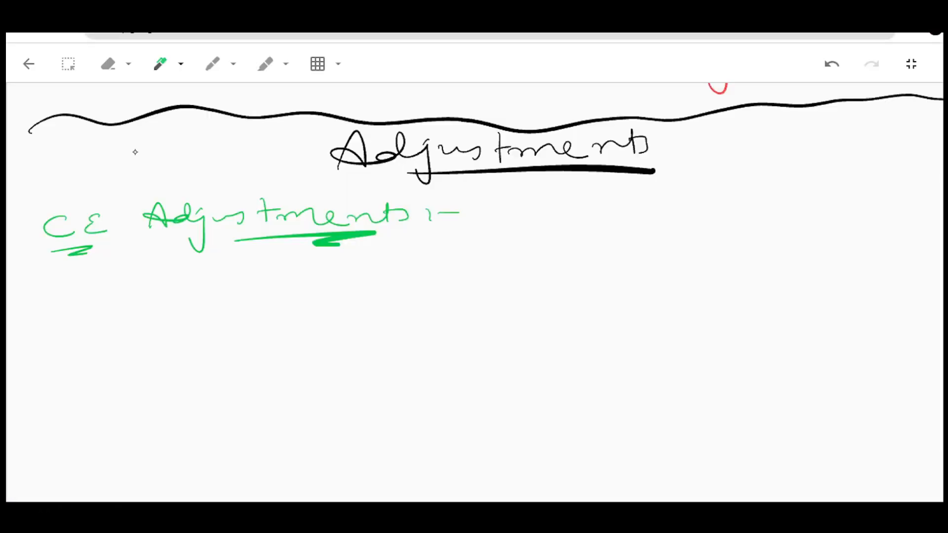
{"action": "left_click_drag", "start_coordinate": [52, 304], "coordinate": [52, 322]}
{"action": "left_click_drag", "start_coordinate": [44, 298], "coordinate": [47, 296]}
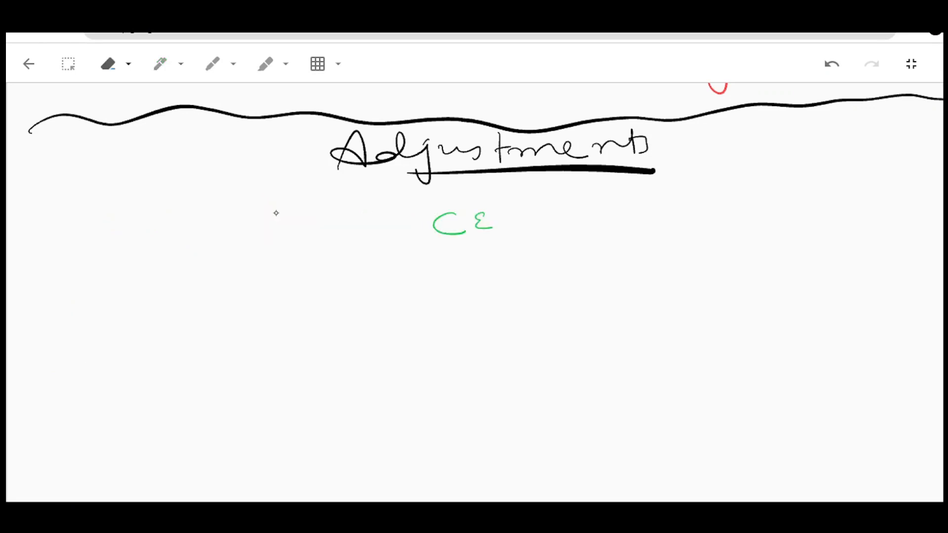
Replace the green CE Adjustments notes with CE and a branch arrow, and write Nifty goes above, a down arrow and Strike +50 beneath it.
{"action": "mouse_move", "coordinate": [427, 238]}
{"action": "left_mouse_down"}
{"action": "mouse_move", "coordinate": [173, 292]}
{"action": "mouse_move", "coordinate": [177, 311]}
{"action": "mouse_move", "coordinate": [186, 298]}
{"action": "left_mouse_up"}
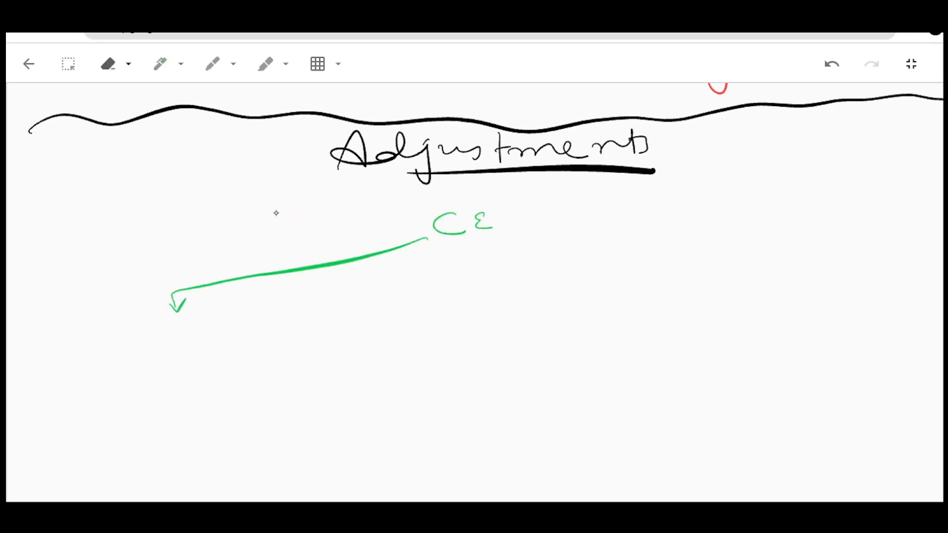
{"action": "left_click_drag", "start_coordinate": [119, 329], "coordinate": [103, 347]}
{"action": "mouse_move", "coordinate": [130, 322]}
{"action": "left_mouse_down"}
{"action": "mouse_move", "coordinate": [132, 341]}
{"action": "mouse_move", "coordinate": [196, 341]}
{"action": "left_mouse_up"}
{"action": "left_click_drag", "start_coordinate": [216, 335], "coordinate": [232, 333]}
{"action": "mouse_move", "coordinate": [223, 325]}
{"action": "left_mouse_down"}
{"action": "mouse_move", "coordinate": [222, 344]}
{"action": "mouse_move", "coordinate": [241, 341]}
{"action": "left_mouse_up"}
{"action": "left_click_drag", "start_coordinate": [244, 321], "coordinate": [253, 318]}
{"action": "mouse_move", "coordinate": [257, 328]}
{"action": "left_mouse_down"}
{"action": "mouse_move", "coordinate": [264, 317]}
{"action": "mouse_move", "coordinate": [258, 330]}
{"action": "left_mouse_up"}
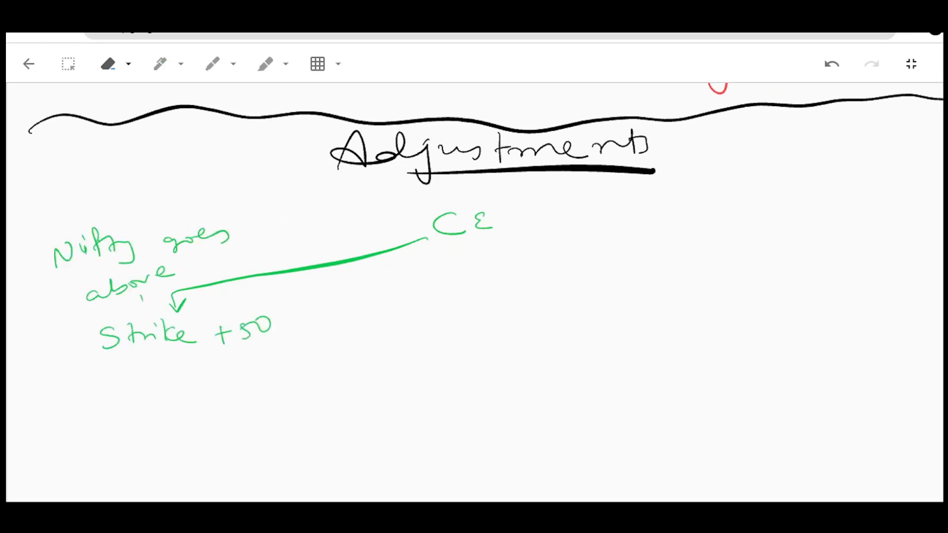
{"action": "left_click_drag", "start_coordinate": [143, 300], "coordinate": [143, 315]}
{"action": "left_click_drag", "start_coordinate": [136, 306], "coordinate": [151, 306]}
Extend the above branch with down arrows to Exit prev. CE positions and Strike + 100 CE Enter, underlining CE and Enter.
{"action": "left_click_drag", "start_coordinate": [178, 351], "coordinate": [178, 378]}
{"action": "left_click_drag", "start_coordinate": [166, 364], "coordinate": [190, 365]}
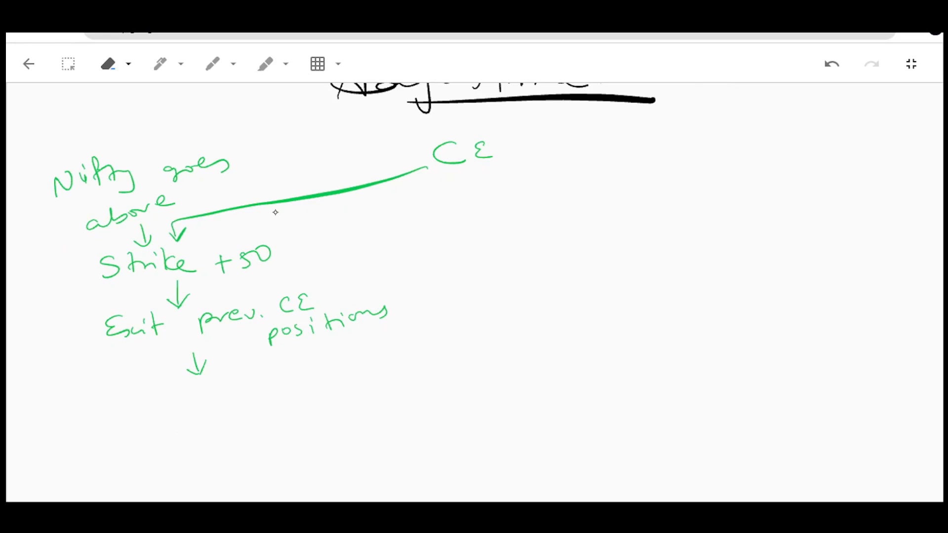
{"action": "mouse_move", "coordinate": [154, 395]}
{"action": "left_mouse_down"}
{"action": "mouse_move", "coordinate": [145, 418]}
{"action": "mouse_move", "coordinate": [167, 410]}
{"action": "left_mouse_up"}
{"action": "left_click_drag", "start_coordinate": [161, 403], "coordinate": [182, 403]}
{"action": "mouse_move", "coordinate": [187, 385]}
{"action": "left_mouse_down"}
{"action": "mouse_move", "coordinate": [193, 401]}
{"action": "mouse_move", "coordinate": [212, 396]}
{"action": "left_mouse_up"}
{"action": "left_click_drag", "start_coordinate": [232, 390], "coordinate": [274, 383]}
{"action": "mouse_move", "coordinate": [280, 376]}
{"action": "left_mouse_down"}
{"action": "mouse_move", "coordinate": [367, 358]}
{"action": "mouse_move", "coordinate": [370, 368]}
{"action": "left_mouse_up"}
{"action": "left_click_drag", "start_coordinate": [349, 379], "coordinate": [450, 324]}
{"action": "left_click_drag", "start_coordinate": [416, 358], "coordinate": [463, 335]}
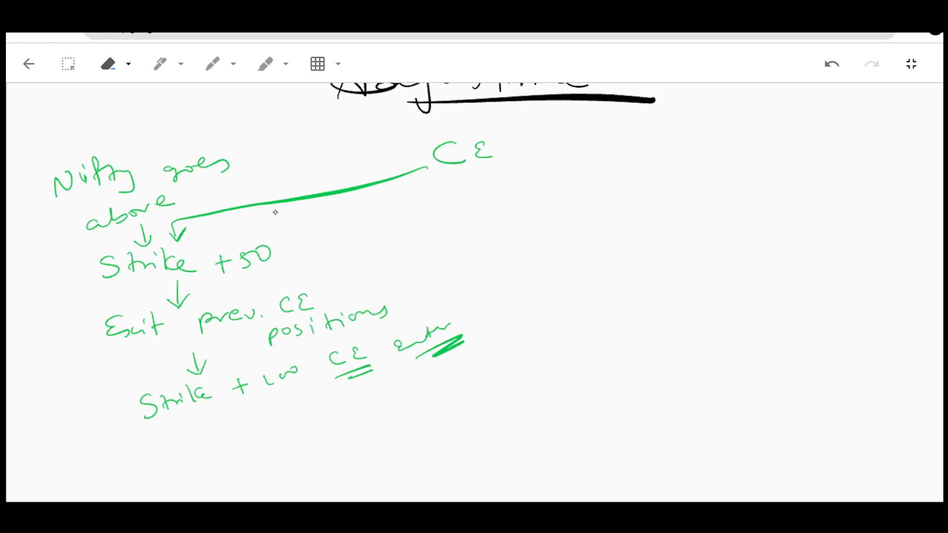
Write (OTM) in green beside Strike + 100 and double-underline it.
{"action": "left_click_drag", "start_coordinate": [74, 410], "coordinate": [61, 421]}
{"action": "mouse_move", "coordinate": [77, 408]}
{"action": "left_mouse_down"}
{"action": "mouse_move", "coordinate": [127, 376]}
{"action": "mouse_move", "coordinate": [132, 389]}
{"action": "left_mouse_up"}
{"action": "left_click_drag", "start_coordinate": [131, 394], "coordinate": [93, 418]}
{"action": "left_click_drag", "start_coordinate": [124, 402], "coordinate": [104, 418]}
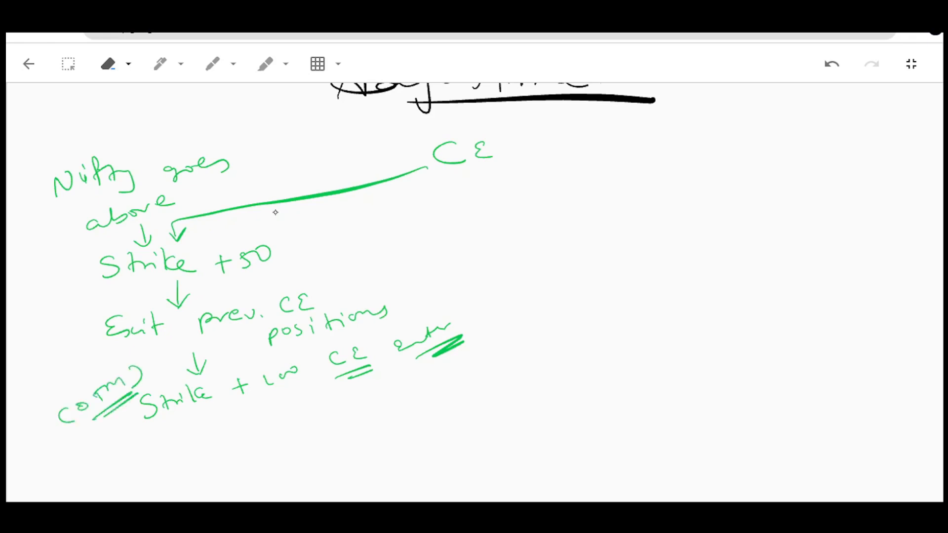
Draw a second branch arrow from CE and label it Nifty goes below, with Strike - 100 under the arrow.
{"action": "mouse_move", "coordinate": [512, 155]}
{"action": "left_mouse_down"}
{"action": "mouse_move", "coordinate": [699, 132]}
{"action": "mouse_move", "coordinate": [692, 174]}
{"action": "left_mouse_up"}
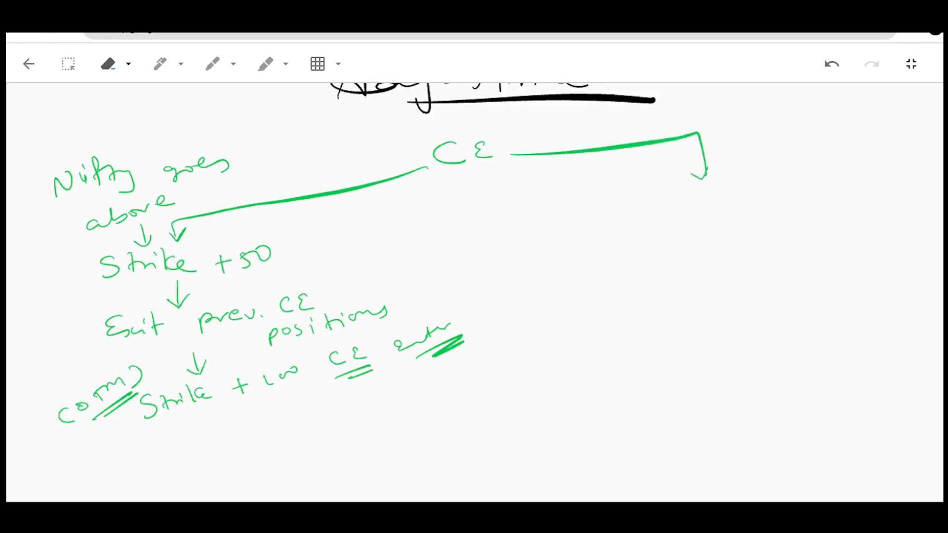
{"action": "mouse_move", "coordinate": [724, 140]}
{"action": "left_mouse_down"}
{"action": "mouse_move", "coordinate": [756, 115]}
{"action": "mouse_move", "coordinate": [763, 136]}
{"action": "left_mouse_up"}
{"action": "mouse_move", "coordinate": [814, 109]}
{"action": "left_mouse_down"}
{"action": "mouse_move", "coordinate": [822, 122]}
{"action": "mouse_move", "coordinate": [865, 105]}
{"action": "left_mouse_up"}
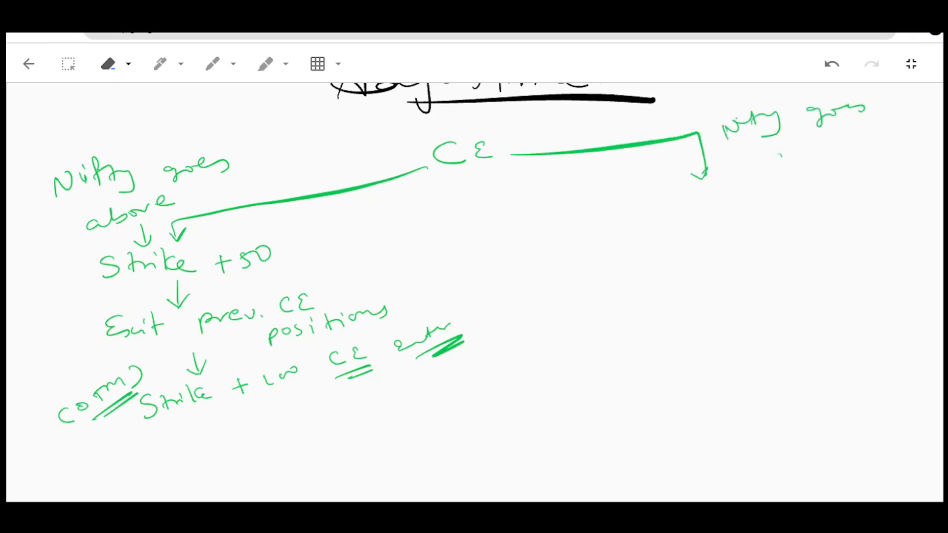
{"action": "left_click_drag", "start_coordinate": [782, 153], "coordinate": [868, 131]}
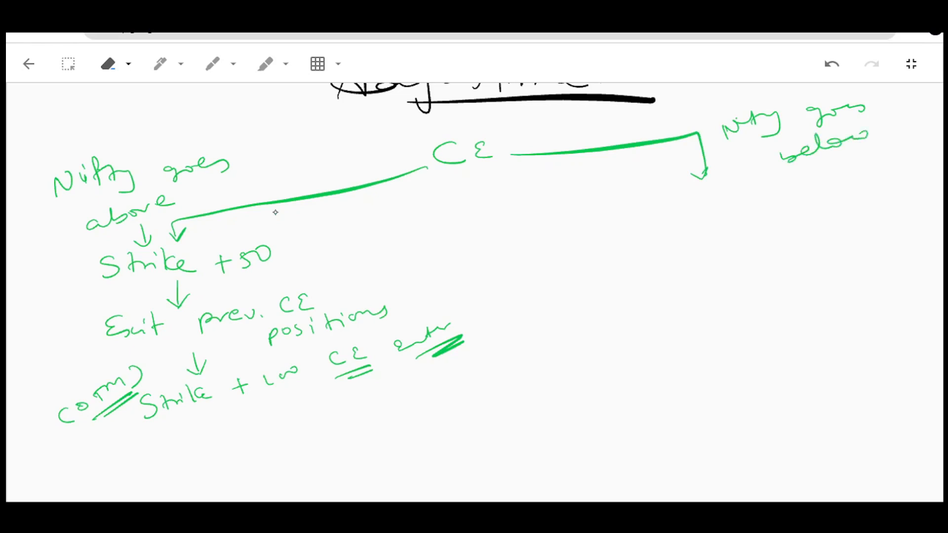
{"action": "mouse_move", "coordinate": [676, 212]}
{"action": "left_mouse_down"}
{"action": "mouse_move", "coordinate": [663, 230]}
{"action": "mouse_move", "coordinate": [779, 199]}
{"action": "mouse_move", "coordinate": [796, 181]}
{"action": "left_mouse_up"}
{"action": "left_click_drag", "start_coordinate": [812, 176], "coordinate": [810, 177]}
Add a down arrow to a second Strike - 100 CE, with linking arrows to and from Exit prev. CE positions.
{"action": "left_click_drag", "start_coordinate": [707, 227], "coordinate": [709, 242]}
{"action": "mouse_move", "coordinate": [634, 223]}
{"action": "left_mouse_down"}
{"action": "mouse_move", "coordinate": [391, 294]}
{"action": "mouse_move", "coordinate": [666, 264]}
{"action": "mouse_move", "coordinate": [655, 272]}
{"action": "mouse_move", "coordinate": [719, 277]}
{"action": "mouse_move", "coordinate": [830, 223]}
{"action": "left_mouse_up"}
{"action": "left_click_drag", "start_coordinate": [751, 291], "coordinate": [743, 305]}
{"action": "left_click_drag", "start_coordinate": [771, 284], "coordinate": [759, 298]}
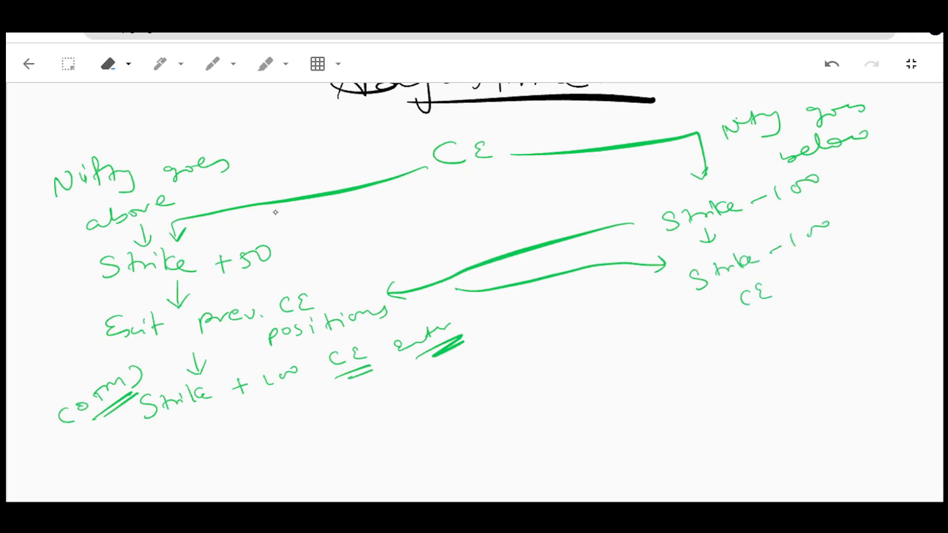
Write enter below the Strike - 100 CE note and add a double-underlined (ATM) beside it.
{"action": "left_click_drag", "start_coordinate": [727, 333], "coordinate": [792, 299]}
{"action": "mouse_move", "coordinate": [619, 359]}
{"action": "left_mouse_down"}
{"action": "mouse_move", "coordinate": [607, 376]}
{"action": "mouse_move", "coordinate": [669, 338]}
{"action": "mouse_move", "coordinate": [694, 344]}
{"action": "left_mouse_up"}
{"action": "left_click_drag", "start_coordinate": [643, 384], "coordinate": [694, 350]}
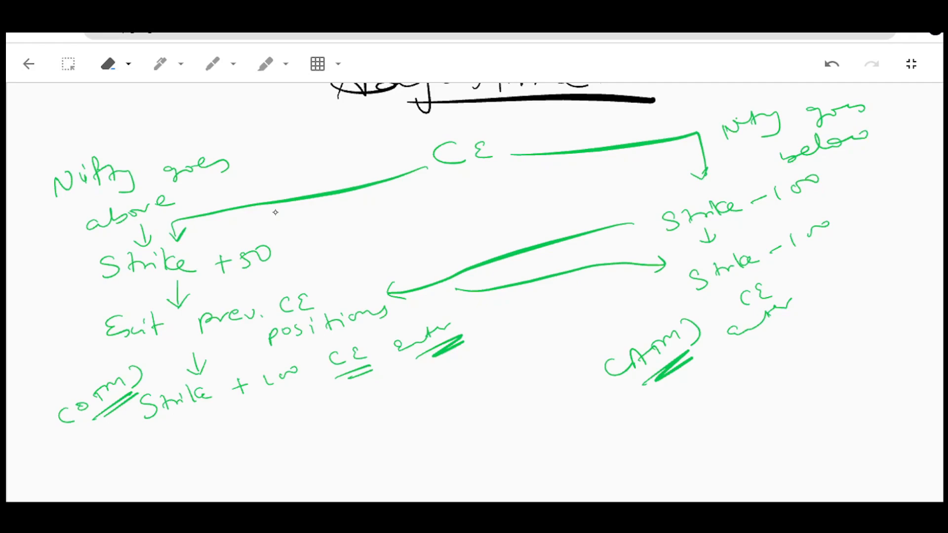
Switch to the NIFTY 50 chart and write PE underlined and opposite double-underlined in red.
{"action": "key", "text": "ctrl+Tab"}
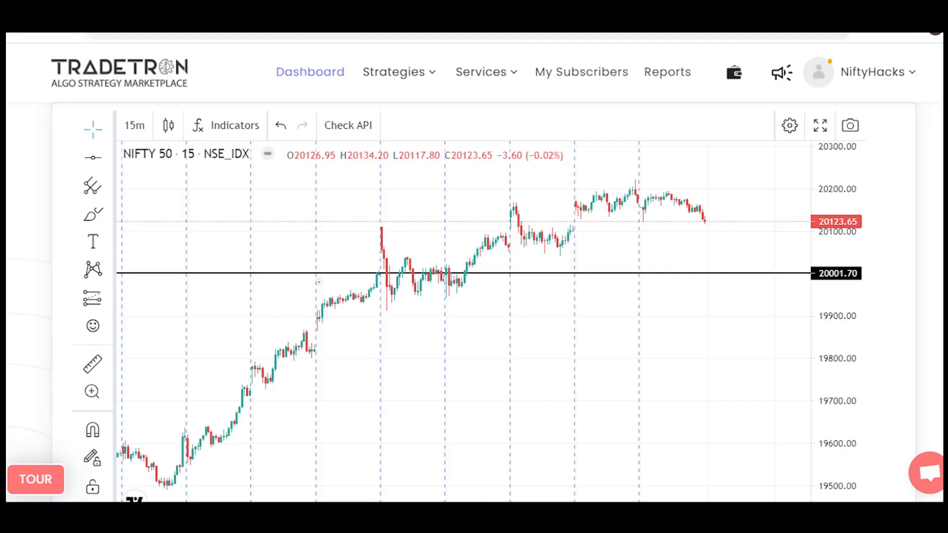
{"action": "mouse_move", "coordinate": [250, 220]}
{"action": "left_mouse_down"}
{"action": "mouse_move", "coordinate": [251, 231]}
{"action": "mouse_move", "coordinate": [289, 229]}
{"action": "left_mouse_up"}
{"action": "mouse_move", "coordinate": [251, 263]}
{"action": "left_mouse_down"}
{"action": "mouse_move", "coordinate": [398, 179]}
{"action": "mouse_move", "coordinate": [392, 190]}
{"action": "left_mouse_up"}
{"action": "left_click_drag", "start_coordinate": [352, 233], "coordinate": [441, 200]}
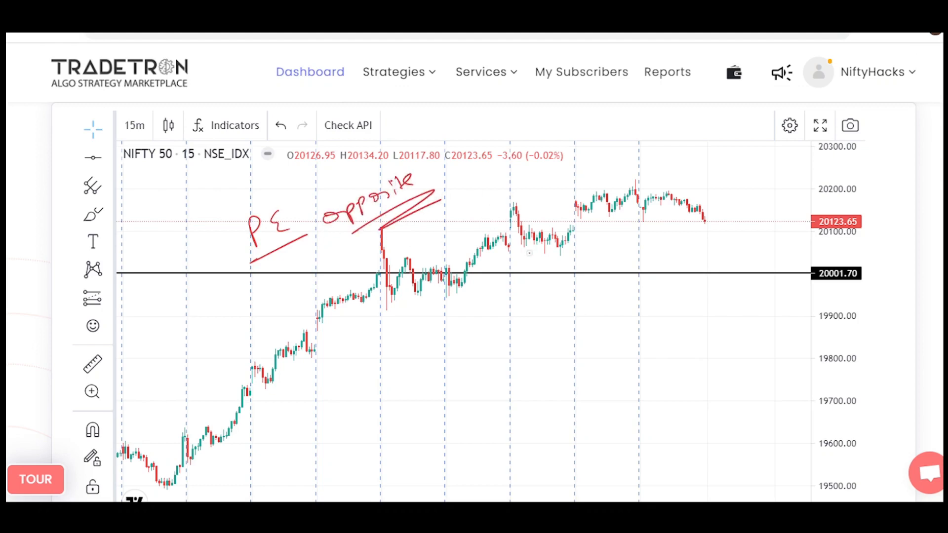
Draw a curved arrow from PE to an underlined Strike - 50 and add a down arrow beside it.
{"action": "mouse_move", "coordinate": [286, 243]}
{"action": "left_mouse_down"}
{"action": "mouse_move", "coordinate": [469, 309]}
{"action": "mouse_move", "coordinate": [549, 284]}
{"action": "mouse_move", "coordinate": [587, 295]}
{"action": "mouse_move", "coordinate": [662, 295]}
{"action": "left_mouse_up"}
{"action": "left_click_drag", "start_coordinate": [665, 291], "coordinate": [677, 290]}
{"action": "left_click_drag", "start_coordinate": [706, 294], "coordinate": [707, 325]}
{"action": "left_click_drag", "start_coordinate": [695, 316], "coordinate": [721, 307]}
{"action": "left_click_drag", "start_coordinate": [502, 324], "coordinate": [656, 304]}
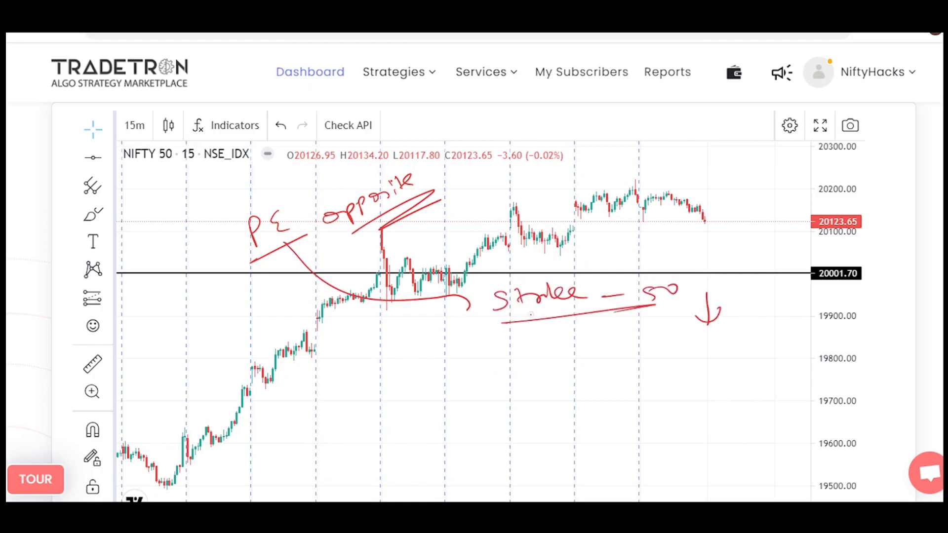
Link Strike - 50 to an underlined Strike - 100, and write PE below it with an arrow to underlined OTM.
{"action": "mouse_move", "coordinate": [534, 321]}
{"action": "left_mouse_down"}
{"action": "mouse_move", "coordinate": [590, 357]}
{"action": "mouse_move", "coordinate": [746, 341]}
{"action": "left_mouse_up"}
{"action": "left_click_drag", "start_coordinate": [689, 369], "coordinate": [758, 356]}
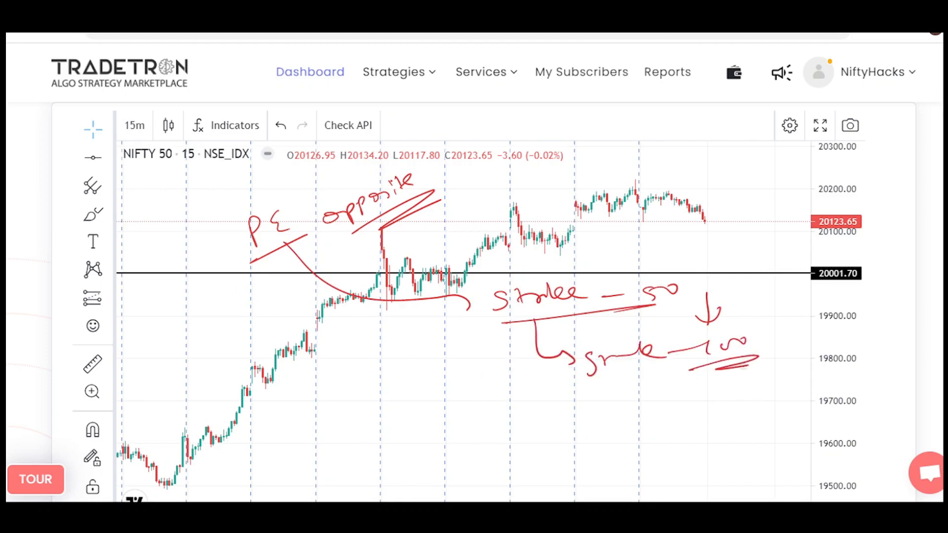
{"action": "mouse_move", "coordinate": [575, 424]}
{"action": "left_mouse_down"}
{"action": "mouse_move", "coordinate": [585, 403]}
{"action": "mouse_move", "coordinate": [613, 412]}
{"action": "left_mouse_up"}
{"action": "left_click_drag", "start_coordinate": [568, 433], "coordinate": [635, 423]}
{"action": "mouse_move", "coordinate": [518, 415]}
{"action": "left_mouse_down"}
{"action": "mouse_move", "coordinate": [544, 411]}
{"action": "mouse_move", "coordinate": [535, 418]}
{"action": "left_mouse_up"}
{"action": "left_click_drag", "start_coordinate": [441, 401], "coordinate": [465, 397]}
{"action": "left_click_drag", "start_coordinate": [453, 398], "coordinate": [492, 393]}
{"action": "mouse_move", "coordinate": [443, 423]}
{"action": "left_mouse_down"}
{"action": "mouse_move", "coordinate": [502, 403]}
{"action": "mouse_move", "coordinate": [504, 411]}
{"action": "left_mouse_up"}
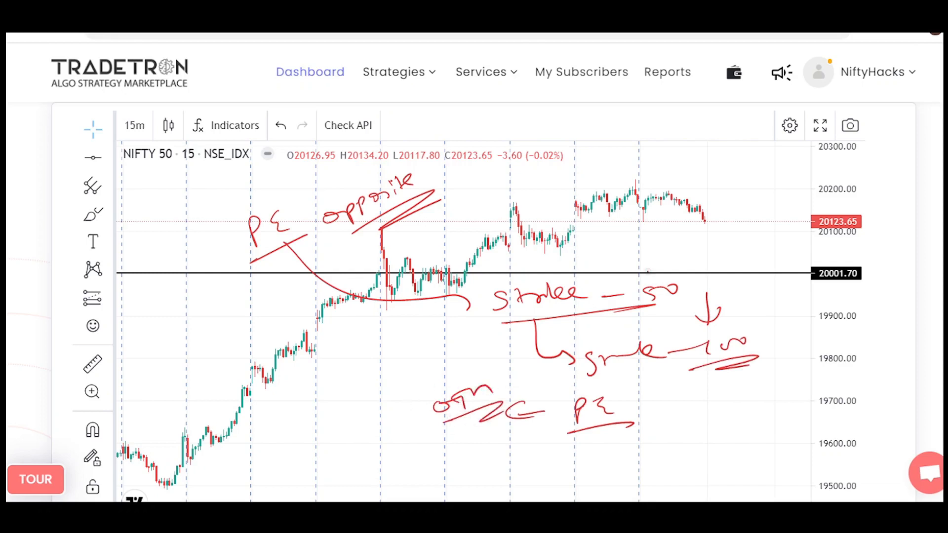
Draw an upward arrow from Strike to +100 and box the +100.
{"action": "left_click_drag", "start_coordinate": [574, 282], "coordinate": [606, 255]}
{"action": "left_click_drag", "start_coordinate": [598, 257], "coordinate": [606, 267]}
{"action": "mouse_move", "coordinate": [611, 249]}
{"action": "left_mouse_down"}
{"action": "mouse_move", "coordinate": [626, 240]}
{"action": "mouse_move", "coordinate": [626, 257]}
{"action": "left_mouse_up"}
{"action": "mouse_move", "coordinate": [631, 243]}
{"action": "left_mouse_down"}
{"action": "mouse_move", "coordinate": [639, 249]}
{"action": "mouse_move", "coordinate": [661, 231]}
{"action": "left_mouse_up"}
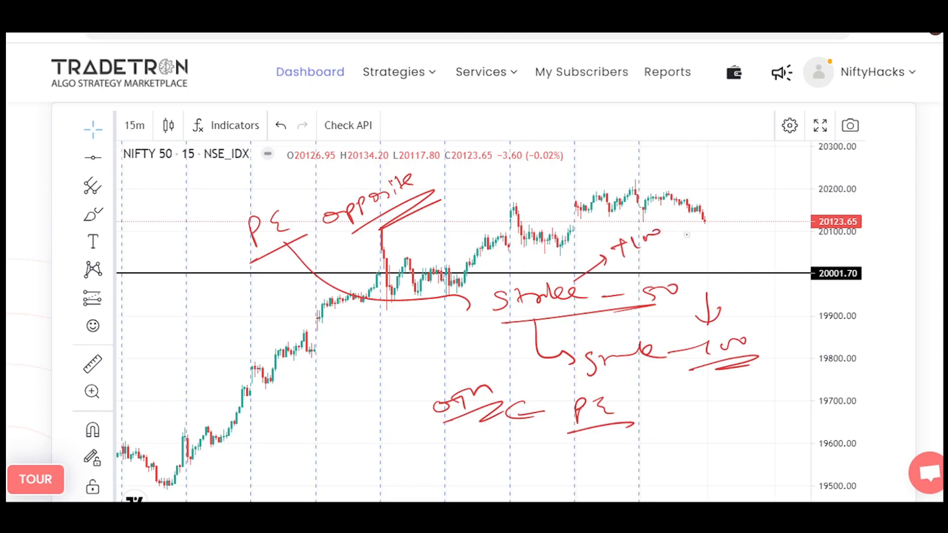
{"action": "mouse_move", "coordinate": [611, 237]}
{"action": "left_mouse_down"}
{"action": "mouse_move", "coordinate": [605, 264]}
{"action": "mouse_move", "coordinate": [615, 232]}
{"action": "left_mouse_up"}
Add PE with a tick and an underlined ATM near the boxed +100, and clear all red notes from the chart.
{"action": "left_click_drag", "start_coordinate": [701, 184], "coordinate": [725, 193]}
{"action": "left_click_drag", "start_coordinate": [705, 217], "coordinate": [808, 157]}
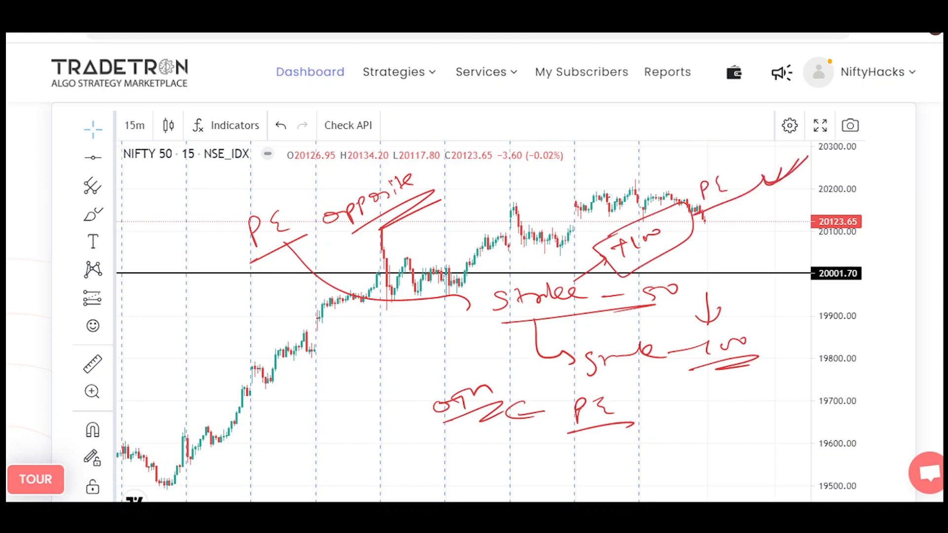
{"action": "left_click_drag", "start_coordinate": [607, 198], "coordinate": [659, 167]}
{"action": "mouse_move", "coordinate": [612, 196]}
{"action": "left_mouse_down"}
{"action": "mouse_move", "coordinate": [677, 172]}
{"action": "mouse_move", "coordinate": [696, 175]}
{"action": "left_mouse_up"}
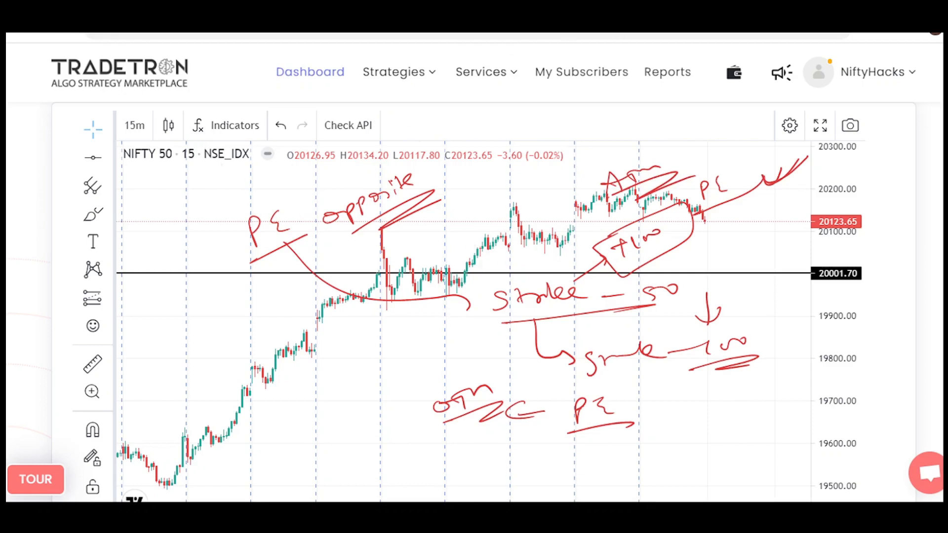
{"action": "key", "text": "e"}
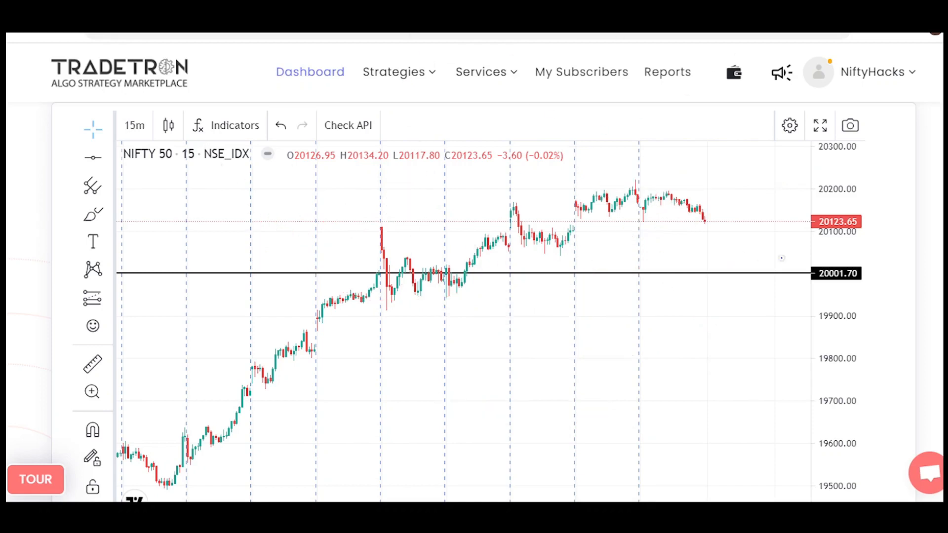
Circle the horizontal line's price in blue and write a double-underlined 19950 with a down arrow below the line.
{"action": "left_click_drag", "start_coordinate": [834, 260], "coordinate": [845, 266]}
{"action": "mouse_move", "coordinate": [479, 316]}
{"action": "left_mouse_down"}
{"action": "mouse_move", "coordinate": [482, 333]}
{"action": "mouse_move", "coordinate": [514, 337]}
{"action": "left_mouse_up"}
{"action": "left_click_drag", "start_coordinate": [534, 322], "coordinate": [559, 320]}
{"action": "left_click_drag", "start_coordinate": [484, 349], "coordinate": [546, 351]}
{"action": "left_click", "coordinate": [571, 320]}
{"action": "left_click_drag", "start_coordinate": [572, 318], "coordinate": [579, 327]}
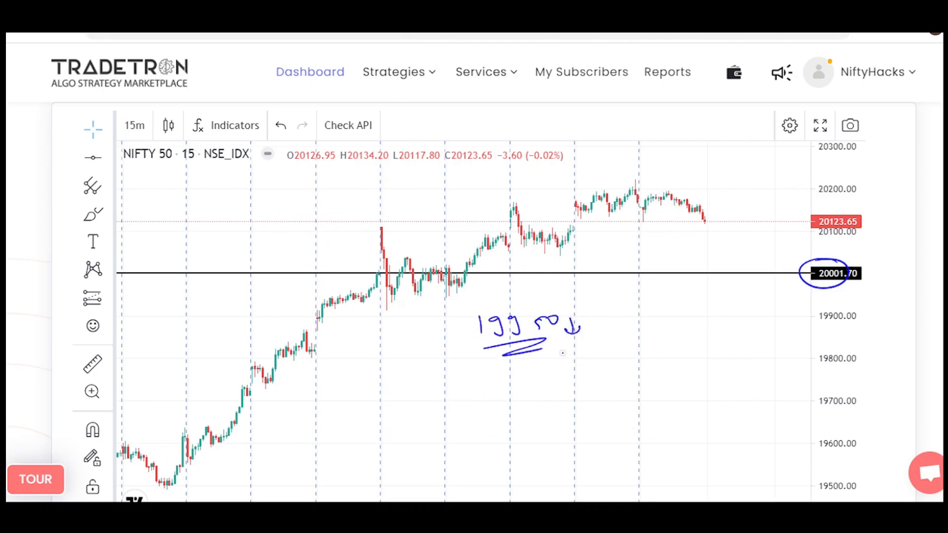
Write 19900 PE under 19950, double-underline it and add a tick.
{"action": "mouse_move", "coordinate": [461, 386]}
{"action": "left_mouse_down"}
{"action": "mouse_move", "coordinate": [461, 404]}
{"action": "mouse_move", "coordinate": [477, 405]}
{"action": "left_mouse_up"}
{"action": "left_click_drag", "start_coordinate": [492, 388], "coordinate": [494, 404]}
{"action": "mouse_move", "coordinate": [512, 390]}
{"action": "left_mouse_down"}
{"action": "mouse_move", "coordinate": [573, 375]}
{"action": "mouse_move", "coordinate": [590, 383]}
{"action": "left_mouse_up"}
{"action": "left_click_drag", "start_coordinate": [507, 415], "coordinate": [533, 423]}
{"action": "left_click_drag", "start_coordinate": [610, 388], "coordinate": [640, 373]}
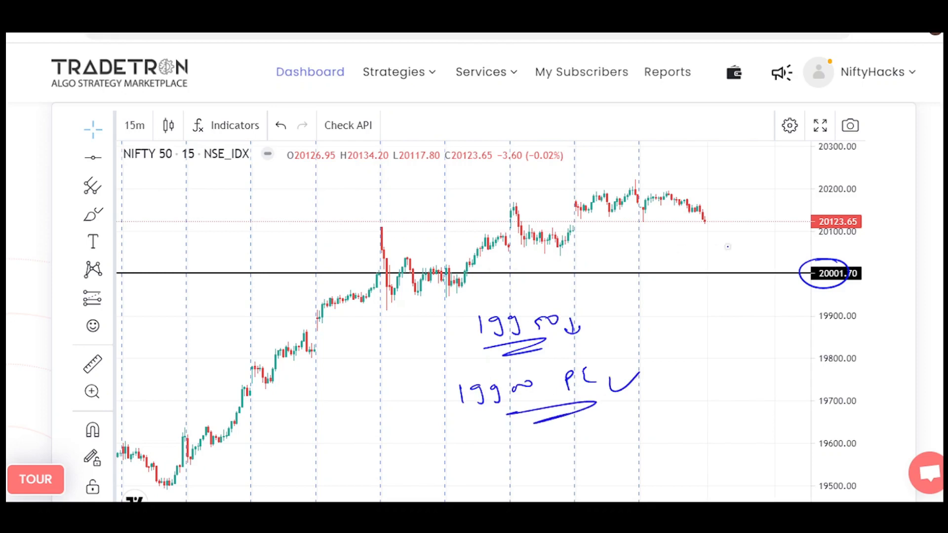
Cross out the circled line price and write 19800 below 19900 PE with a down arrow leading to it.
{"action": "mouse_move", "coordinate": [780, 262]}
{"action": "left_mouse_down"}
{"action": "mouse_move", "coordinate": [804, 275]}
{"action": "mouse_move", "coordinate": [775, 288]}
{"action": "left_mouse_up"}
{"action": "mouse_move", "coordinate": [443, 397]}
{"action": "left_mouse_down"}
{"action": "mouse_move", "coordinate": [441, 425]}
{"action": "mouse_move", "coordinate": [466, 452]}
{"action": "left_mouse_up"}
{"action": "mouse_move", "coordinate": [488, 434]}
{"action": "left_mouse_down"}
{"action": "mouse_move", "coordinate": [480, 452]}
{"action": "mouse_move", "coordinate": [499, 443]}
{"action": "left_mouse_up"}
{"action": "left_click", "coordinate": [502, 436]}
{"action": "mouse_move", "coordinate": [518, 430]}
{"action": "left_mouse_down"}
{"action": "mouse_move", "coordinate": [513, 441]}
{"action": "mouse_move", "coordinate": [535, 428]}
{"action": "left_mouse_up"}
Box 19900 PE and connect it by an arrow to a circled pn.
{"action": "mouse_move", "coordinate": [465, 378]}
{"action": "left_mouse_down"}
{"action": "mouse_move", "coordinate": [478, 376]}
{"action": "mouse_move", "coordinate": [458, 390]}
{"action": "left_mouse_up"}
{"action": "mouse_move", "coordinate": [637, 363]}
{"action": "left_mouse_down"}
{"action": "mouse_move", "coordinate": [686, 345]}
{"action": "mouse_move", "coordinate": [673, 363]}
{"action": "left_mouse_up"}
{"action": "mouse_move", "coordinate": [717, 339]}
{"action": "left_mouse_down"}
{"action": "mouse_move", "coordinate": [748, 338]}
{"action": "mouse_move", "coordinate": [744, 327]}
{"action": "left_mouse_up"}
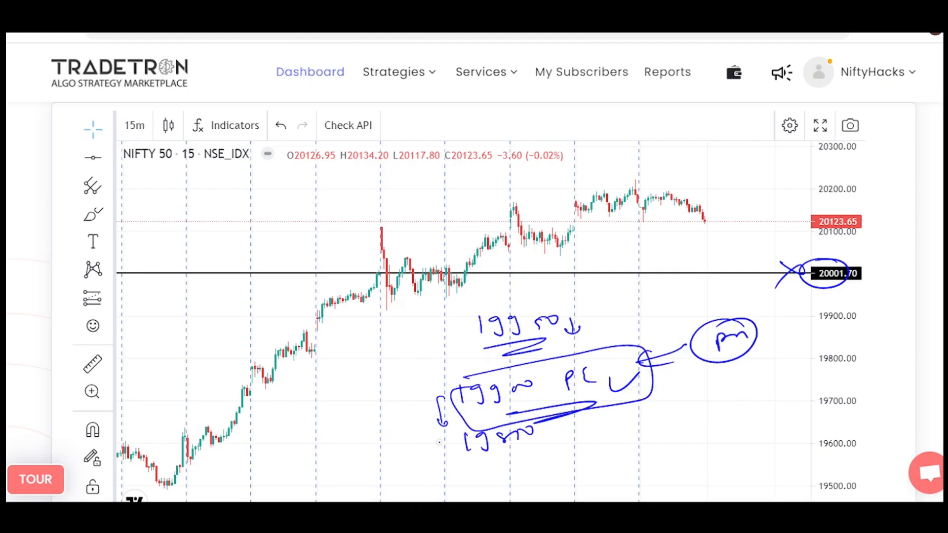
Underline 19800 with a down arrow beside it, and write a separate underlined 19800 PE over the earlier candles.
{"action": "left_click_drag", "start_coordinate": [501, 445], "coordinate": [526, 449]}
{"action": "mouse_move", "coordinate": [557, 427]}
{"action": "left_mouse_down"}
{"action": "mouse_move", "coordinate": [558, 440]}
{"action": "mouse_move", "coordinate": [564, 432]}
{"action": "left_mouse_up"}
{"action": "mouse_move", "coordinate": [202, 353]}
{"action": "left_mouse_down"}
{"action": "mouse_move", "coordinate": [211, 371]}
{"action": "mouse_move", "coordinate": [229, 371]}
{"action": "left_mouse_up"}
{"action": "left_click_drag", "start_coordinate": [240, 341], "coordinate": [245, 355]}
{"action": "left_click_drag", "start_coordinate": [251, 341], "coordinate": [269, 333]}
{"action": "left_click_drag", "start_coordinate": [220, 379], "coordinate": [277, 345]}
{"action": "left_click_drag", "start_coordinate": [289, 337], "coordinate": [304, 316]}
{"action": "left_click_drag", "start_coordinate": [299, 325], "coordinate": [318, 316]}
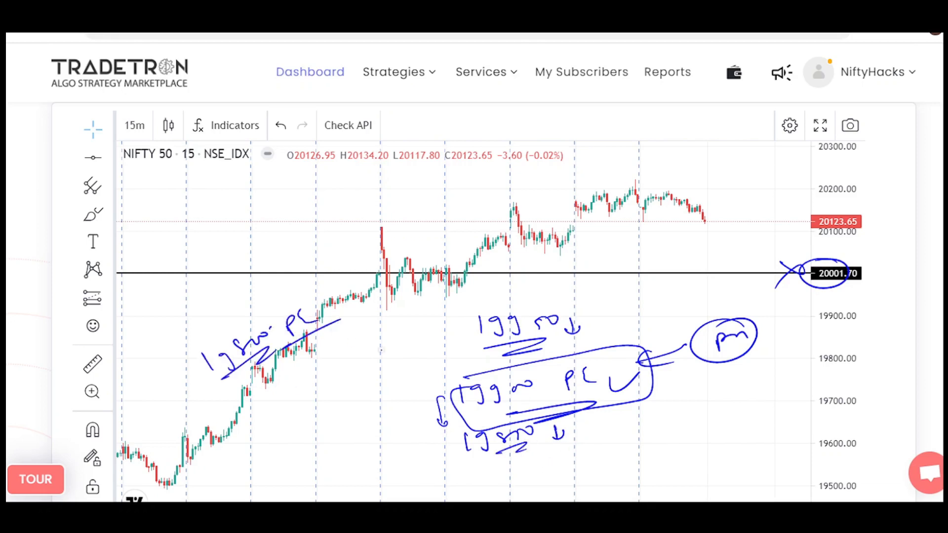
{"action": "left_click_drag", "start_coordinate": [279, 351], "coordinate": [341, 320]}
Cross out the boxed 19900 PE, and box 19800 PE with an arrow coming from an underlined pn.
{"action": "left_click_drag", "start_coordinate": [403, 396], "coordinate": [463, 385]}
{"action": "left_click_drag", "start_coordinate": [387, 380], "coordinate": [428, 390]}
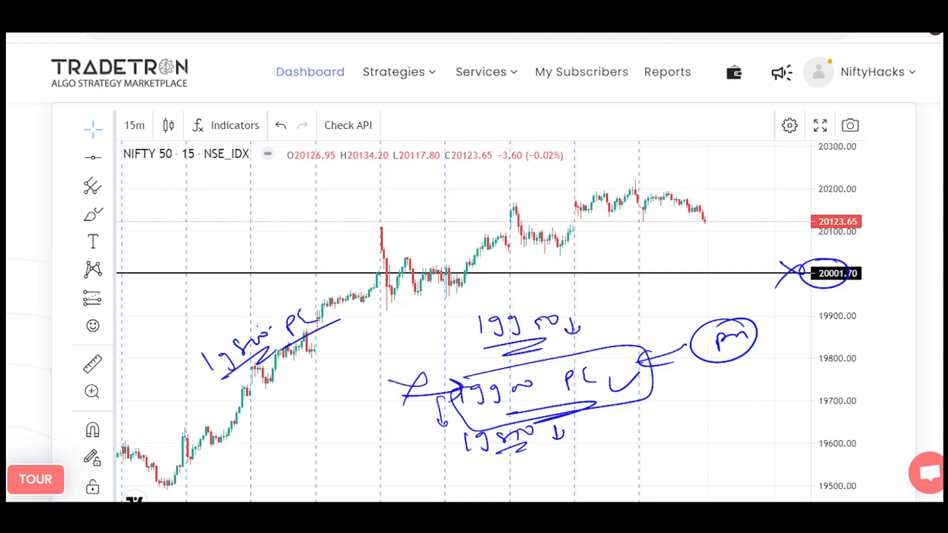
{"action": "mouse_move", "coordinate": [249, 312]}
{"action": "left_mouse_down"}
{"action": "mouse_move", "coordinate": [283, 381]}
{"action": "mouse_move", "coordinate": [313, 363]}
{"action": "left_mouse_up"}
{"action": "left_click_drag", "start_coordinate": [248, 315], "coordinate": [276, 390]}
{"action": "mouse_move", "coordinate": [218, 251]}
{"action": "left_mouse_down"}
{"action": "mouse_move", "coordinate": [237, 300]}
{"action": "mouse_move", "coordinate": [248, 287]}
{"action": "left_mouse_up"}
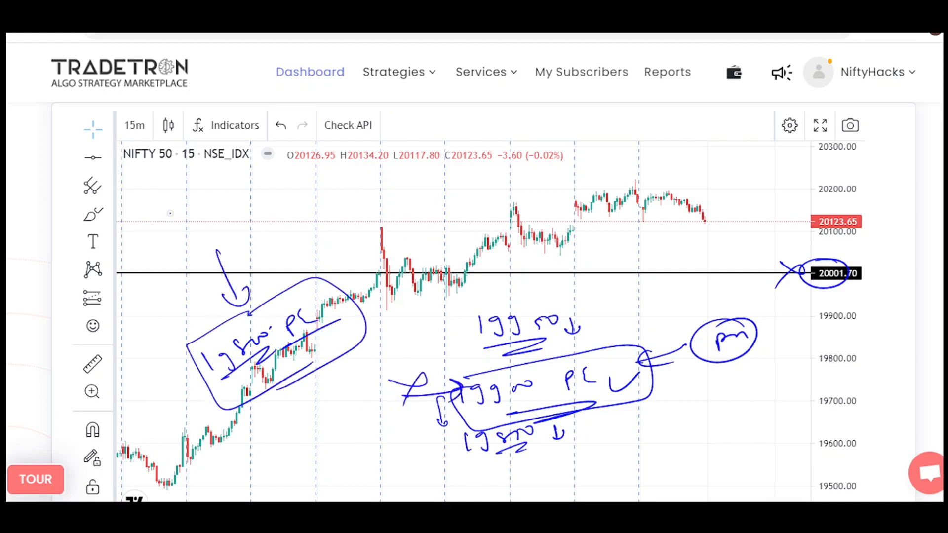
{"action": "left_click_drag", "start_coordinate": [170, 213], "coordinate": [184, 234]}
{"action": "left_click_drag", "start_coordinate": [172, 219], "coordinate": [190, 206]}
{"action": "mouse_move", "coordinate": [181, 242]}
{"action": "left_mouse_down"}
{"action": "mouse_move", "coordinate": [219, 214]}
{"action": "mouse_move", "coordinate": [199, 199]}
{"action": "left_mouse_up"}
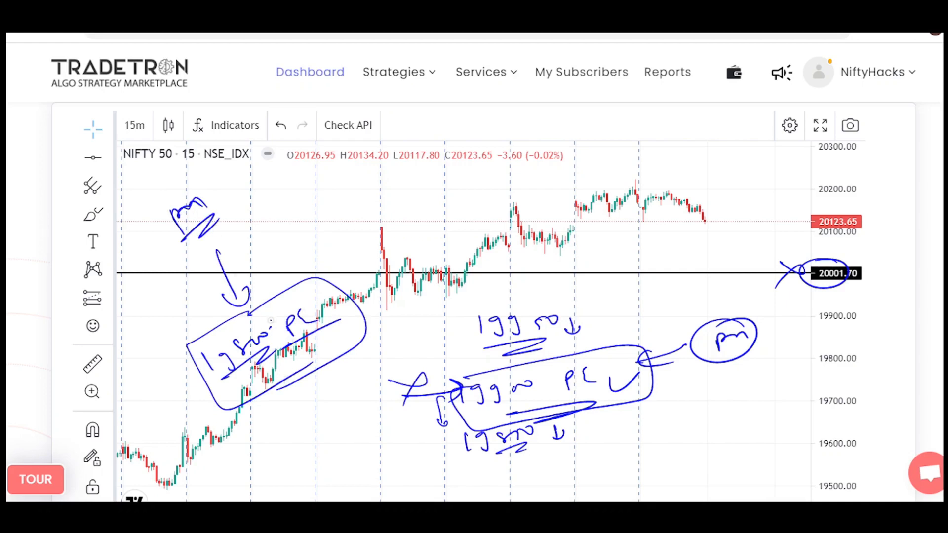
Write an underlined 19900 with an up arrow and a double-underlined +100 beneath it.
{"action": "mouse_move", "coordinate": [303, 197]}
{"action": "left_mouse_down"}
{"action": "mouse_move", "coordinate": [306, 216]}
{"action": "mouse_move", "coordinate": [324, 217]}
{"action": "left_mouse_up"}
{"action": "mouse_move", "coordinate": [337, 198]}
{"action": "left_mouse_down"}
{"action": "mouse_move", "coordinate": [341, 217]}
{"action": "mouse_move", "coordinate": [384, 191]}
{"action": "left_mouse_up"}
{"action": "left_click_drag", "start_coordinate": [327, 232], "coordinate": [386, 213]}
{"action": "mouse_move", "coordinate": [401, 206]}
{"action": "left_mouse_down"}
{"action": "mouse_move", "coordinate": [395, 180]}
{"action": "mouse_move", "coordinate": [405, 188]}
{"action": "left_mouse_up"}
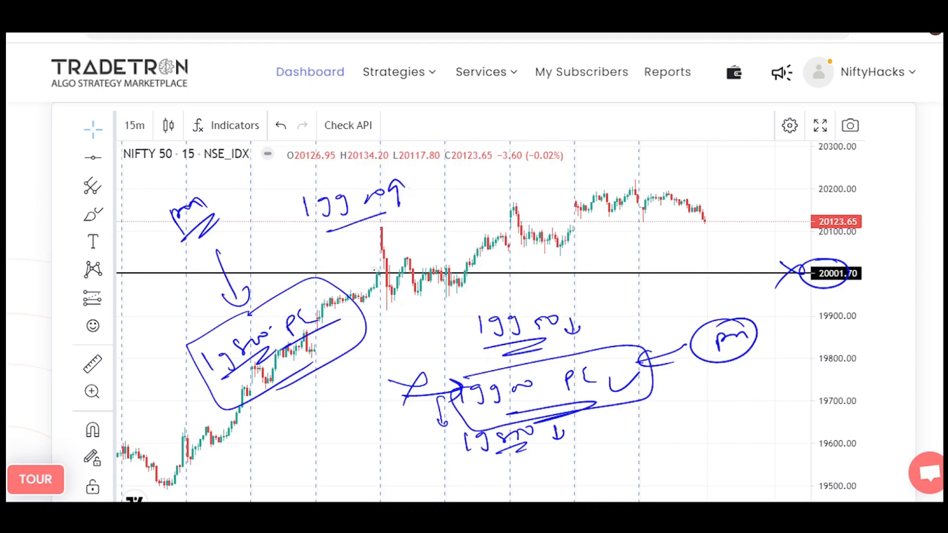
{"action": "left_click_drag", "start_coordinate": [363, 270], "coordinate": [385, 260]}
{"action": "mouse_move", "coordinate": [376, 251]}
{"action": "left_mouse_down"}
{"action": "mouse_move", "coordinate": [379, 273]}
{"action": "mouse_move", "coordinate": [398, 264]}
{"action": "left_mouse_up"}
{"action": "left_click_drag", "start_coordinate": [406, 251], "coordinate": [420, 245]}
{"action": "left_click_drag", "start_coordinate": [379, 284], "coordinate": [430, 258]}
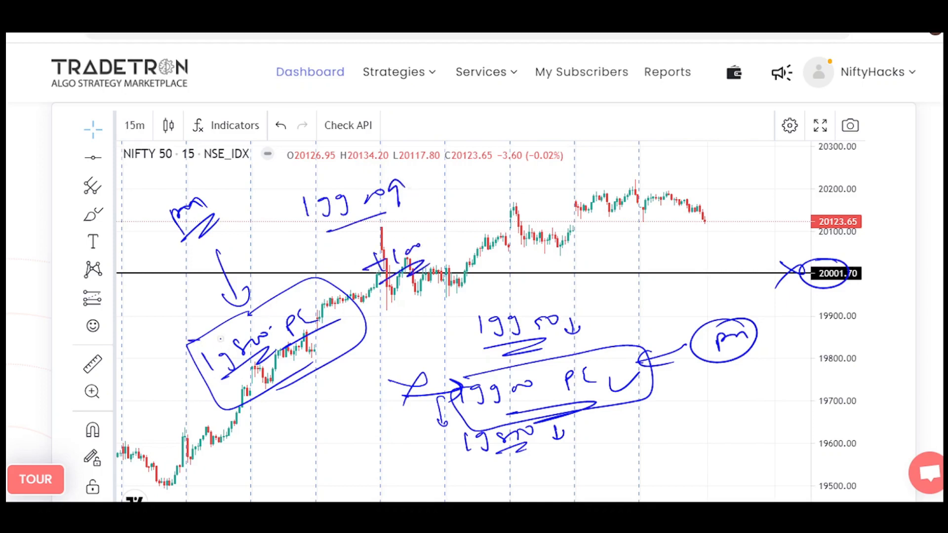
Cross out the boxed 19800 PE and write an underlined 19900 PE above the candles.
{"action": "left_click_drag", "start_coordinate": [202, 341], "coordinate": [236, 316]}
{"action": "left_click_drag", "start_coordinate": [213, 334], "coordinate": [216, 371]}
{"action": "mouse_move", "coordinate": [460, 172]}
{"action": "left_mouse_down"}
{"action": "mouse_move", "coordinate": [465, 187]}
{"action": "mouse_move", "coordinate": [500, 187]}
{"action": "left_mouse_up"}
{"action": "mouse_move", "coordinate": [506, 172]}
{"action": "left_mouse_down"}
{"action": "mouse_move", "coordinate": [568, 157]}
{"action": "mouse_move", "coordinate": [582, 165]}
{"action": "left_mouse_up"}
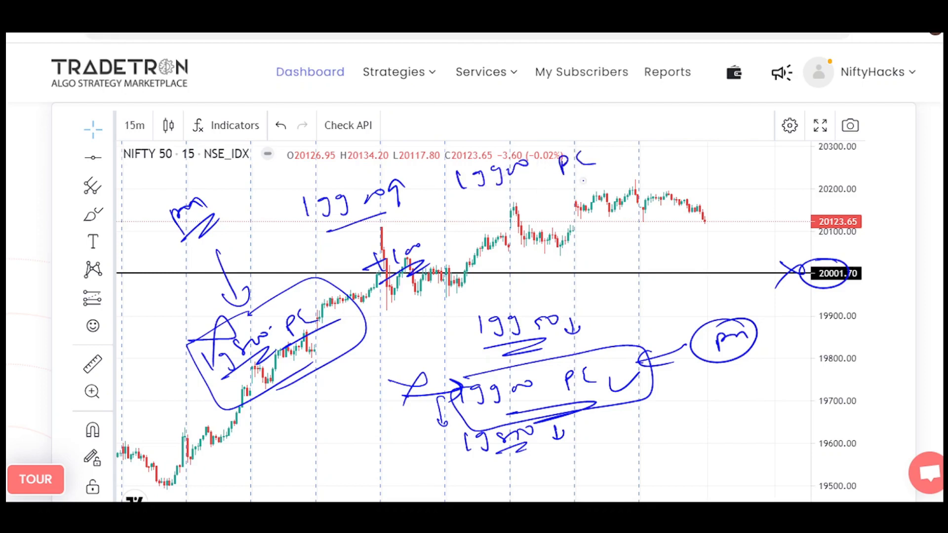
{"action": "left_click_drag", "start_coordinate": [493, 208], "coordinate": [591, 179]}
Tick the new 19900 PE and write a double-underlined ATM beside it.
{"action": "left_click_drag", "start_coordinate": [639, 157], "coordinate": [684, 140]}
{"action": "left_click_drag", "start_coordinate": [612, 212], "coordinate": [647, 194]}
{"action": "left_click_drag", "start_coordinate": [618, 198], "coordinate": [672, 174]}
{"action": "left_click_drag", "start_coordinate": [612, 214], "coordinate": [722, 198]}
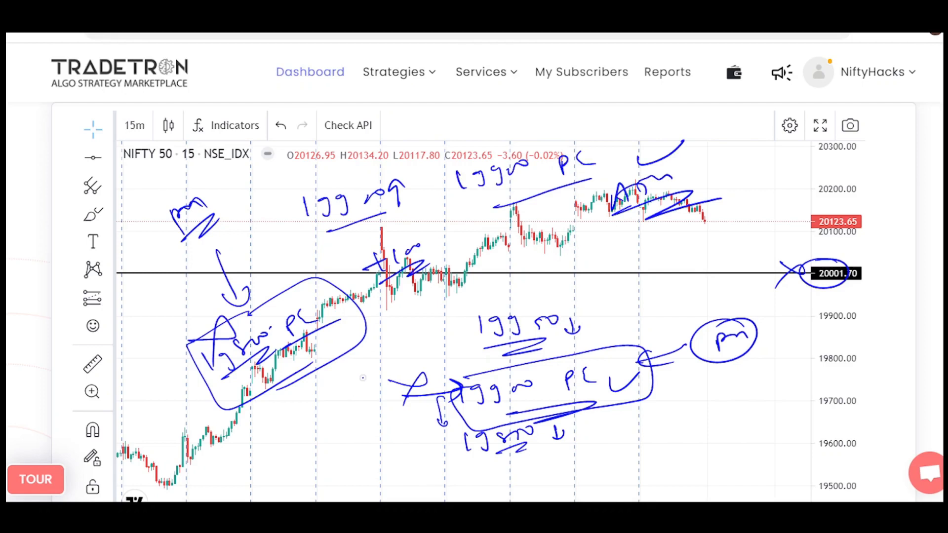
Write -50 and a double-underlined +100 below the ATM note.
{"action": "left_click_drag", "start_coordinate": [578, 256], "coordinate": [599, 249]}
{"action": "left_click_drag", "start_coordinate": [616, 239], "coordinate": [606, 253]}
{"action": "left_click_drag", "start_coordinate": [620, 243], "coordinate": [677, 246]}
{"action": "mouse_move", "coordinate": [679, 236]}
{"action": "left_mouse_down"}
{"action": "mouse_move", "coordinate": [674, 251]}
{"action": "mouse_move", "coordinate": [719, 235]}
{"action": "left_mouse_up"}
{"action": "left_click_drag", "start_coordinate": [687, 249], "coordinate": [737, 256]}
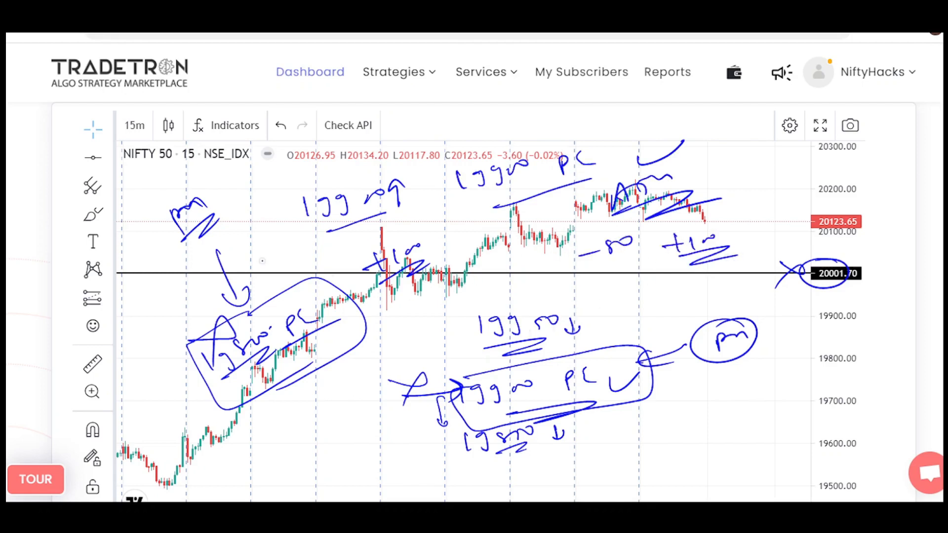
Write +50 and -100 with Strike above and underline them, and add an underlined Strike beside the +100 note.
{"action": "left_click_drag", "start_coordinate": [241, 196], "coordinate": [261, 187]}
{"action": "left_click_drag", "start_coordinate": [253, 182], "coordinate": [250, 200]}
{"action": "left_click_drag", "start_coordinate": [268, 185], "coordinate": [336, 151]}
{"action": "left_click_drag", "start_coordinate": [349, 154], "coordinate": [353, 148]}
{"action": "left_click_drag", "start_coordinate": [270, 210], "coordinate": [359, 168]}
{"action": "left_click_drag", "start_coordinate": [294, 202], "coordinate": [363, 169]}
{"action": "mouse_move", "coordinate": [270, 152]}
{"action": "left_mouse_down"}
{"action": "mouse_move", "coordinate": [261, 168]}
{"action": "mouse_move", "coordinate": [324, 138]}
{"action": "left_mouse_up"}
{"action": "left_click_drag", "start_coordinate": [276, 170], "coordinate": [349, 140]}
{"action": "mouse_move", "coordinate": [736, 208]}
{"action": "left_mouse_down"}
{"action": "mouse_move", "coordinate": [733, 215]}
{"action": "mouse_move", "coordinate": [736, 205]}
{"action": "left_mouse_up"}
{"action": "mouse_move", "coordinate": [741, 203]}
{"action": "left_mouse_down"}
{"action": "mouse_move", "coordinate": [801, 192]}
{"action": "mouse_move", "coordinate": [730, 223]}
{"action": "mouse_move", "coordinate": [763, 231]}
{"action": "left_mouse_up"}
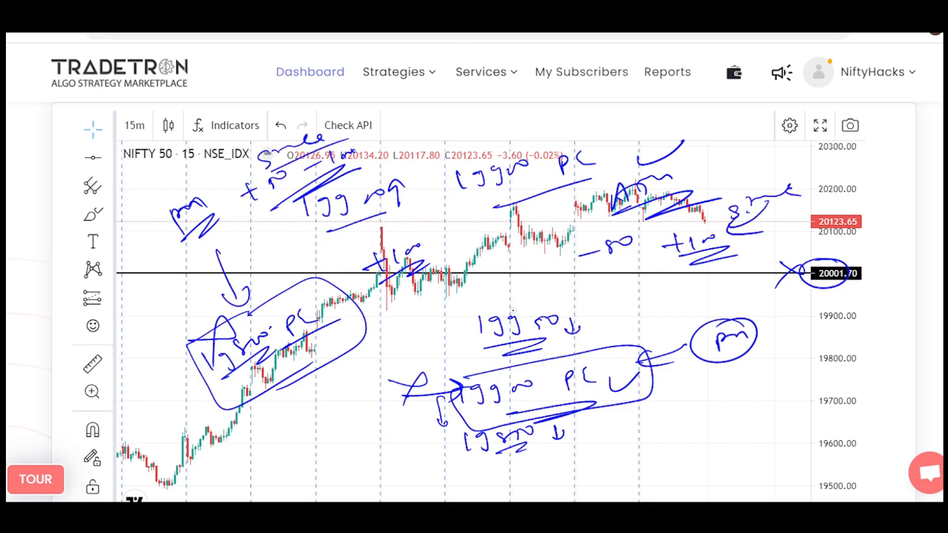
Return to the whiteboard and draw a red arrow from PE down to Strike - 50.
{"action": "key", "text": "Escape"}
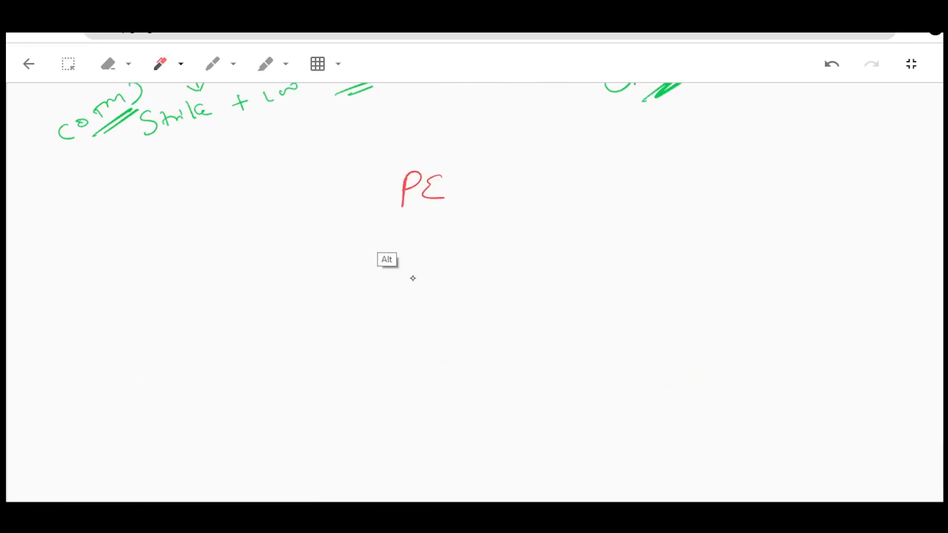
{"action": "mouse_move", "coordinate": [383, 201]}
{"action": "left_mouse_down"}
{"action": "mouse_move", "coordinate": [328, 241]}
{"action": "mouse_move", "coordinate": [342, 250]}
{"action": "left_mouse_up"}
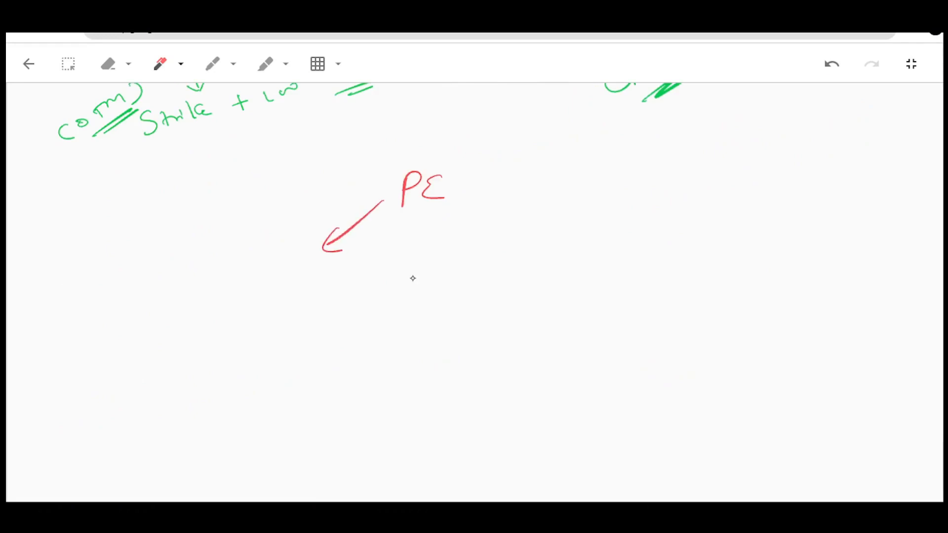
{"action": "mouse_move", "coordinate": [231, 263]}
{"action": "left_mouse_down"}
{"action": "mouse_move", "coordinate": [220, 281]}
{"action": "mouse_move", "coordinate": [263, 270]}
{"action": "mouse_move", "coordinate": [297, 276]}
{"action": "left_mouse_up"}
{"action": "left_click_drag", "start_coordinate": [310, 273], "coordinate": [326, 272]}
{"action": "mouse_move", "coordinate": [339, 266]}
{"action": "left_mouse_down"}
{"action": "mouse_move", "coordinate": [337, 283]}
{"action": "mouse_move", "coordinate": [357, 271]}
{"action": "left_mouse_up"}
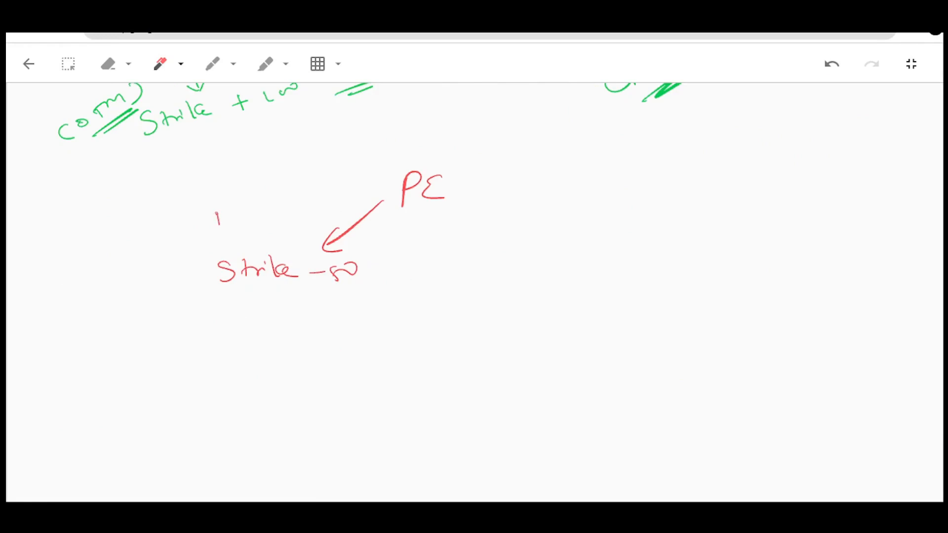
Write Nifty goes below above Strike - 50 and double-underline Nifty.
{"action": "left_click_drag", "start_coordinate": [216, 223], "coordinate": [234, 205]}
{"action": "mouse_move", "coordinate": [236, 213]}
{"action": "left_mouse_down"}
{"action": "mouse_move", "coordinate": [247, 195]}
{"action": "mouse_move", "coordinate": [264, 201]}
{"action": "left_mouse_up"}
{"action": "mouse_move", "coordinate": [256, 200]}
{"action": "left_mouse_down"}
{"action": "mouse_move", "coordinate": [261, 220]}
{"action": "mouse_move", "coordinate": [273, 216]}
{"action": "left_mouse_up"}
{"action": "left_click_drag", "start_coordinate": [247, 232], "coordinate": [290, 209]}
{"action": "mouse_move", "coordinate": [294, 210]}
{"action": "left_mouse_down"}
{"action": "mouse_move", "coordinate": [325, 190]}
{"action": "mouse_move", "coordinate": [310, 228]}
{"action": "mouse_move", "coordinate": [350, 204]}
{"action": "left_mouse_up"}
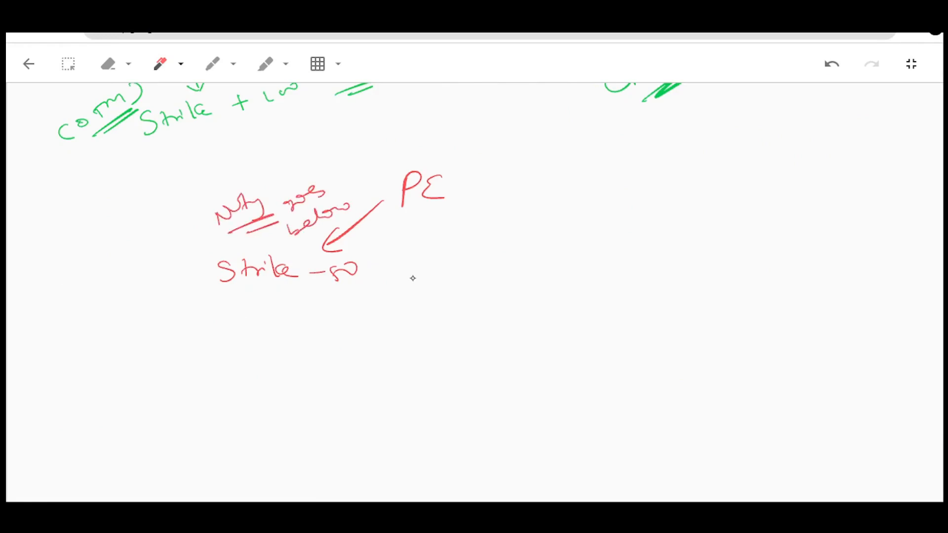
Link Nifty goes below through Strike - 50 to a crossed current positions note, leading on to Enter in pn - 100 strike.
{"action": "left_click_drag", "start_coordinate": [290, 252], "coordinate": [303, 251]}
{"action": "mouse_move", "coordinate": [320, 286]}
{"action": "left_mouse_down"}
{"action": "mouse_move", "coordinate": [448, 312]}
{"action": "mouse_move", "coordinate": [438, 321]}
{"action": "mouse_move", "coordinate": [491, 311]}
{"action": "mouse_move", "coordinate": [465, 344]}
{"action": "mouse_move", "coordinate": [561, 323]}
{"action": "left_mouse_up"}
{"action": "mouse_move", "coordinate": [469, 384]}
{"action": "left_mouse_down"}
{"action": "mouse_move", "coordinate": [478, 368]}
{"action": "mouse_move", "coordinate": [561, 364]}
{"action": "left_mouse_up"}
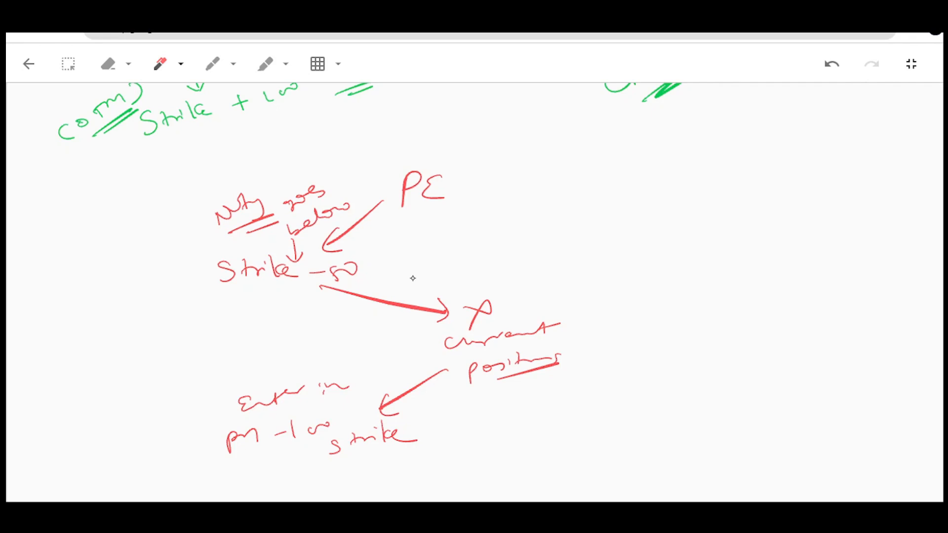
Branch PE to Strike + 100 labelled Nifty goes above, linked through current positions to Enter in pn + 100 strike.
{"action": "mouse_move", "coordinate": [477, 188]}
{"action": "left_mouse_down"}
{"action": "mouse_move", "coordinate": [703, 202]}
{"action": "mouse_move", "coordinate": [696, 212]}
{"action": "left_mouse_up"}
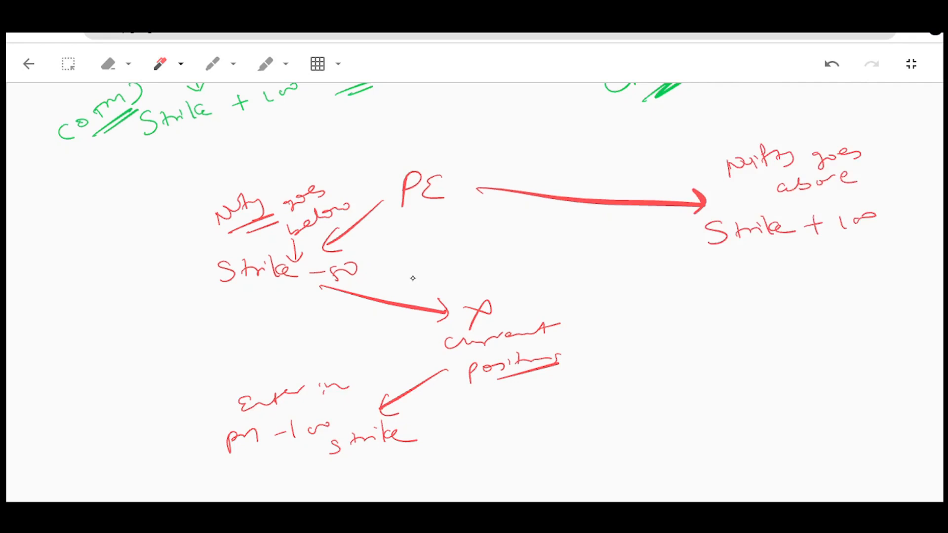
{"action": "mouse_move", "coordinate": [707, 256]}
{"action": "left_mouse_down"}
{"action": "mouse_move", "coordinate": [597, 321]}
{"action": "mouse_move", "coordinate": [610, 326]}
{"action": "mouse_move", "coordinate": [592, 364]}
{"action": "left_mouse_up"}
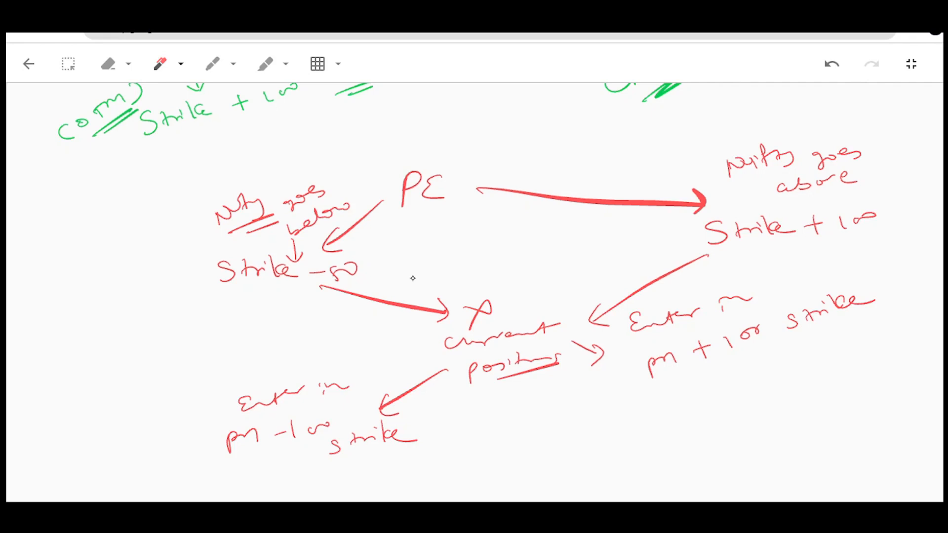
Write an underlined OTM with an arrow to Enter in pn - 100 strike, and mark the Enter in pn + 100 strike note.
{"action": "left_click_drag", "start_coordinate": [159, 410], "coordinate": [195, 421]}
{"action": "left_click_drag", "start_coordinate": [123, 393], "coordinate": [160, 371]}
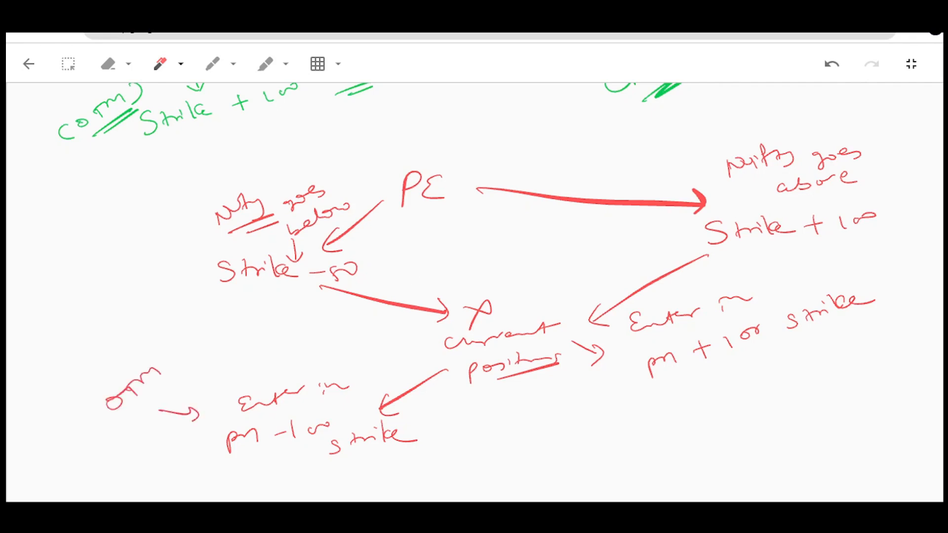
{"action": "left_click_drag", "start_coordinate": [133, 413], "coordinate": [181, 384]}
{"action": "left_click_drag", "start_coordinate": [773, 303], "coordinate": [859, 259]}
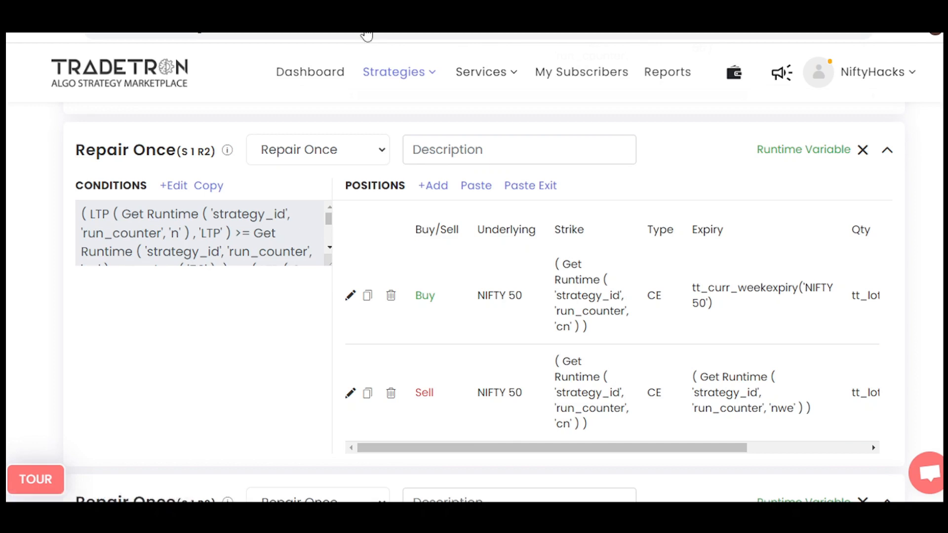
Open the Repair Once (S 1 R2) conditions in Tradetron and circle LTP, Get Runtime cn and Number 50 in the first condition.
{"action": "left_click", "coordinate": [174, 185]}
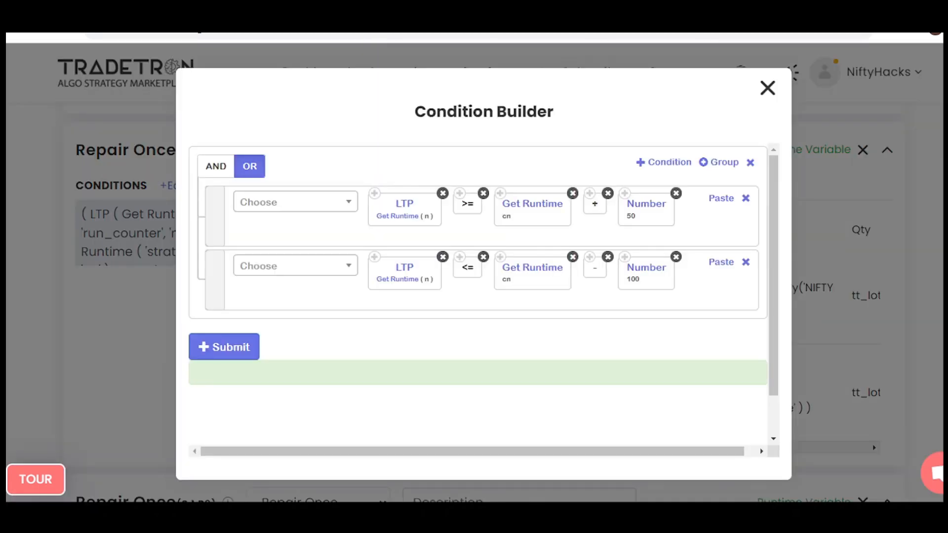
{"action": "mouse_move", "coordinate": [385, 199]}
{"action": "left_mouse_down"}
{"action": "mouse_move", "coordinate": [378, 223]}
{"action": "mouse_move", "coordinate": [437, 213]}
{"action": "left_mouse_up"}
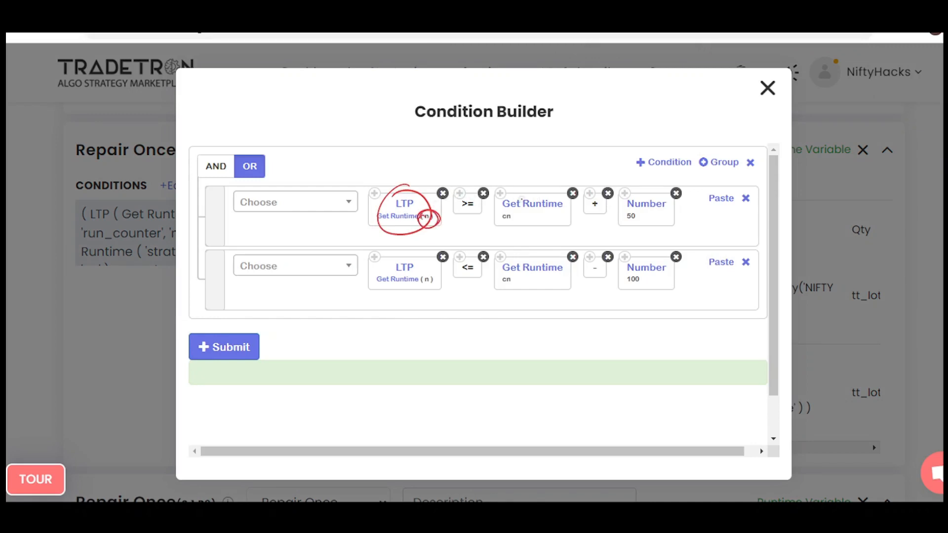
{"action": "mouse_move", "coordinate": [522, 192]}
{"action": "left_mouse_down"}
{"action": "mouse_move", "coordinate": [529, 232]}
{"action": "mouse_move", "coordinate": [503, 213]}
{"action": "left_mouse_up"}
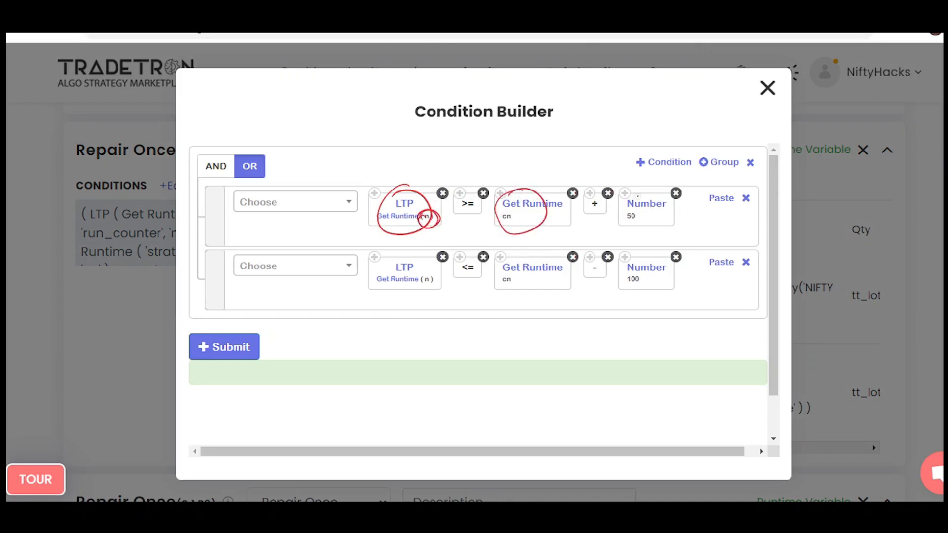
{"action": "left_click_drag", "start_coordinate": [637, 195], "coordinate": [623, 192]}
Circle LTP, the <= operator, Get Runtime cn, the minus sign and Number 100 in the second condition.
{"action": "mouse_move", "coordinate": [417, 190]}
{"action": "left_mouse_down"}
{"action": "mouse_move", "coordinate": [410, 222]}
{"action": "mouse_move", "coordinate": [442, 281]}
{"action": "mouse_move", "coordinate": [418, 253]}
{"action": "left_mouse_up"}
{"action": "left_click_drag", "start_coordinate": [468, 250], "coordinate": [451, 272]}
{"action": "mouse_move", "coordinate": [514, 294]}
{"action": "left_mouse_down"}
{"action": "mouse_move", "coordinate": [489, 269]}
{"action": "mouse_move", "coordinate": [529, 277]}
{"action": "mouse_move", "coordinate": [494, 267]}
{"action": "left_mouse_up"}
{"action": "mouse_move", "coordinate": [593, 254]}
{"action": "left_mouse_down"}
{"action": "mouse_move", "coordinate": [654, 287]}
{"action": "mouse_move", "coordinate": [637, 241]}
{"action": "left_mouse_up"}
Circle the OR operator and draw arrows pointing at both condition rows.
{"action": "mouse_move", "coordinate": [254, 140]}
{"action": "left_mouse_down"}
{"action": "mouse_move", "coordinate": [247, 151]}
{"action": "mouse_move", "coordinate": [274, 154]}
{"action": "left_mouse_up"}
{"action": "left_click_drag", "start_coordinate": [320, 255], "coordinate": [368, 241]}
{"action": "left_click_drag", "start_coordinate": [327, 285], "coordinate": [365, 286]}
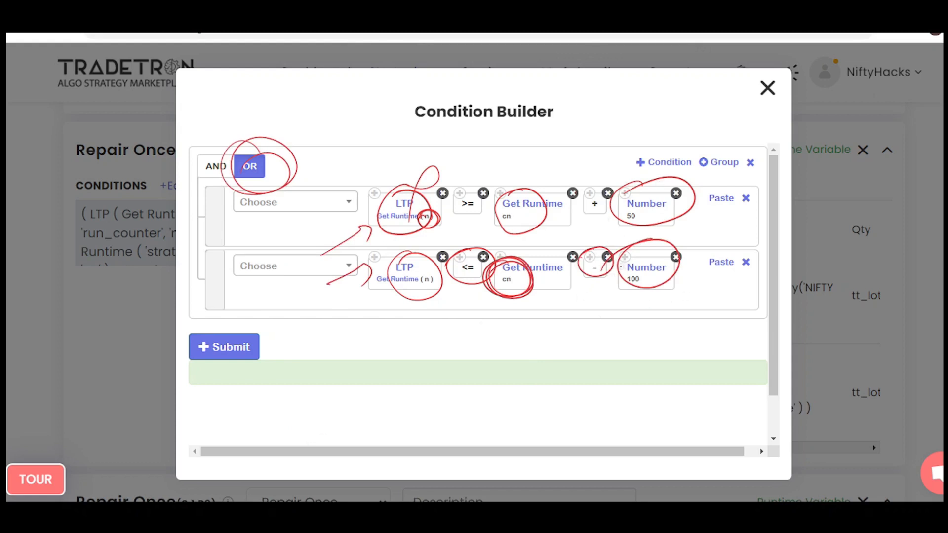
Close the Repair Once (S 1 R2) conditions and circle the Strike heading and the cn strike of both CE positions.
{"action": "key", "text": "Escape"}
{"action": "left_click", "coordinate": [767, 88]}
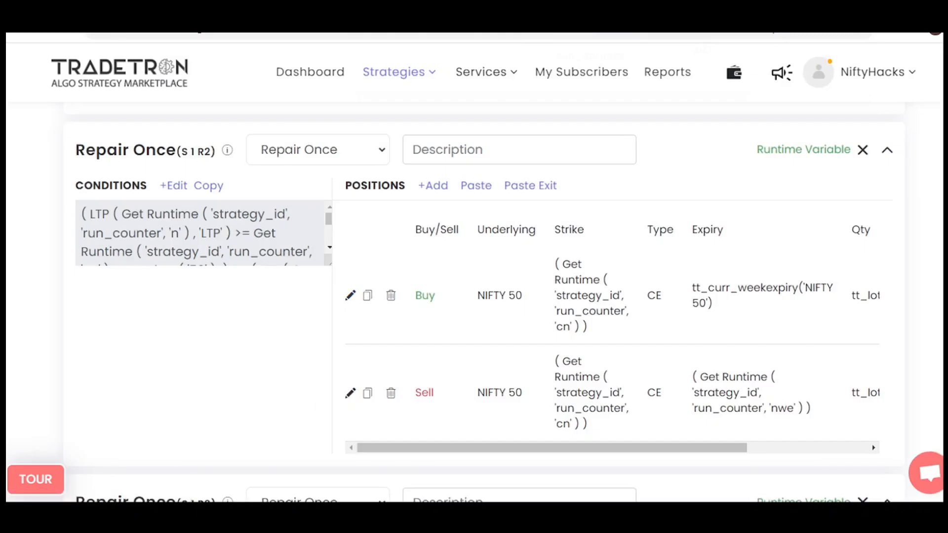
{"action": "mouse_move", "coordinate": [561, 316]}
{"action": "left_mouse_down"}
{"action": "mouse_move", "coordinate": [549, 324]}
{"action": "mouse_move", "coordinate": [574, 314]}
{"action": "left_mouse_up"}
{"action": "mouse_move", "coordinate": [558, 213]}
{"action": "left_mouse_down"}
{"action": "mouse_move", "coordinate": [545, 232]}
{"action": "mouse_move", "coordinate": [563, 212]}
{"action": "left_mouse_up"}
{"action": "mouse_move", "coordinate": [567, 414]}
{"action": "left_mouse_down"}
{"action": "mouse_move", "coordinate": [568, 440]}
{"action": "mouse_move", "coordinate": [585, 420]}
{"action": "left_mouse_up"}
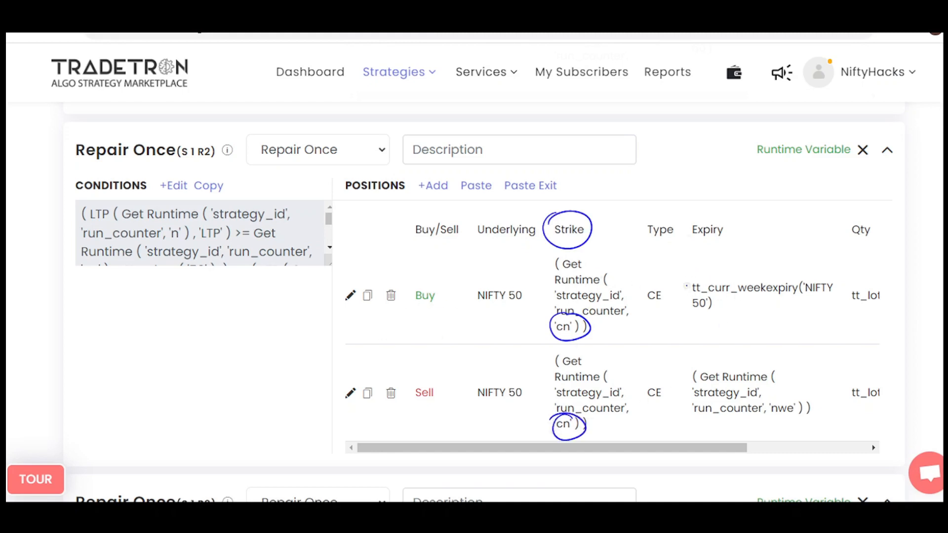
Circle Buy with its current week expiry, the nwe expiry of the Sell position, the Expiry heading and Sell.
{"action": "left_click_drag", "start_coordinate": [426, 282], "coordinate": [431, 284]}
{"action": "left_click_drag", "start_coordinate": [728, 271], "coordinate": [736, 290]}
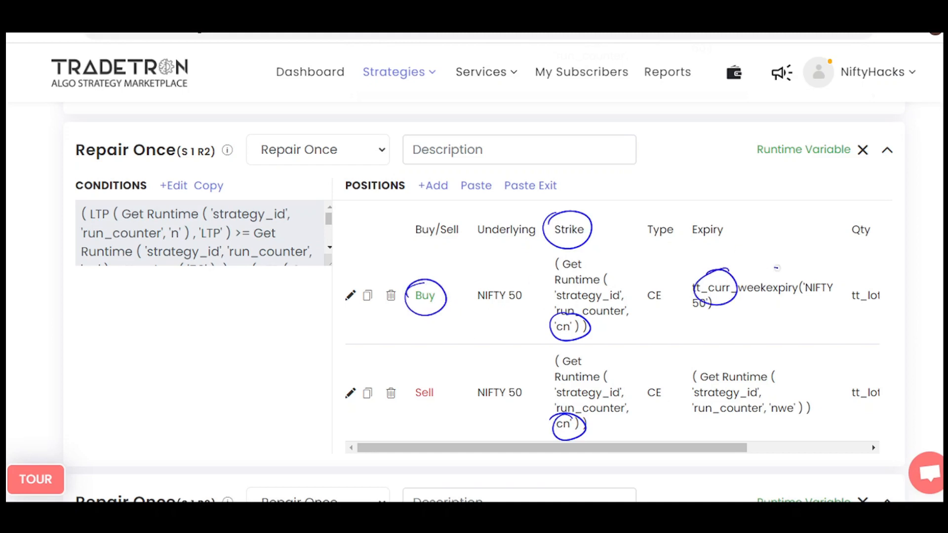
{"action": "left_click_drag", "start_coordinate": [776, 268], "coordinate": [773, 269]}
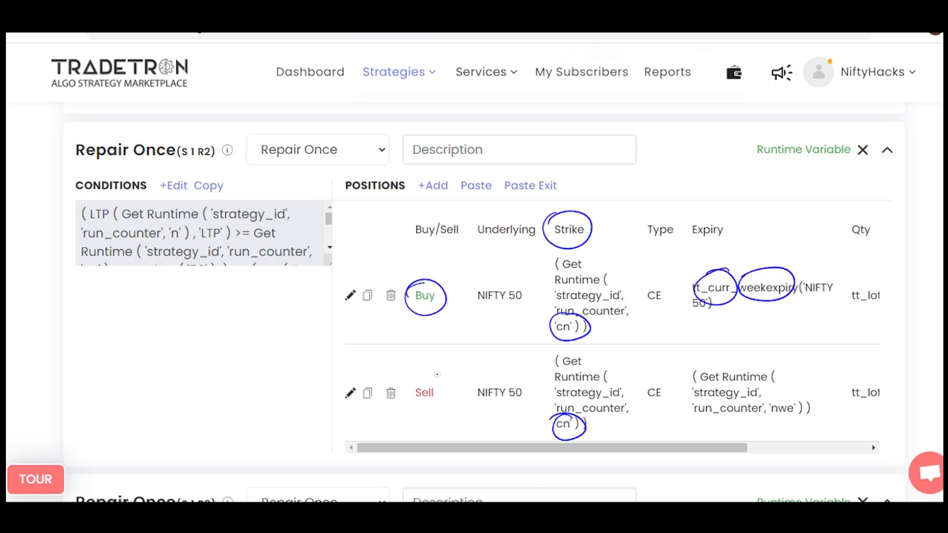
{"action": "mouse_move", "coordinate": [776, 398]}
{"action": "left_mouse_down"}
{"action": "mouse_move", "coordinate": [800, 424]}
{"action": "mouse_move", "coordinate": [770, 396]}
{"action": "left_mouse_up"}
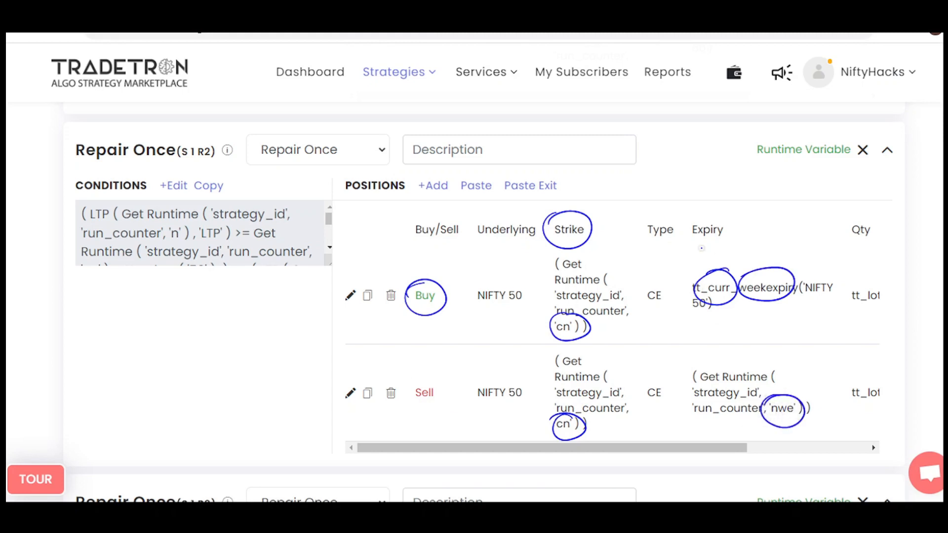
{"action": "mouse_move", "coordinate": [705, 219]}
{"action": "left_mouse_down"}
{"action": "mouse_move", "coordinate": [729, 232]}
{"action": "mouse_move", "coordinate": [696, 223]}
{"action": "left_mouse_up"}
{"action": "left_click_drag", "start_coordinate": [423, 377], "coordinate": [411, 407]}
Write CE Exit with arrows pointing at the Buy and Sell positions, and clear the annotations.
{"action": "mouse_move", "coordinate": [229, 310]}
{"action": "left_mouse_down"}
{"action": "mouse_move", "coordinate": [223, 326]}
{"action": "mouse_move", "coordinate": [231, 327]}
{"action": "left_mouse_up"}
{"action": "mouse_move", "coordinate": [251, 303]}
{"action": "left_mouse_down"}
{"action": "mouse_move", "coordinate": [245, 316]}
{"action": "mouse_move", "coordinate": [257, 319]}
{"action": "left_mouse_up"}
{"action": "mouse_move", "coordinate": [243, 351]}
{"action": "left_mouse_down"}
{"action": "mouse_move", "coordinate": [260, 355]}
{"action": "mouse_move", "coordinate": [276, 336]}
{"action": "mouse_move", "coordinate": [296, 366]}
{"action": "mouse_move", "coordinate": [336, 325]}
{"action": "mouse_move", "coordinate": [326, 382]}
{"action": "left_mouse_up"}
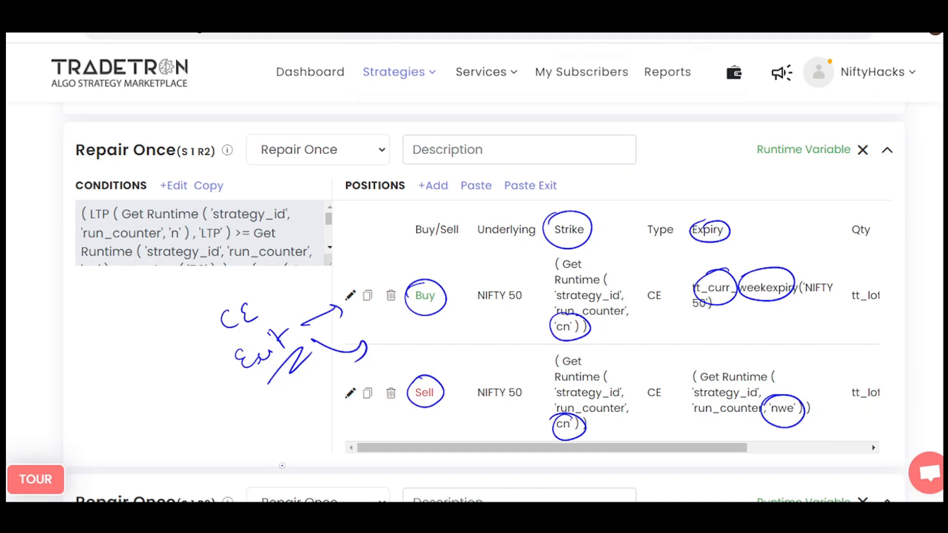
{"action": "key", "text": "Escape"}
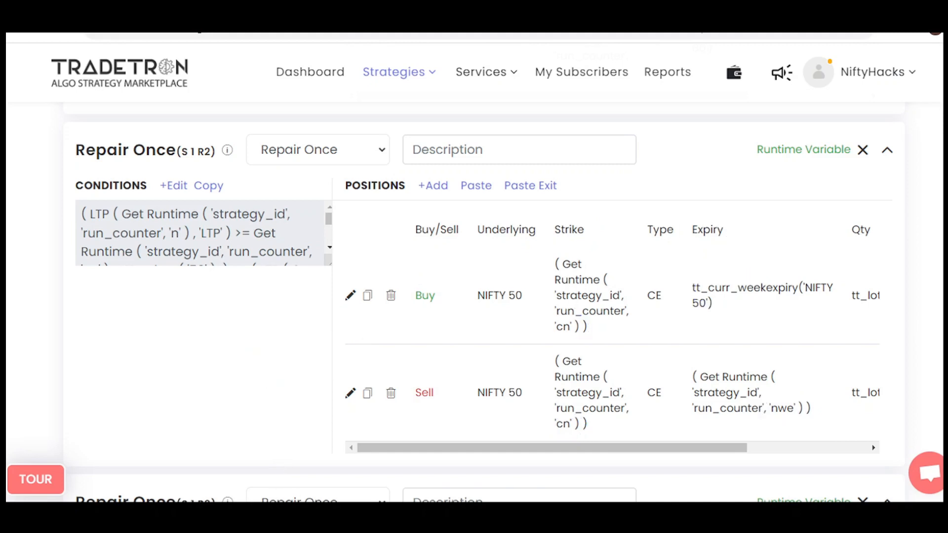
Open the runtime variables of Repair Once (S 1 R2), draw an arrow from the c1 value, and circle c1 and c2.
{"action": "left_click", "coordinate": [829, 149]}
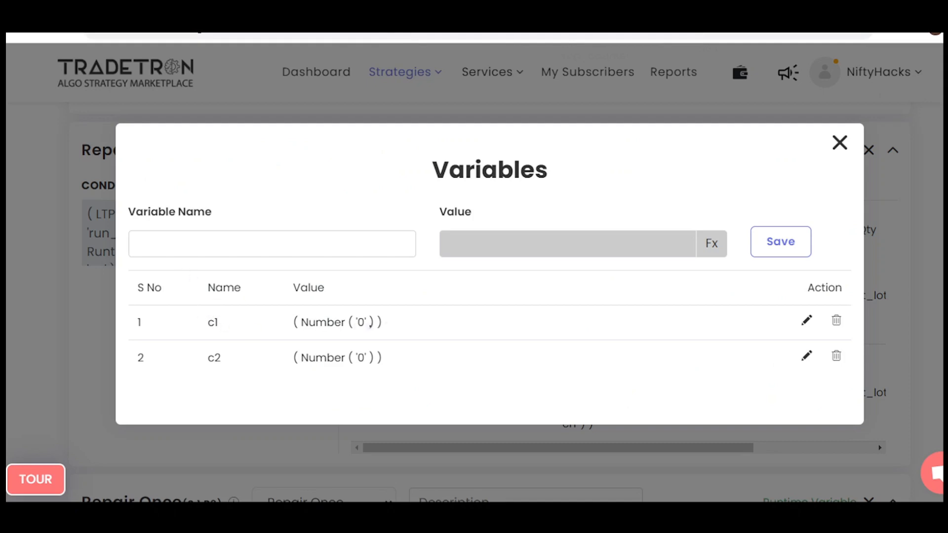
{"action": "left_click_drag", "start_coordinate": [383, 320], "coordinate": [418, 315]}
{"action": "mouse_move", "coordinate": [210, 312]}
{"action": "left_mouse_down"}
{"action": "mouse_move", "coordinate": [211, 334]}
{"action": "mouse_move", "coordinate": [210, 313]}
{"action": "left_mouse_up"}
{"action": "left_click_drag", "start_coordinate": [213, 351], "coordinate": [222, 357]}
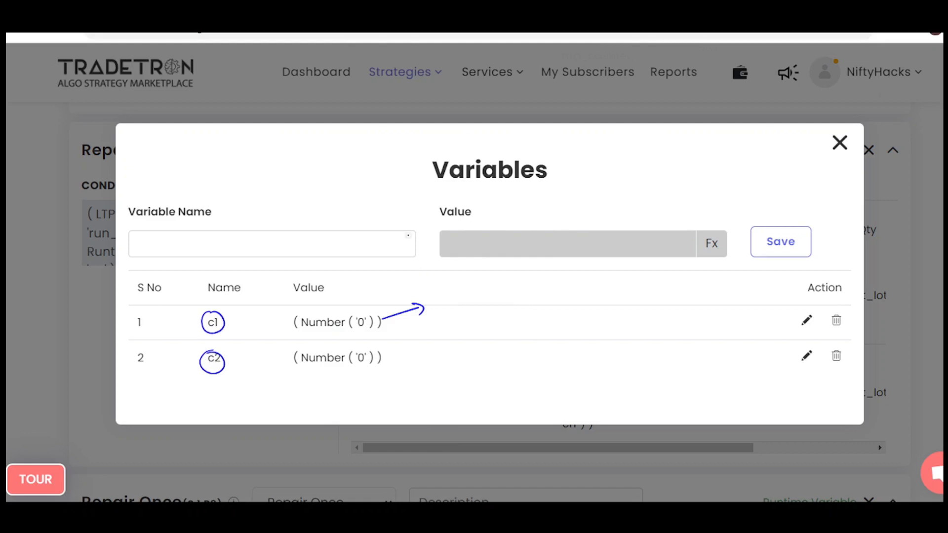
Write an up arrow with +50 and a down arrow with an underlined -100 above the variable fields.
{"action": "mouse_move", "coordinate": [375, 221]}
{"action": "left_mouse_down"}
{"action": "mouse_move", "coordinate": [376, 190]}
{"action": "mouse_move", "coordinate": [401, 206]}
{"action": "left_mouse_up"}
{"action": "mouse_move", "coordinate": [396, 197]}
{"action": "left_mouse_down"}
{"action": "mouse_move", "coordinate": [398, 215]}
{"action": "mouse_move", "coordinate": [421, 198]}
{"action": "left_mouse_up"}
{"action": "mouse_move", "coordinate": [567, 181]}
{"action": "left_mouse_down"}
{"action": "mouse_move", "coordinate": [569, 212]}
{"action": "mouse_move", "coordinate": [577, 203]}
{"action": "left_mouse_up"}
{"action": "left_click_drag", "start_coordinate": [585, 196], "coordinate": [603, 199]}
{"action": "left_click_drag", "start_coordinate": [621, 190], "coordinate": [639, 186]}
{"action": "mouse_move", "coordinate": [611, 206]}
{"action": "left_mouse_down"}
{"action": "mouse_move", "coordinate": [641, 201]}
{"action": "mouse_move", "coordinate": [641, 209]}
{"action": "left_mouse_up"}
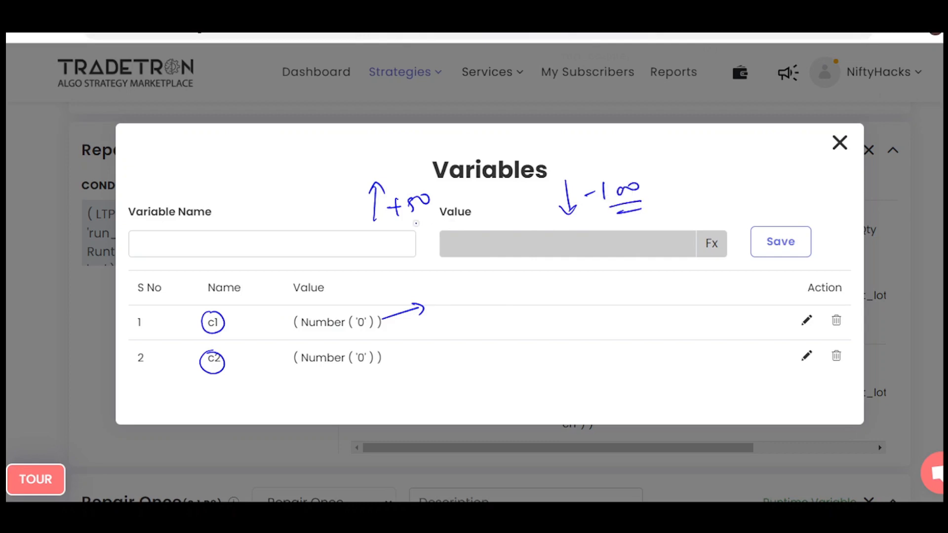
Underline the +50 note, circle c2 again, and circle both the +50 and -100 notes.
{"action": "left_click_drag", "start_coordinate": [415, 219], "coordinate": [438, 224]}
{"action": "left_click_drag", "start_coordinate": [207, 351], "coordinate": [214, 350]}
{"action": "mouse_move", "coordinate": [385, 173]}
{"action": "left_mouse_down"}
{"action": "mouse_move", "coordinate": [452, 218]}
{"action": "mouse_move", "coordinate": [380, 173]}
{"action": "left_mouse_up"}
{"action": "mouse_move", "coordinate": [615, 171]}
{"action": "left_mouse_down"}
{"action": "mouse_move", "coordinate": [651, 170]}
{"action": "mouse_move", "coordinate": [580, 167]}
{"action": "left_mouse_up"}
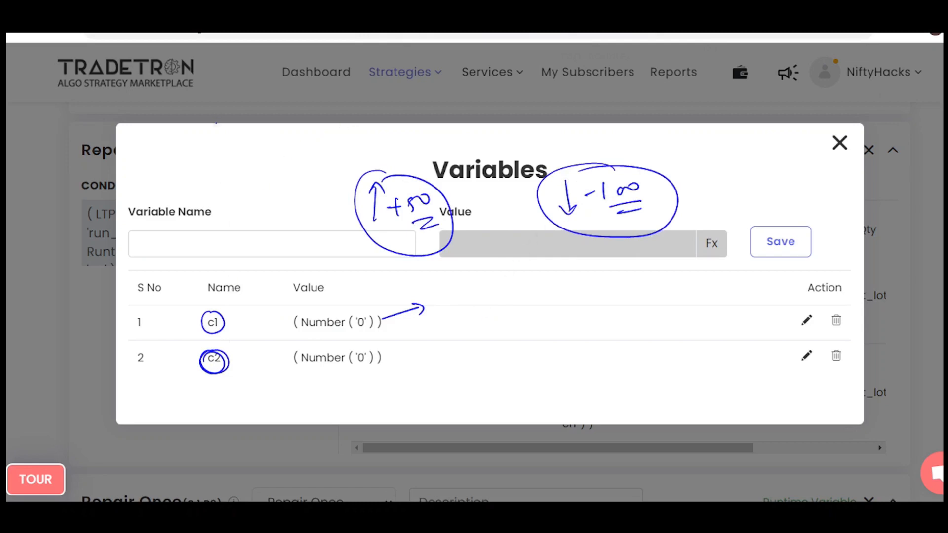
Write and enclose cn + 100 / - 100, circle c1 and c2 together, and clear the annotations and close the variables.
{"action": "mouse_move", "coordinate": [217, 151]}
{"action": "left_mouse_down"}
{"action": "mouse_move", "coordinate": [332, 150]}
{"action": "mouse_move", "coordinate": [322, 144]}
{"action": "mouse_move", "coordinate": [336, 133]}
{"action": "left_mouse_up"}
{"action": "left_click_drag", "start_coordinate": [283, 196], "coordinate": [310, 194]}
{"action": "left_click_drag", "start_coordinate": [316, 184], "coordinate": [337, 174]}
{"action": "left_click_drag", "start_coordinate": [278, 216], "coordinate": [342, 192]}
{"action": "mouse_move", "coordinate": [202, 147]}
{"action": "left_mouse_down"}
{"action": "mouse_move", "coordinate": [269, 239]}
{"action": "mouse_move", "coordinate": [206, 144]}
{"action": "left_mouse_up"}
{"action": "mouse_move", "coordinate": [214, 309]}
{"action": "left_mouse_down"}
{"action": "mouse_move", "coordinate": [192, 361]}
{"action": "mouse_move", "coordinate": [208, 387]}
{"action": "mouse_move", "coordinate": [196, 347]}
{"action": "left_mouse_up"}
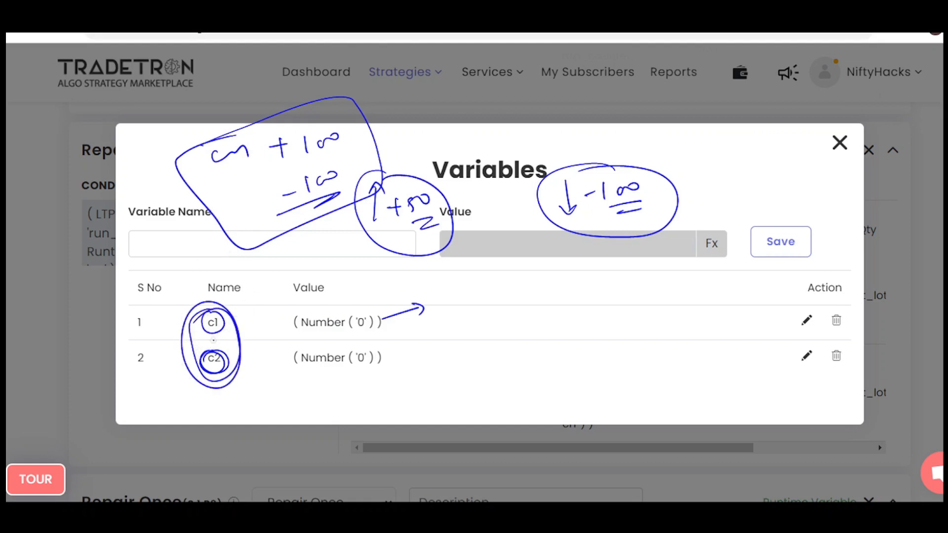
{"action": "key", "text": "e"}
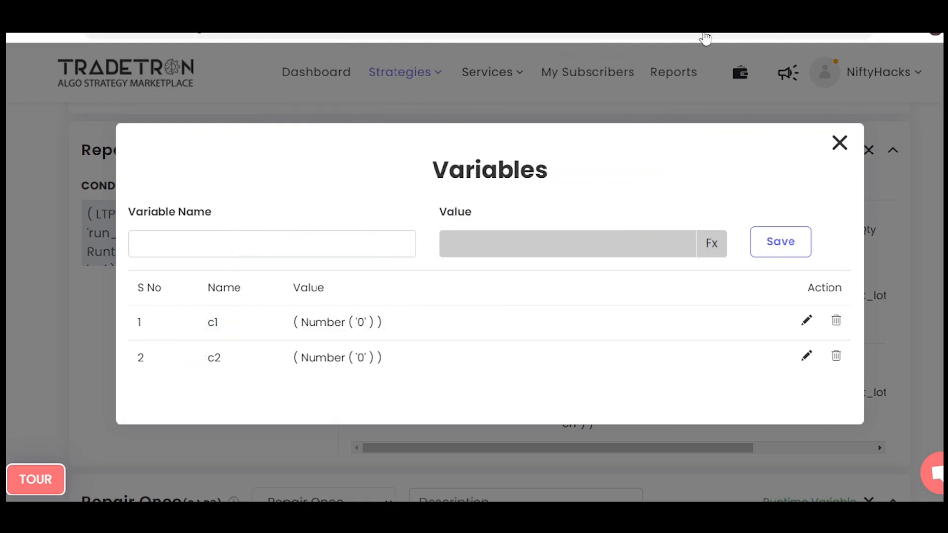
{"action": "key", "text": "Escape"}
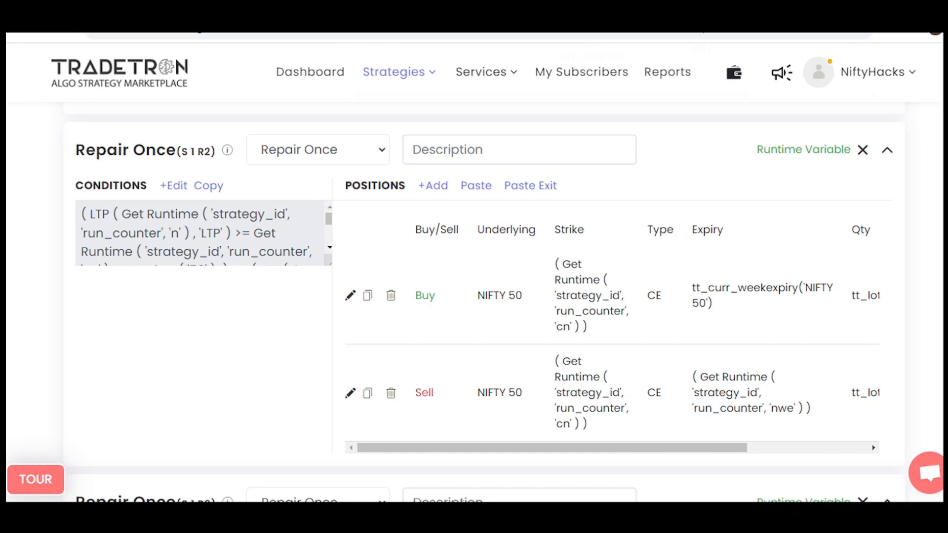
Open the Repair Once (S 1 R3) conditions and mark LTP, >=, Get Runtime pn and + Number 100 with an upward arrow.
{"action": "scroll", "coordinate": [474, 297], "scroll_direction": "down", "scroll_amount": 6}
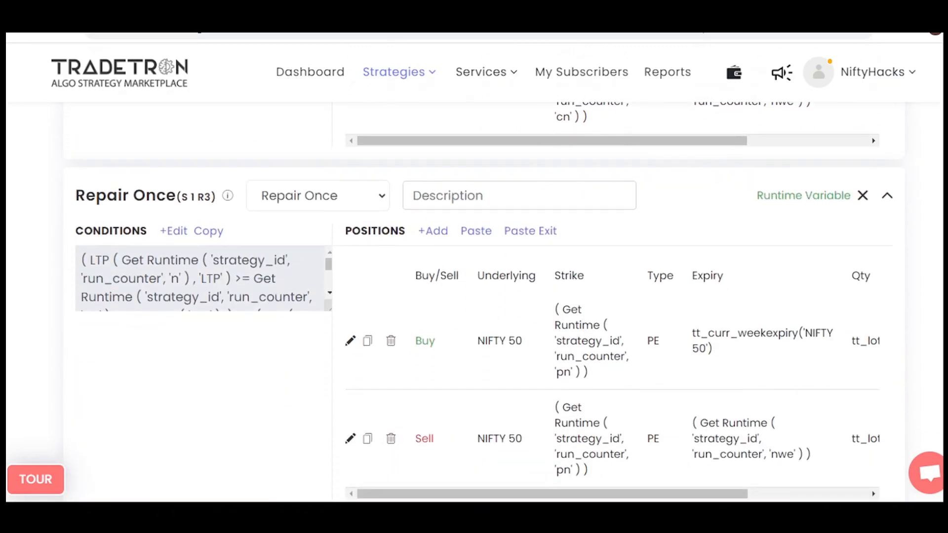
{"action": "left_click", "coordinate": [174, 231]}
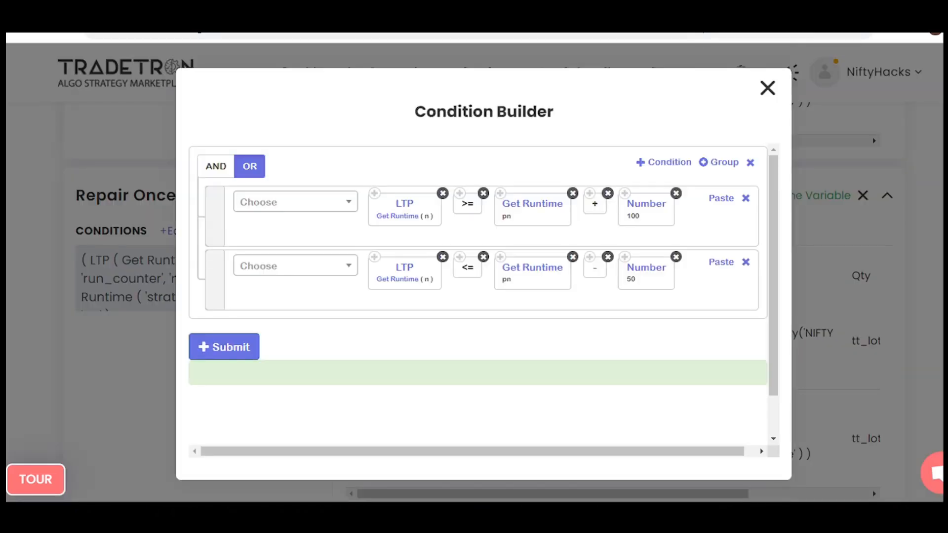
{"action": "mouse_move", "coordinate": [400, 192]}
{"action": "left_mouse_down"}
{"action": "mouse_move", "coordinate": [427, 202]}
{"action": "mouse_move", "coordinate": [378, 196]}
{"action": "left_mouse_up"}
{"action": "mouse_move", "coordinate": [518, 193]}
{"action": "left_mouse_down"}
{"action": "mouse_move", "coordinate": [529, 223]}
{"action": "mouse_move", "coordinate": [476, 200]}
{"action": "left_mouse_up"}
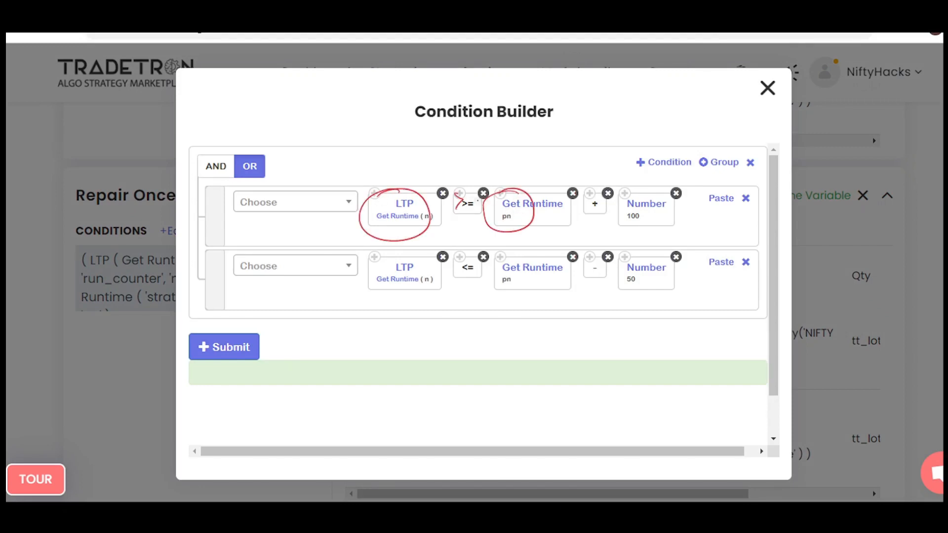
{"action": "mouse_move", "coordinate": [617, 187]}
{"action": "left_mouse_down"}
{"action": "mouse_move", "coordinate": [608, 188]}
{"action": "mouse_move", "coordinate": [652, 185]}
{"action": "left_mouse_up"}
{"action": "left_click_drag", "start_coordinate": [571, 181], "coordinate": [611, 157]}
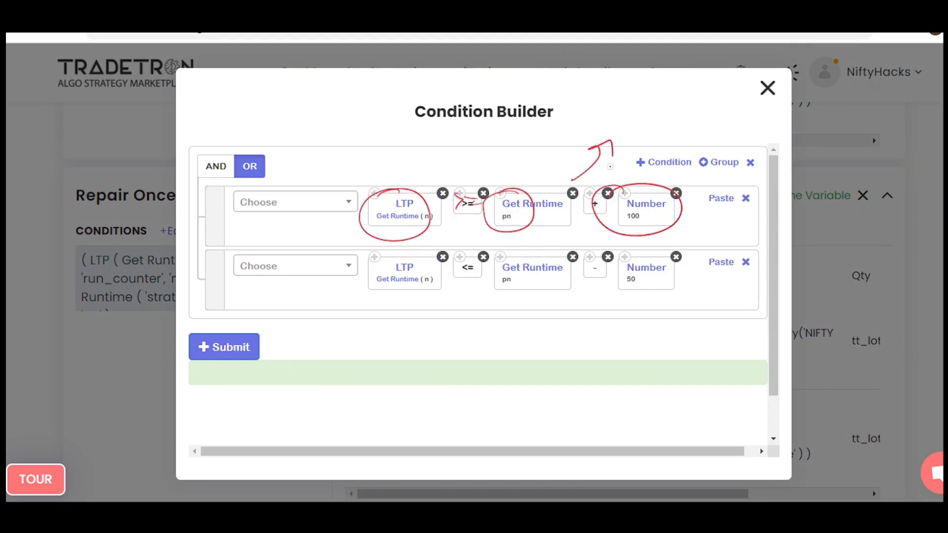
Mark n, Get Runtime pn, a downward arrow and Number 50 in the second condition, and close the Condition Builder.
{"action": "mouse_move", "coordinate": [417, 272]}
{"action": "left_mouse_down"}
{"action": "mouse_move", "coordinate": [424, 302]}
{"action": "mouse_move", "coordinate": [415, 270]}
{"action": "left_mouse_up"}
{"action": "left_click_drag", "start_coordinate": [499, 256], "coordinate": [491, 254]}
{"action": "mouse_move", "coordinate": [589, 283]}
{"action": "left_mouse_down"}
{"action": "mouse_move", "coordinate": [595, 312]}
{"action": "mouse_move", "coordinate": [683, 295]}
{"action": "left_mouse_up"}
{"action": "left_click_drag", "start_coordinate": [681, 289], "coordinate": [642, 283]}
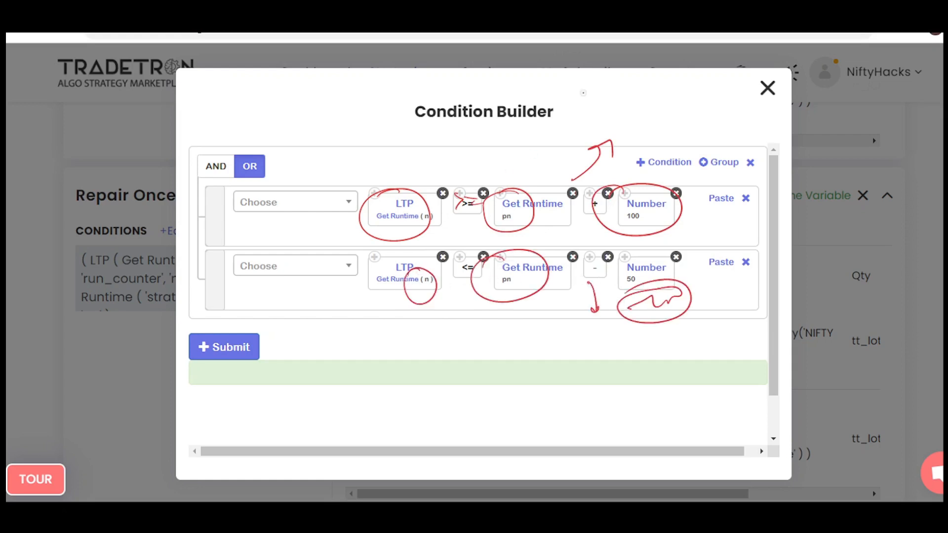
{"action": "key", "text": "Escape"}
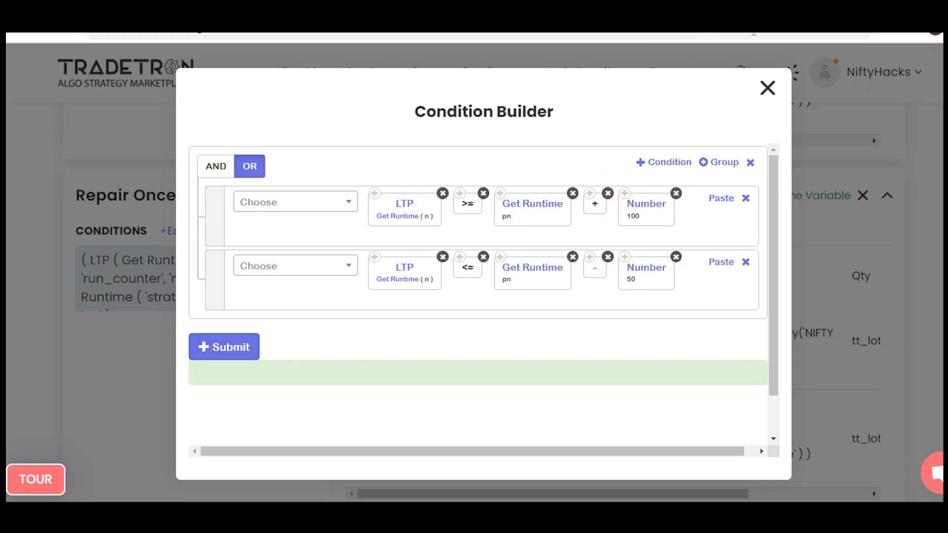
{"action": "left_click", "coordinate": [767, 87]}
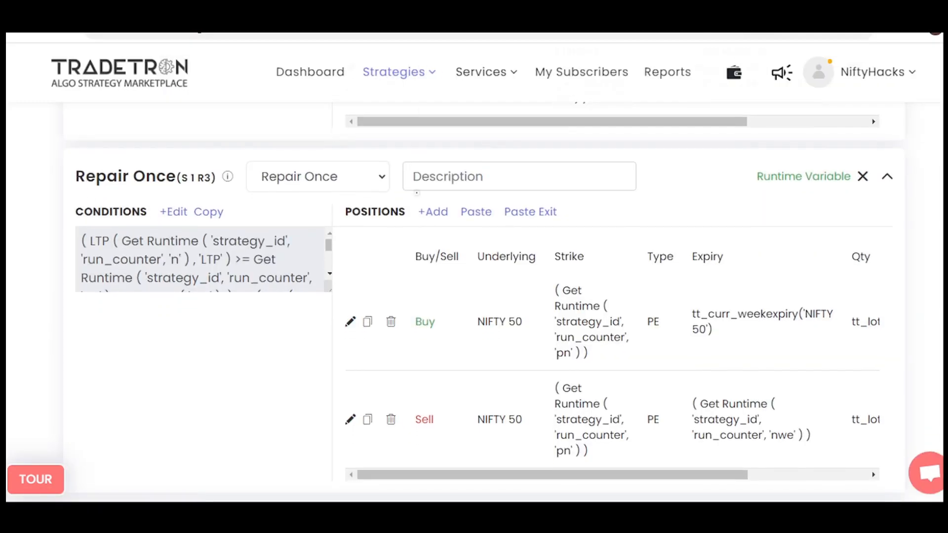
Circle Buy with its week expiry, Sell with its nwe expiry, and the pn strikes of both PE positions.
{"action": "left_click_drag", "start_coordinate": [423, 302], "coordinate": [420, 304]}
{"action": "mouse_move", "coordinate": [785, 303]}
{"action": "left_mouse_down"}
{"action": "mouse_move", "coordinate": [781, 342]}
{"action": "mouse_move", "coordinate": [806, 307]}
{"action": "left_mouse_up"}
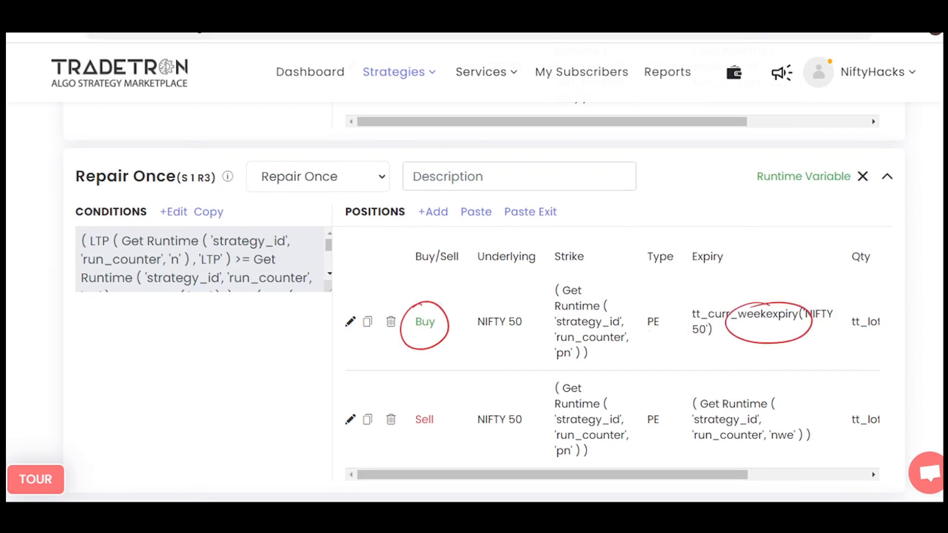
{"action": "left_click_drag", "start_coordinate": [431, 404], "coordinate": [416, 406]}
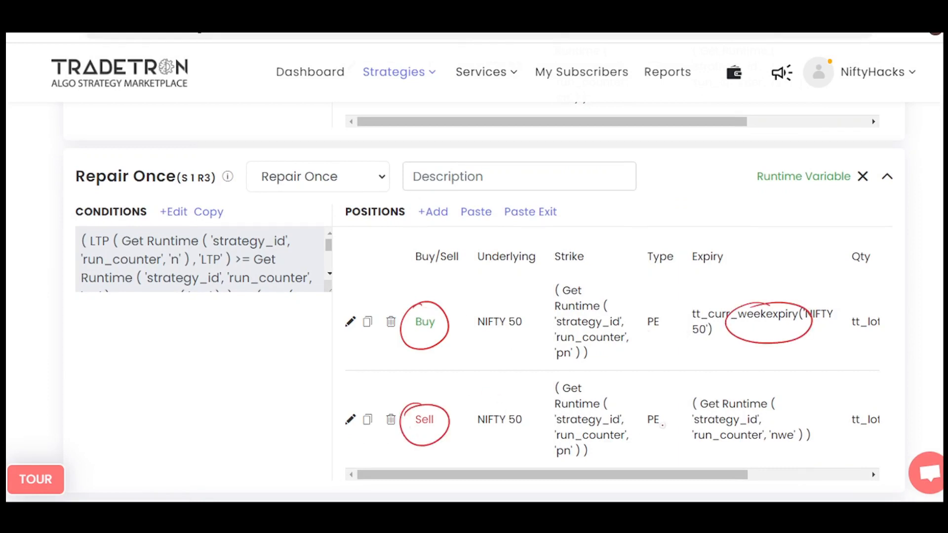
{"action": "left_click_drag", "start_coordinate": [767, 426], "coordinate": [740, 442]}
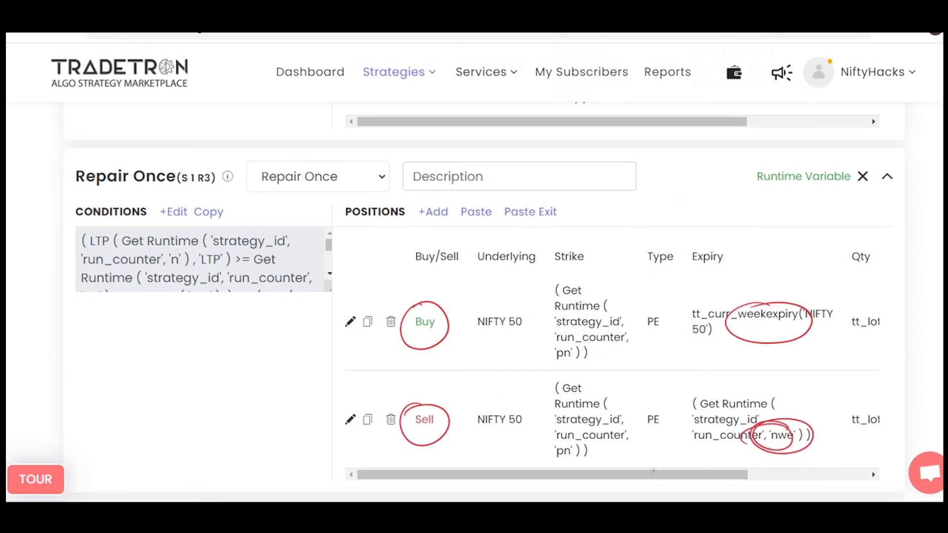
{"action": "left_click_drag", "start_coordinate": [567, 434], "coordinate": [551, 437]}
{"action": "left_click_drag", "start_coordinate": [562, 346], "coordinate": [545, 340]}
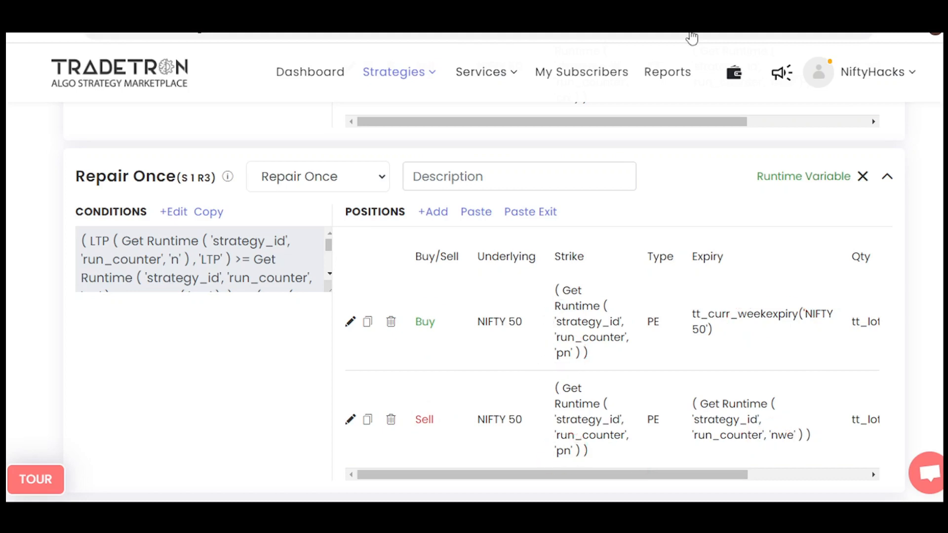
Review the runtime variables p1 and p2 of Repair Once (S 1 R3), including the p1 formula, and close them.
{"action": "left_click", "coordinate": [804, 177]}
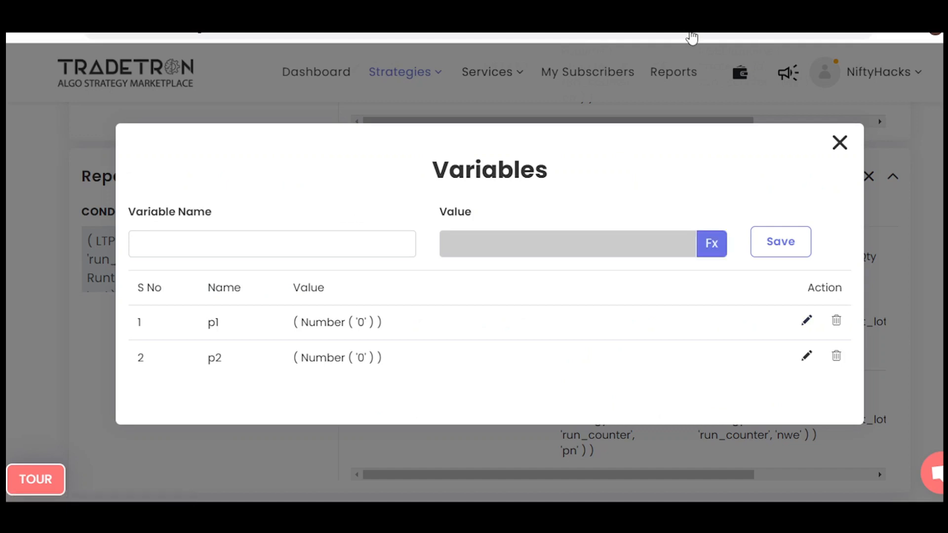
{"action": "left_click", "coordinate": [807, 320]}
{"action": "left_click", "coordinate": [711, 243]}
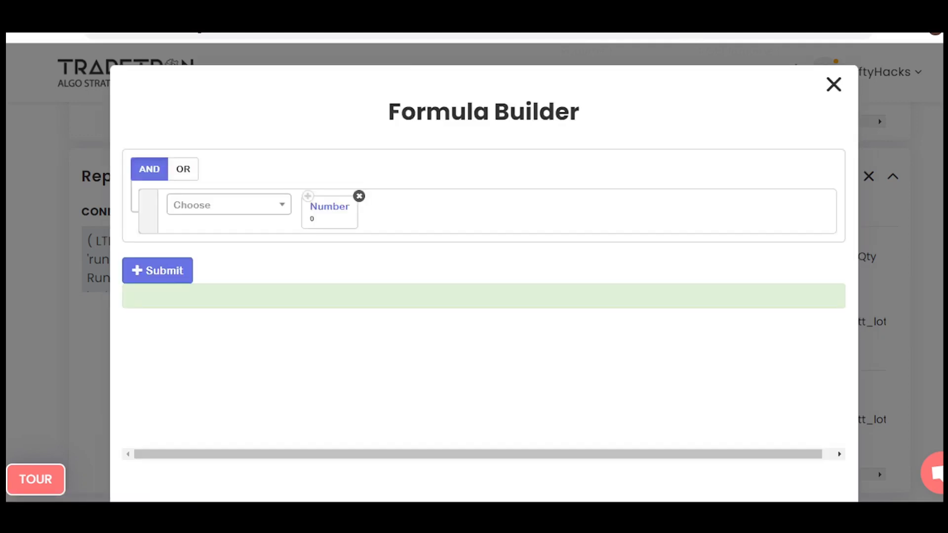
{"action": "left_click", "coordinate": [692, 50]}
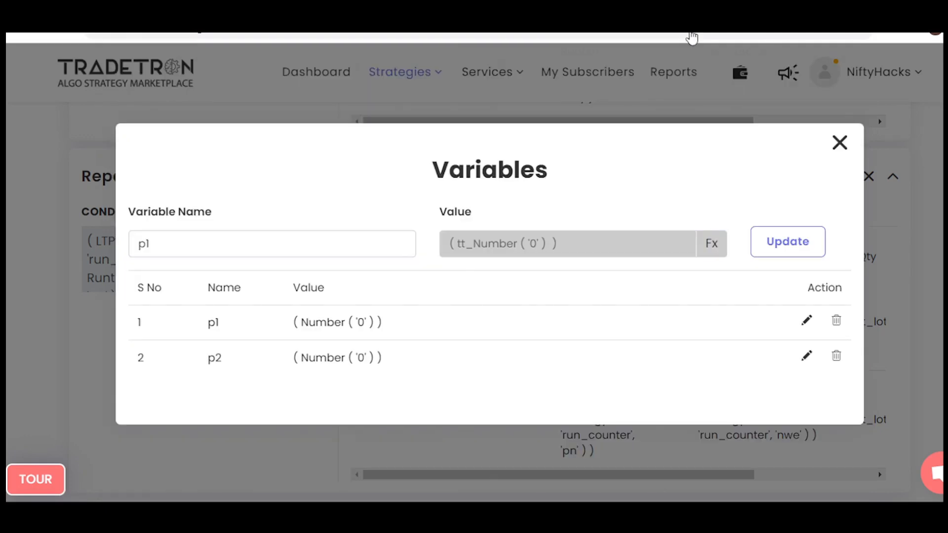
{"action": "left_click", "coordinate": [690, 49]}
Go to the Set №2 entry, mark its cn + 100 strike with an upward +50 note, and circle and tick the set heading.
{"action": "scroll", "coordinate": [484, 297], "scroll_direction": "down", "scroll_amount": 1}
{"action": "scroll", "coordinate": [484, 296], "scroll_direction": "down", "scroll_amount": 10}
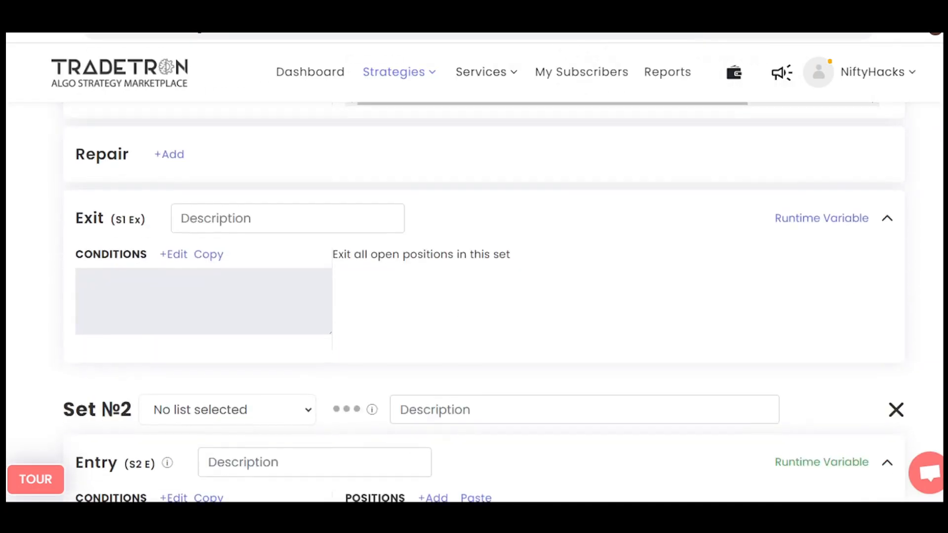
{"action": "scroll", "coordinate": [484, 296], "scroll_direction": "down", "scroll_amount": 2}
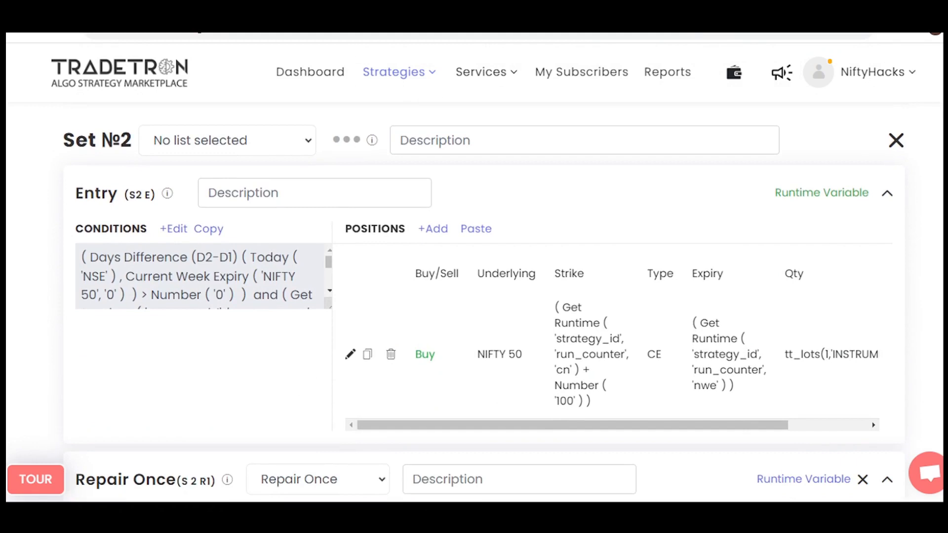
{"action": "scroll", "coordinate": [474, 297], "scroll_direction": "down", "scroll_amount": 10}
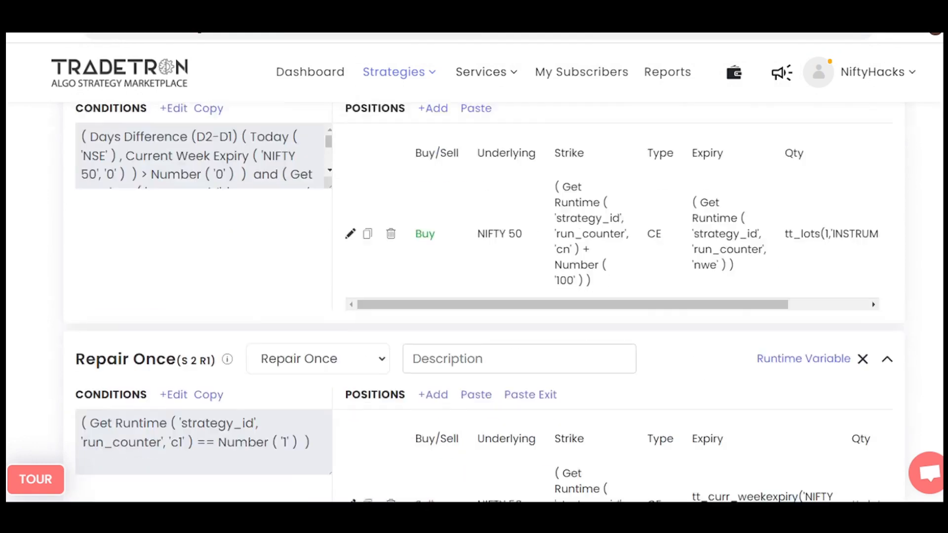
{"action": "scroll", "coordinate": [474, 296], "scroll_direction": "down", "scroll_amount": 5}
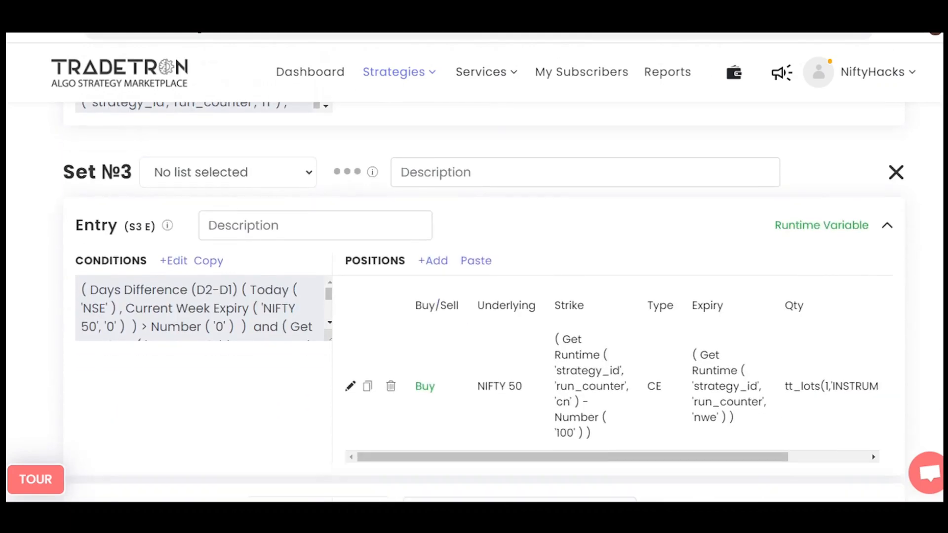
{"action": "scroll", "coordinate": [474, 296], "scroll_direction": "up", "scroll_amount": 12}
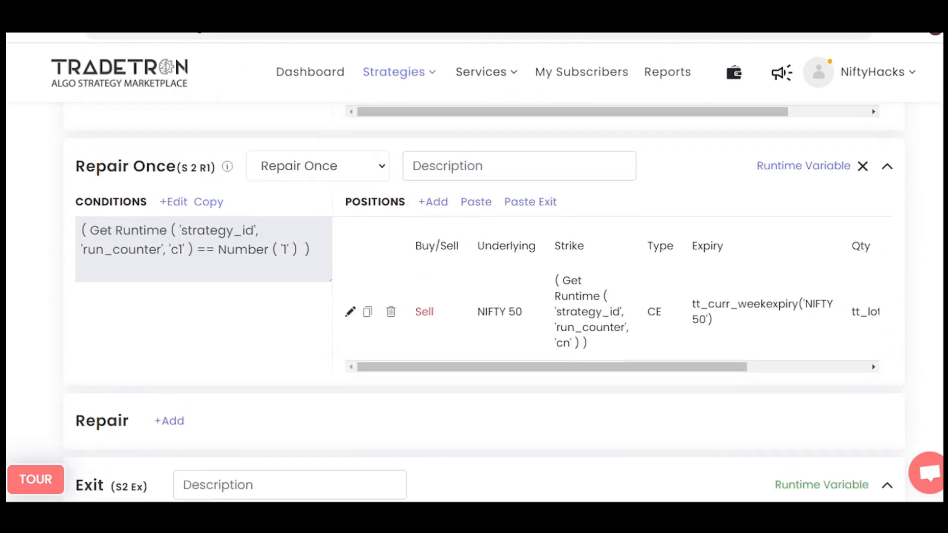
{"action": "scroll", "coordinate": [474, 296], "scroll_direction": "down", "scroll_amount": 1}
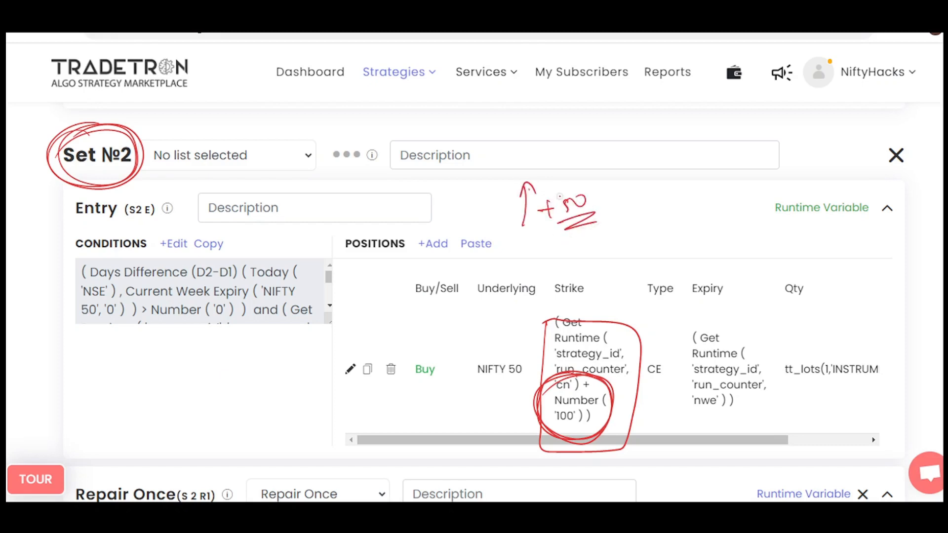
{"action": "mouse_move", "coordinate": [108, 138]}
{"action": "left_mouse_down"}
{"action": "mouse_move", "coordinate": [94, 184]}
{"action": "mouse_move", "coordinate": [143, 163]}
{"action": "mouse_move", "coordinate": [250, 143]}
{"action": "left_mouse_up"}
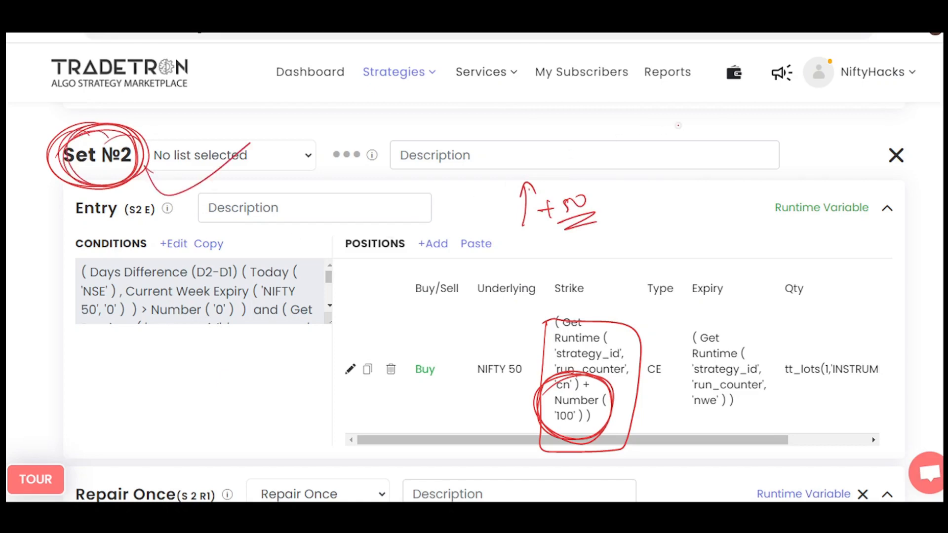
Go to the Set №3 entry, mark its cn - 100 strike with arrows, and circle the set heading.
{"action": "key", "text": "alt+Tab"}
{"action": "scroll", "coordinate": [474, 301], "scroll_direction": "down", "scroll_amount": 7}
{"action": "scroll", "coordinate": [454, 199], "scroll_direction": "down", "scroll_amount": 8}
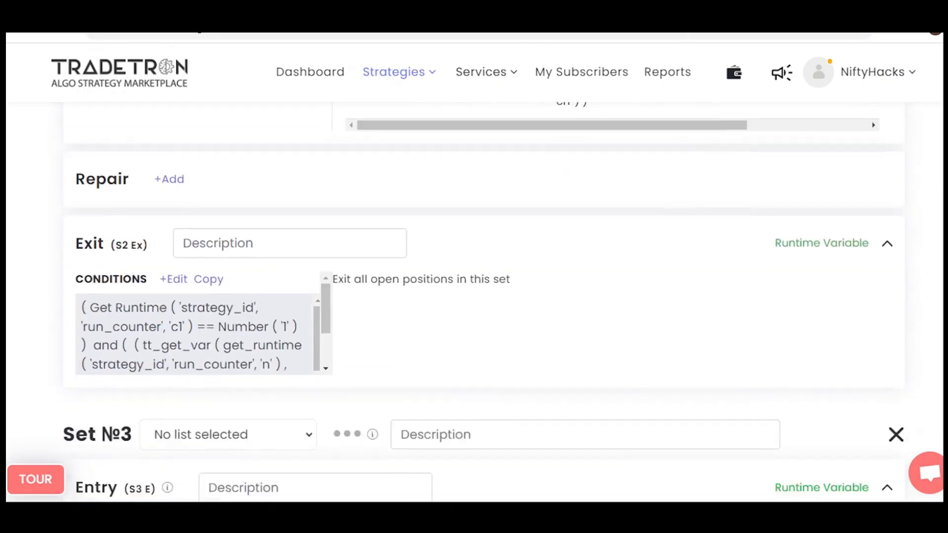
{"action": "mouse_move", "coordinate": [497, 164]}
{"action": "left_mouse_down"}
{"action": "mouse_move", "coordinate": [516, 205]}
{"action": "mouse_move", "coordinate": [535, 186]}
{"action": "left_mouse_up"}
{"action": "mouse_move", "coordinate": [544, 361]}
{"action": "left_mouse_down"}
{"action": "mouse_move", "coordinate": [576, 438]}
{"action": "mouse_move", "coordinate": [585, 437]}
{"action": "left_mouse_up"}
{"action": "mouse_move", "coordinate": [553, 356]}
{"action": "left_mouse_down"}
{"action": "mouse_move", "coordinate": [627, 363]}
{"action": "mouse_move", "coordinate": [622, 435]}
{"action": "mouse_move", "coordinate": [572, 439]}
{"action": "left_mouse_up"}
{"action": "left_click_drag", "start_coordinate": [497, 395], "coordinate": [538, 393]}
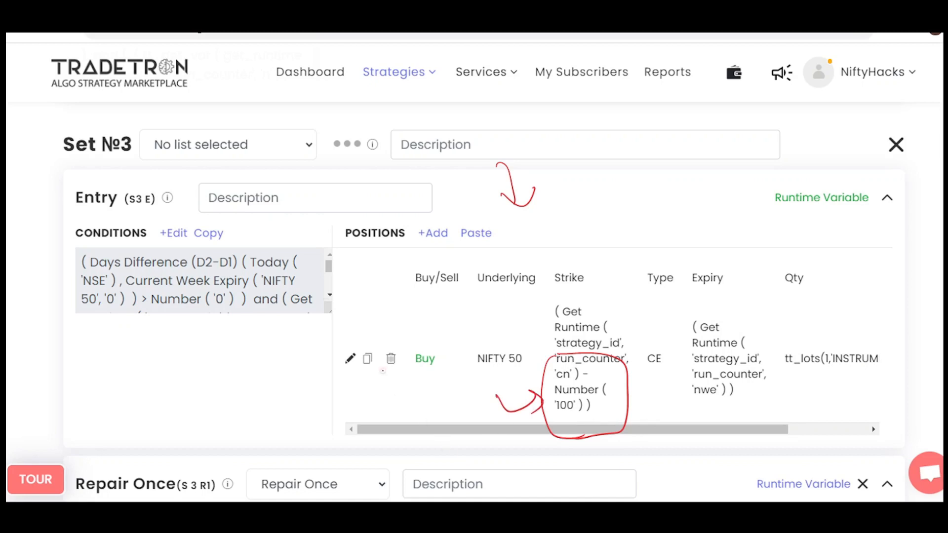
{"action": "mouse_move", "coordinate": [128, 130]}
{"action": "left_mouse_down"}
{"action": "mouse_move", "coordinate": [143, 134]}
{"action": "mouse_move", "coordinate": [99, 173]}
{"action": "left_mouse_up"}
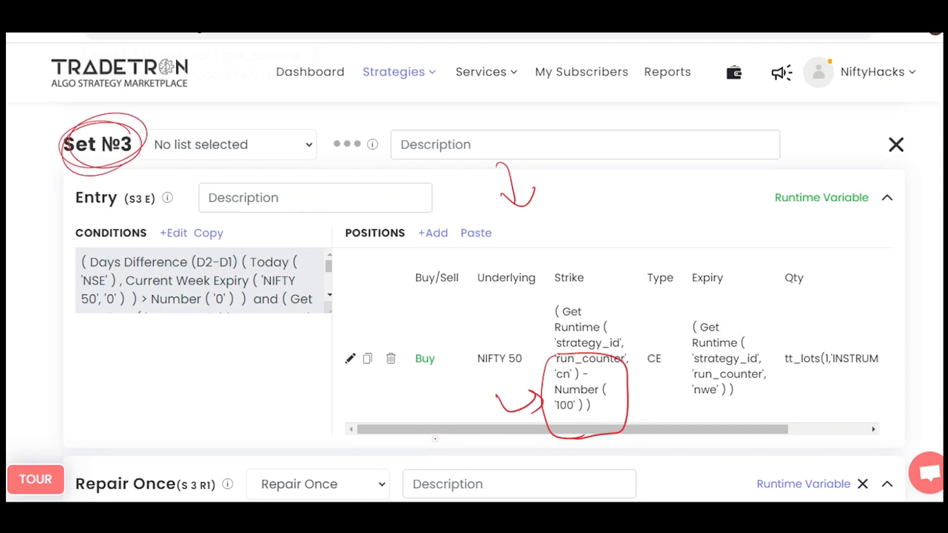
Open the Set №2 entry conditions and circle the days difference, c1 and c2 terms with their Number 0 values.
{"action": "scroll", "coordinate": [683, 36], "scroll_direction": "up", "scroll_amount": 20}
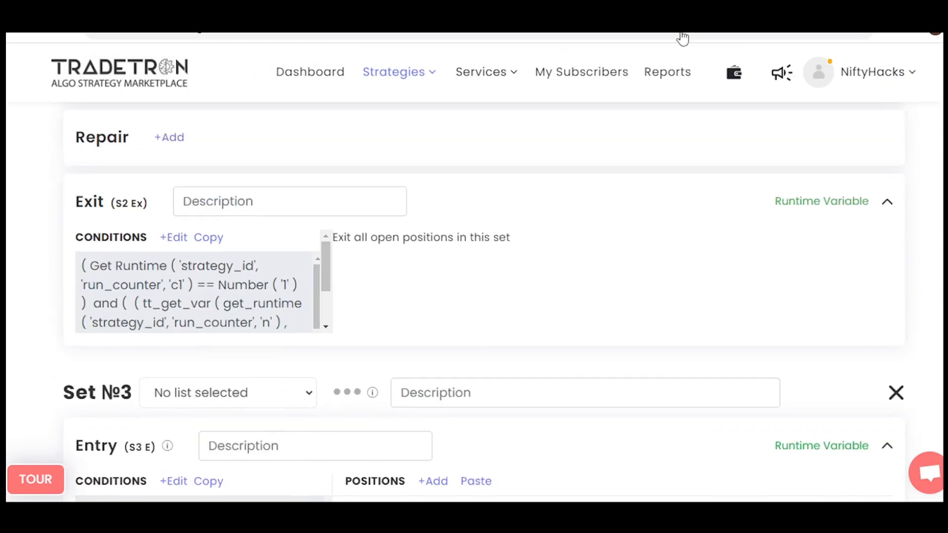
{"action": "scroll", "coordinate": [683, 37], "scroll_direction": "up", "scroll_amount": 4}
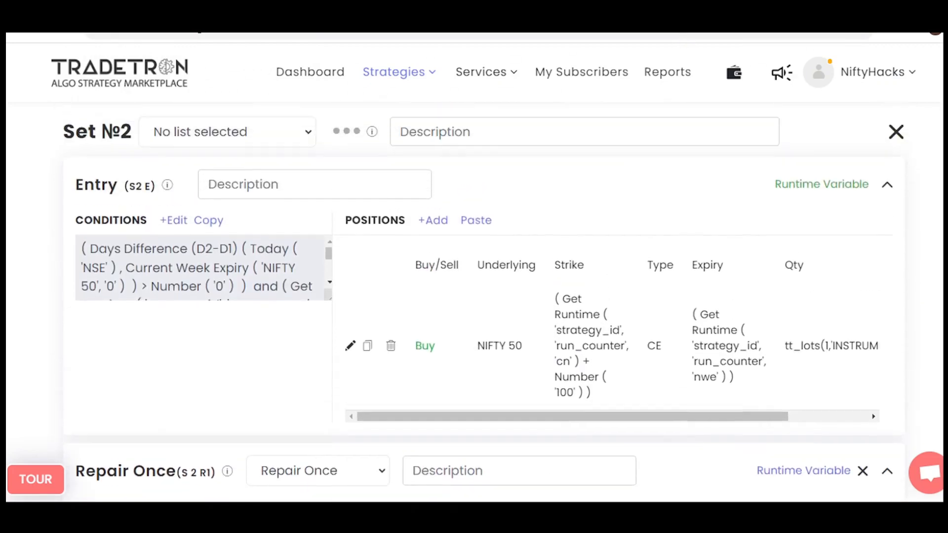
{"action": "left_click", "coordinate": [173, 234]}
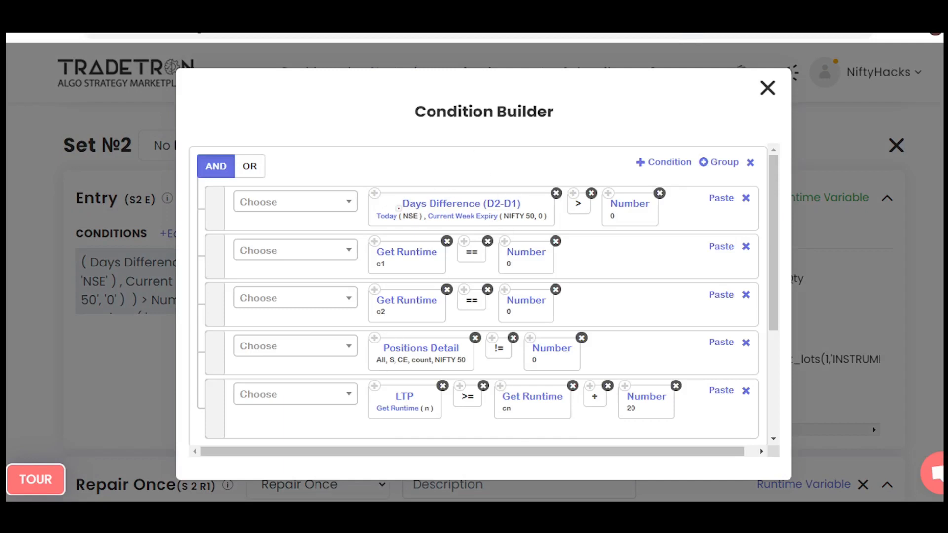
{"action": "left_click_drag", "start_coordinate": [623, 192], "coordinate": [625, 193]}
{"action": "mouse_move", "coordinate": [553, 186]}
{"action": "left_mouse_down"}
{"action": "mouse_move", "coordinate": [568, 222]}
{"action": "mouse_move", "coordinate": [505, 193]}
{"action": "left_mouse_up"}
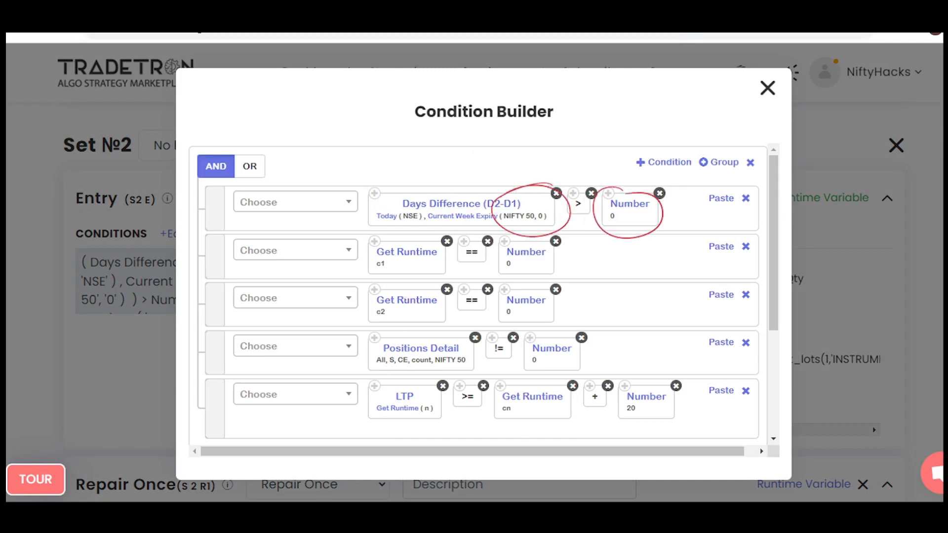
{"action": "left_click_drag", "start_coordinate": [388, 239], "coordinate": [375, 240]}
{"action": "mouse_move", "coordinate": [516, 240]}
{"action": "left_mouse_down"}
{"action": "mouse_move", "coordinate": [499, 249]}
{"action": "mouse_move", "coordinate": [514, 240]}
{"action": "left_mouse_up"}
{"action": "mouse_move", "coordinate": [390, 288]}
{"action": "left_mouse_down"}
{"action": "mouse_move", "coordinate": [361, 306]}
{"action": "mouse_move", "coordinate": [379, 288]}
{"action": "left_mouse_up"}
{"action": "left_click_drag", "start_coordinate": [521, 286], "coordinate": [534, 288]}
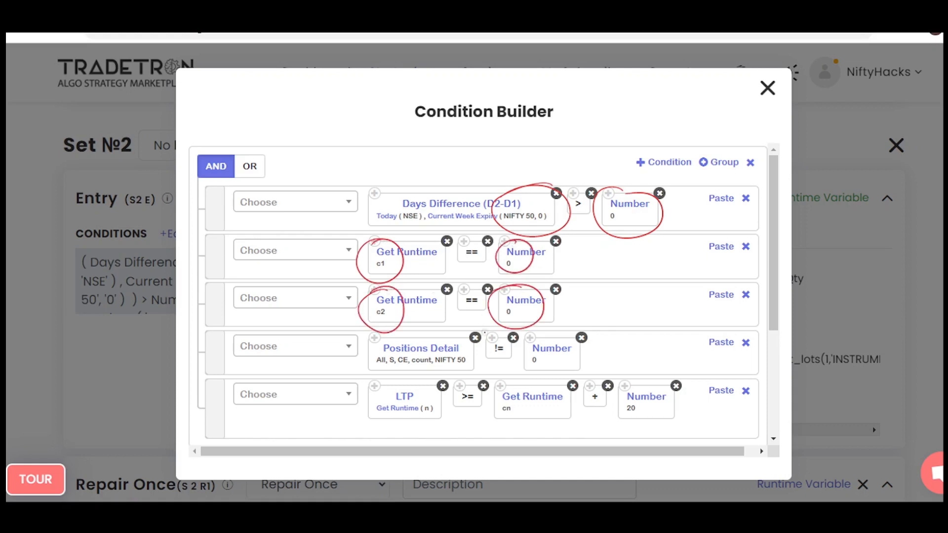
Circle S, CE, the != operator and Number 0 in the Positions Detail condition.
{"action": "key", "text": "alt"}
{"action": "scroll", "coordinate": [475, 341], "scroll_direction": "down", "scroll_amount": 2}
{"action": "key", "text": "alt"}
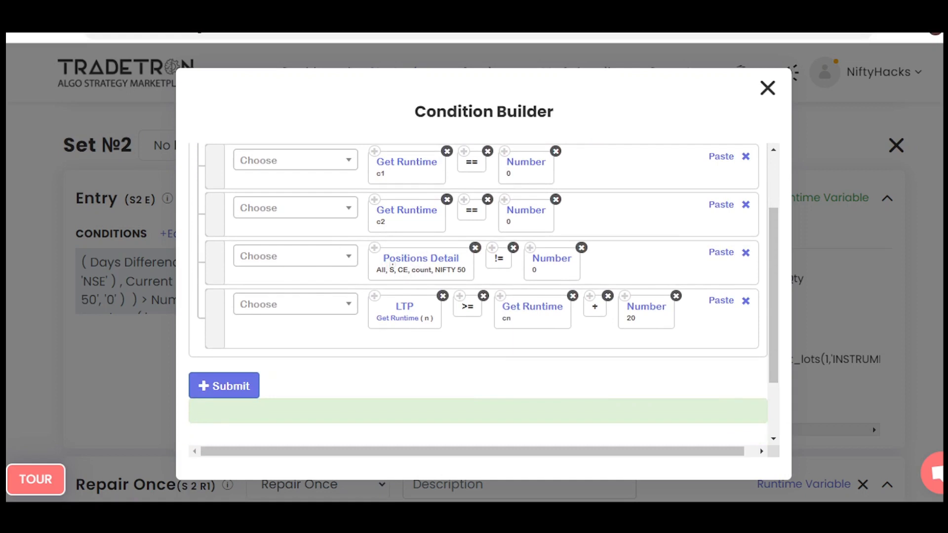
{"action": "mouse_move", "coordinate": [392, 265]}
{"action": "left_mouse_down"}
{"action": "mouse_move", "coordinate": [389, 276]}
{"action": "mouse_move", "coordinate": [393, 264]}
{"action": "left_mouse_up"}
{"action": "left_click_drag", "start_coordinate": [404, 264], "coordinate": [402, 265]}
{"action": "mouse_move", "coordinate": [504, 249]}
{"action": "left_mouse_down"}
{"action": "mouse_move", "coordinate": [486, 269]}
{"action": "mouse_move", "coordinate": [506, 250]}
{"action": "mouse_move", "coordinate": [547, 246]}
{"action": "left_mouse_up"}
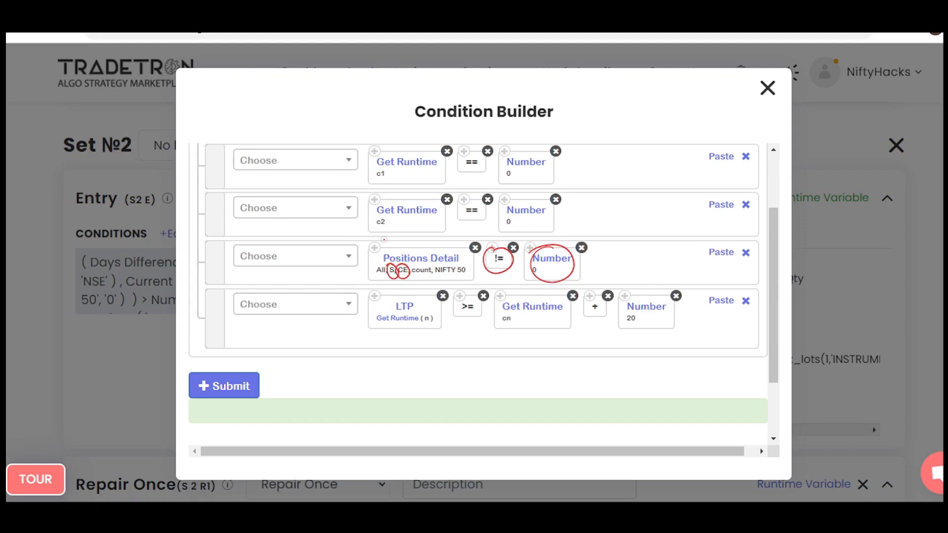
Circle c1, c2 and their Number 0 values in the two Get Runtime conditions, and clear the annotations.
{"action": "left_click_drag", "start_coordinate": [395, 153], "coordinate": [398, 161]}
{"action": "left_click_drag", "start_coordinate": [395, 203], "coordinate": [401, 212]}
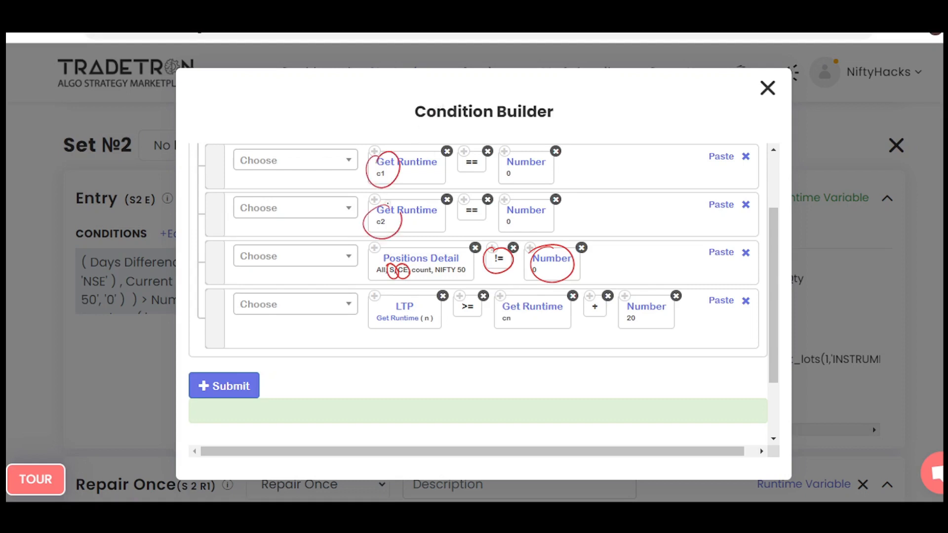
{"action": "mouse_move", "coordinate": [492, 148]}
{"action": "left_mouse_down"}
{"action": "mouse_move", "coordinate": [477, 172]}
{"action": "mouse_move", "coordinate": [511, 148]}
{"action": "left_mouse_up"}
{"action": "mouse_move", "coordinate": [509, 196]}
{"action": "left_mouse_down"}
{"action": "mouse_move", "coordinate": [503, 232]}
{"action": "mouse_move", "coordinate": [526, 193]}
{"action": "left_mouse_up"}
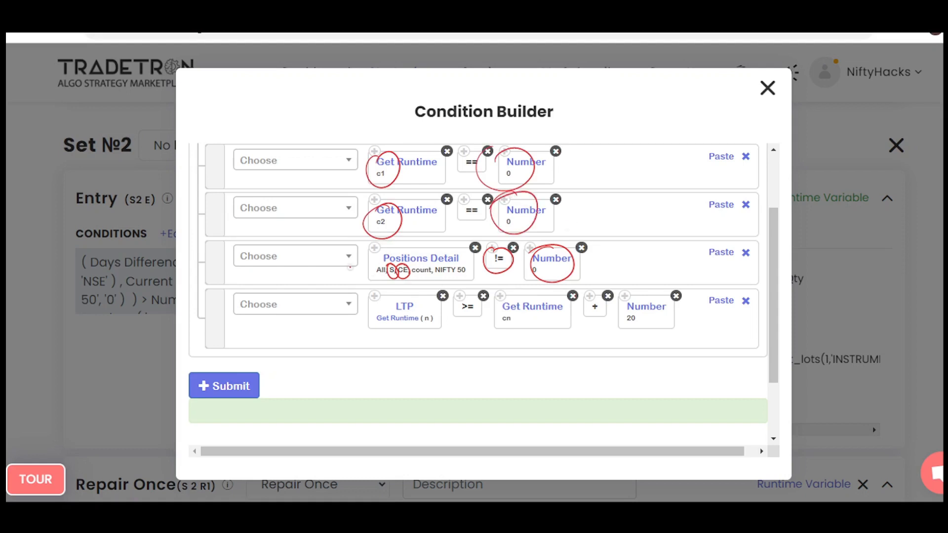
{"action": "key", "text": "e"}
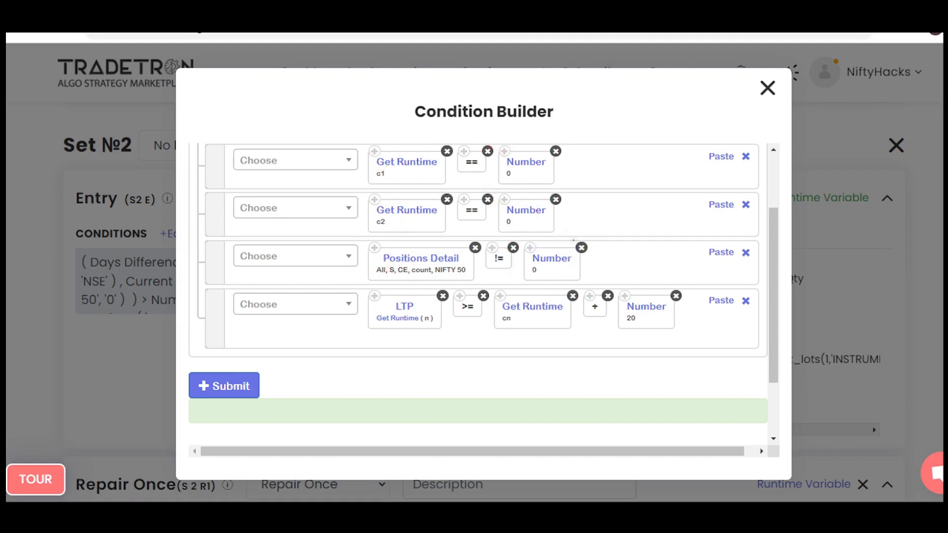
Point an arrow at the LTP condition, write 20000 and a boxed 20050 with an up arrow, and note RO2.
{"action": "mouse_move", "coordinate": [307, 348]}
{"action": "left_mouse_down"}
{"action": "mouse_move", "coordinate": [354, 323]}
{"action": "mouse_move", "coordinate": [349, 348]}
{"action": "left_mouse_up"}
{"action": "left_click_drag", "start_coordinate": [574, 221], "coordinate": [657, 207]}
{"action": "mouse_move", "coordinate": [418, 386]}
{"action": "left_mouse_down"}
{"action": "mouse_move", "coordinate": [437, 399]}
{"action": "mouse_move", "coordinate": [497, 378]}
{"action": "left_mouse_up"}
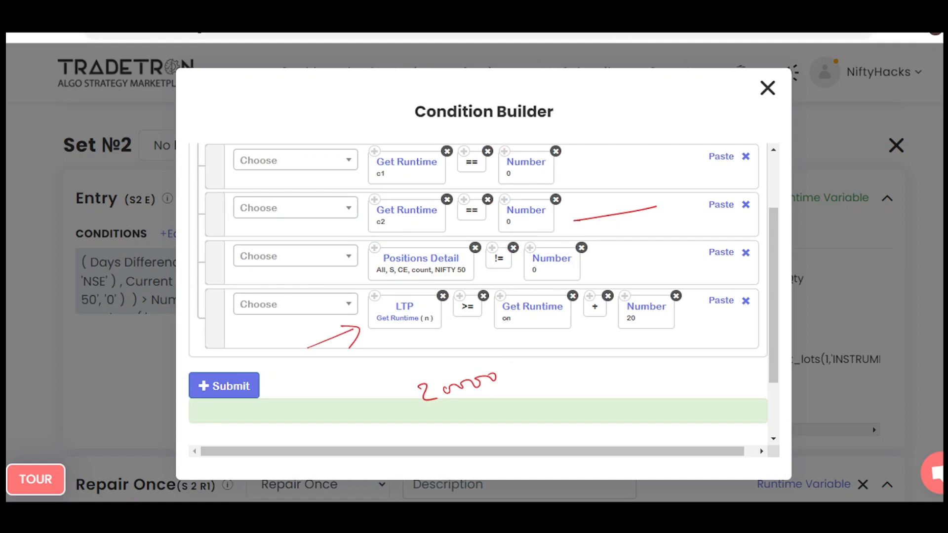
{"action": "mouse_move", "coordinate": [593, 272]}
{"action": "left_mouse_down"}
{"action": "mouse_move", "coordinate": [650, 251]}
{"action": "mouse_move", "coordinate": [669, 256]}
{"action": "mouse_move", "coordinate": [671, 246]}
{"action": "mouse_move", "coordinate": [613, 294]}
{"action": "mouse_move", "coordinate": [685, 271]}
{"action": "left_mouse_up"}
{"action": "mouse_move", "coordinate": [586, 152]}
{"action": "left_mouse_down"}
{"action": "mouse_move", "coordinate": [592, 133]}
{"action": "mouse_move", "coordinate": [637, 133]}
{"action": "mouse_move", "coordinate": [667, 148]}
{"action": "left_mouse_up"}
{"action": "mouse_move", "coordinate": [594, 101]}
{"action": "left_mouse_down"}
{"action": "mouse_move", "coordinate": [618, 103]}
{"action": "mouse_move", "coordinate": [620, 118]}
{"action": "left_mouse_up"}
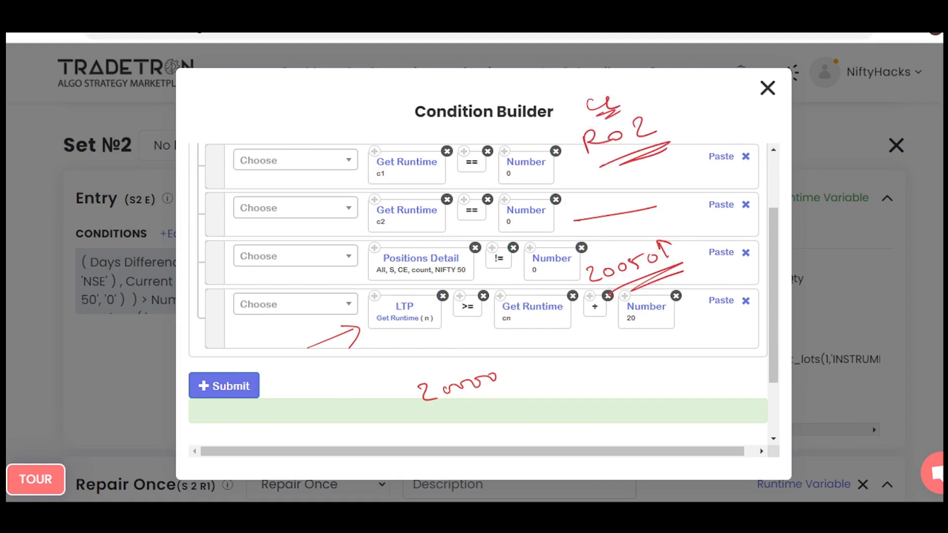
{"action": "mouse_move", "coordinate": [579, 267]}
{"action": "left_mouse_down"}
{"action": "mouse_move", "coordinate": [687, 261]}
{"action": "mouse_move", "coordinate": [611, 260]}
{"action": "left_mouse_up"}
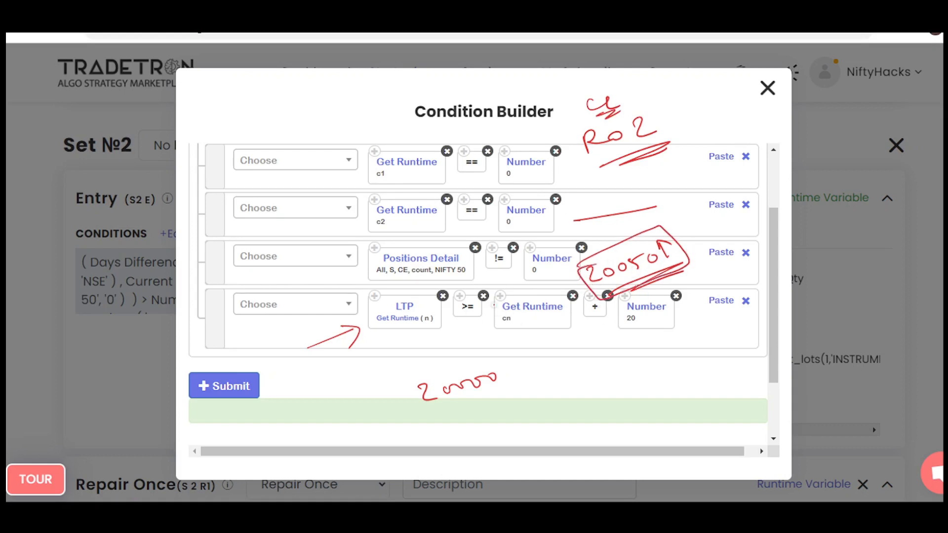
Circle LTP (n), Get Runtime cn, the plus sign and Number 20, and point an arrow from 20000 to cn.
{"action": "mouse_move", "coordinate": [515, 292]}
{"action": "left_mouse_down"}
{"action": "mouse_move", "coordinate": [489, 321]}
{"action": "mouse_move", "coordinate": [534, 304]}
{"action": "mouse_move", "coordinate": [499, 318]}
{"action": "left_mouse_up"}
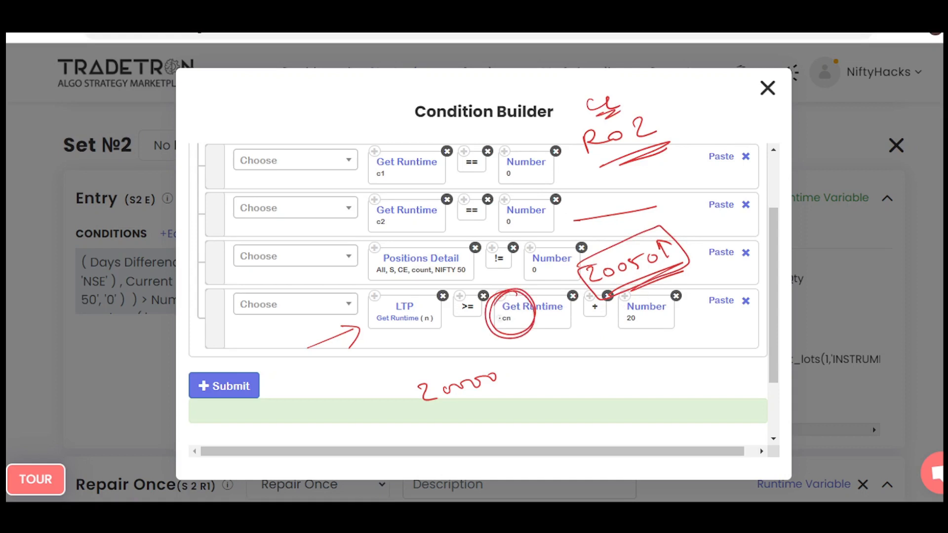
{"action": "left_click_drag", "start_coordinate": [593, 295], "coordinate": [603, 298]}
{"action": "mouse_move", "coordinate": [389, 293]}
{"action": "left_mouse_down"}
{"action": "mouse_move", "coordinate": [413, 341]}
{"action": "mouse_move", "coordinate": [395, 292]}
{"action": "left_mouse_up"}
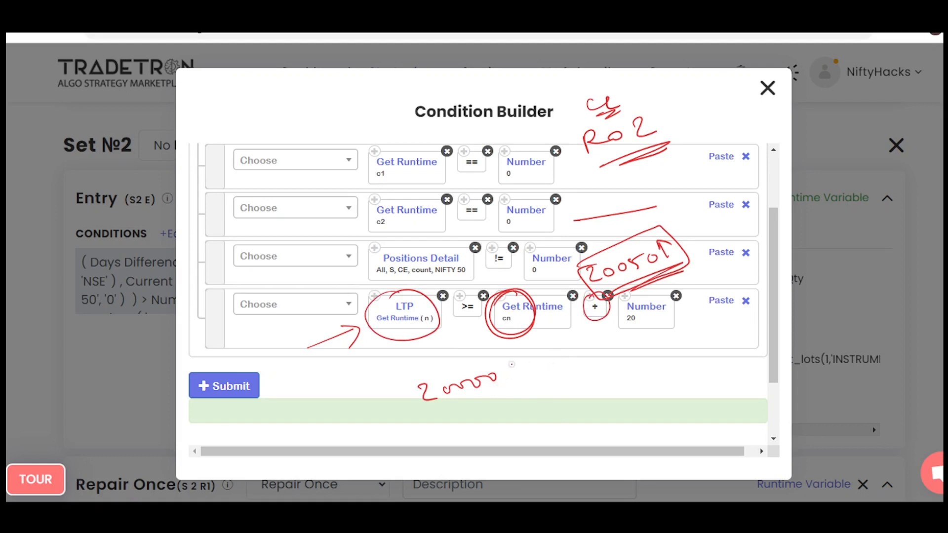
{"action": "left_click_drag", "start_coordinate": [642, 295], "coordinate": [617, 302]}
{"action": "mouse_move", "coordinate": [524, 369]}
{"action": "left_mouse_down"}
{"action": "mouse_move", "coordinate": [515, 340]}
{"action": "mouse_move", "coordinate": [537, 345]}
{"action": "left_mouse_up"}
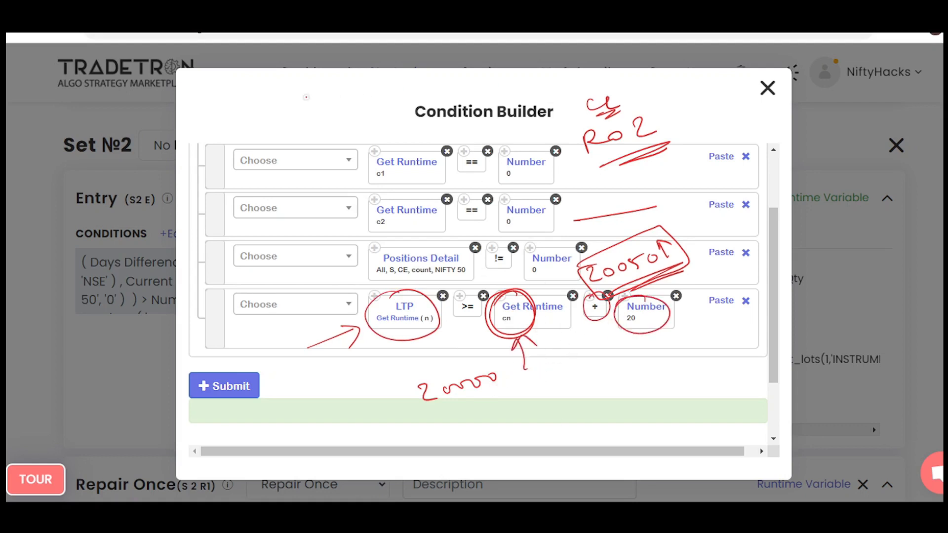
Add a circled note, an upward arrow and an underlined note over the upper conditions, and clear all annotations.
{"action": "mouse_move", "coordinate": [306, 97]}
{"action": "left_mouse_down"}
{"action": "mouse_move", "coordinate": [330, 114]}
{"action": "mouse_move", "coordinate": [355, 101]}
{"action": "mouse_move", "coordinate": [357, 121]}
{"action": "left_mouse_up"}
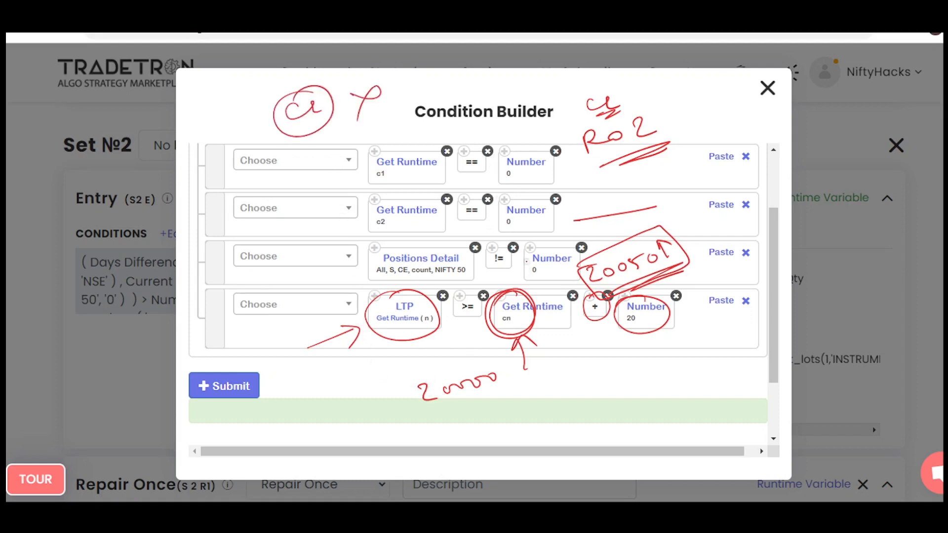
{"action": "mouse_move", "coordinate": [535, 278]}
{"action": "left_mouse_down"}
{"action": "mouse_move", "coordinate": [526, 225]}
{"action": "mouse_move", "coordinate": [543, 230]}
{"action": "left_mouse_up"}
{"action": "mouse_move", "coordinate": [274, 184]}
{"action": "left_mouse_down"}
{"action": "mouse_move", "coordinate": [269, 199]}
{"action": "mouse_move", "coordinate": [392, 144]}
{"action": "left_mouse_up"}
{"action": "mouse_move", "coordinate": [415, 161]}
{"action": "left_mouse_down"}
{"action": "mouse_move", "coordinate": [320, 207]}
{"action": "mouse_move", "coordinate": [347, 201]}
{"action": "left_mouse_up"}
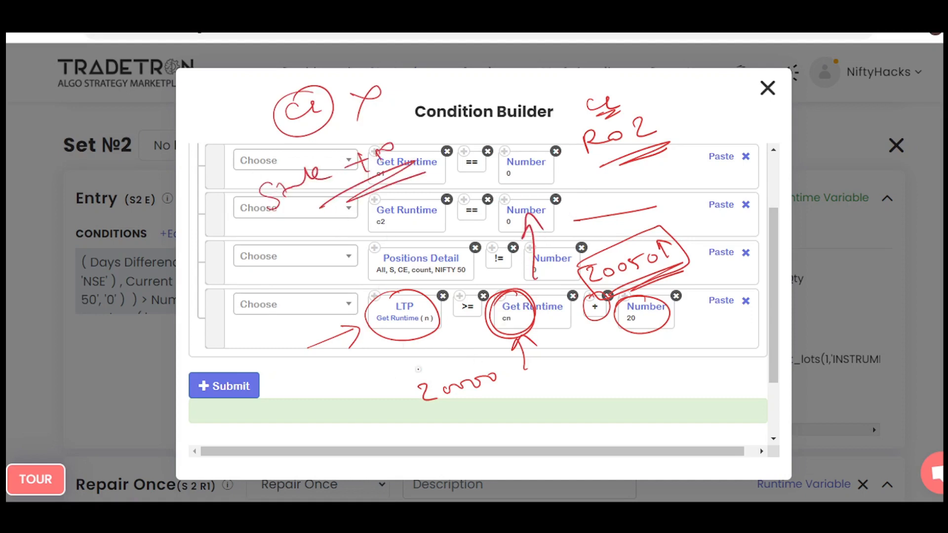
{"action": "left_click_drag", "start_coordinate": [462, 157], "coordinate": [531, 138]}
{"action": "key", "text": "e"}
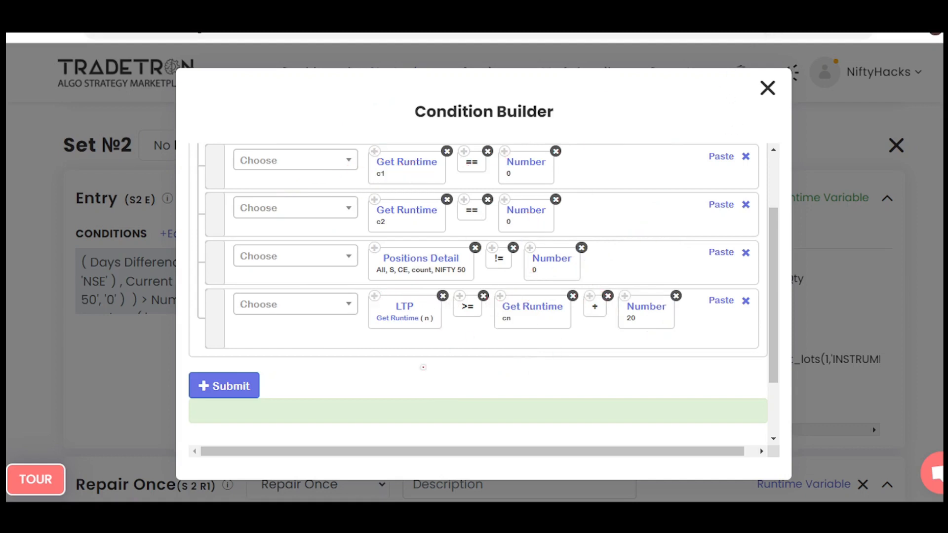
Outline the LTP condition, circle cn and + 20, and encircle the c1 and c2 conditions with an upward arrow beside them.
{"action": "mouse_move", "coordinate": [425, 287]}
{"action": "left_mouse_down"}
{"action": "mouse_move", "coordinate": [683, 276]}
{"action": "mouse_move", "coordinate": [464, 351]}
{"action": "mouse_move", "coordinate": [437, 277]}
{"action": "mouse_move", "coordinate": [399, 283]}
{"action": "mouse_move", "coordinate": [439, 281]}
{"action": "left_mouse_up"}
{"action": "left_click_drag", "start_coordinate": [521, 294], "coordinate": [543, 298]}
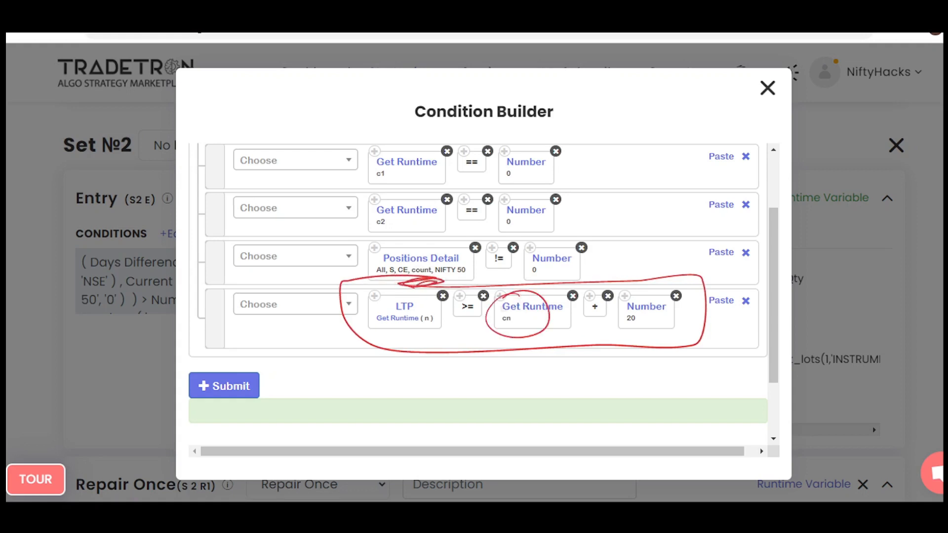
{"action": "mouse_move", "coordinate": [583, 328]}
{"action": "left_mouse_down"}
{"action": "mouse_move", "coordinate": [607, 294]}
{"action": "mouse_move", "coordinate": [586, 324]}
{"action": "left_mouse_up"}
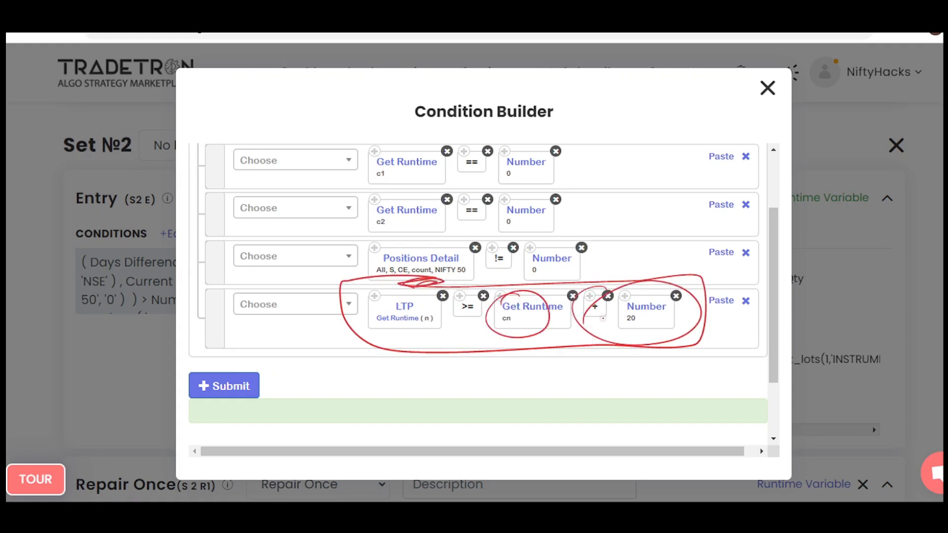
{"action": "mouse_move", "coordinate": [489, 139]}
{"action": "left_mouse_down"}
{"action": "mouse_move", "coordinate": [365, 168]}
{"action": "mouse_move", "coordinate": [447, 138]}
{"action": "left_mouse_up"}
{"action": "left_click_drag", "start_coordinate": [640, 197], "coordinate": [646, 147]}
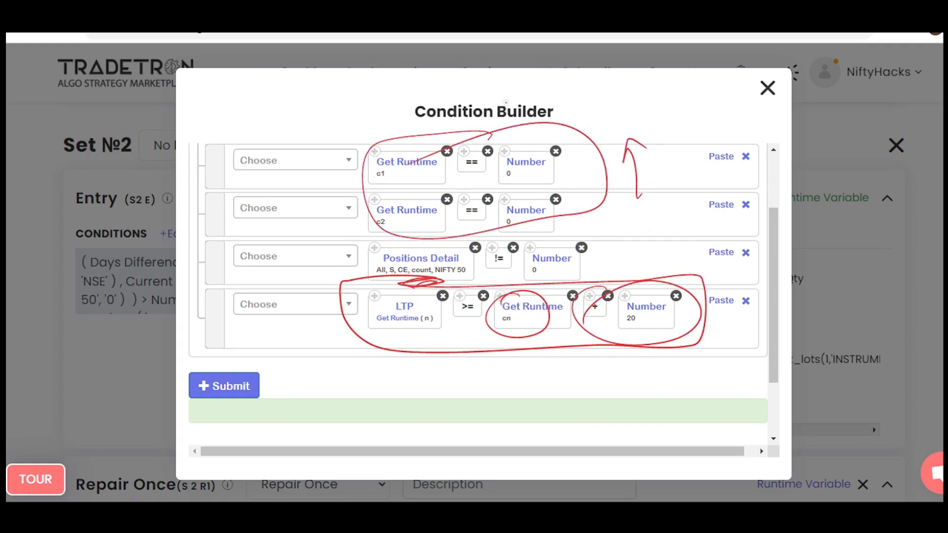
Write a boxed, underlined cn + 100 note above the conditions, clear the annotations and close the Condition Builder.
{"action": "mouse_move", "coordinate": [573, 84]}
{"action": "left_mouse_down"}
{"action": "mouse_move", "coordinate": [562, 94]}
{"action": "mouse_move", "coordinate": [651, 84]}
{"action": "left_mouse_up"}
{"action": "mouse_move", "coordinate": [641, 76]}
{"action": "left_mouse_down"}
{"action": "mouse_move", "coordinate": [643, 101]}
{"action": "mouse_move", "coordinate": [714, 77]}
{"action": "left_mouse_up"}
{"action": "left_click", "coordinate": [692, 79]}
{"action": "mouse_move", "coordinate": [620, 119]}
{"action": "left_mouse_down"}
{"action": "mouse_move", "coordinate": [720, 95]}
{"action": "mouse_move", "coordinate": [711, 100]}
{"action": "left_mouse_up"}
{"action": "mouse_move", "coordinate": [599, 73]}
{"action": "left_mouse_down"}
{"action": "mouse_move", "coordinate": [546, 90]}
{"action": "mouse_move", "coordinate": [625, 125]}
{"action": "left_mouse_up"}
{"action": "mouse_move", "coordinate": [576, 85]}
{"action": "left_mouse_down"}
{"action": "mouse_move", "coordinate": [733, 90]}
{"action": "mouse_move", "coordinate": [546, 147]}
{"action": "left_mouse_up"}
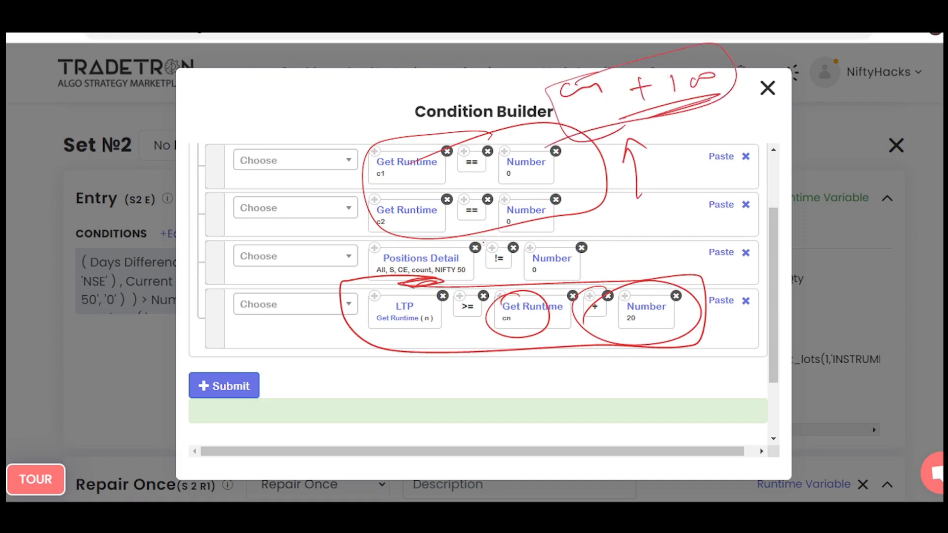
{"action": "key", "text": "Escape"}
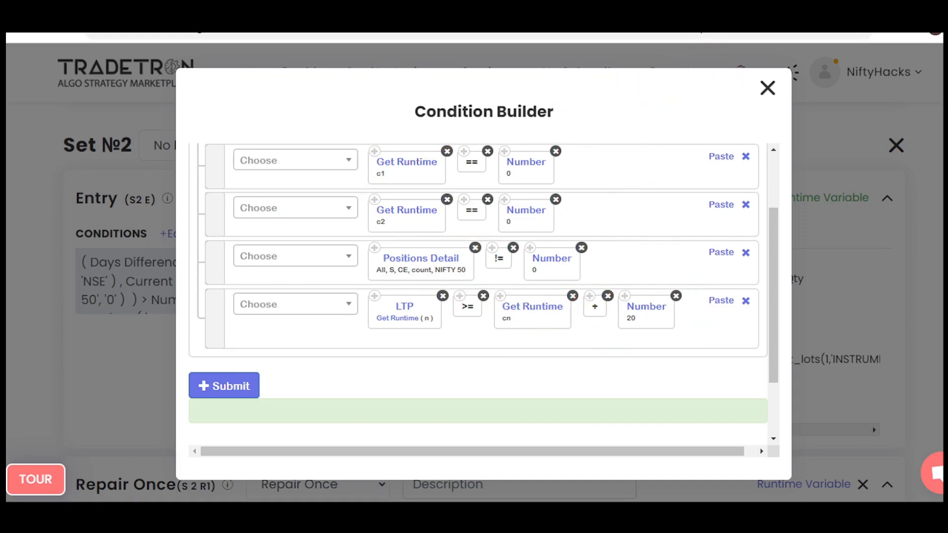
{"action": "left_click", "coordinate": [768, 88]}
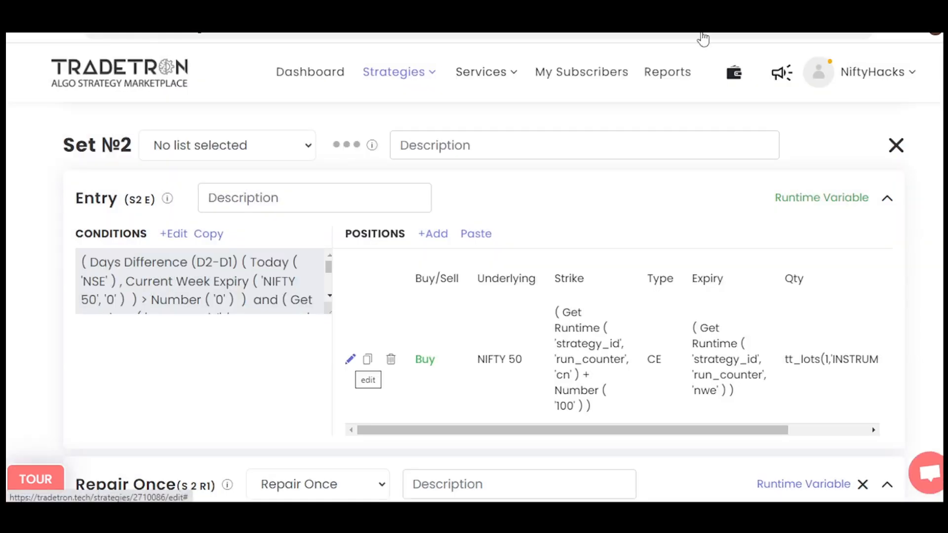
Review the runtime variable in the expiry formula of the Set №2 Buy CE position, and close the formula.
{"action": "left_click", "coordinate": [351, 359]}
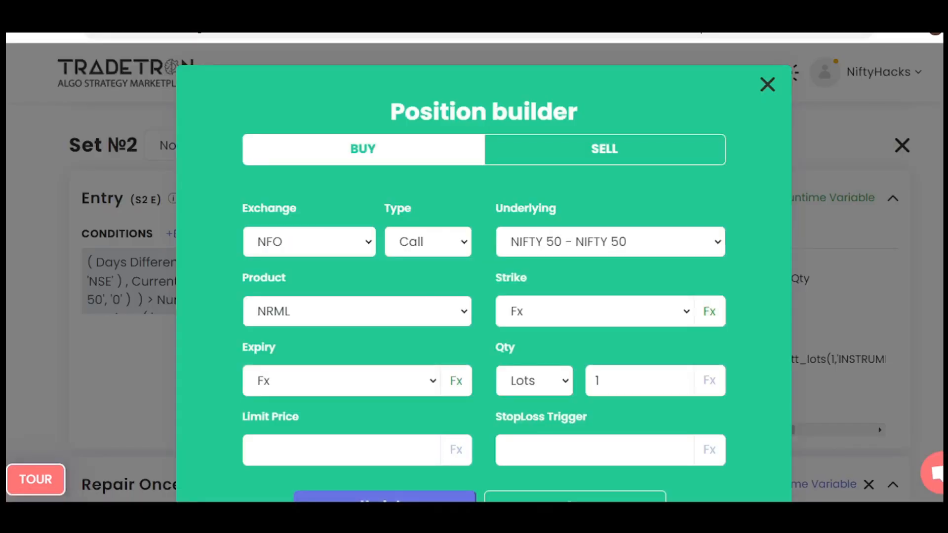
{"action": "left_click", "coordinate": [456, 381]}
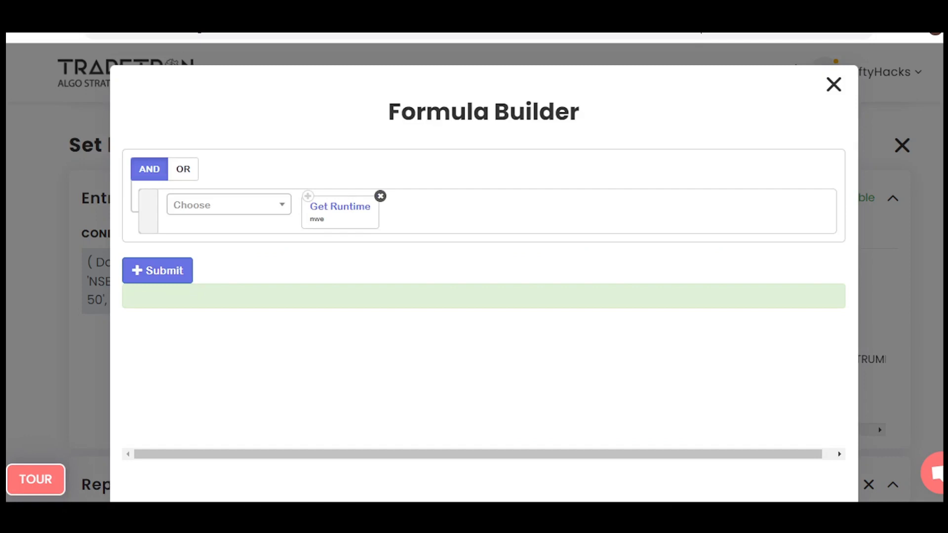
{"action": "left_click", "coordinate": [340, 207]}
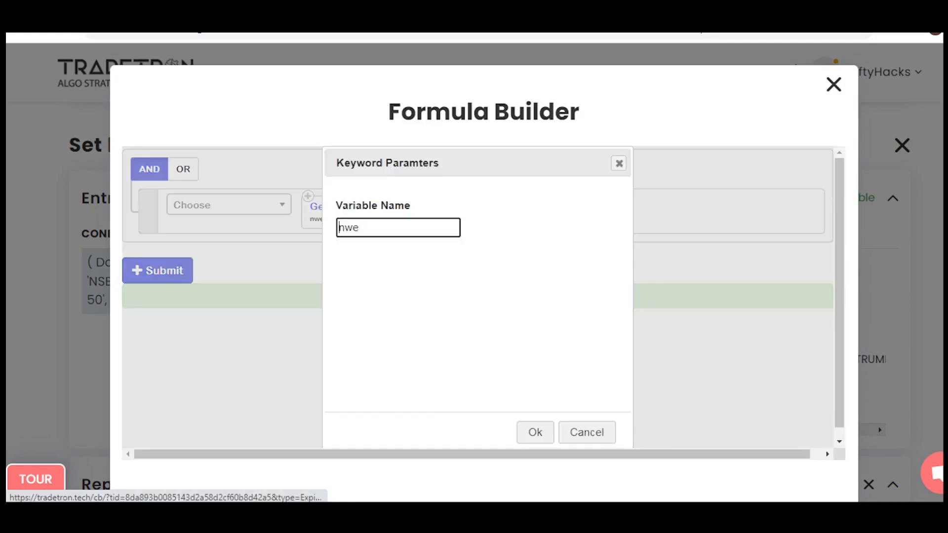
{"action": "left_click", "coordinate": [619, 164]}
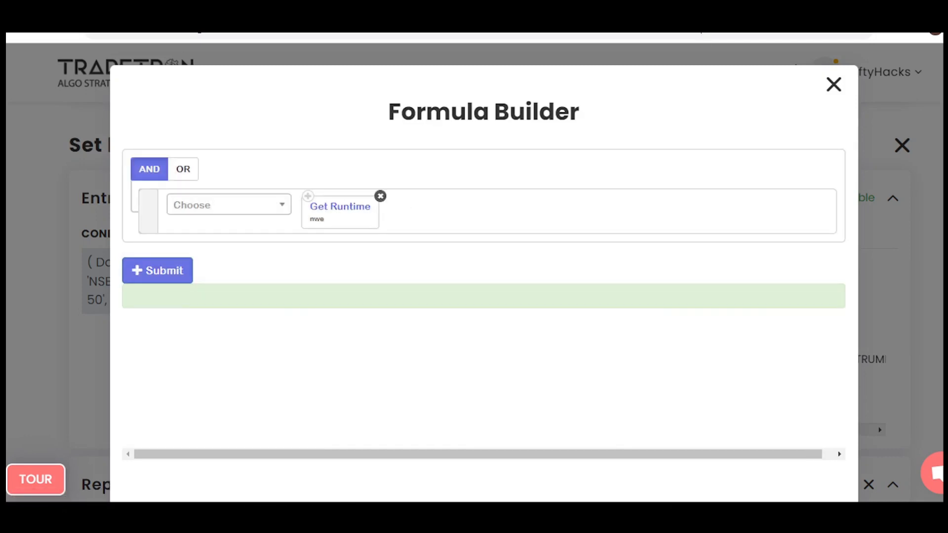
{"action": "left_click", "coordinate": [834, 85]}
Open the position's strike formula, box Get Runtime cn, and write an underlined 20000 beneath it.
{"action": "left_click", "coordinate": [710, 311]}
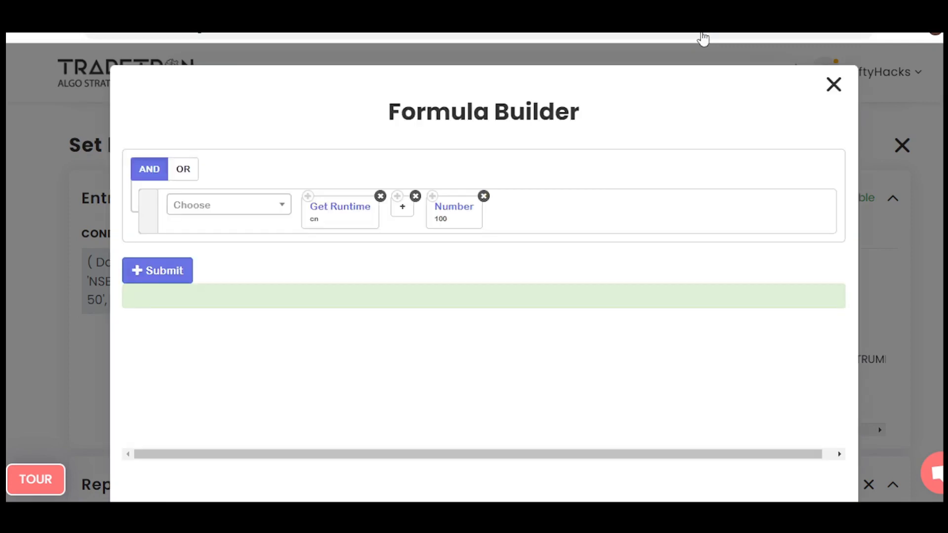
{"action": "mouse_move", "coordinate": [336, 176]}
{"action": "left_mouse_down"}
{"action": "mouse_move", "coordinate": [292, 212]}
{"action": "mouse_move", "coordinate": [313, 241]}
{"action": "left_mouse_up"}
{"action": "mouse_move", "coordinate": [310, 183]}
{"action": "left_mouse_down"}
{"action": "mouse_move", "coordinate": [380, 208]}
{"action": "mouse_move", "coordinate": [303, 251]}
{"action": "left_mouse_up"}
{"action": "mouse_move", "coordinate": [286, 273]}
{"action": "left_mouse_down"}
{"action": "mouse_move", "coordinate": [291, 281]}
{"action": "mouse_move", "coordinate": [365, 252]}
{"action": "left_mouse_up"}
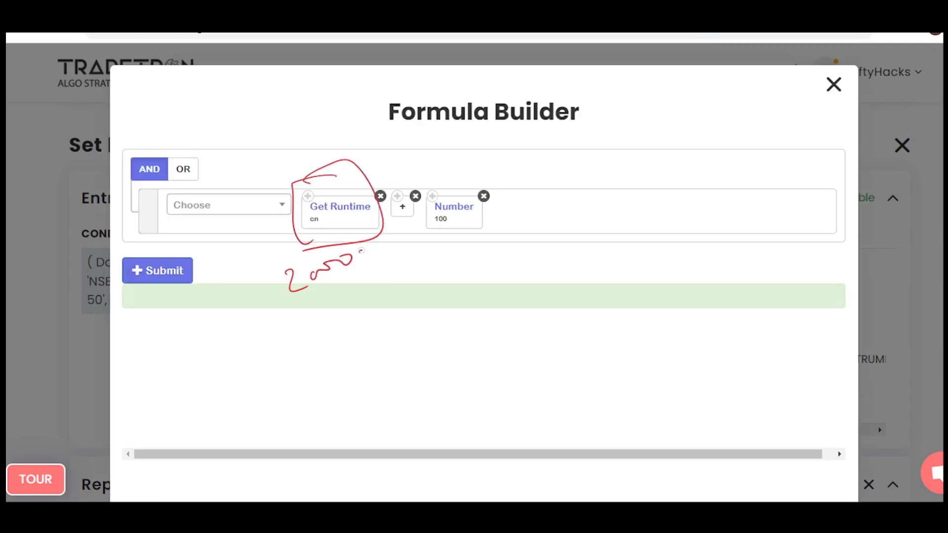
{"action": "left_click_drag", "start_coordinate": [313, 304], "coordinate": [380, 275]}
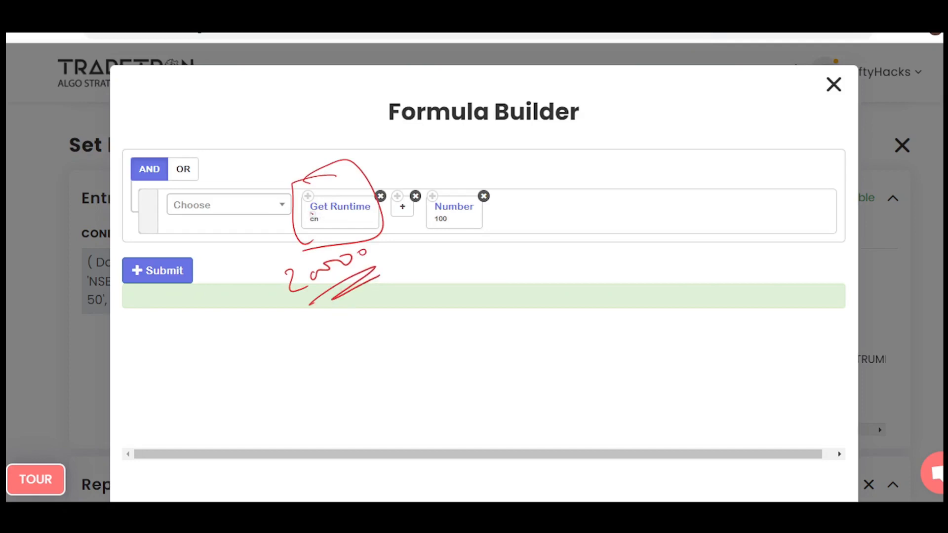
Circle cn and encircle the 20000 note in the strike formula, and clear all the annotations.
{"action": "left_click_drag", "start_coordinate": [312, 213], "coordinate": [304, 214]}
{"action": "mouse_move", "coordinate": [277, 273]}
{"action": "left_mouse_down"}
{"action": "mouse_move", "coordinate": [287, 267]}
{"action": "mouse_move", "coordinate": [274, 277]}
{"action": "left_mouse_up"}
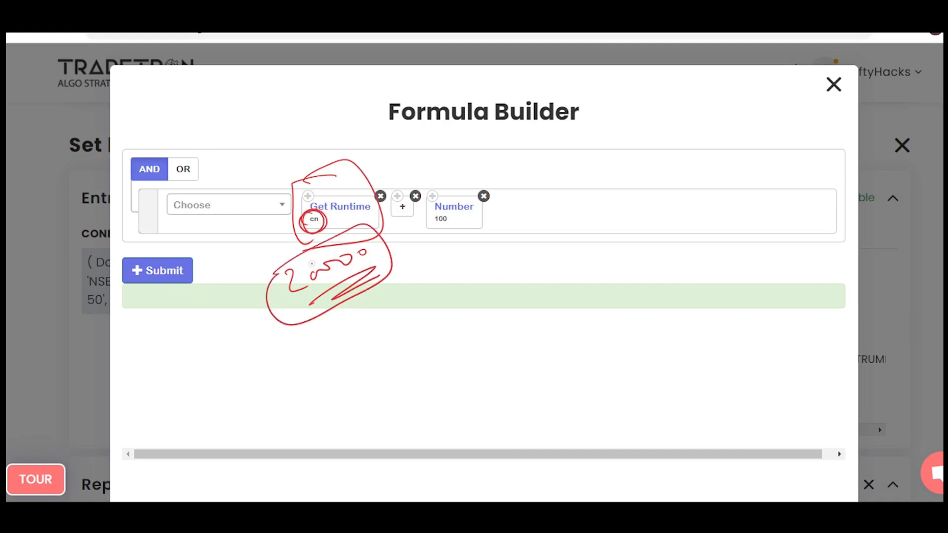
{"action": "key", "text": "e"}
Circle Get Runtime cn, write an encircled, underlined 20000 + 100 beneath the formula, clear the annotations and close the formula.
{"action": "mouse_move", "coordinate": [331, 190]}
{"action": "left_mouse_down"}
{"action": "mouse_move", "coordinate": [313, 252]}
{"action": "mouse_move", "coordinate": [308, 202]}
{"action": "left_mouse_up"}
{"action": "left_click_drag", "start_coordinate": [295, 280], "coordinate": [317, 294]}
{"action": "mouse_move", "coordinate": [321, 278]}
{"action": "left_mouse_down"}
{"action": "mouse_move", "coordinate": [371, 259]}
{"action": "mouse_move", "coordinate": [327, 313]}
{"action": "left_mouse_up"}
{"action": "mouse_move", "coordinate": [397, 263]}
{"action": "left_mouse_down"}
{"action": "mouse_move", "coordinate": [416, 256]}
{"action": "mouse_move", "coordinate": [414, 271]}
{"action": "left_mouse_up"}
{"action": "mouse_move", "coordinate": [438, 244]}
{"action": "left_mouse_down"}
{"action": "mouse_move", "coordinate": [446, 259]}
{"action": "mouse_move", "coordinate": [482, 234]}
{"action": "left_mouse_up"}
{"action": "left_click_drag", "start_coordinate": [421, 282], "coordinate": [488, 258]}
{"action": "mouse_move", "coordinate": [291, 267]}
{"action": "left_mouse_down"}
{"action": "mouse_move", "coordinate": [534, 267]}
{"action": "mouse_move", "coordinate": [354, 243]}
{"action": "left_mouse_up"}
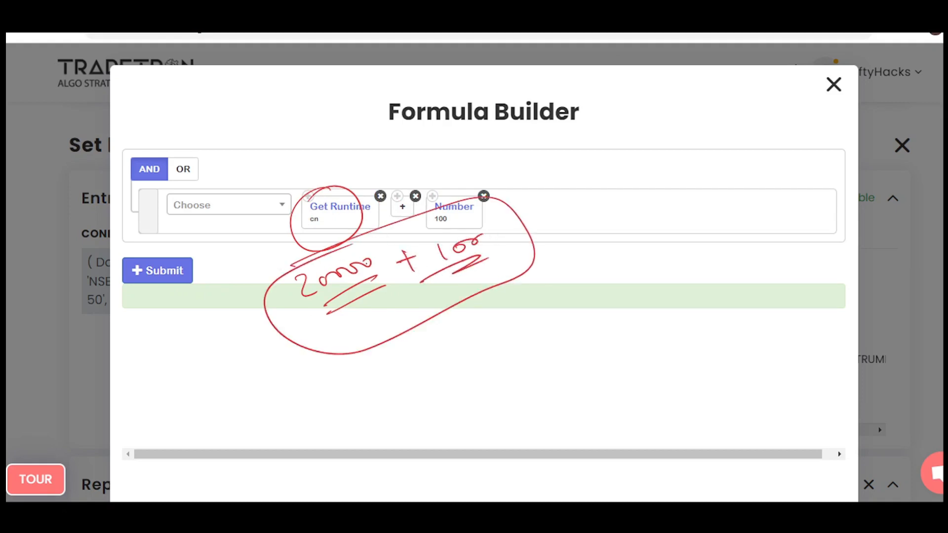
{"action": "key", "text": "Escape"}
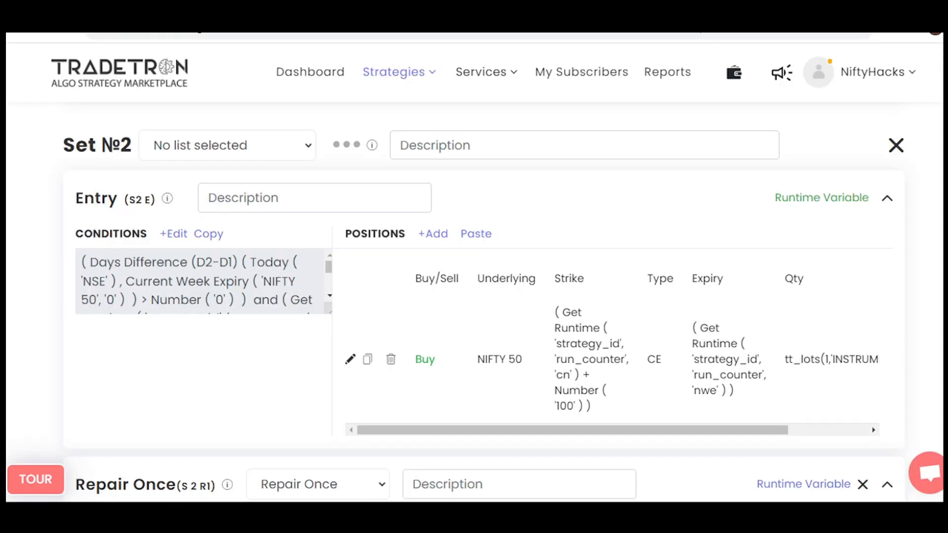
Open the Set №2 entry runtime variables, circle c1 and Number 1, write encircled set 3 and c1 = 0, c2 = 0 notes, and clear them.
{"action": "left_click", "coordinate": [822, 197]}
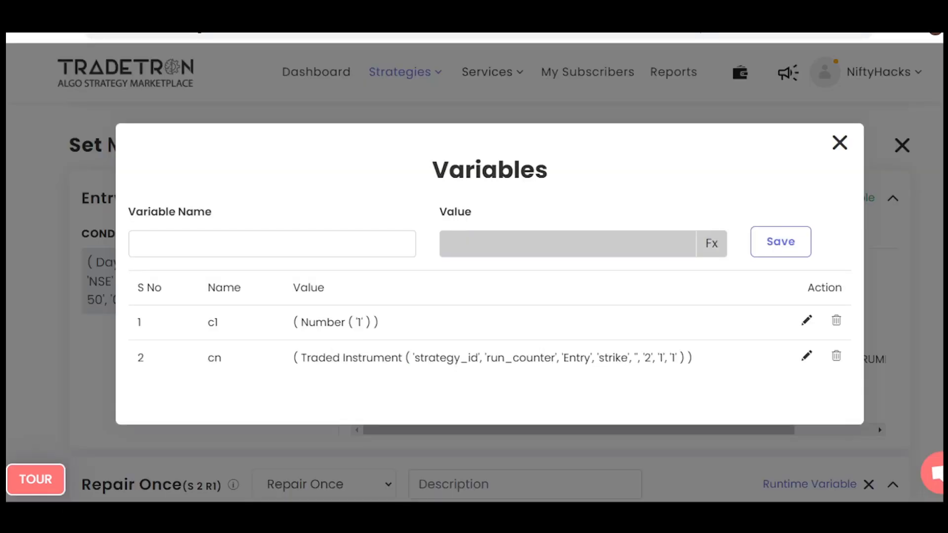
{"action": "mouse_move", "coordinate": [217, 303]}
{"action": "left_mouse_down"}
{"action": "mouse_move", "coordinate": [233, 333]}
{"action": "mouse_move", "coordinate": [220, 305]}
{"action": "left_mouse_up"}
{"action": "left_click_drag", "start_coordinate": [338, 298], "coordinate": [348, 296]}
{"action": "mouse_move", "coordinate": [273, 174]}
{"action": "left_mouse_down"}
{"action": "mouse_move", "coordinate": [264, 185]}
{"action": "mouse_move", "coordinate": [323, 163]}
{"action": "mouse_move", "coordinate": [291, 216]}
{"action": "mouse_move", "coordinate": [271, 230]}
{"action": "left_mouse_up"}
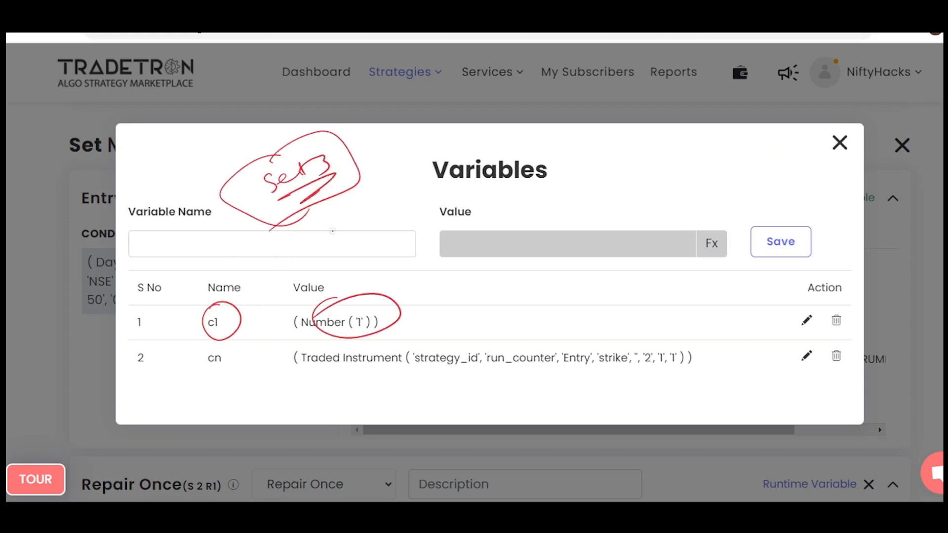
{"action": "mouse_move", "coordinate": [588, 149]}
{"action": "left_mouse_down"}
{"action": "mouse_move", "coordinate": [642, 152]}
{"action": "mouse_move", "coordinate": [612, 195]}
{"action": "mouse_move", "coordinate": [667, 181]}
{"action": "left_mouse_up"}
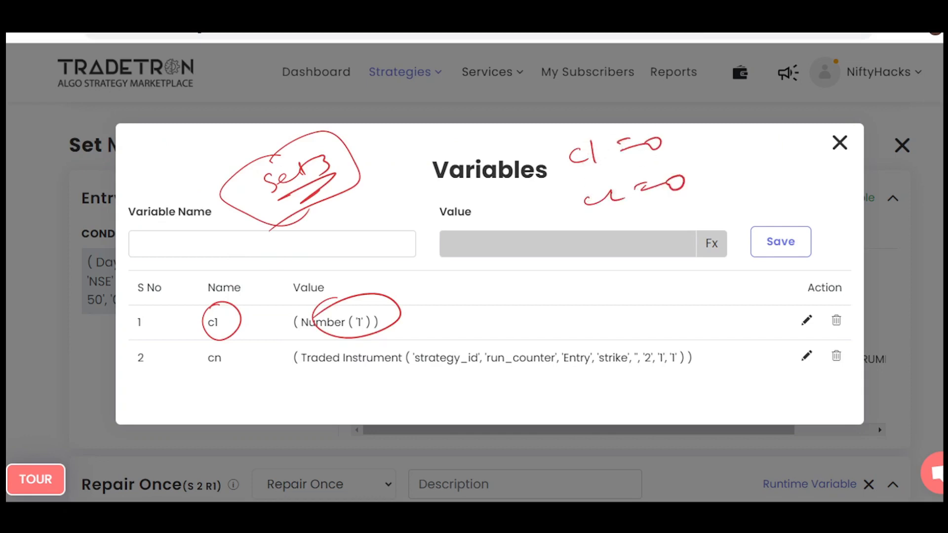
{"action": "left_click_drag", "start_coordinate": [600, 230], "coordinate": [632, 225]}
{"action": "mouse_move", "coordinate": [548, 144]}
{"action": "left_mouse_down"}
{"action": "mouse_move", "coordinate": [568, 207]}
{"action": "mouse_move", "coordinate": [542, 144]}
{"action": "left_mouse_up"}
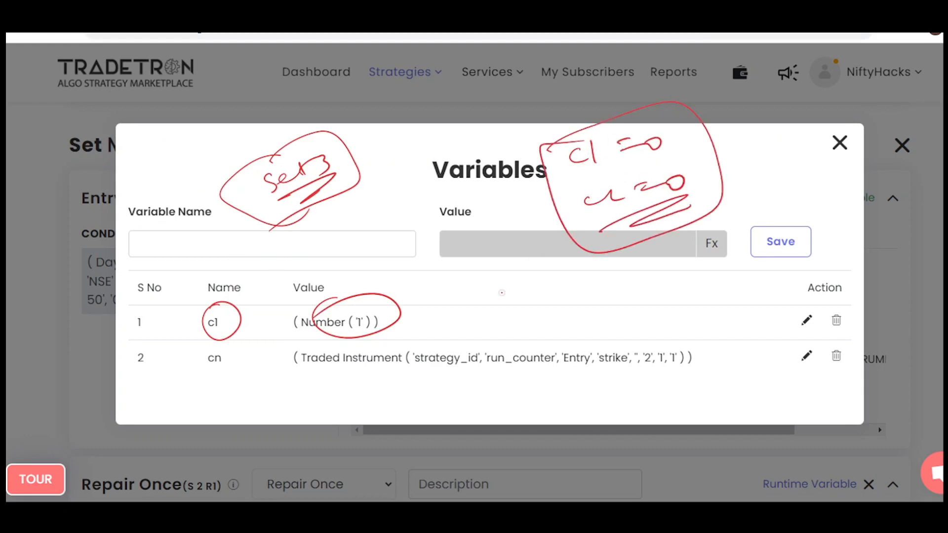
{"action": "key", "text": "Escape"}
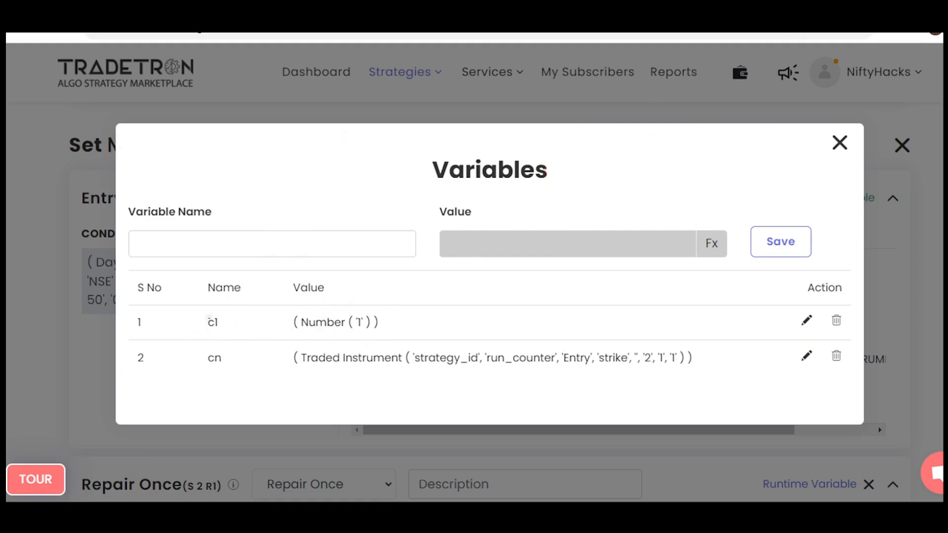
Circle c1 with its Number 1 value, cn, and the Entry, strike and 2, 1, 1 arguments of Traded Instrument.
{"action": "left_click_drag", "start_coordinate": [210, 317], "coordinate": [231, 308]}
{"action": "mouse_move", "coordinate": [332, 304]}
{"action": "left_mouse_down"}
{"action": "mouse_move", "coordinate": [345, 340]}
{"action": "mouse_move", "coordinate": [296, 315]}
{"action": "left_mouse_up"}
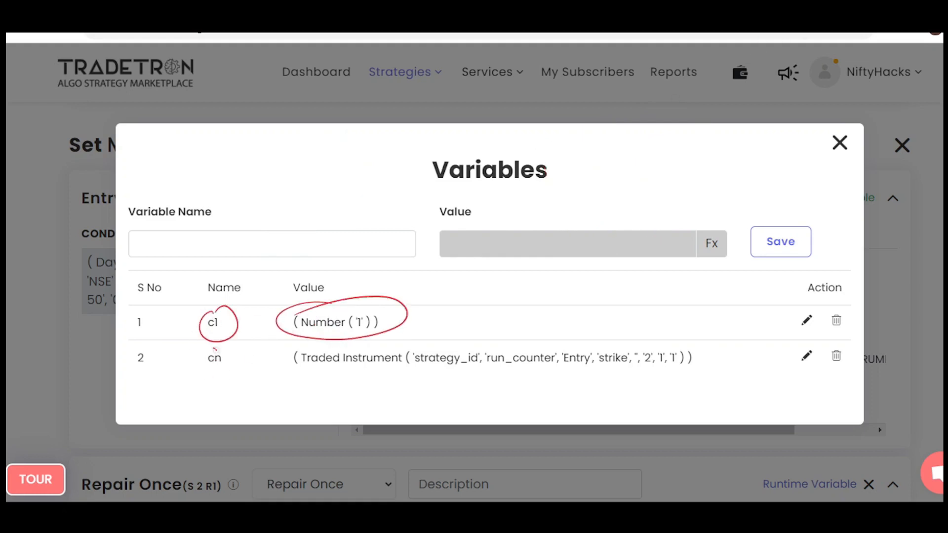
{"action": "left_click_drag", "start_coordinate": [214, 350], "coordinate": [202, 354]}
{"action": "mouse_move", "coordinate": [568, 345]}
{"action": "left_mouse_down"}
{"action": "mouse_move", "coordinate": [593, 369]}
{"action": "mouse_move", "coordinate": [595, 345]}
{"action": "left_mouse_up"}
{"action": "mouse_move", "coordinate": [600, 345]}
{"action": "left_mouse_down"}
{"action": "mouse_move", "coordinate": [623, 373]}
{"action": "mouse_move", "coordinate": [605, 348]}
{"action": "left_mouse_up"}
{"action": "mouse_move", "coordinate": [652, 348]}
{"action": "left_mouse_down"}
{"action": "mouse_move", "coordinate": [692, 337]}
{"action": "mouse_move", "coordinate": [637, 346]}
{"action": "left_mouse_up"}
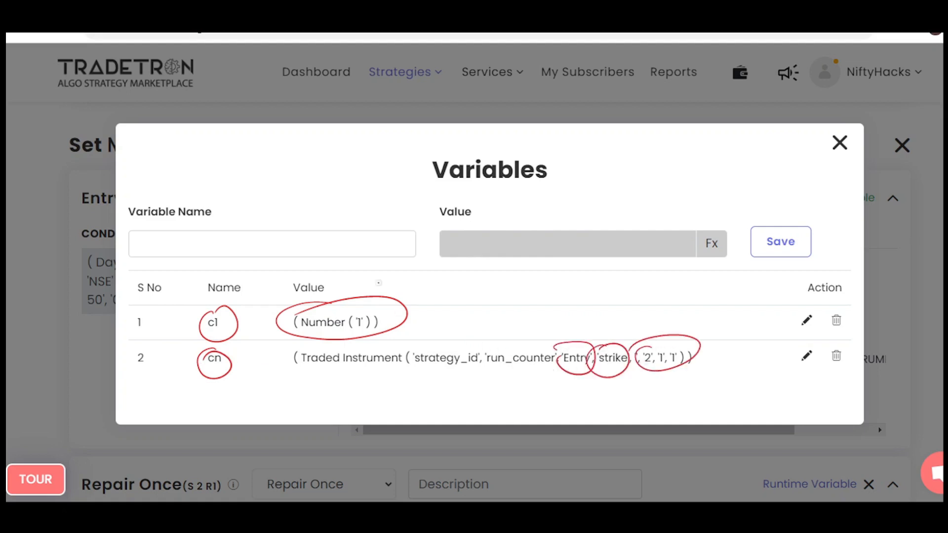
Write an underlined 20100 above the variables with arrows branching to +50 and an underlined -100.
{"action": "left_click_drag", "start_coordinate": [266, 170], "coordinate": [307, 172]}
{"action": "left_click_drag", "start_coordinate": [328, 157], "coordinate": [348, 151]}
{"action": "mouse_move", "coordinate": [296, 192]}
{"action": "left_mouse_down"}
{"action": "mouse_move", "coordinate": [356, 166]}
{"action": "mouse_move", "coordinate": [364, 173]}
{"action": "mouse_move", "coordinate": [611, 142]}
{"action": "mouse_move", "coordinate": [601, 153]}
{"action": "left_mouse_up"}
{"action": "mouse_move", "coordinate": [641, 143]}
{"action": "left_mouse_down"}
{"action": "mouse_move", "coordinate": [656, 142]}
{"action": "mouse_move", "coordinate": [648, 149]}
{"action": "left_mouse_up"}
{"action": "left_click_drag", "start_coordinate": [674, 135], "coordinate": [671, 149]}
{"action": "left_click_drag", "start_coordinate": [684, 142], "coordinate": [686, 143]}
{"action": "mouse_move", "coordinate": [554, 146]}
{"action": "left_mouse_down"}
{"action": "mouse_move", "coordinate": [588, 189]}
{"action": "mouse_move", "coordinate": [625, 183]}
{"action": "left_mouse_up"}
{"action": "mouse_move", "coordinate": [634, 173]}
{"action": "left_mouse_down"}
{"action": "mouse_move", "coordinate": [632, 188]}
{"action": "mouse_move", "coordinate": [673, 173]}
{"action": "left_mouse_up"}
{"action": "left_click_drag", "start_coordinate": [631, 200], "coordinate": [685, 198]}
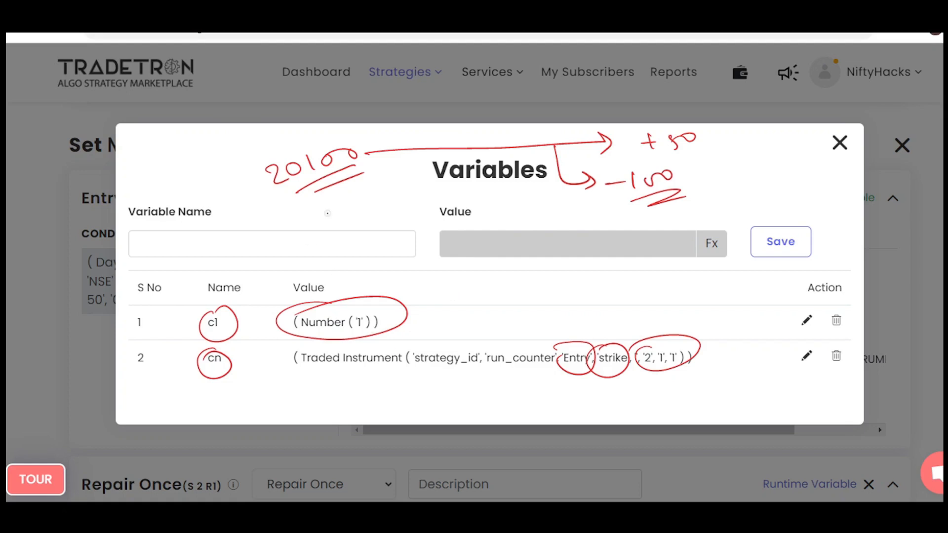
Encircle 20100, link it by an arrow from a heavily circled cn, clear the annotations and close the Variables window.
{"action": "mouse_move", "coordinate": [264, 154]}
{"action": "left_mouse_down"}
{"action": "mouse_move", "coordinate": [329, 130]}
{"action": "mouse_move", "coordinate": [262, 167]}
{"action": "left_mouse_up"}
{"action": "mouse_move", "coordinate": [232, 347]}
{"action": "left_mouse_down"}
{"action": "mouse_move", "coordinate": [208, 375]}
{"action": "mouse_move", "coordinate": [241, 352]}
{"action": "mouse_move", "coordinate": [274, 242]}
{"action": "left_mouse_up"}
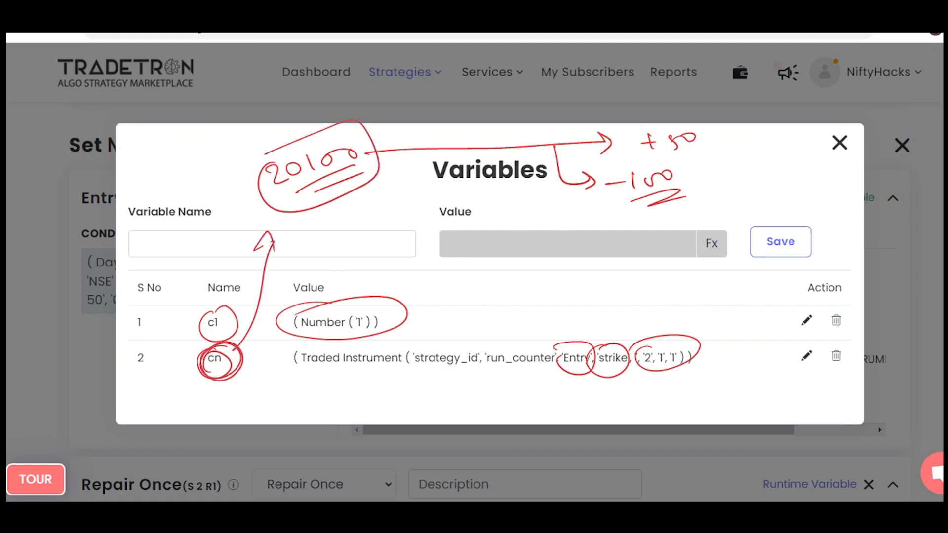
{"action": "mouse_move", "coordinate": [221, 381]}
{"action": "left_mouse_down"}
{"action": "mouse_move", "coordinate": [198, 363]}
{"action": "mouse_move", "coordinate": [222, 387]}
{"action": "left_mouse_up"}
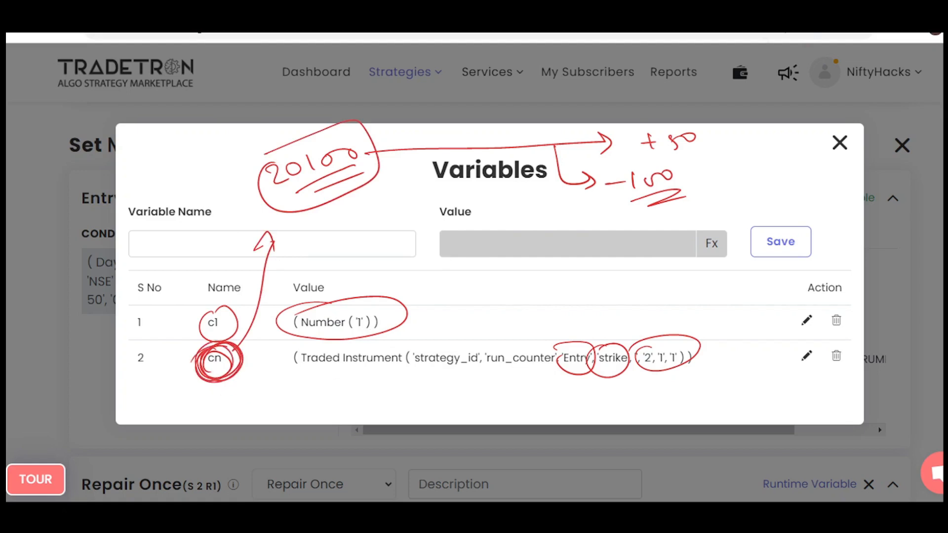
{"action": "key", "text": "Escape"}
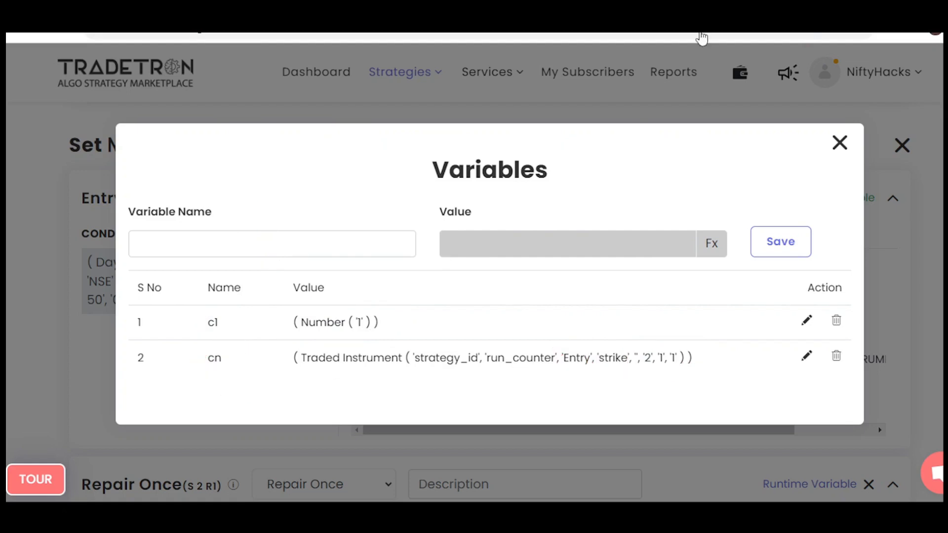
{"action": "left_click", "coordinate": [839, 142]}
Review the Set №2 Repair Once condition on the c1 runtime variable, and close the Condition Builder.
{"action": "scroll", "coordinate": [484, 297], "scroll_direction": "down", "scroll_amount": 4}
{"action": "scroll", "coordinate": [484, 297], "scroll_direction": "down", "scroll_amount": 1}
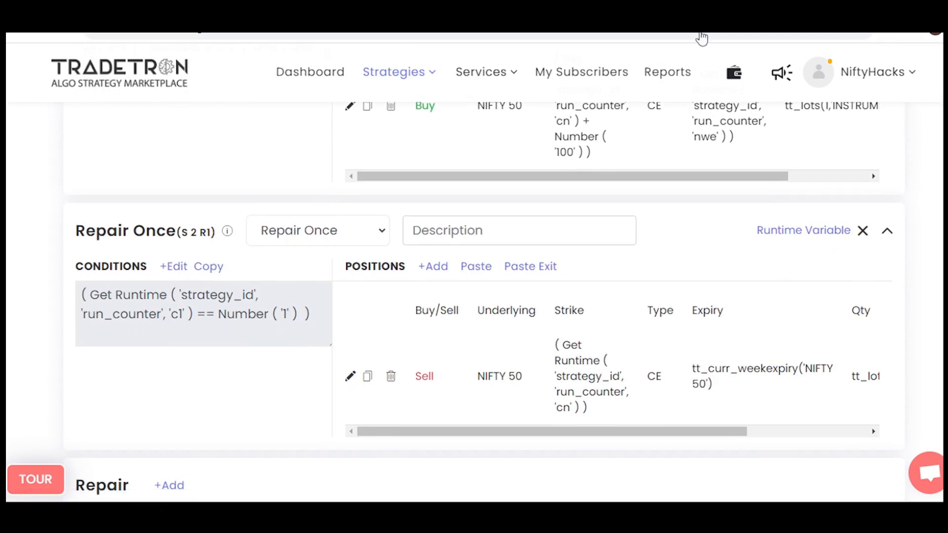
{"action": "left_click", "coordinate": [173, 267]}
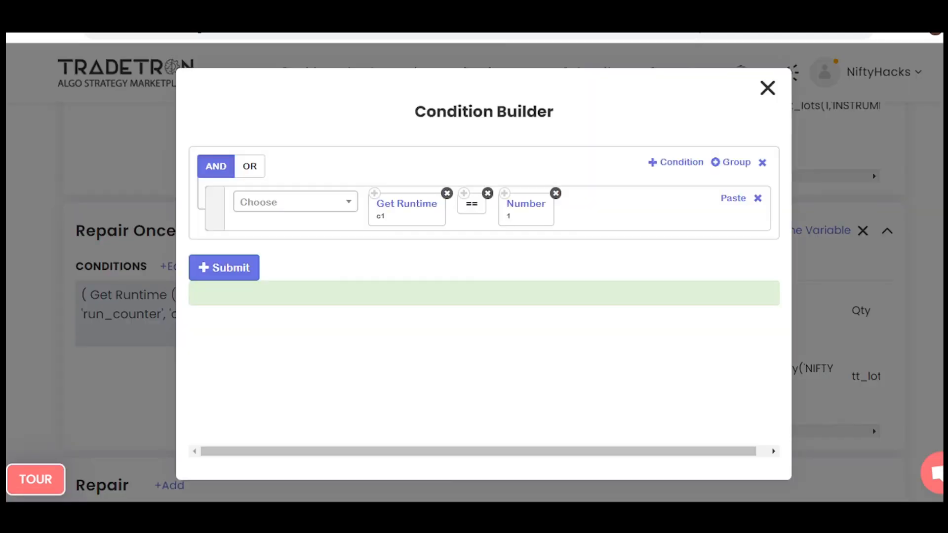
{"action": "left_click", "coordinate": [768, 88]}
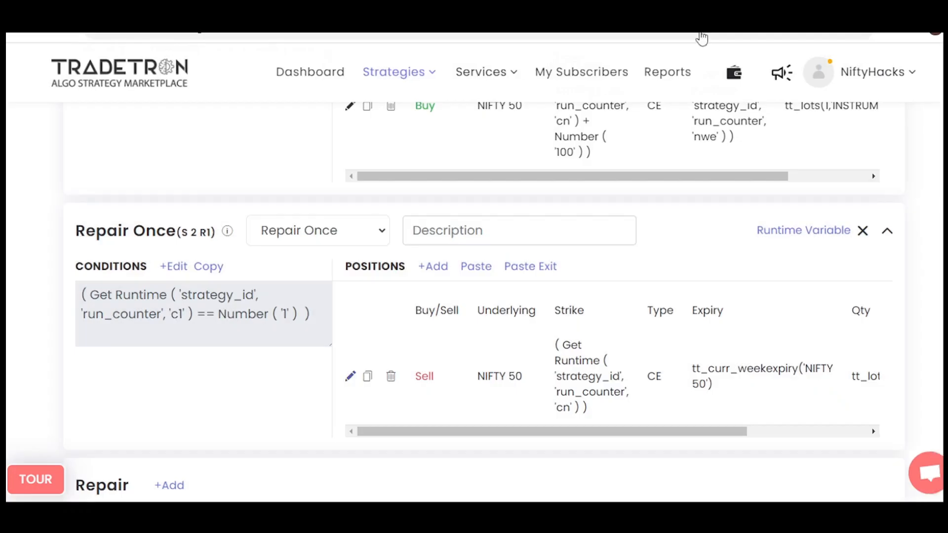
Open the Repair Once Sell CE strike formula, write 20100 with an arrow to Get Runtime cn, circle that block, and close the formula.
{"action": "left_click", "coordinate": [351, 376]}
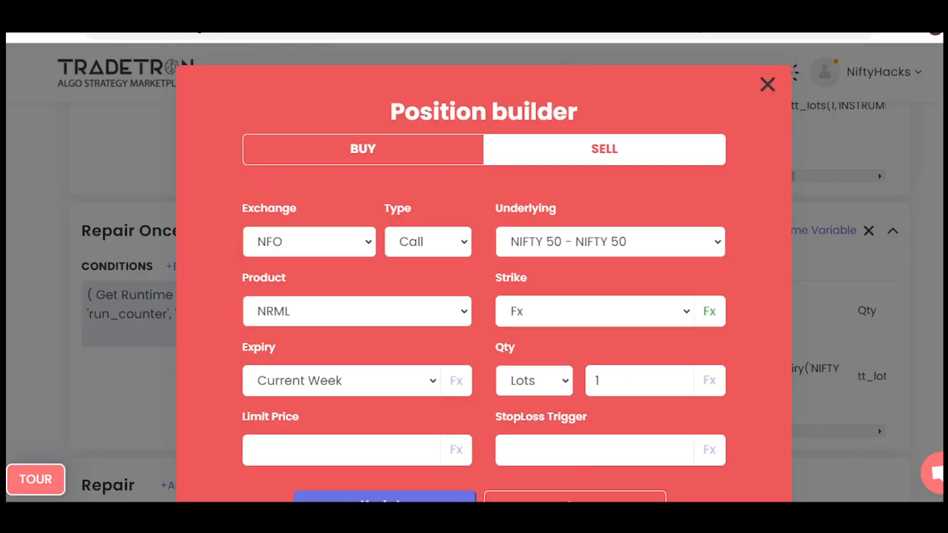
{"action": "left_click", "coordinate": [710, 312]}
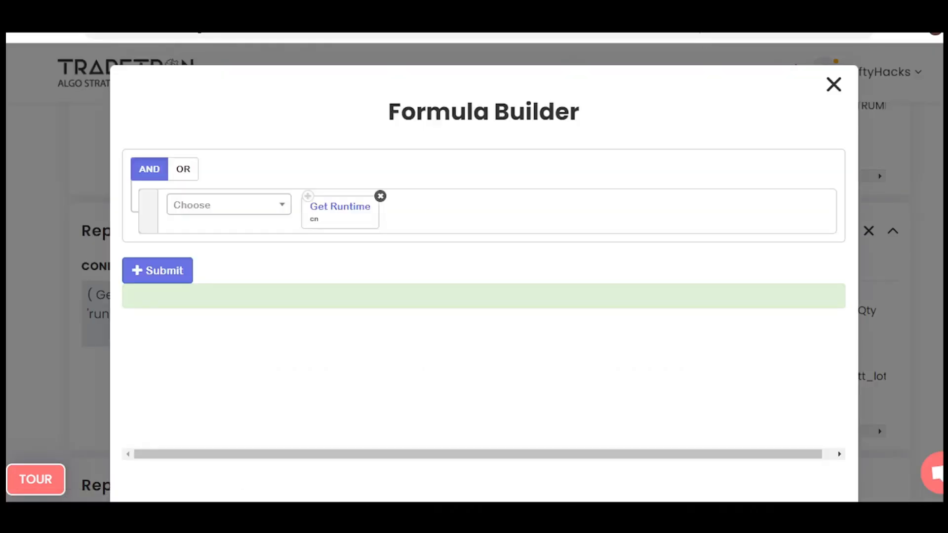
{"action": "mouse_move", "coordinate": [281, 138]}
{"action": "left_mouse_down"}
{"action": "mouse_move", "coordinate": [346, 121]}
{"action": "mouse_move", "coordinate": [370, 138]}
{"action": "mouse_move", "coordinate": [355, 188]}
{"action": "mouse_move", "coordinate": [377, 183]}
{"action": "left_mouse_up"}
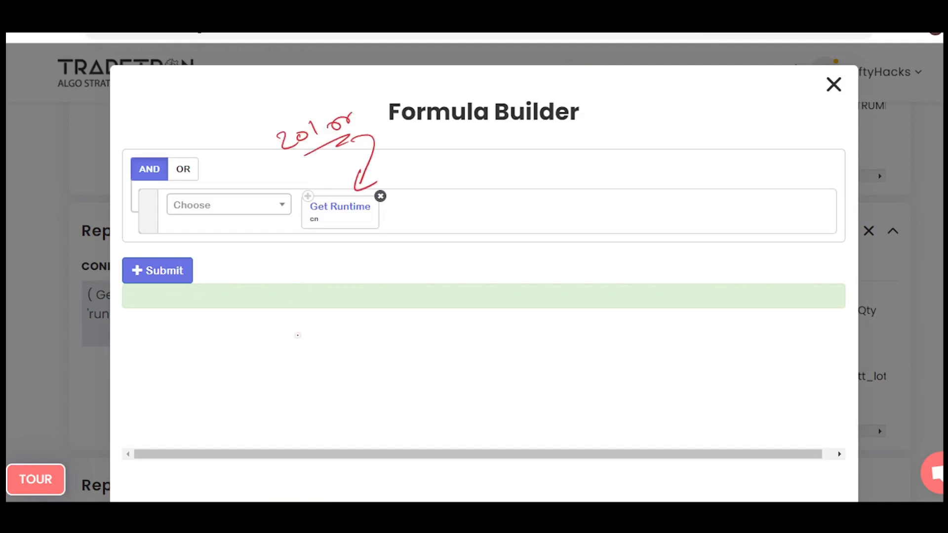
{"action": "mouse_move", "coordinate": [320, 197]}
{"action": "left_mouse_down"}
{"action": "mouse_move", "coordinate": [347, 244]}
{"action": "mouse_move", "coordinate": [291, 260]}
{"action": "left_mouse_up"}
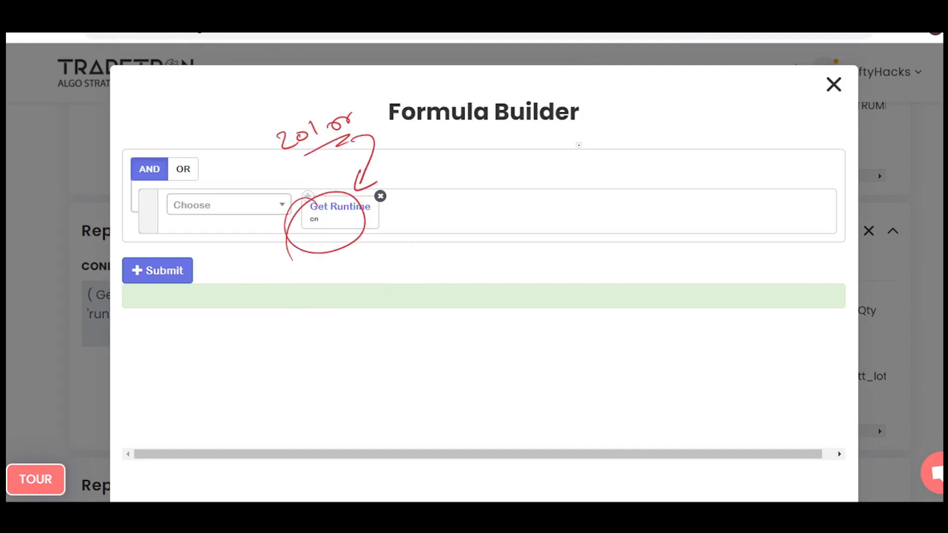
{"action": "key", "text": "Escape"}
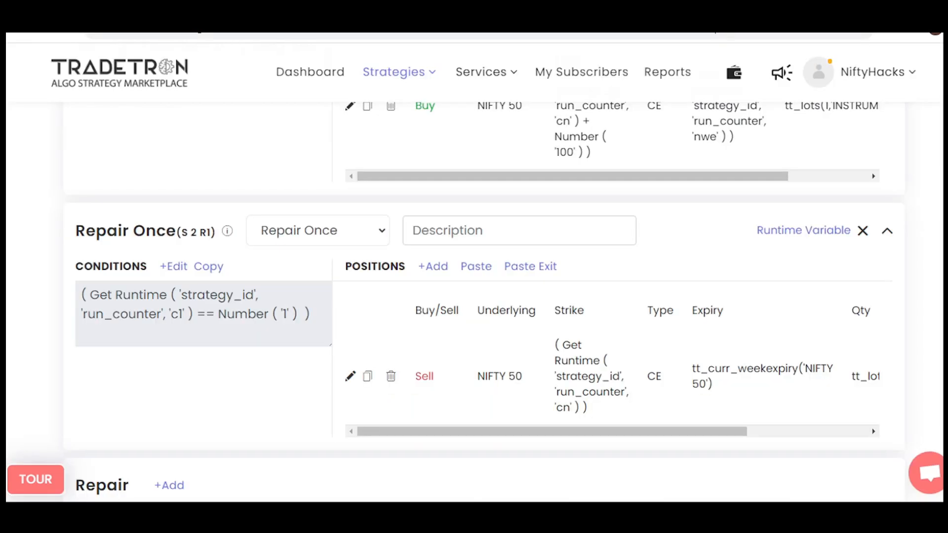
Open the Set №2 exit conditions, circle Get Runtime c1 and Number 1, write an underlined note above them, and clear the annotations.
{"action": "scroll", "coordinate": [474, 297], "scroll_direction": "down", "scroll_amount": 6}
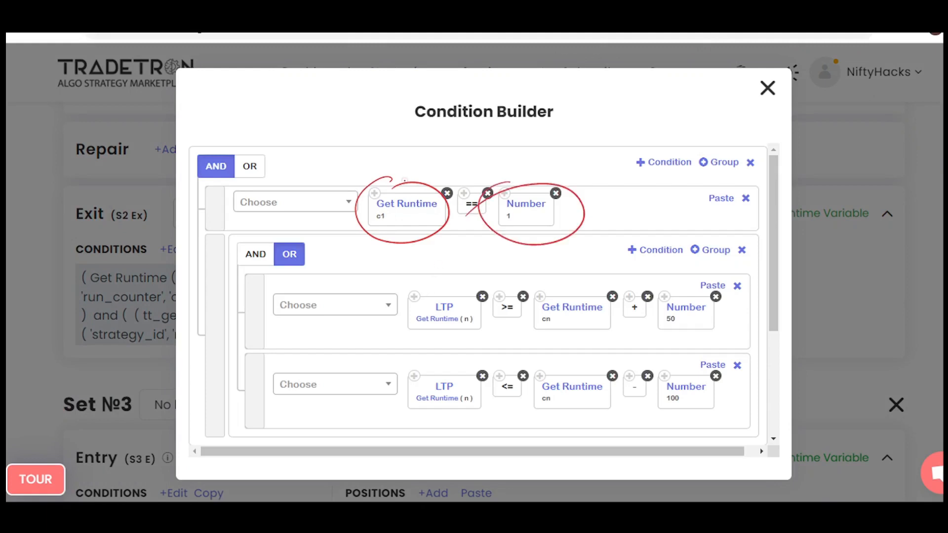
{"action": "mouse_move", "coordinate": [364, 133]}
{"action": "left_mouse_down"}
{"action": "mouse_move", "coordinate": [362, 149]}
{"action": "mouse_move", "coordinate": [383, 140]}
{"action": "left_mouse_up"}
{"action": "mouse_move", "coordinate": [389, 122]}
{"action": "left_mouse_down"}
{"action": "mouse_move", "coordinate": [394, 138]}
{"action": "mouse_move", "coordinate": [434, 133]}
{"action": "left_mouse_up"}
{"action": "left_click_drag", "start_coordinate": [366, 167], "coordinate": [509, 121]}
{"action": "key", "text": "Escape"}
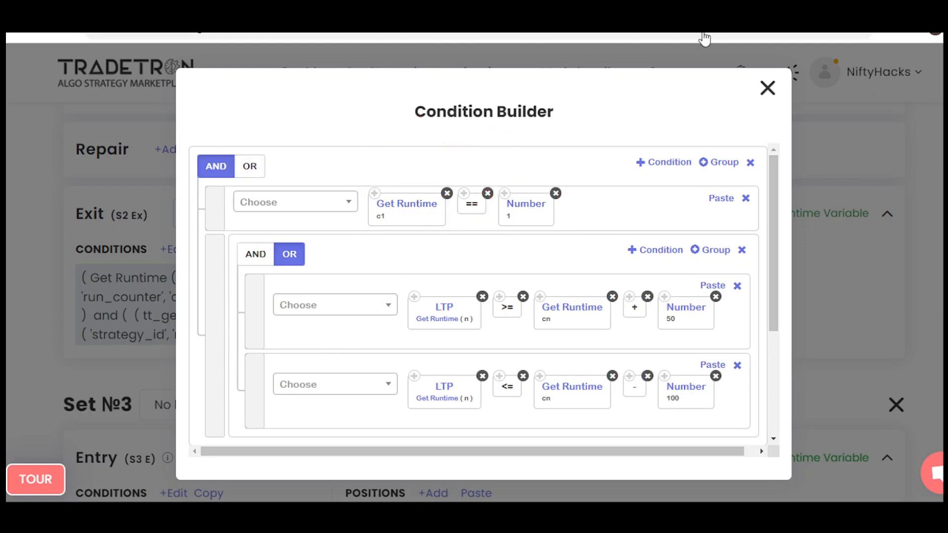
Outline LTP and Get Runtime cn in the first OR condition, and write an underlined 20100 with arrows to +50 and -100.
{"action": "scroll", "coordinate": [484, 294], "scroll_direction": "down", "scroll_amount": 2}
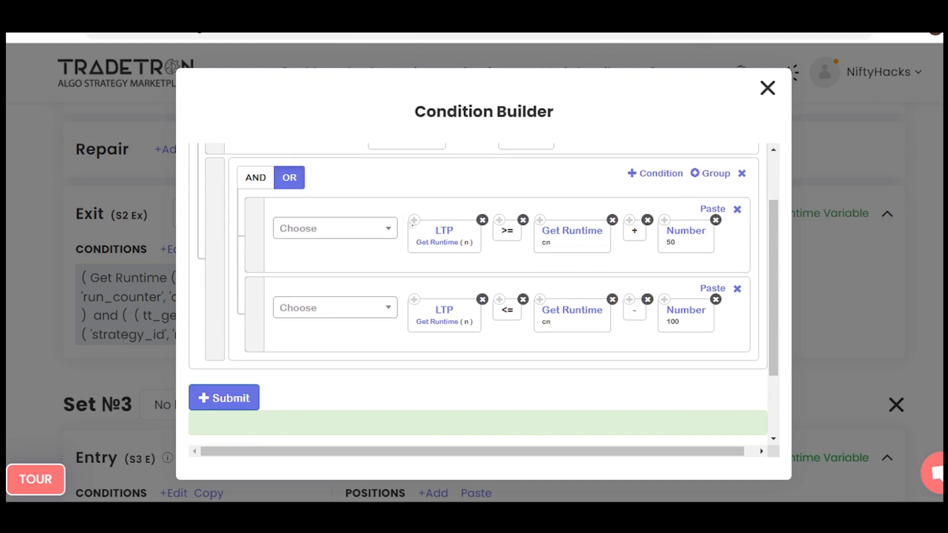
{"action": "mouse_move", "coordinate": [435, 221]}
{"action": "left_mouse_down"}
{"action": "mouse_move", "coordinate": [473, 246]}
{"action": "mouse_move", "coordinate": [446, 217]}
{"action": "left_mouse_up"}
{"action": "mouse_move", "coordinate": [567, 216]}
{"action": "left_mouse_down"}
{"action": "mouse_move", "coordinate": [558, 215]}
{"action": "mouse_move", "coordinate": [566, 261]}
{"action": "mouse_move", "coordinate": [592, 212]}
{"action": "left_mouse_up"}
{"action": "mouse_move", "coordinate": [449, 171]}
{"action": "left_mouse_down"}
{"action": "mouse_move", "coordinate": [461, 183]}
{"action": "mouse_move", "coordinate": [487, 163]}
{"action": "mouse_move", "coordinate": [530, 169]}
{"action": "mouse_move", "coordinate": [623, 116]}
{"action": "mouse_move", "coordinate": [614, 120]}
{"action": "left_mouse_up"}
{"action": "mouse_move", "coordinate": [538, 176]}
{"action": "left_mouse_down"}
{"action": "mouse_move", "coordinate": [546, 186]}
{"action": "mouse_move", "coordinate": [620, 170]}
{"action": "mouse_move", "coordinate": [623, 188]}
{"action": "left_mouse_up"}
Encircle LTP and cn - 100 in the second OR condition, add a mark beside it, clear the annotations and close the Condition Builder.
{"action": "mouse_move", "coordinate": [401, 295]}
{"action": "left_mouse_down"}
{"action": "mouse_move", "coordinate": [418, 344]}
{"action": "mouse_move", "coordinate": [393, 324]}
{"action": "left_mouse_up"}
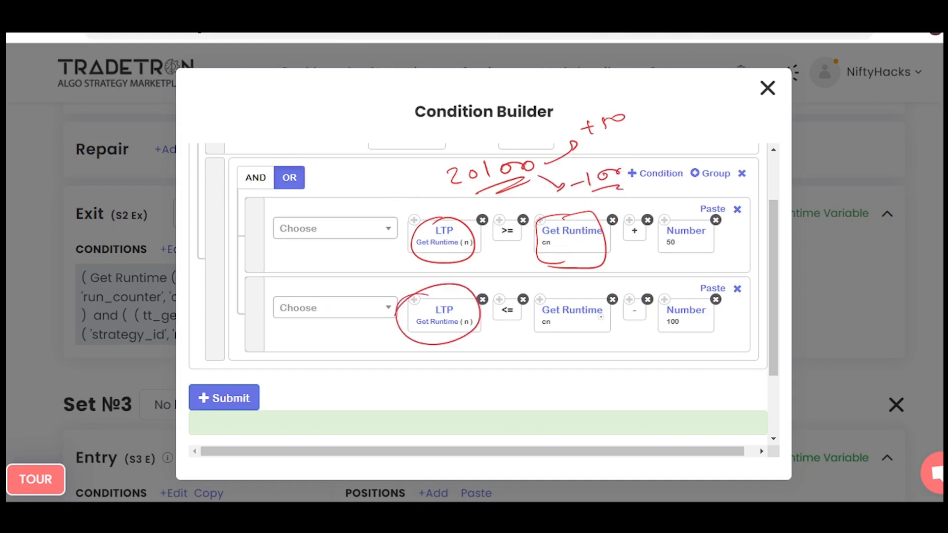
{"action": "mouse_move", "coordinate": [677, 288]}
{"action": "left_mouse_down"}
{"action": "mouse_move", "coordinate": [642, 279]}
{"action": "mouse_move", "coordinate": [607, 344]}
{"action": "left_mouse_up"}
{"action": "left_click_drag", "start_coordinate": [648, 289], "coordinate": [553, 366]}
{"action": "mouse_move", "coordinate": [331, 341]}
{"action": "left_mouse_down"}
{"action": "mouse_move", "coordinate": [372, 348]}
{"action": "mouse_move", "coordinate": [334, 394]}
{"action": "left_mouse_up"}
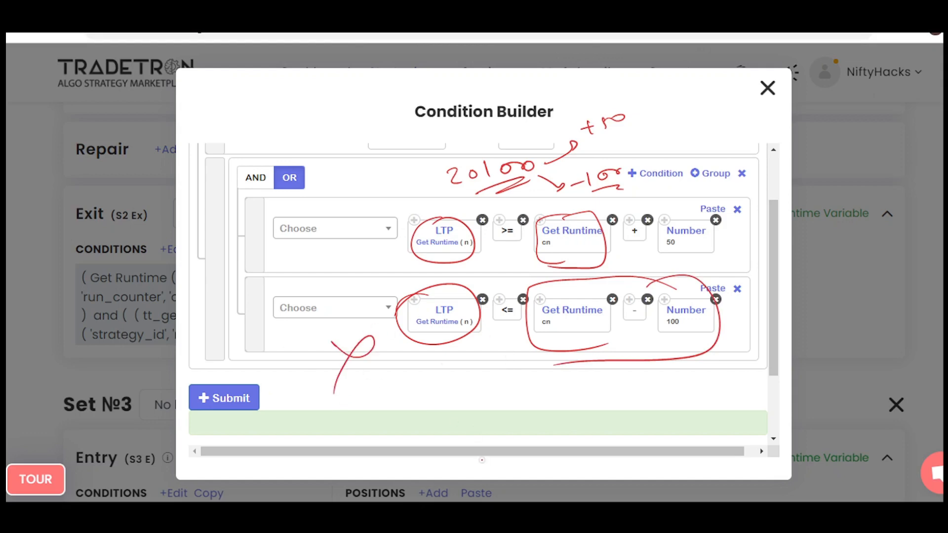
{"action": "key", "text": "Escape"}
{"action": "left_click", "coordinate": [768, 88]}
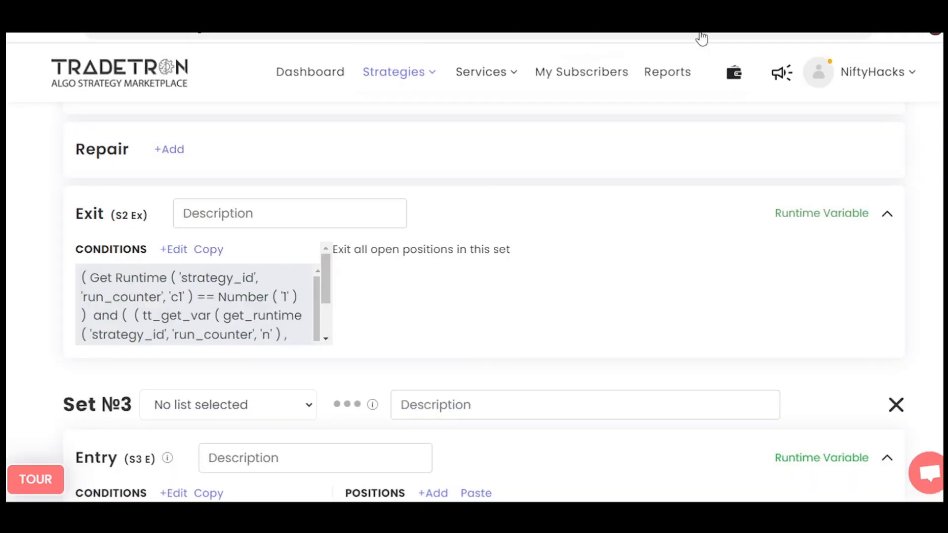
Review the runtime variable set at the Set №2 exit, and close the Variables window.
{"action": "left_click", "coordinate": [822, 213]}
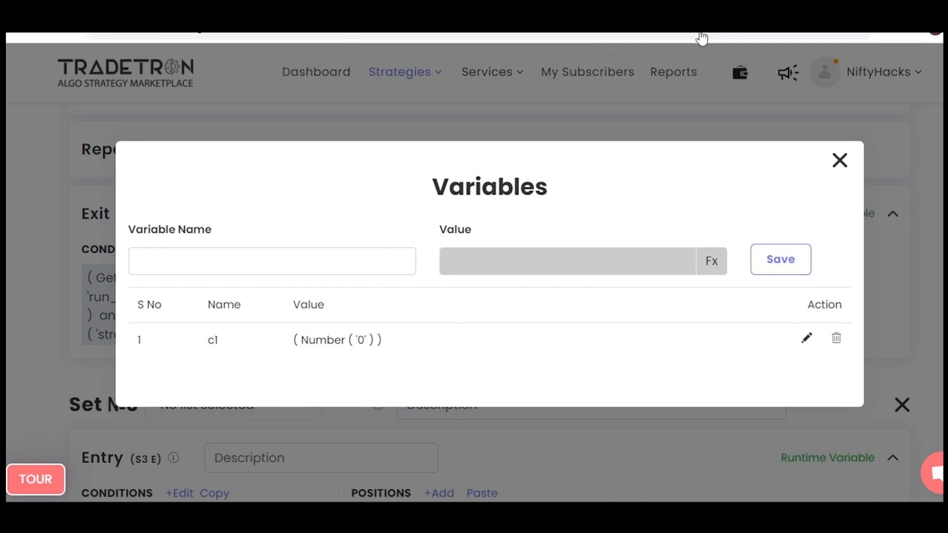
{"action": "key", "text": "Escape"}
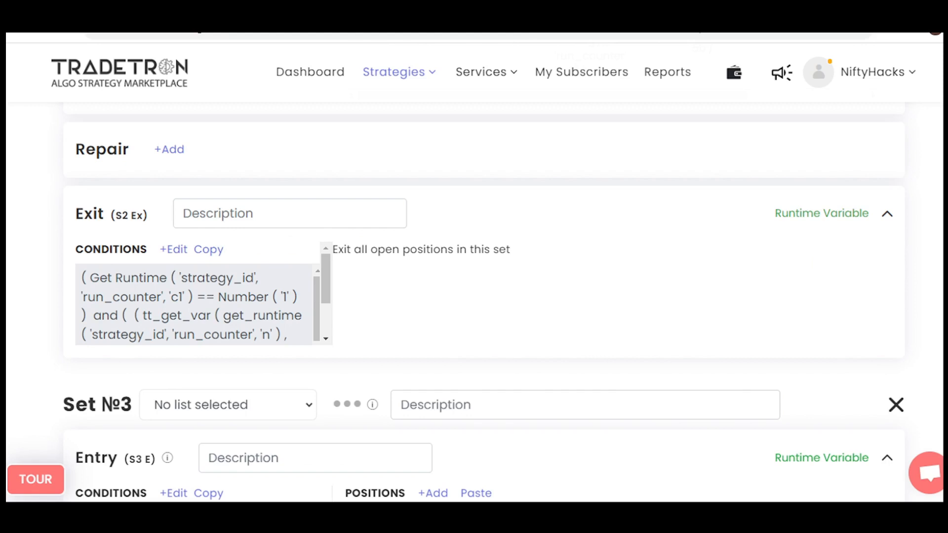
Reopen the Set №2 entry conditions, write an underlined 20100 + 20 beneath the LTP condition, and an underlined 20150 with an upward arrow beside c2.
{"action": "scroll", "coordinate": [702, 38], "scroll_direction": "up", "scroll_amount": 10}
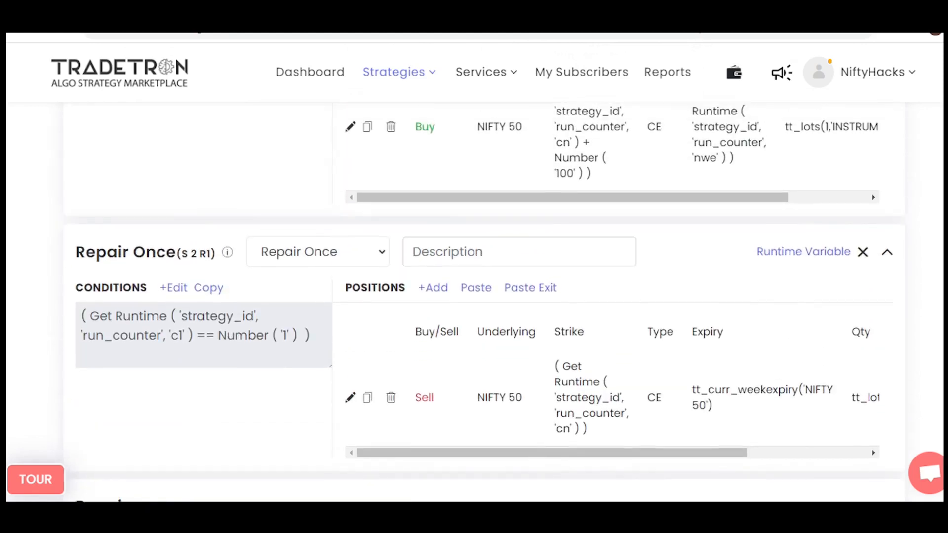
{"action": "left_click", "coordinate": [173, 213]}
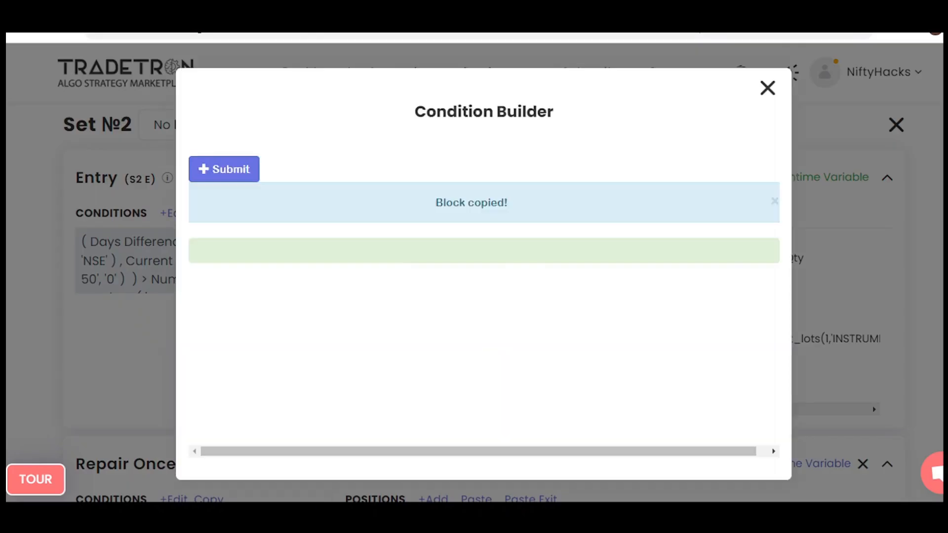
{"action": "scroll", "coordinate": [484, 296], "scroll_direction": "down", "scroll_amount": 1}
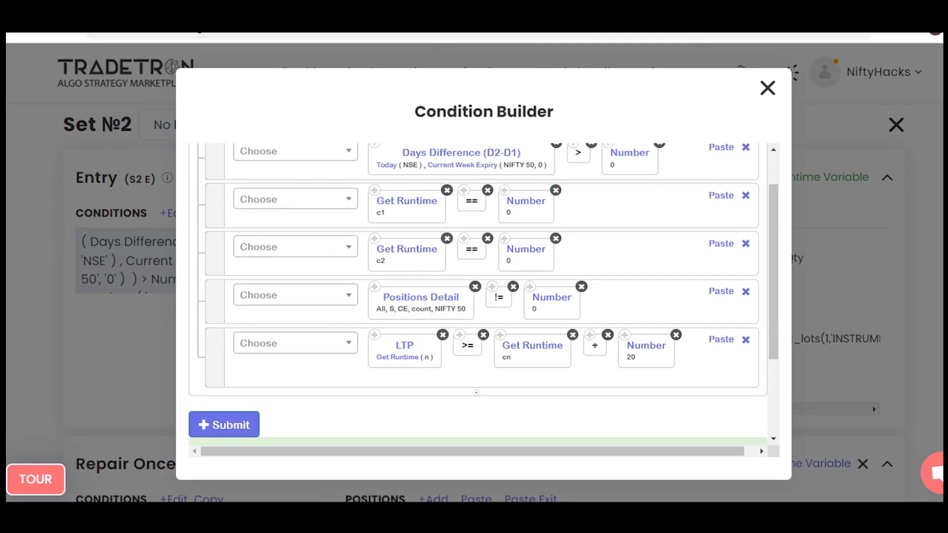
{"action": "mouse_move", "coordinate": [476, 392]}
{"action": "left_mouse_down"}
{"action": "mouse_move", "coordinate": [504, 403]}
{"action": "mouse_move", "coordinate": [642, 388]}
{"action": "left_mouse_up"}
{"action": "left_click_drag", "start_coordinate": [513, 412], "coordinate": [627, 400]}
{"action": "left_click_drag", "start_coordinate": [627, 401], "coordinate": [627, 405]}
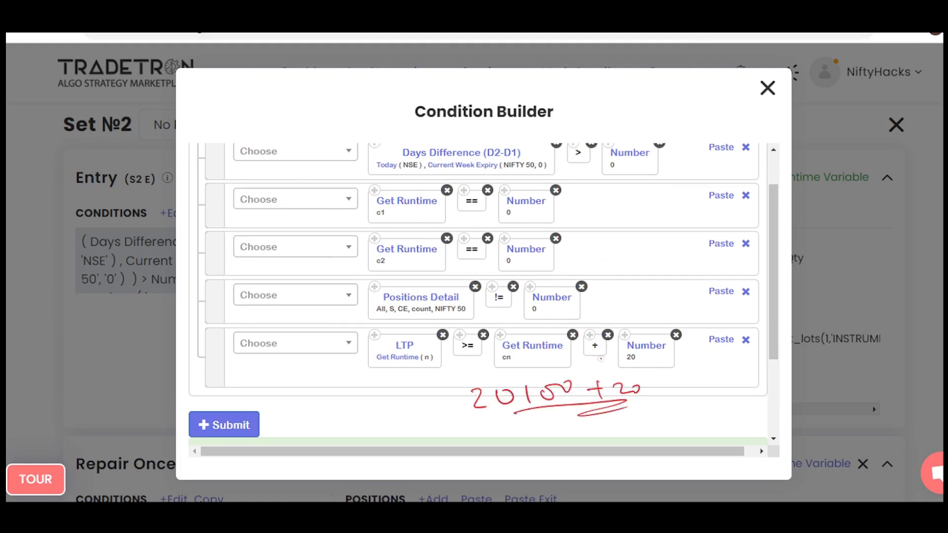
{"action": "mouse_move", "coordinate": [587, 270]}
{"action": "left_mouse_down"}
{"action": "mouse_move", "coordinate": [617, 269]}
{"action": "mouse_move", "coordinate": [675, 242]}
{"action": "mouse_move", "coordinate": [688, 273]}
{"action": "mouse_move", "coordinate": [639, 272]}
{"action": "mouse_move", "coordinate": [654, 252]}
{"action": "left_mouse_up"}
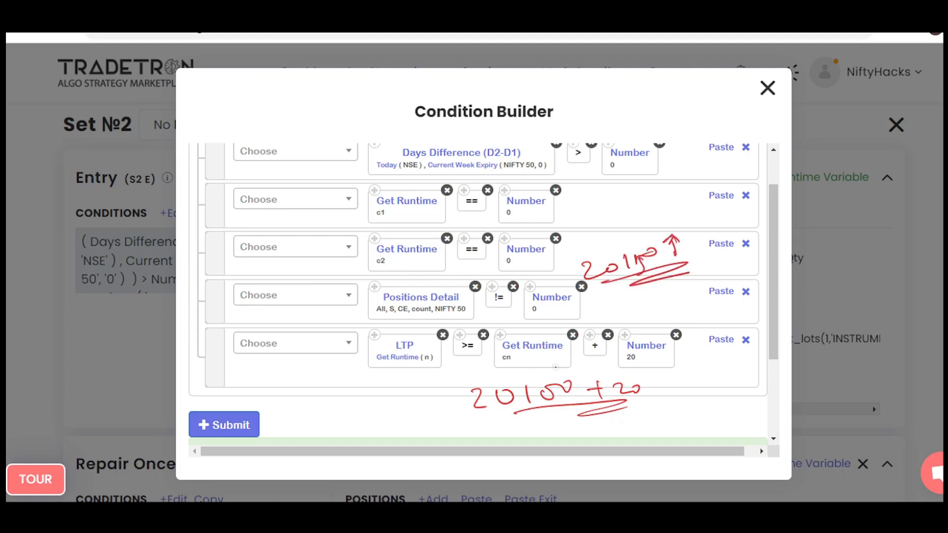
Encircle the 20100 + 20 note, and write an underlined 20200 CE beside the c1 condition and an underlined Set 2 above it.
{"action": "mouse_move", "coordinate": [555, 366]}
{"action": "left_mouse_down"}
{"action": "mouse_move", "coordinate": [634, 417]}
{"action": "mouse_move", "coordinate": [464, 375]}
{"action": "mouse_move", "coordinate": [603, 333]}
{"action": "left_mouse_up"}
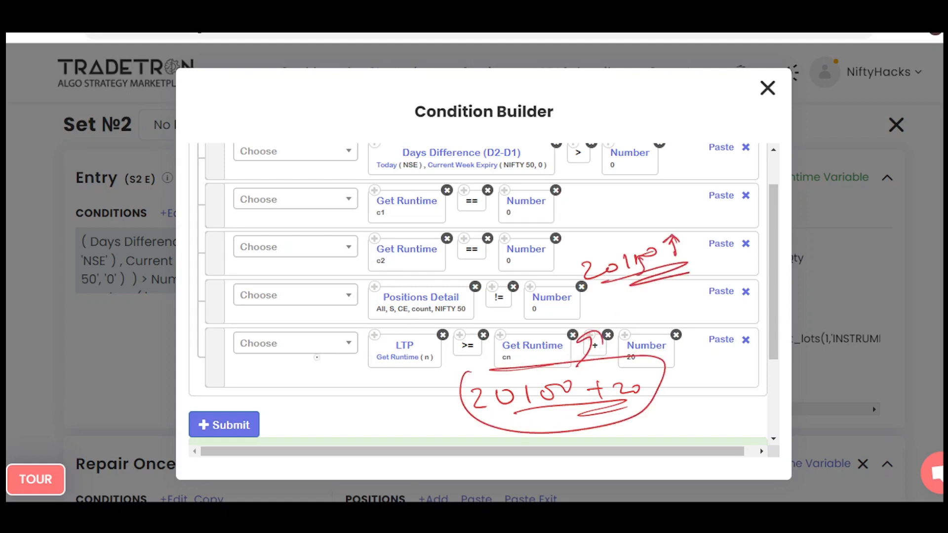
{"action": "mouse_move", "coordinate": [573, 198]}
{"action": "left_mouse_down"}
{"action": "mouse_move", "coordinate": [614, 199]}
{"action": "mouse_move", "coordinate": [662, 177]}
{"action": "left_mouse_up"}
{"action": "mouse_move", "coordinate": [602, 220]}
{"action": "left_mouse_down"}
{"action": "mouse_move", "coordinate": [686, 200]}
{"action": "mouse_move", "coordinate": [689, 182]}
{"action": "mouse_move", "coordinate": [722, 178]}
{"action": "left_mouse_up"}
{"action": "left_click_drag", "start_coordinate": [711, 184], "coordinate": [746, 188]}
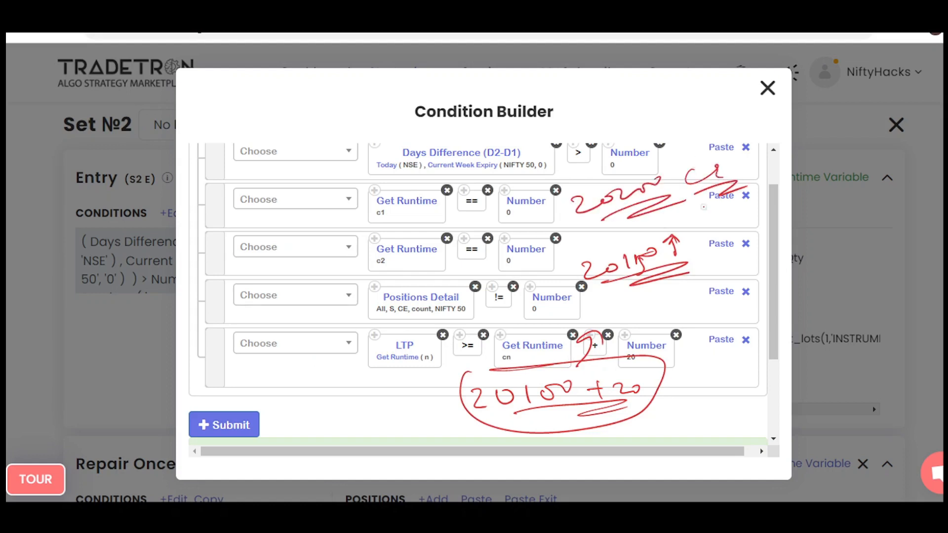
{"action": "mouse_move", "coordinate": [647, 98]}
{"action": "left_mouse_down"}
{"action": "mouse_move", "coordinate": [642, 113]}
{"action": "mouse_move", "coordinate": [730, 106]}
{"action": "left_mouse_up"}
{"action": "mouse_move", "coordinate": [668, 129]}
{"action": "left_mouse_down"}
{"action": "mouse_move", "coordinate": [691, 135]}
{"action": "mouse_move", "coordinate": [759, 121]}
{"action": "left_mouse_up"}
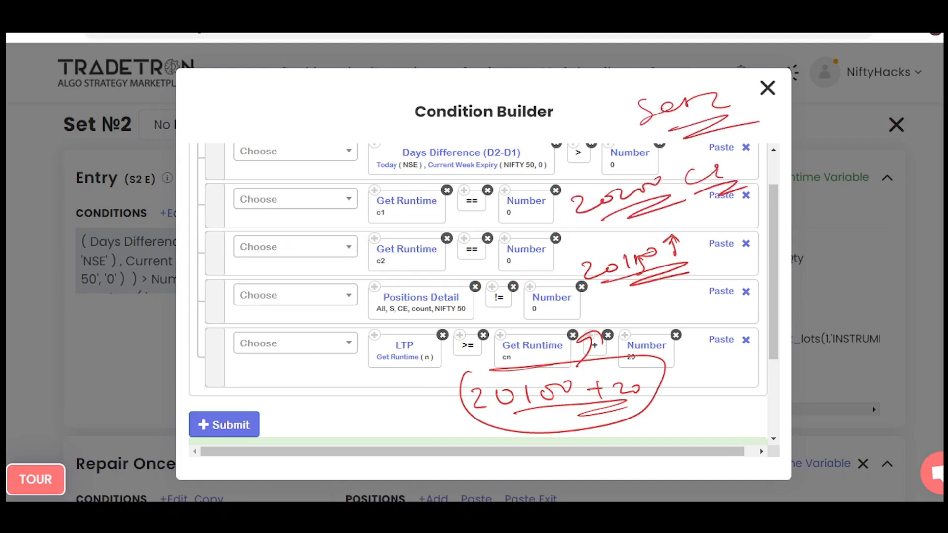
Clear the annotations, close the Condition Builder, and review the runtime variable set at the Set №2 exit.
{"action": "key", "text": "e"}
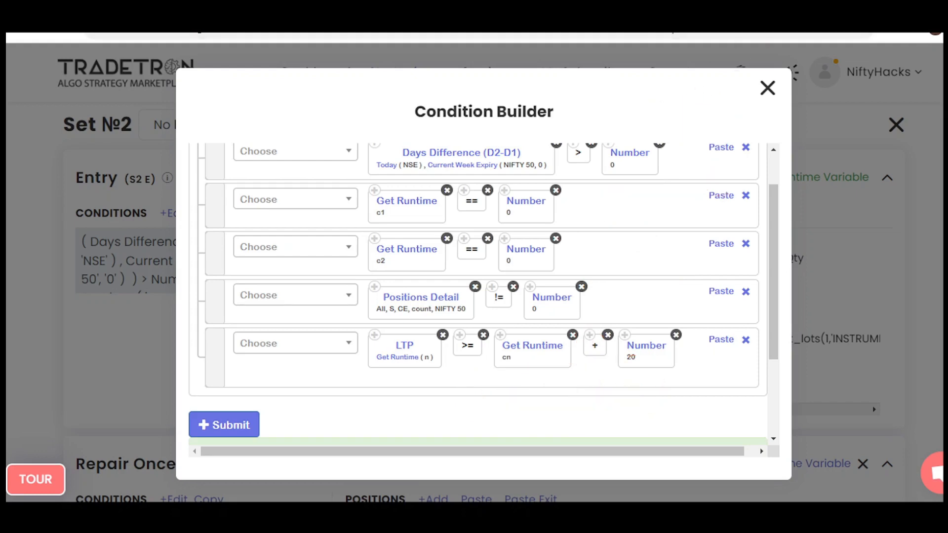
{"action": "key", "text": "Escape"}
{"action": "scroll", "coordinate": [484, 296], "scroll_direction": "down", "scroll_amount": 8}
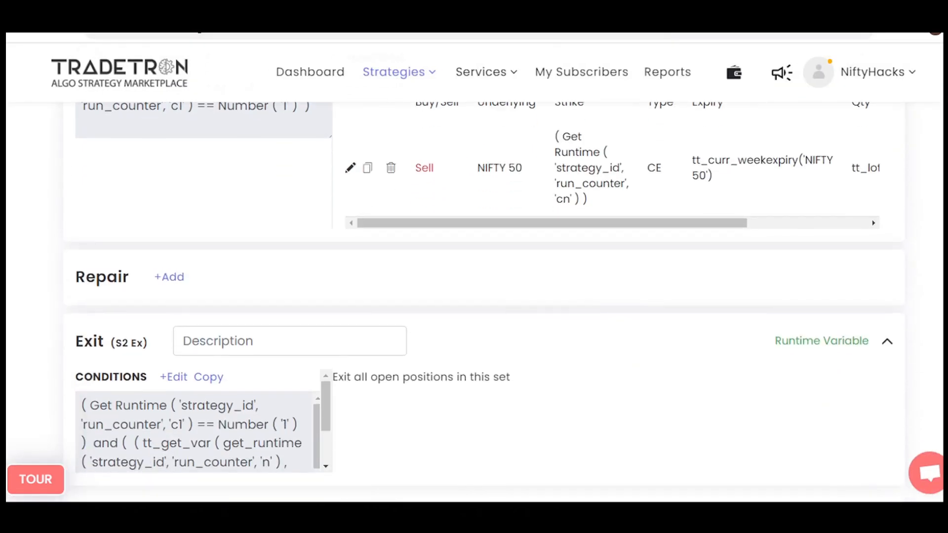
{"action": "scroll", "coordinate": [483, 296], "scroll_direction": "down", "scroll_amount": 2}
{"action": "left_click", "coordinate": [815, 248]}
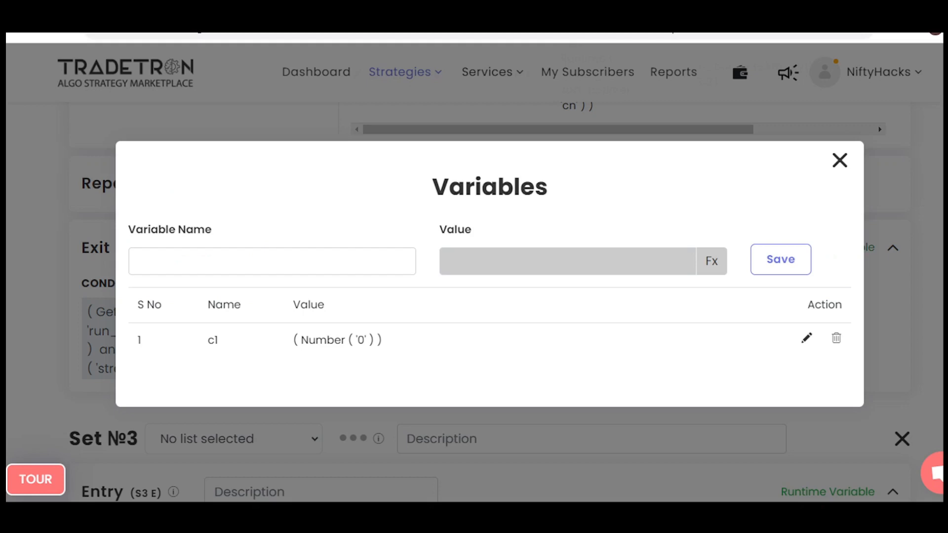
{"action": "key", "text": "Escape"}
{"action": "scroll", "coordinate": [484, 297], "scroll_direction": "down", "scroll_amount": 4}
{"action": "scroll", "coordinate": [484, 296], "scroll_direction": "up", "scroll_amount": 2}
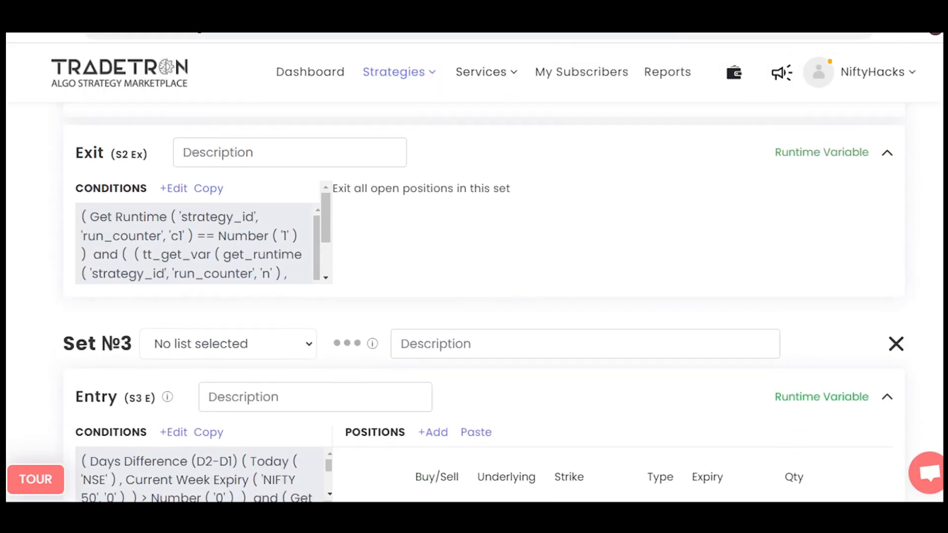
Review the Set №2 exit conditions, including the OR group comparing LTP with cn, and close the Condition Builder.
{"action": "left_click", "coordinate": [173, 188]}
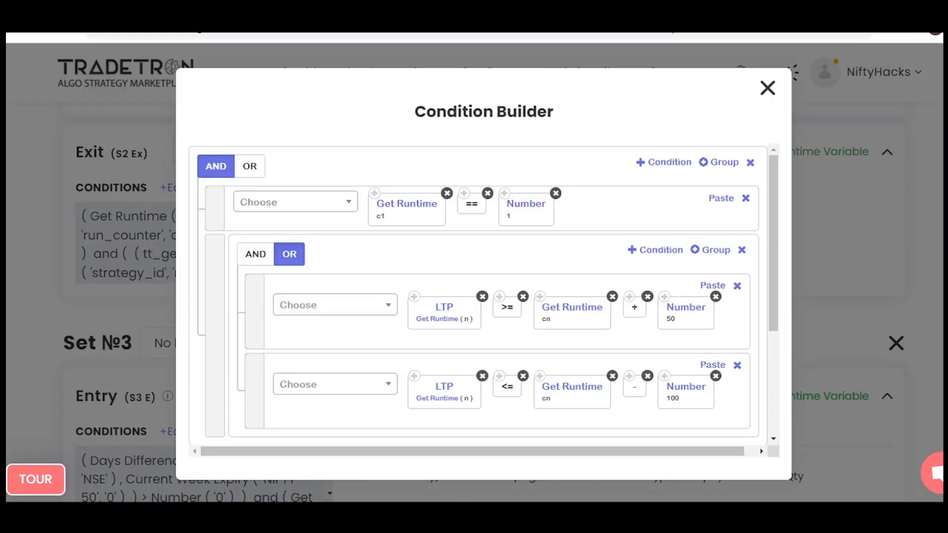
{"action": "scroll", "coordinate": [477, 296], "scroll_direction": "down", "scroll_amount": 1}
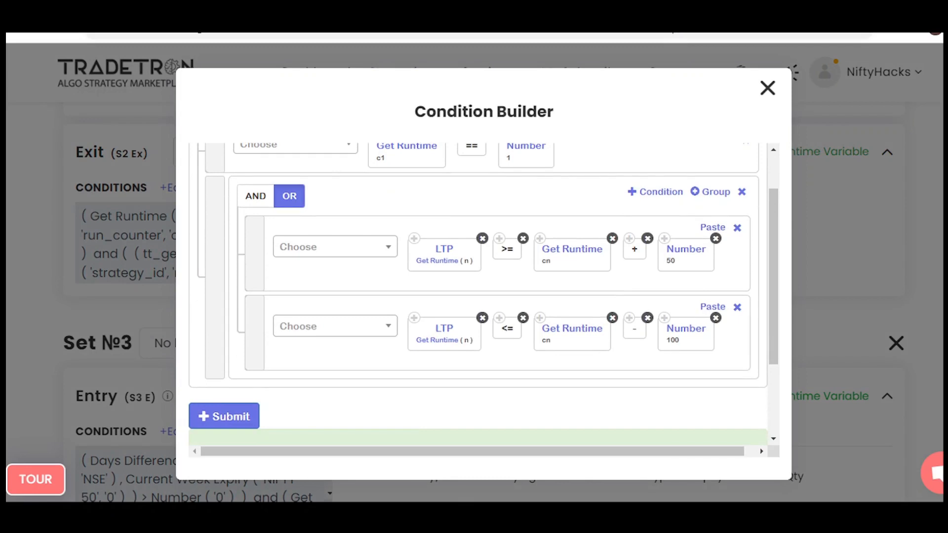
{"action": "left_click", "coordinate": [768, 88]}
Open the Set №3 entry conditions, draw arrows at the first four conditions, and underline and encircle the LTP condition.
{"action": "scroll", "coordinate": [474, 276], "scroll_direction": "down", "scroll_amount": 3}
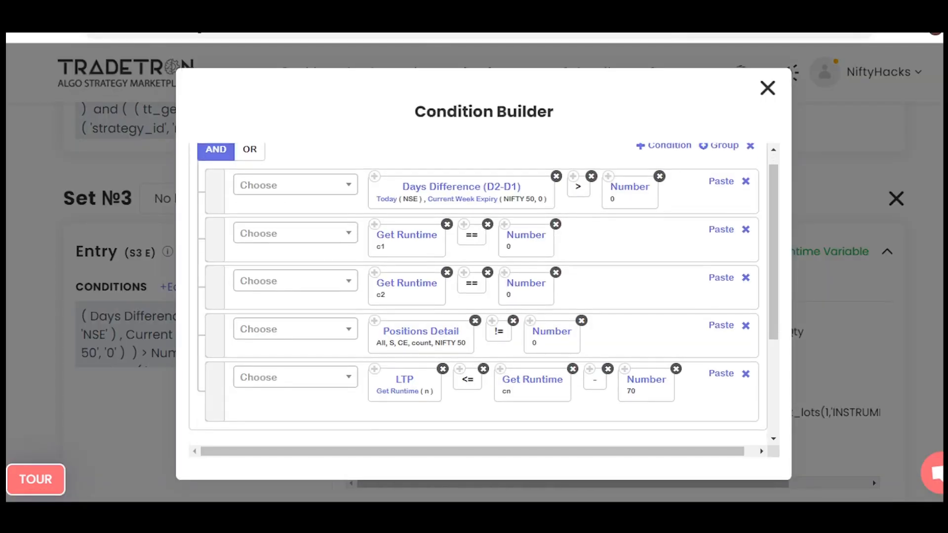
{"action": "left_click_drag", "start_coordinate": [327, 211], "coordinate": [368, 198]}
{"action": "left_click_drag", "start_coordinate": [359, 194], "coordinate": [357, 213]}
{"action": "left_click_drag", "start_coordinate": [316, 258], "coordinate": [355, 246]}
{"action": "left_click_drag", "start_coordinate": [353, 244], "coordinate": [355, 255]}
{"action": "left_click_drag", "start_coordinate": [315, 302], "coordinate": [372, 286]}
{"action": "left_click_drag", "start_coordinate": [367, 280], "coordinate": [369, 292]}
{"action": "left_click_drag", "start_coordinate": [318, 349], "coordinate": [360, 337]}
{"action": "left_click_drag", "start_coordinate": [355, 332], "coordinate": [357, 344]}
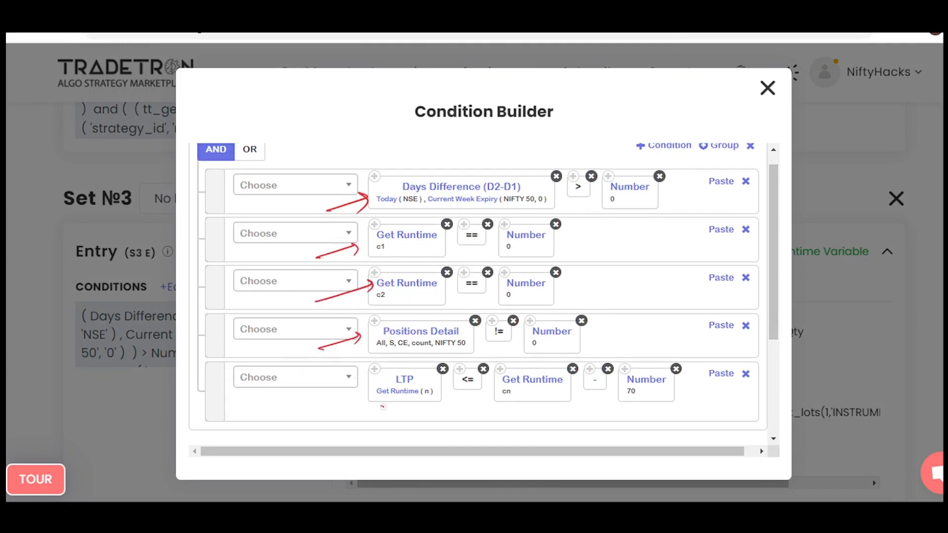
{"action": "left_click_drag", "start_coordinate": [383, 407], "coordinate": [668, 406]}
{"action": "mouse_move", "coordinate": [389, 353]}
{"action": "left_mouse_down"}
{"action": "mouse_move", "coordinate": [680, 351]}
{"action": "mouse_move", "coordinate": [597, 407]}
{"action": "mouse_move", "coordinate": [348, 390]}
{"action": "mouse_move", "coordinate": [390, 354]}
{"action": "left_mouse_up"}
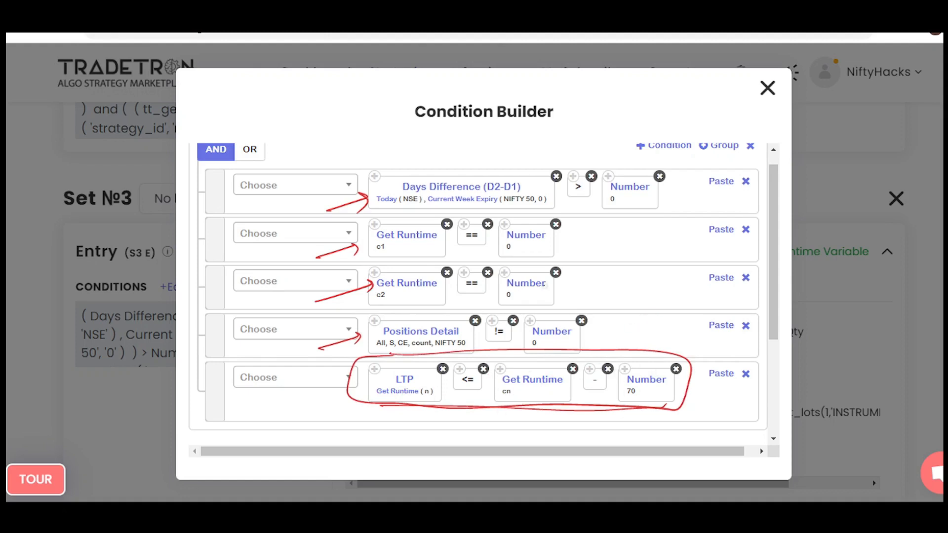
Write 20100 - 70 with 20100 underlined above the conditions, and an underlined 20030 with a downward arrow beside the c1 condition.
{"action": "mouse_move", "coordinate": [593, 102]}
{"action": "left_mouse_down"}
{"action": "mouse_move", "coordinate": [611, 111]}
{"action": "mouse_move", "coordinate": [672, 93]}
{"action": "left_mouse_up"}
{"action": "mouse_move", "coordinate": [627, 121]}
{"action": "left_mouse_down"}
{"action": "mouse_move", "coordinate": [682, 104]}
{"action": "mouse_move", "coordinate": [683, 113]}
{"action": "mouse_move", "coordinate": [710, 94]}
{"action": "left_mouse_up"}
{"action": "left_click_drag", "start_coordinate": [717, 86], "coordinate": [743, 90]}
{"action": "mouse_move", "coordinate": [608, 219]}
{"action": "left_mouse_down"}
{"action": "mouse_move", "coordinate": [624, 226]}
{"action": "mouse_move", "coordinate": [661, 215]}
{"action": "left_mouse_up"}
{"action": "left_click_drag", "start_coordinate": [668, 208], "coordinate": [679, 222]}
{"action": "left_click_drag", "start_coordinate": [692, 207], "coordinate": [691, 208]}
{"action": "left_click_drag", "start_coordinate": [636, 240], "coordinate": [688, 228]}
{"action": "mouse_move", "coordinate": [647, 235]}
{"action": "left_mouse_down"}
{"action": "mouse_move", "coordinate": [687, 226]}
{"action": "mouse_move", "coordinate": [652, 261]}
{"action": "left_mouse_up"}
{"action": "left_click_drag", "start_coordinate": [642, 252], "coordinate": [661, 253]}
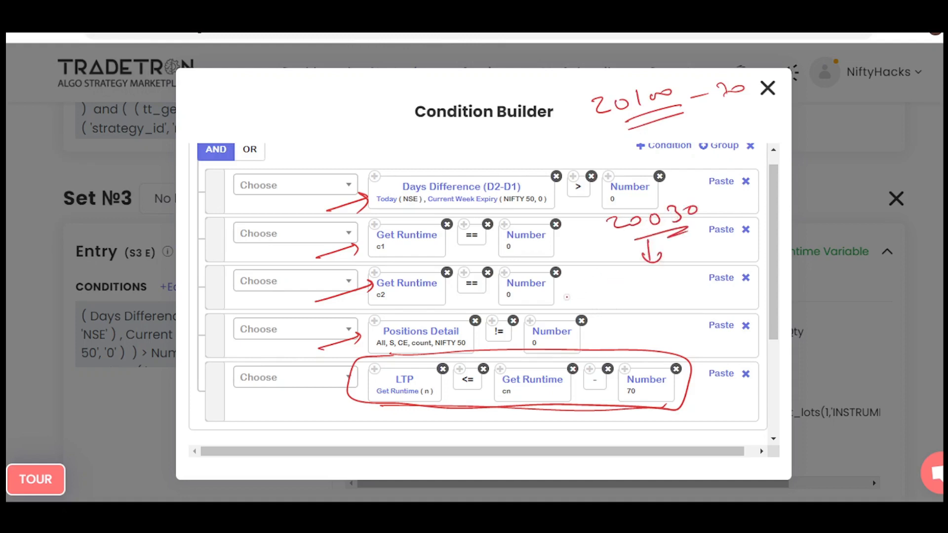
Write a boxed 20000 with a downward arrow near the c2 condition, add an upward arrow beside it, and box the 20030 note.
{"action": "mouse_move", "coordinate": [560, 298]}
{"action": "left_mouse_down"}
{"action": "mouse_move", "coordinate": [575, 309]}
{"action": "mouse_move", "coordinate": [611, 298]}
{"action": "mouse_move", "coordinate": [637, 321]}
{"action": "mouse_move", "coordinate": [642, 283]}
{"action": "mouse_move", "coordinate": [636, 323]}
{"action": "mouse_move", "coordinate": [645, 308]}
{"action": "mouse_move", "coordinate": [650, 324]}
{"action": "mouse_move", "coordinate": [659, 316]}
{"action": "left_mouse_up"}
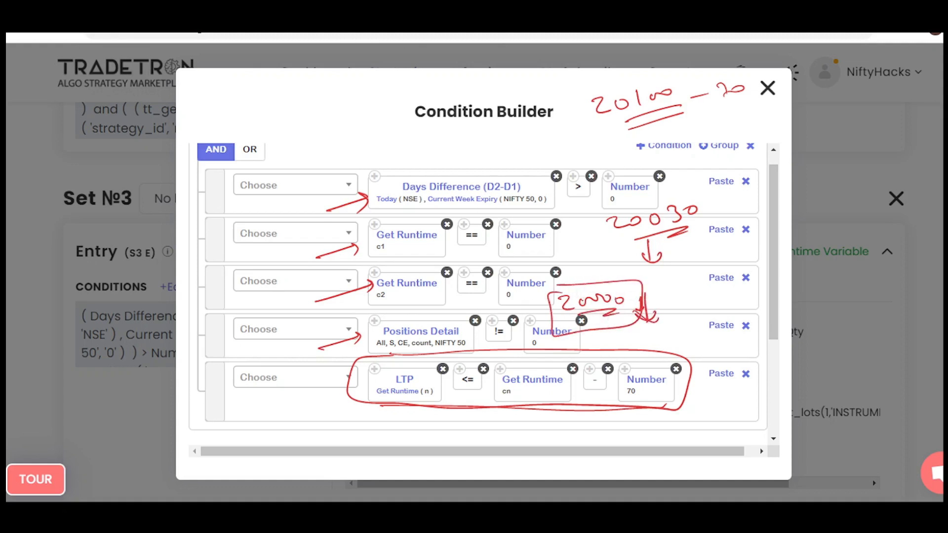
{"action": "mouse_move", "coordinate": [672, 312]}
{"action": "left_mouse_down"}
{"action": "mouse_move", "coordinate": [692, 312]}
{"action": "mouse_move", "coordinate": [684, 293]}
{"action": "left_mouse_up"}
{"action": "left_click_drag", "start_coordinate": [677, 302], "coordinate": [691, 300]}
{"action": "mouse_move", "coordinate": [609, 211]}
{"action": "left_mouse_down"}
{"action": "mouse_move", "coordinate": [642, 246]}
{"action": "mouse_move", "coordinate": [622, 245]}
{"action": "left_mouse_up"}
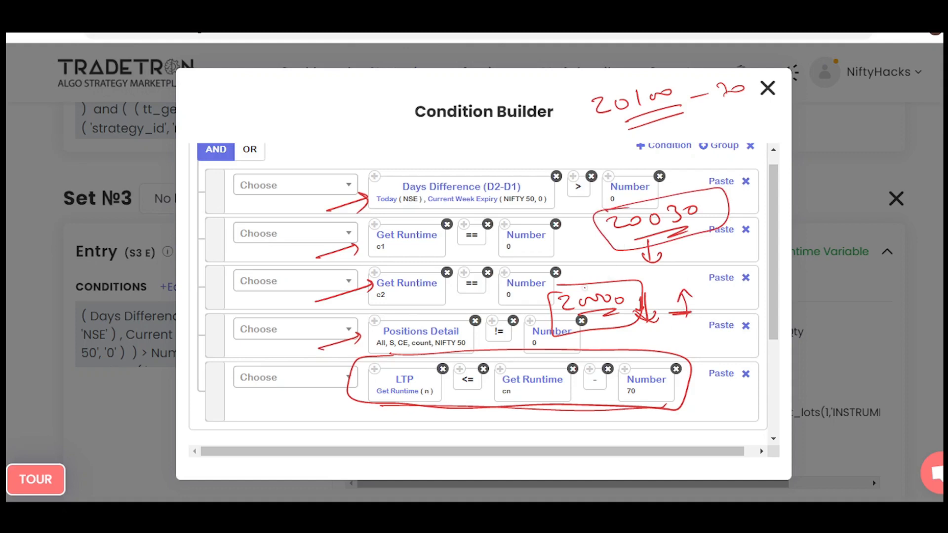
{"action": "mouse_move", "coordinate": [578, 286]}
{"action": "left_mouse_down"}
{"action": "mouse_move", "coordinate": [557, 327]}
{"action": "mouse_move", "coordinate": [581, 286]}
{"action": "mouse_move", "coordinate": [633, 323]}
{"action": "mouse_move", "coordinate": [643, 319]}
{"action": "left_mouse_up"}
{"action": "mouse_move", "coordinate": [604, 214]}
{"action": "left_mouse_down"}
{"action": "mouse_move", "coordinate": [725, 217]}
{"action": "mouse_move", "coordinate": [629, 212]}
{"action": "left_mouse_up"}
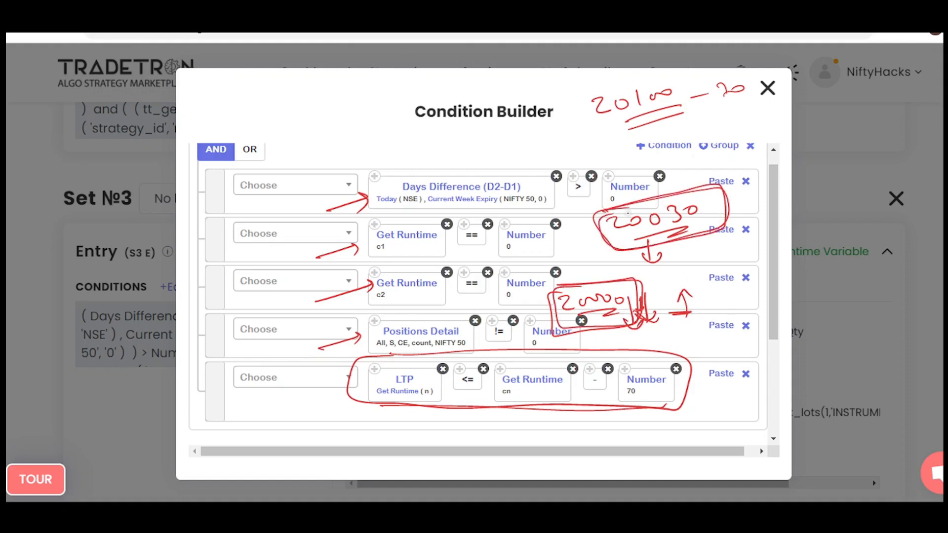
Outline the 20100 - 70 note, encircle its - 70 part, and clear all annotations.
{"action": "mouse_move", "coordinate": [580, 93]}
{"action": "left_mouse_down"}
{"action": "mouse_move", "coordinate": [755, 68]}
{"action": "mouse_move", "coordinate": [573, 121]}
{"action": "mouse_move", "coordinate": [600, 96]}
{"action": "left_mouse_up"}
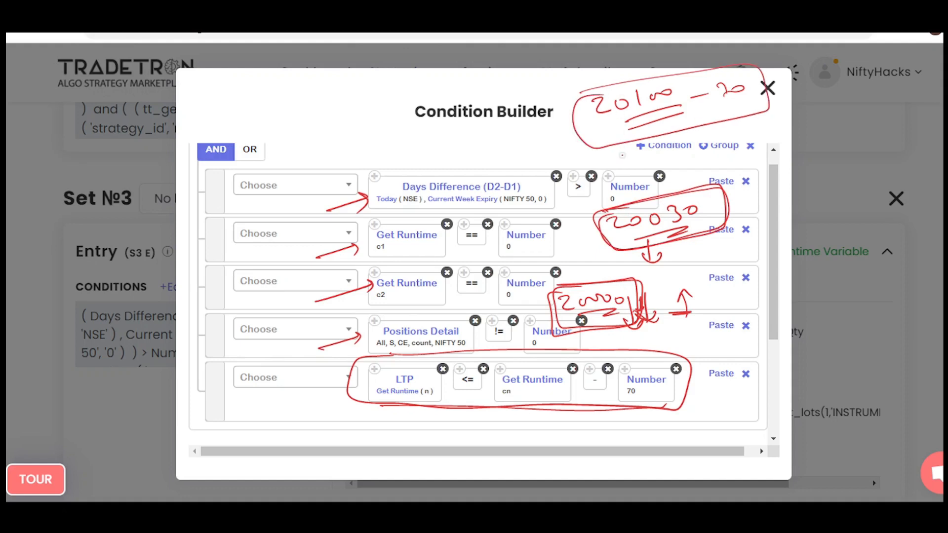
{"action": "left_click_drag", "start_coordinate": [685, 91], "coordinate": [681, 98]}
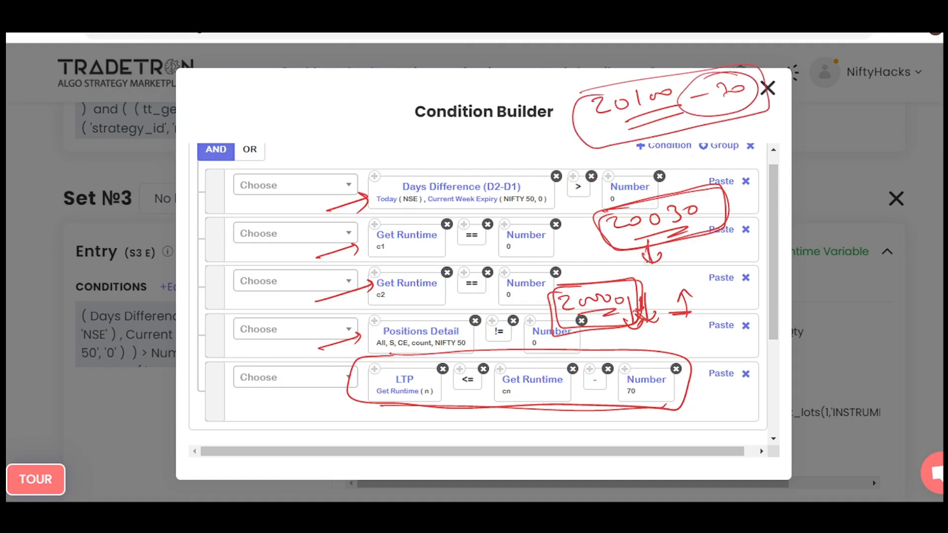
{"action": "left_click_drag", "start_coordinate": [643, 253], "coordinate": [669, 253]}
{"action": "key", "text": "e"}
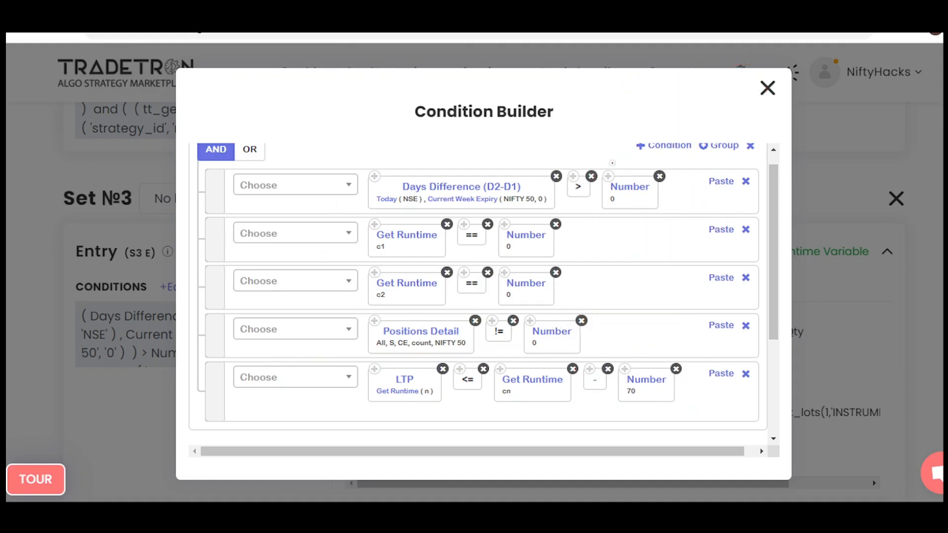
Draw a long downward arrow across the Days Difference condition, and write an underlined cn - 100 above the conditions.
{"action": "mouse_move", "coordinate": [598, 138]}
{"action": "left_mouse_down"}
{"action": "mouse_move", "coordinate": [608, 218]}
{"action": "mouse_move", "coordinate": [619, 200]}
{"action": "left_mouse_up"}
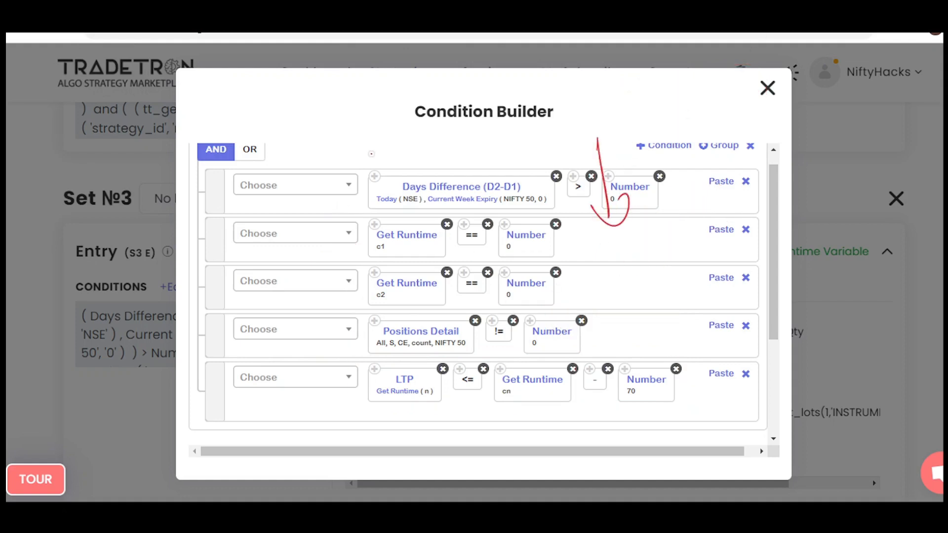
{"action": "left_click_drag", "start_coordinate": [324, 102], "coordinate": [345, 103]}
{"action": "left_click_drag", "start_coordinate": [357, 104], "coordinate": [381, 101]}
{"action": "left_click_drag", "start_coordinate": [396, 92], "coordinate": [409, 85]}
{"action": "left_click_drag", "start_coordinate": [336, 129], "coordinate": [442, 99]}
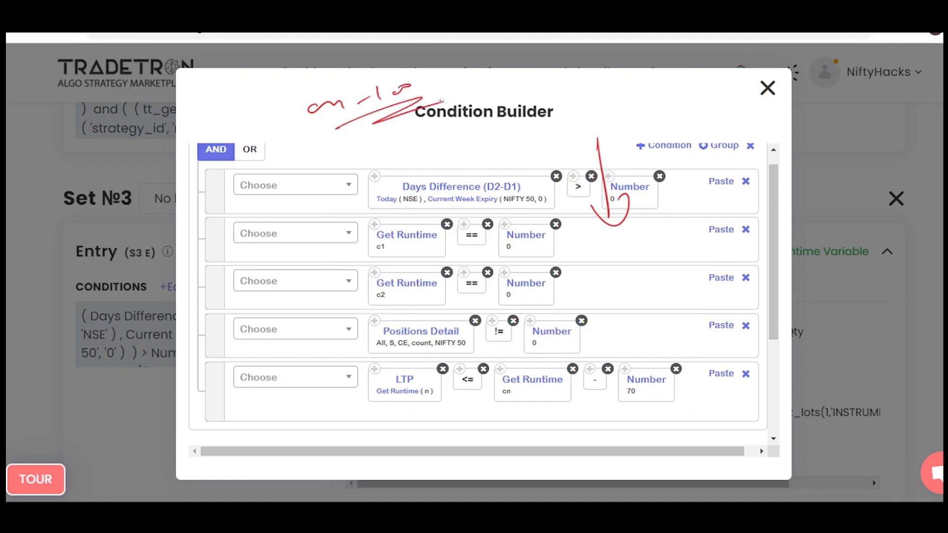
Write 20000 and an underlined 20100 - 100, join them with a curve, add an underlined CE, and clear the annotations.
{"action": "mouse_move", "coordinate": [387, 147]}
{"action": "left_mouse_down"}
{"action": "mouse_move", "coordinate": [406, 164]}
{"action": "mouse_move", "coordinate": [467, 138]}
{"action": "left_mouse_up"}
{"action": "mouse_move", "coordinate": [198, 114]}
{"action": "left_mouse_down"}
{"action": "mouse_move", "coordinate": [221, 127]}
{"action": "mouse_move", "coordinate": [285, 83]}
{"action": "mouse_move", "coordinate": [329, 84]}
{"action": "left_mouse_up"}
{"action": "left_click_drag", "start_coordinate": [335, 88], "coordinate": [349, 74]}
{"action": "left_click_drag", "start_coordinate": [247, 129], "coordinate": [355, 83]}
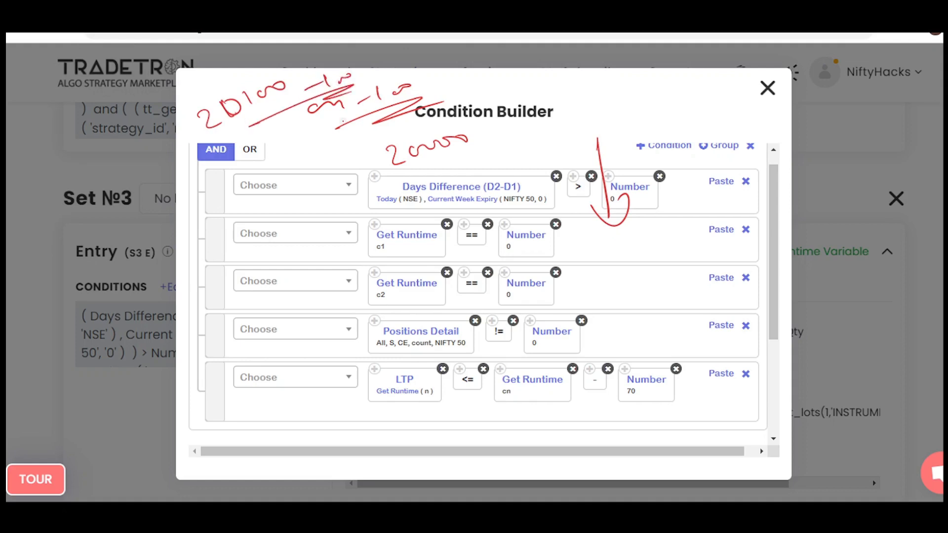
{"action": "left_click_drag", "start_coordinate": [289, 117], "coordinate": [392, 157]}
{"action": "mouse_move", "coordinate": [521, 124]}
{"action": "left_mouse_down"}
{"action": "mouse_move", "coordinate": [518, 144]}
{"action": "mouse_move", "coordinate": [560, 128]}
{"action": "left_mouse_up"}
{"action": "left_click_drag", "start_coordinate": [517, 158], "coordinate": [572, 157]}
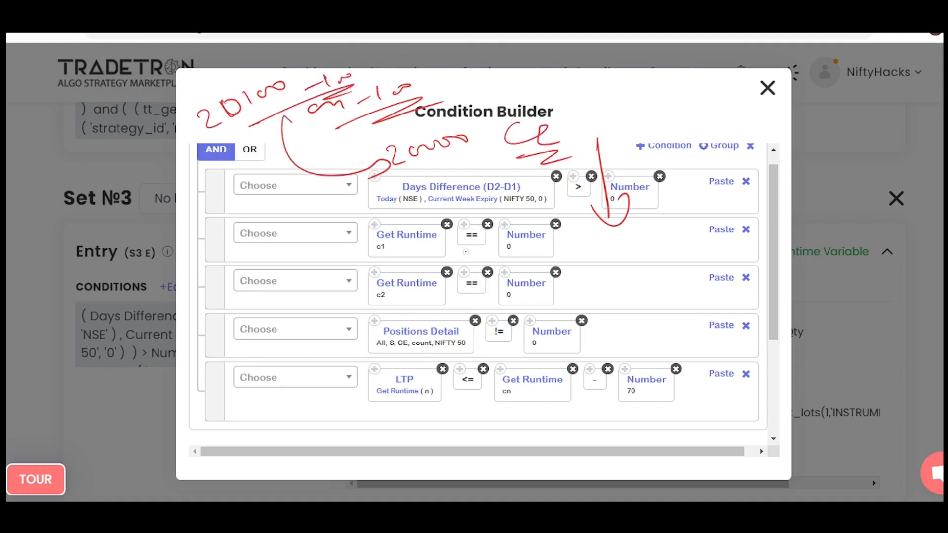
{"action": "key", "text": "e"}
Encircle the - 70 part of the LTP condition, and write an underlined -100 with a double-headed vertical arrow above it.
{"action": "mouse_move", "coordinate": [596, 344]}
{"action": "left_mouse_down"}
{"action": "mouse_move", "coordinate": [675, 413]}
{"action": "mouse_move", "coordinate": [546, 366]}
{"action": "left_mouse_up"}
{"action": "mouse_move", "coordinate": [585, 312]}
{"action": "left_mouse_down"}
{"action": "mouse_move", "coordinate": [629, 303]}
{"action": "mouse_move", "coordinate": [626, 313]}
{"action": "left_mouse_up"}
{"action": "left_click_drag", "start_coordinate": [643, 308], "coordinate": [677, 300]}
{"action": "left_click_drag", "start_coordinate": [630, 324], "coordinate": [694, 324]}
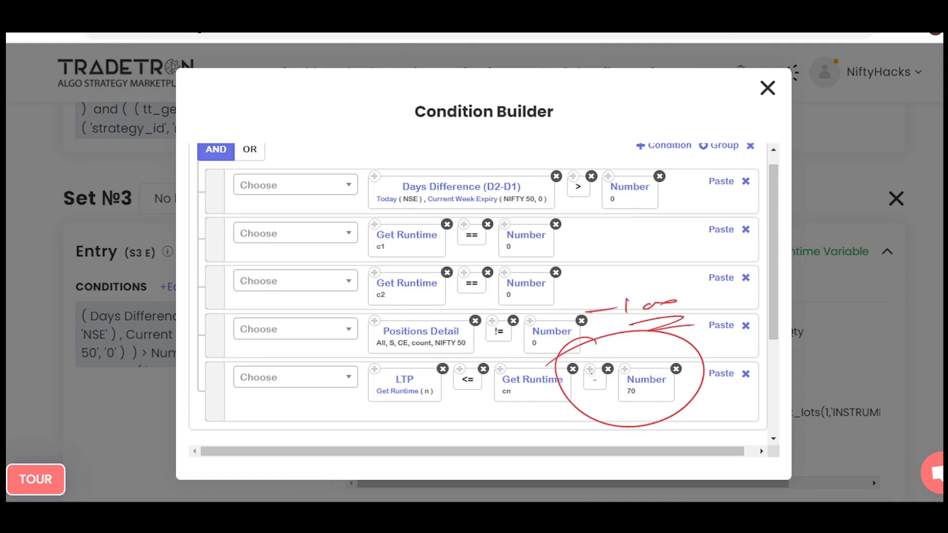
{"action": "mouse_move", "coordinate": [692, 278]}
{"action": "left_mouse_down"}
{"action": "mouse_move", "coordinate": [696, 305]}
{"action": "mouse_move", "coordinate": [704, 299]}
{"action": "mouse_move", "coordinate": [700, 263]}
{"action": "left_mouse_up"}
{"action": "left_click_drag", "start_coordinate": [697, 275], "coordinate": [708, 271]}
Encircle - 70 again and the <= Get Runtime cn part, clear the annotations and close the Condition Builder.
{"action": "left_click_drag", "start_coordinate": [633, 357], "coordinate": [687, 361]}
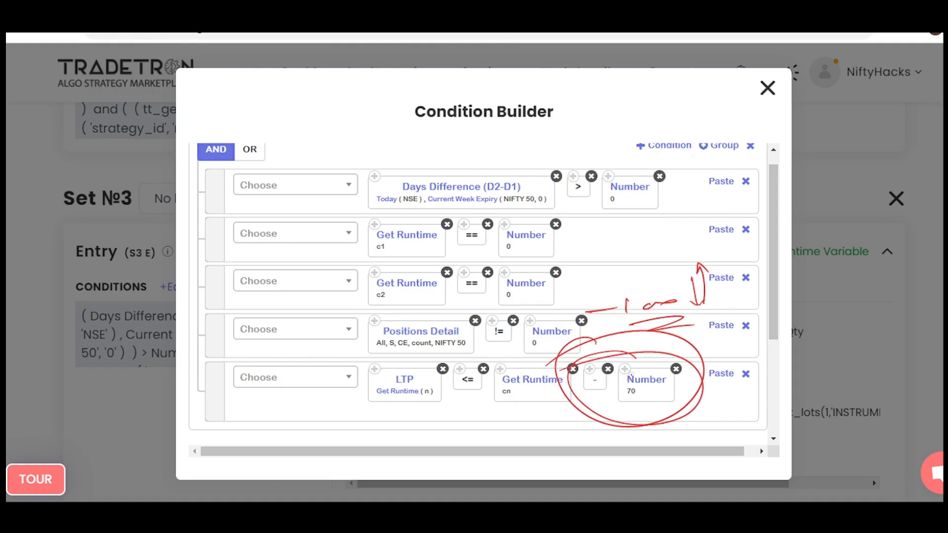
{"action": "mouse_move", "coordinate": [533, 371]}
{"action": "left_mouse_down"}
{"action": "mouse_move", "coordinate": [506, 364]}
{"action": "mouse_move", "coordinate": [578, 409]}
{"action": "mouse_move", "coordinate": [568, 363]}
{"action": "left_mouse_up"}
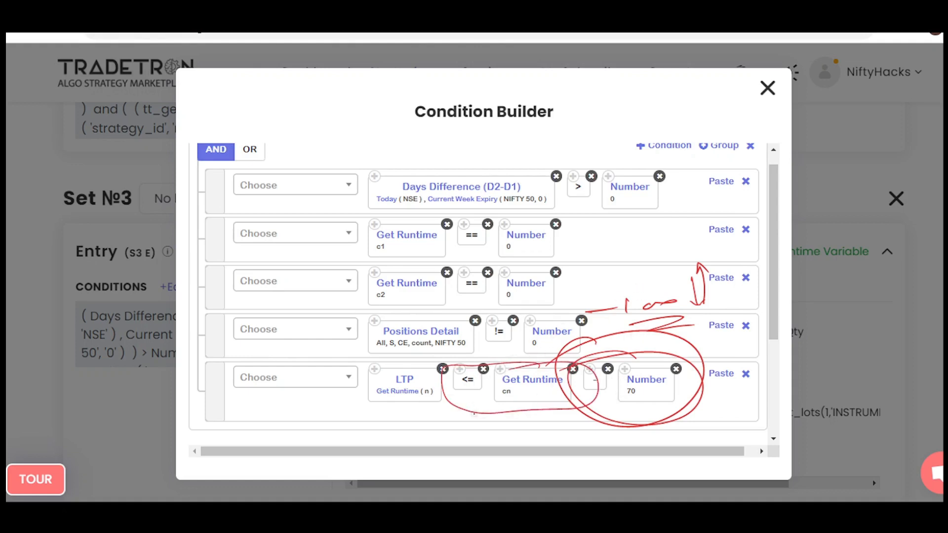
{"action": "key", "text": "Escape"}
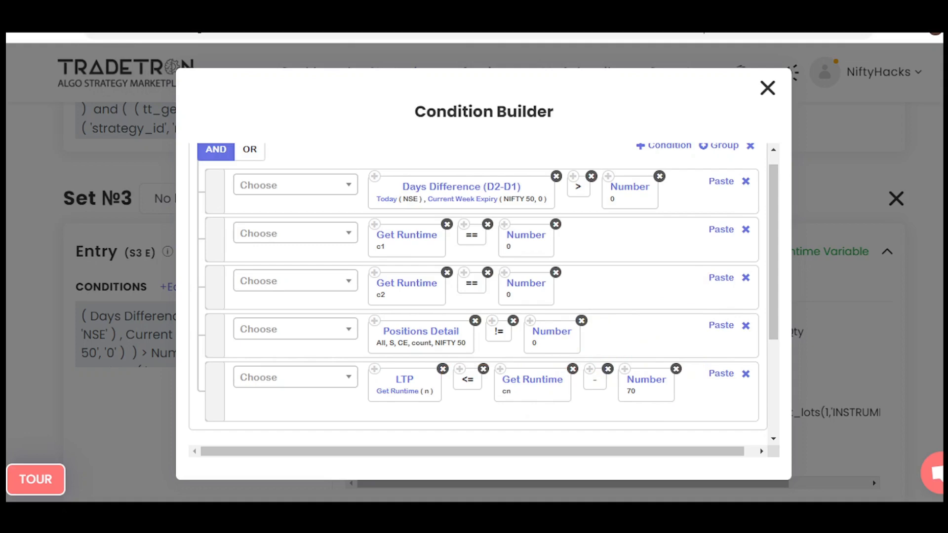
{"action": "left_click", "coordinate": [767, 88]}
Review the strike and expiry settings of the Set №3 entry's buy position, and close the Position builder.
{"action": "scroll", "coordinate": [484, 316], "scroll_direction": "down", "scroll_amount": 1}
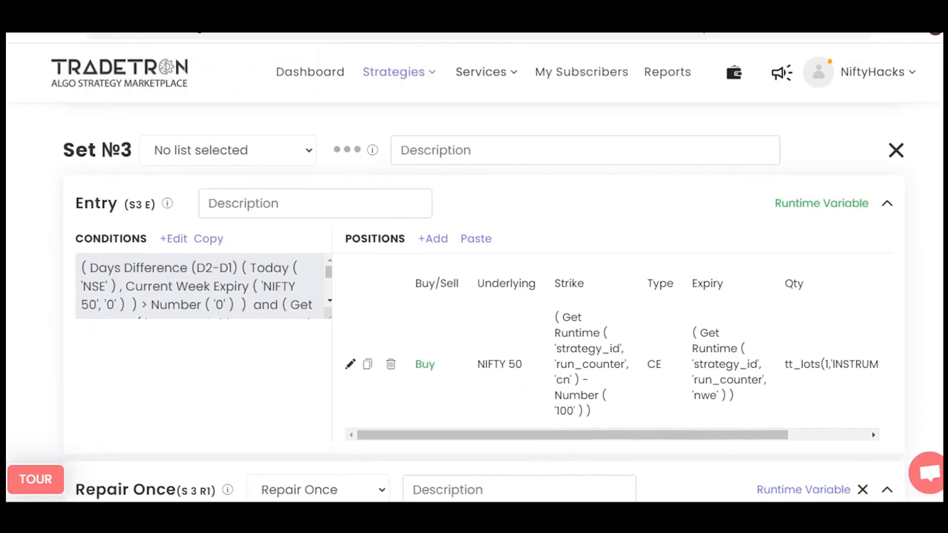
{"action": "left_click", "coordinate": [350, 365]}
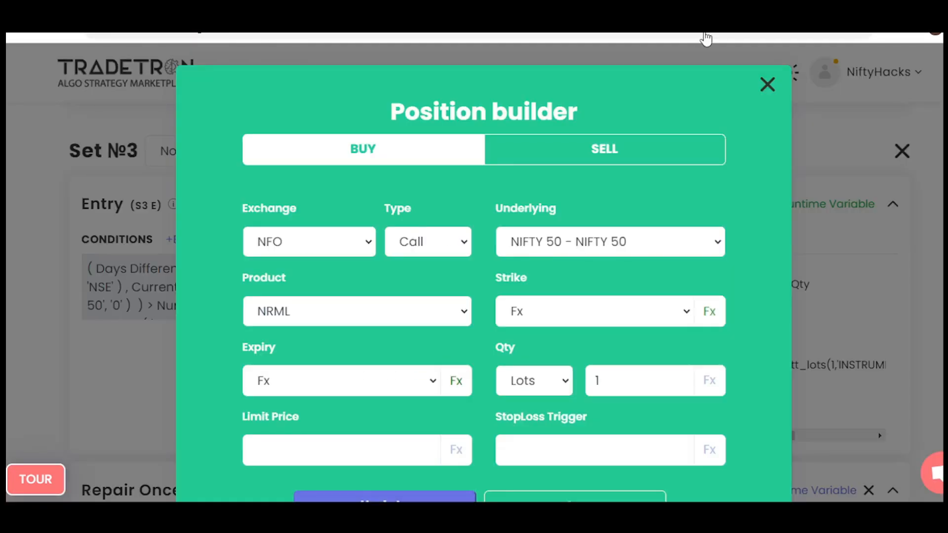
{"action": "left_click", "coordinate": [459, 381]}
{"action": "left_click", "coordinate": [834, 85]}
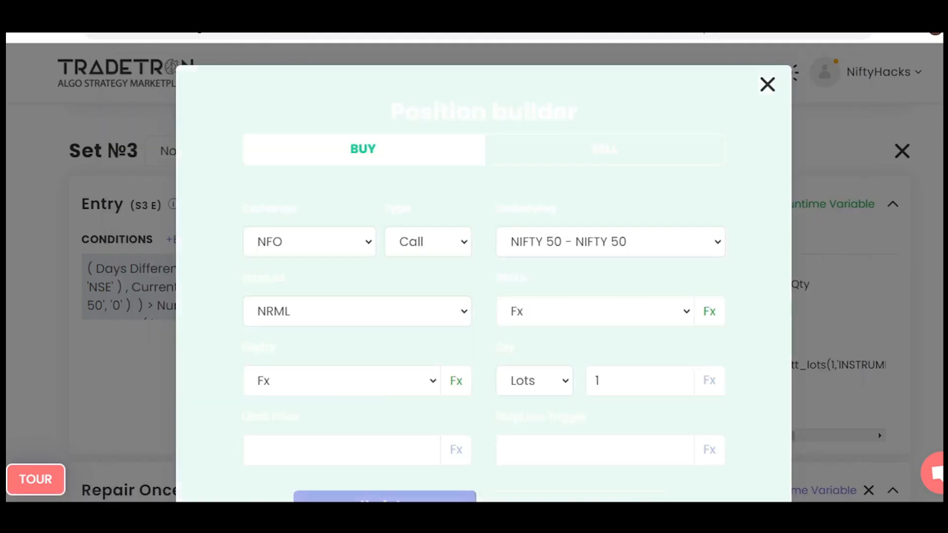
{"action": "left_click", "coordinate": [709, 312]}
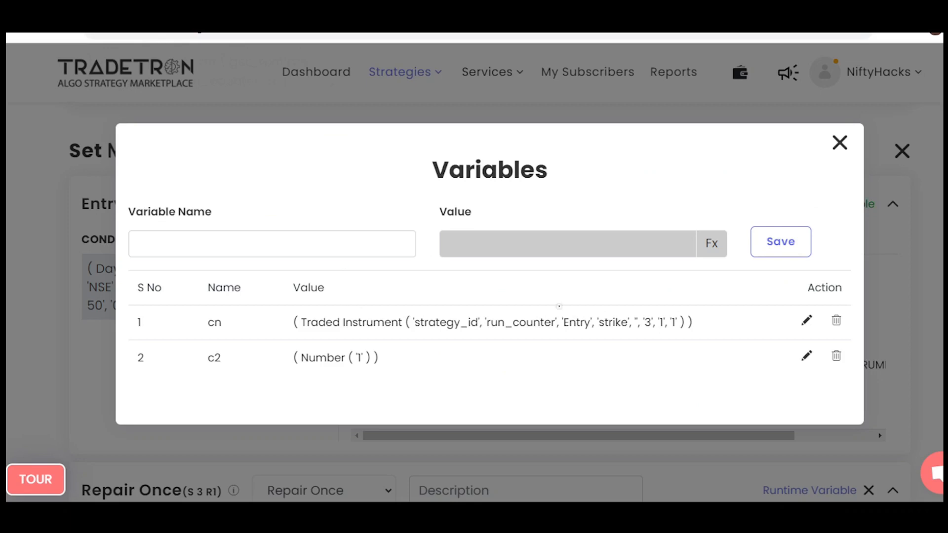
In the Set №3 entry's runtime variables, encircle cn's Entry, strike and 3, 1, 1 arguments, and circle the set heading.
{"action": "mouse_move", "coordinate": [581, 309]}
{"action": "left_mouse_down"}
{"action": "mouse_move", "coordinate": [749, 317]}
{"action": "mouse_move", "coordinate": [549, 300]}
{"action": "mouse_move", "coordinate": [566, 315]}
{"action": "left_mouse_up"}
{"action": "mouse_move", "coordinate": [609, 314]}
{"action": "left_mouse_down"}
{"action": "mouse_move", "coordinate": [597, 334]}
{"action": "mouse_move", "coordinate": [611, 314]}
{"action": "left_mouse_up"}
{"action": "mouse_move", "coordinate": [670, 317]}
{"action": "left_mouse_down"}
{"action": "mouse_move", "coordinate": [701, 335]}
{"action": "mouse_move", "coordinate": [682, 343]}
{"action": "left_mouse_up"}
{"action": "mouse_move", "coordinate": [124, 143]}
{"action": "left_mouse_down"}
{"action": "mouse_move", "coordinate": [116, 148]}
{"action": "mouse_move", "coordinate": [163, 183]}
{"action": "left_mouse_up"}
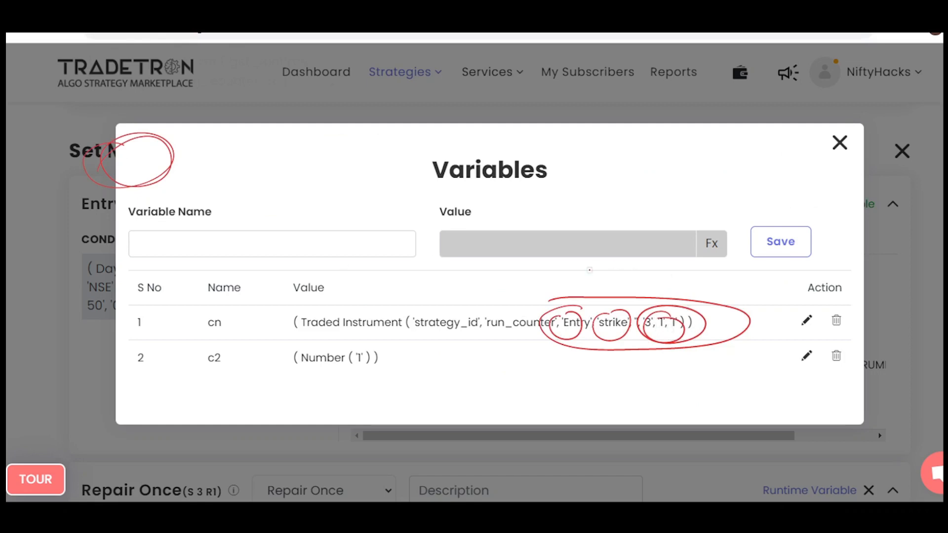
Write cn with an arrow to an underlined 20000, clear the annotations, close the Variables window and go to the Set №3 Repair Once section.
{"action": "left_click_drag", "start_coordinate": [295, 184], "coordinate": [324, 192]}
{"action": "mouse_move", "coordinate": [337, 182]}
{"action": "left_mouse_down"}
{"action": "mouse_move", "coordinate": [387, 164]}
{"action": "mouse_move", "coordinate": [379, 177]}
{"action": "left_mouse_up"}
{"action": "mouse_move", "coordinate": [434, 144]}
{"action": "left_mouse_down"}
{"action": "mouse_move", "coordinate": [448, 157]}
{"action": "mouse_move", "coordinate": [509, 134]}
{"action": "left_mouse_up"}
{"action": "left_click_drag", "start_coordinate": [447, 166], "coordinate": [554, 148]}
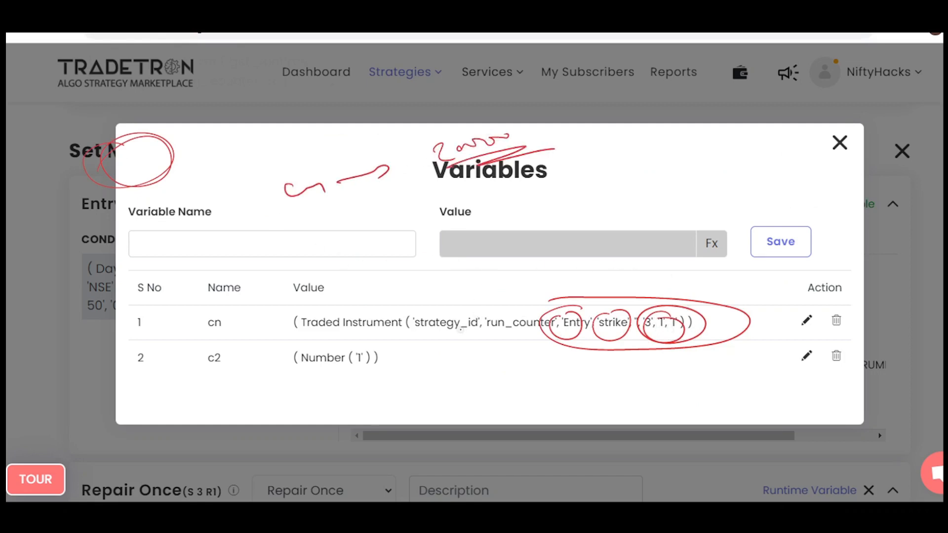
{"action": "key", "text": "Escape"}
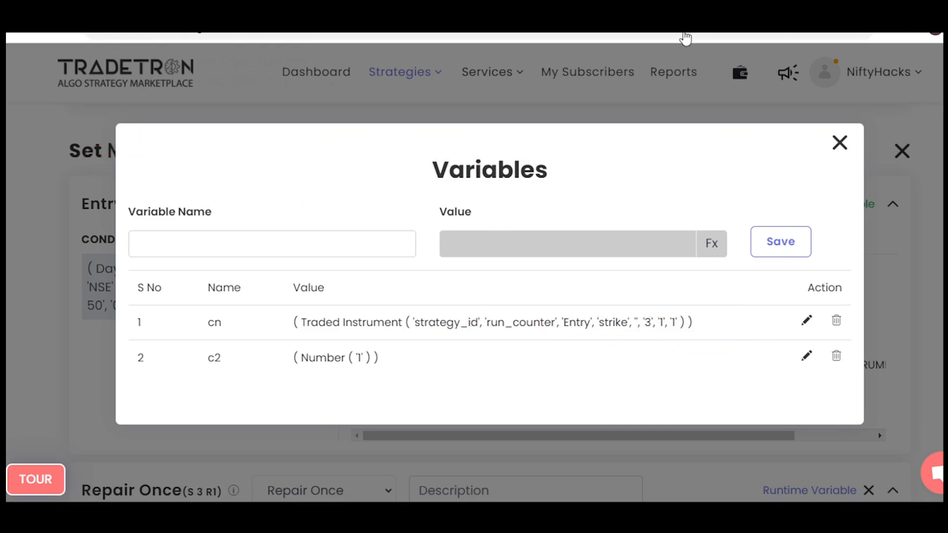
{"action": "key", "text": "Escape"}
{"action": "scroll", "coordinate": [484, 297], "scroll_direction": "down", "scroll_amount": 3}
{"action": "scroll", "coordinate": [484, 296], "scroll_direction": "down", "scroll_amount": 2}
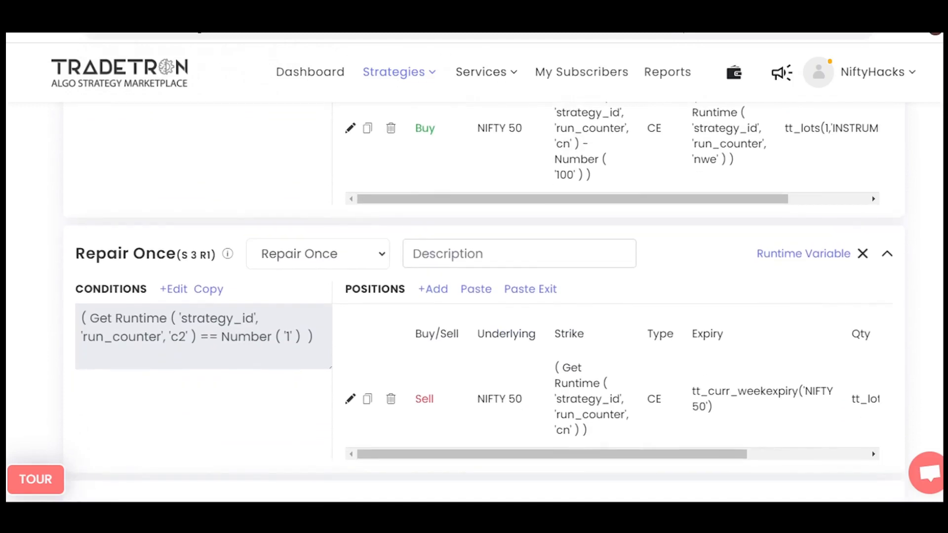
Review the Set №3 Repair Once condition, close the Condition Builder and open the section's sell position.
{"action": "left_click", "coordinate": [173, 289]}
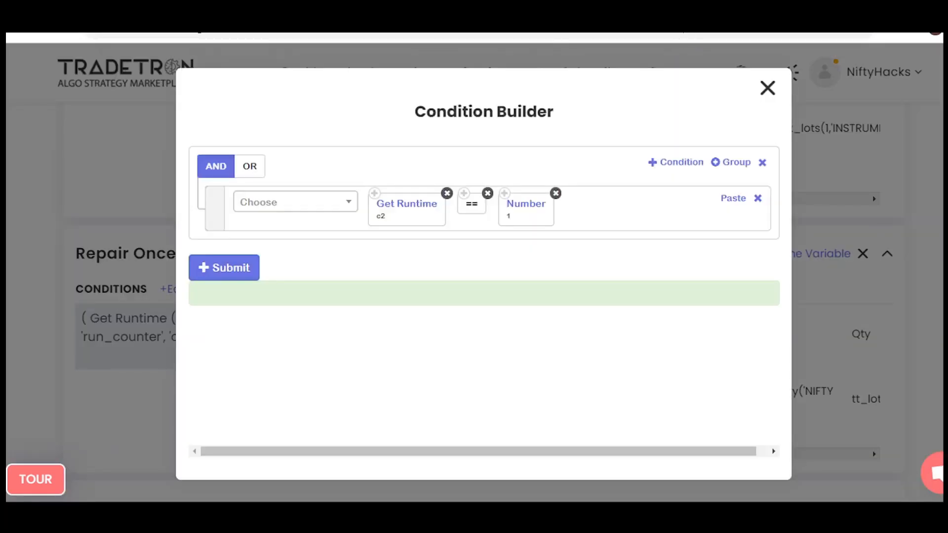
{"action": "left_click", "coordinate": [768, 88]}
{"action": "scroll", "coordinate": [484, 296], "scroll_direction": "down", "scroll_amount": 1}
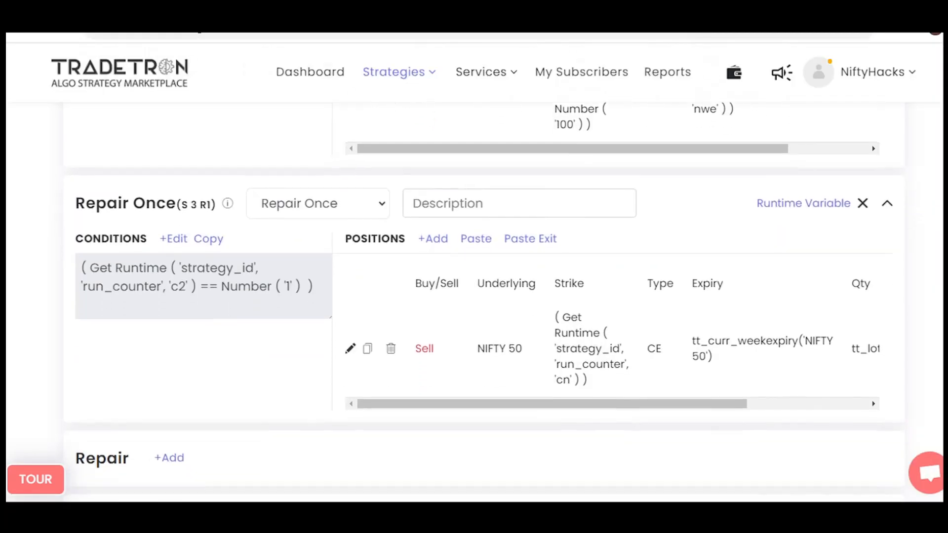
{"action": "left_click", "coordinate": [350, 351]}
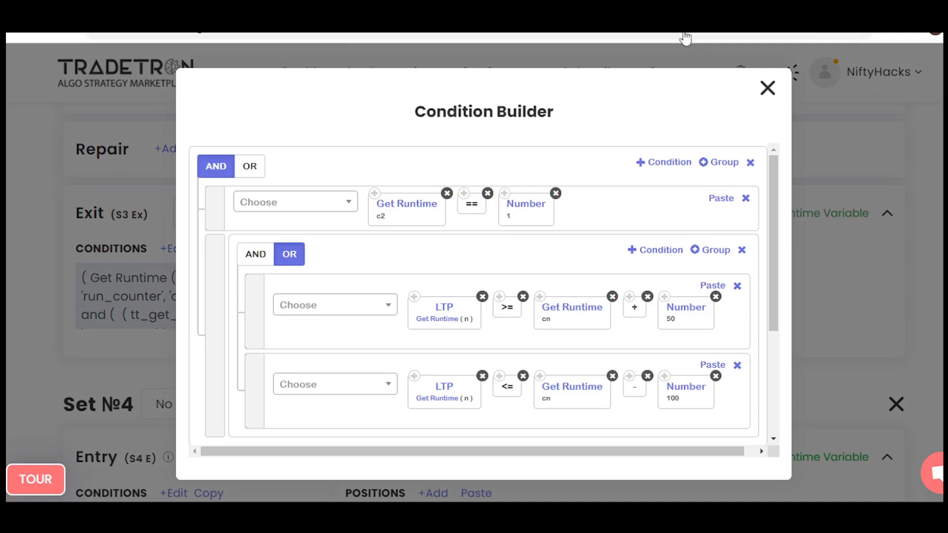
Review the Set №3 Exit conditions and the exit's runtime variables, closing each window.
{"action": "scroll", "coordinate": [478, 296], "scroll_direction": "down", "scroll_amount": 2}
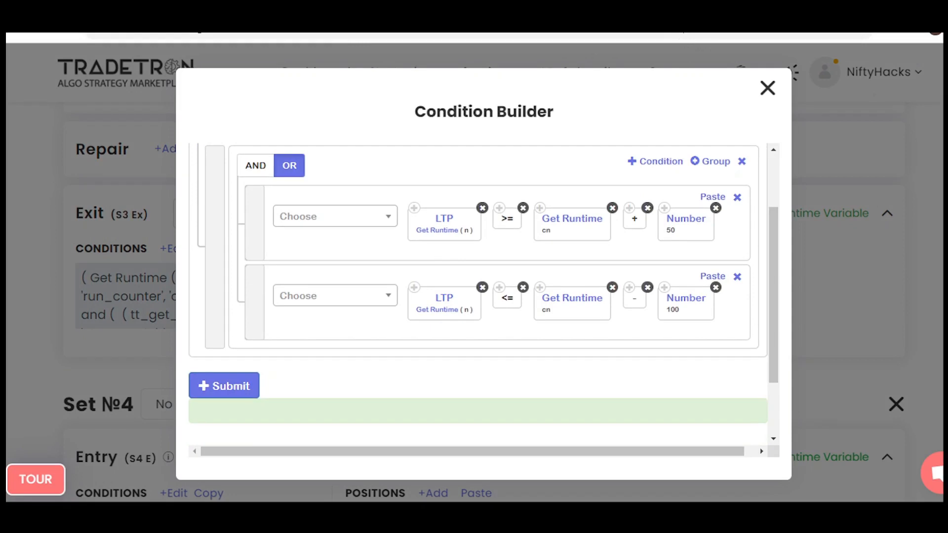
{"action": "left_click", "coordinate": [768, 88]}
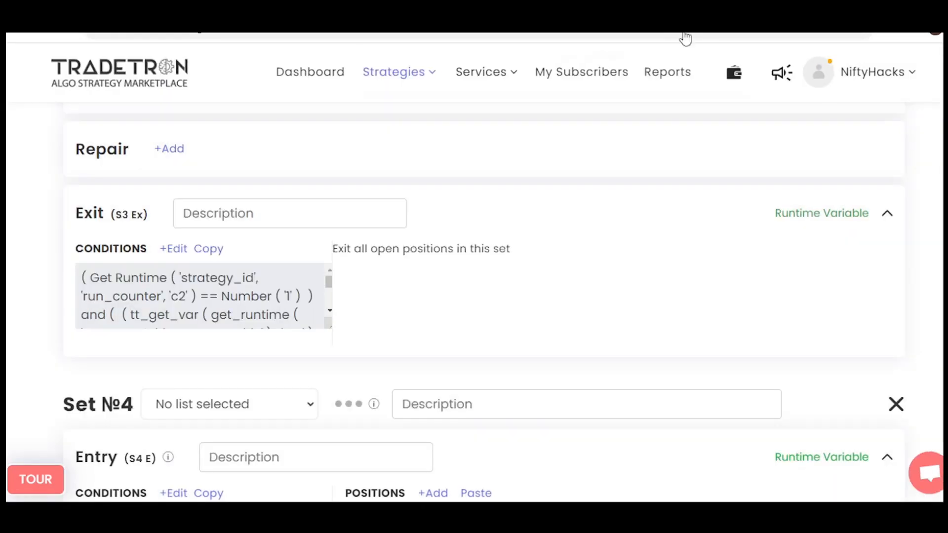
{"action": "left_click", "coordinate": [824, 213]}
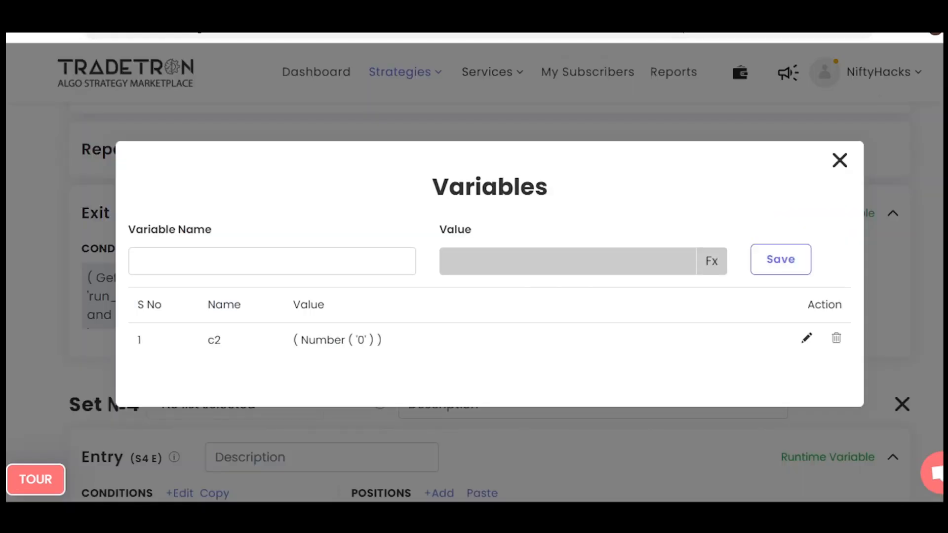
{"action": "left_click", "coordinate": [840, 161]}
{"action": "scroll", "coordinate": [489, 297], "scroll_direction": "up", "scroll_amount": 3}
{"action": "scroll", "coordinate": [489, 296], "scroll_direction": "down", "scroll_amount": 2}
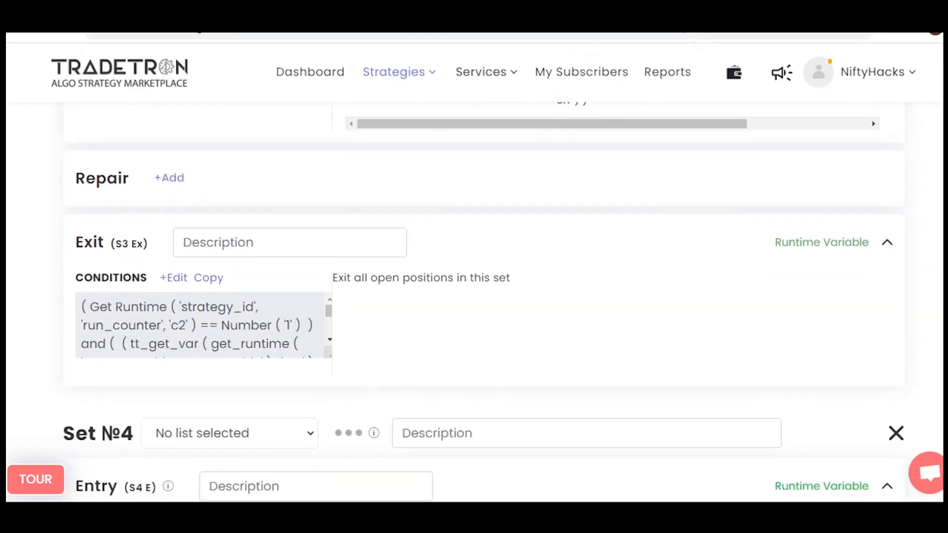
In the Set №4 Entry conditions, encircle > 0, mark the p1 and p2 conditions, encircle their 0 values and clear the annotations.
{"action": "scroll", "coordinate": [474, 297], "scroll_direction": "down", "scroll_amount": 4}
{"action": "scroll", "coordinate": [474, 296], "scroll_direction": "down", "scroll_amount": 2}
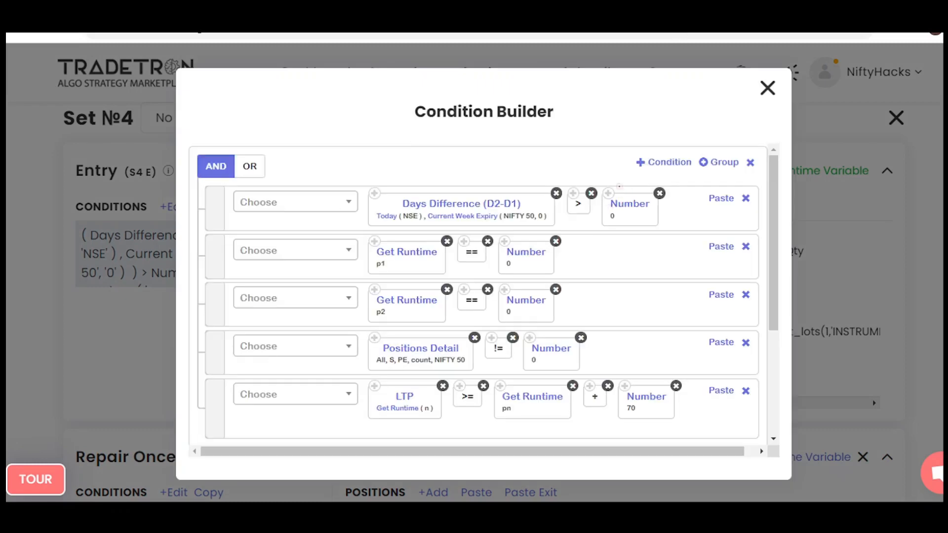
{"action": "mouse_move", "coordinate": [621, 175]}
{"action": "left_mouse_down"}
{"action": "mouse_move", "coordinate": [542, 228]}
{"action": "mouse_move", "coordinate": [600, 178]}
{"action": "left_mouse_up"}
{"action": "left_click_drag", "start_coordinate": [383, 276], "coordinate": [405, 273]}
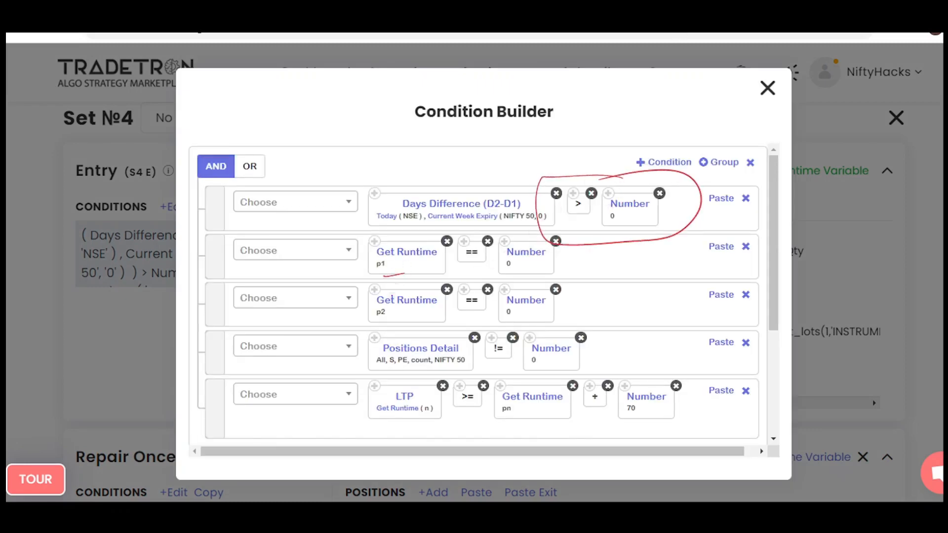
{"action": "left_click_drag", "start_coordinate": [385, 335], "coordinate": [402, 326]}
{"action": "mouse_move", "coordinate": [525, 244]}
{"action": "left_mouse_down"}
{"action": "mouse_move", "coordinate": [549, 271]}
{"action": "mouse_move", "coordinate": [512, 247]}
{"action": "left_mouse_up"}
{"action": "mouse_move", "coordinate": [526, 292]}
{"action": "left_mouse_down"}
{"action": "mouse_move", "coordinate": [549, 302]}
{"action": "mouse_move", "coordinate": [499, 286]}
{"action": "left_mouse_up"}
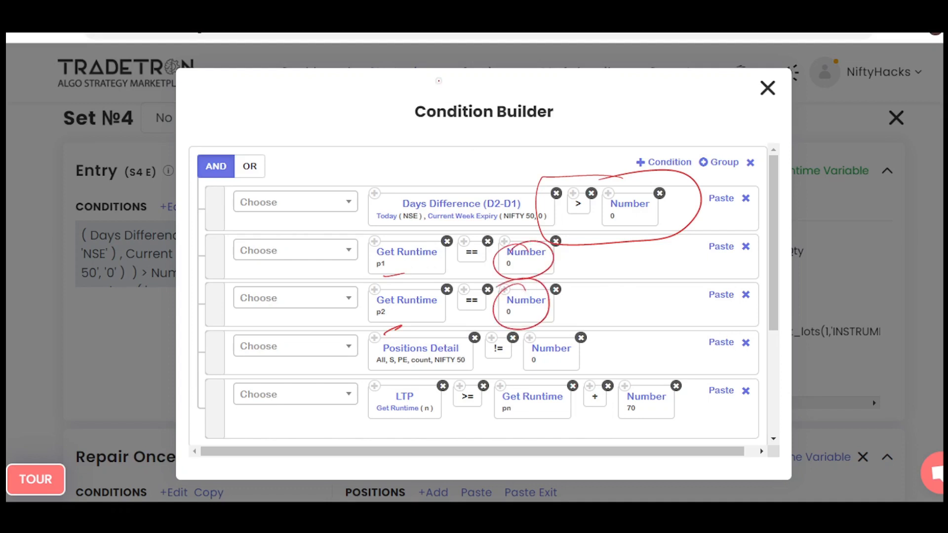
{"action": "key", "text": "Escape"}
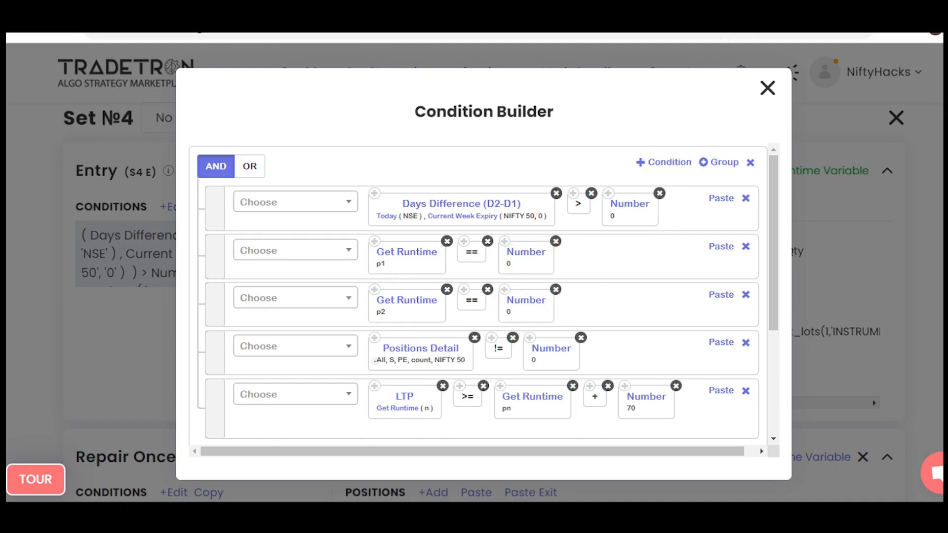
Encircle S, PE in the Positions Detail condition with a pointer stroke, write a pn + note, and clear the annotations.
{"action": "mouse_move", "coordinate": [341, 365]}
{"action": "left_mouse_down"}
{"action": "mouse_move", "coordinate": [410, 368]}
{"action": "mouse_move", "coordinate": [402, 353]}
{"action": "left_mouse_up"}
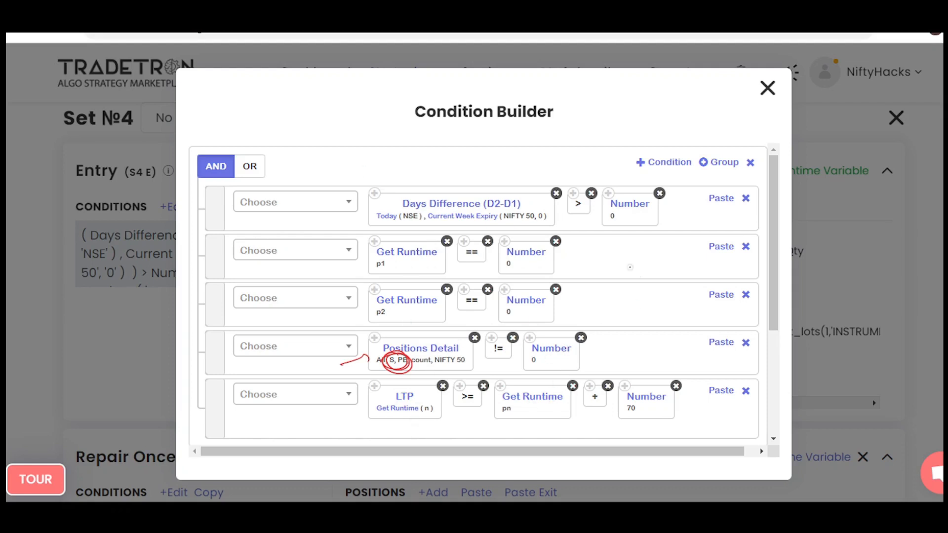
{"action": "mouse_move", "coordinate": [606, 288]}
{"action": "left_mouse_down"}
{"action": "mouse_move", "coordinate": [608, 307]}
{"action": "mouse_move", "coordinate": [607, 297]}
{"action": "mouse_move", "coordinate": [671, 274]}
{"action": "left_mouse_up"}
{"action": "mouse_move", "coordinate": [660, 268]}
{"action": "left_mouse_down"}
{"action": "mouse_move", "coordinate": [658, 282]}
{"action": "mouse_move", "coordinate": [702, 266]}
{"action": "left_mouse_up"}
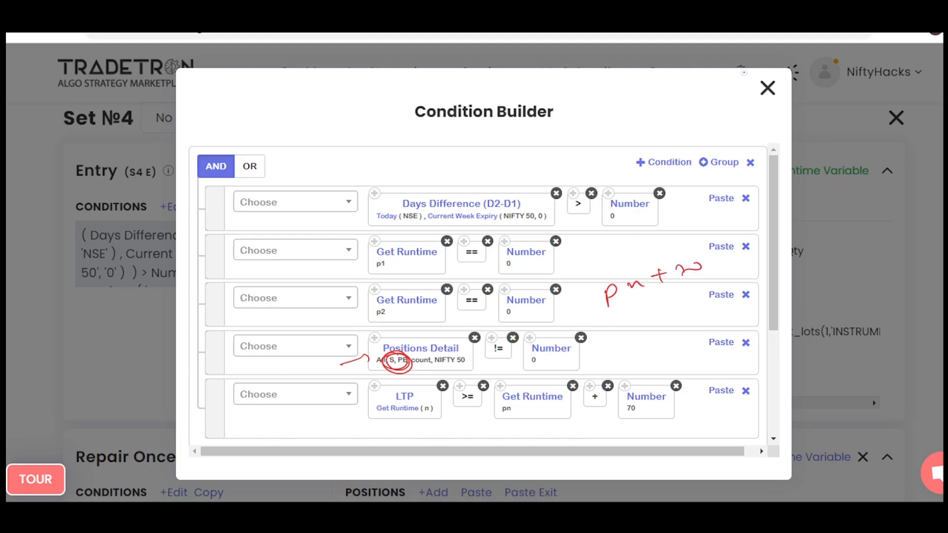
{"action": "key", "text": "e"}
Draw an upward arrow beside the p1 and p2 conditions and write a double-underlined pn +100 above the conditions.
{"action": "mouse_move", "coordinate": [624, 320]}
{"action": "left_mouse_down"}
{"action": "mouse_move", "coordinate": [610, 277]}
{"action": "mouse_move", "coordinate": [631, 273]}
{"action": "left_mouse_up"}
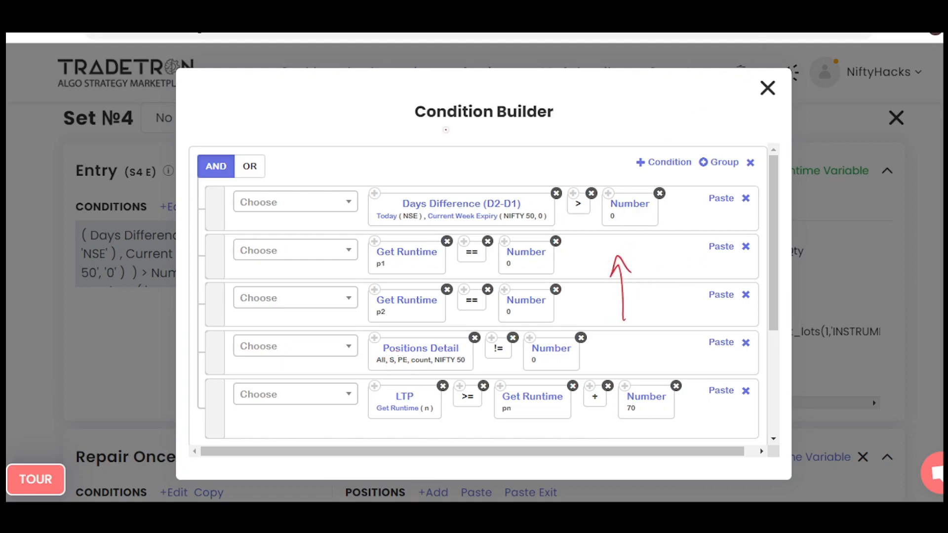
{"action": "mouse_move", "coordinate": [260, 110]}
{"action": "left_mouse_down"}
{"action": "mouse_move", "coordinate": [265, 132]}
{"action": "mouse_move", "coordinate": [288, 115]}
{"action": "left_mouse_up"}
{"action": "left_click_drag", "start_coordinate": [298, 107], "coordinate": [310, 99]}
{"action": "mouse_move", "coordinate": [305, 93]}
{"action": "left_mouse_down"}
{"action": "mouse_move", "coordinate": [307, 111]}
{"action": "mouse_move", "coordinate": [319, 104]}
{"action": "left_mouse_up"}
{"action": "left_click_drag", "start_coordinate": [331, 94], "coordinate": [340, 91]}
{"action": "left_click_drag", "start_coordinate": [280, 140], "coordinate": [352, 108]}
{"action": "left_click_drag", "start_coordinate": [292, 144], "coordinate": [348, 121]}
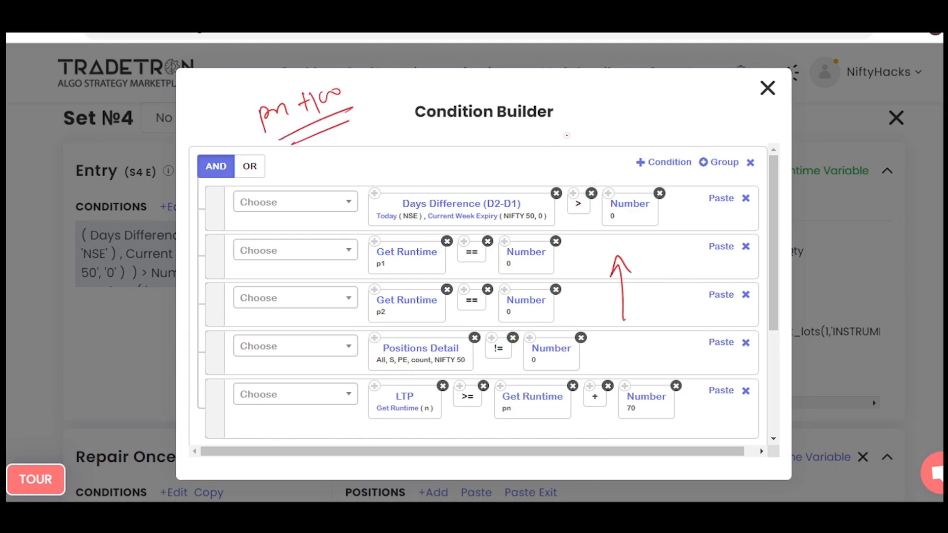
Write 20000 underlined and boxed, and 20100 with an upward arrow, near the Condition Builder heading.
{"action": "mouse_move", "coordinate": [571, 126]}
{"action": "left_mouse_down"}
{"action": "mouse_move", "coordinate": [576, 141]}
{"action": "mouse_move", "coordinate": [588, 142]}
{"action": "left_mouse_up"}
{"action": "mouse_move", "coordinate": [596, 134]}
{"action": "left_mouse_down"}
{"action": "mouse_move", "coordinate": [648, 125]}
{"action": "mouse_move", "coordinate": [642, 134]}
{"action": "left_mouse_up"}
{"action": "left_click_drag", "start_coordinate": [604, 149], "coordinate": [641, 142]}
{"action": "mouse_move", "coordinate": [460, 88]}
{"action": "left_mouse_down"}
{"action": "mouse_move", "coordinate": [473, 98]}
{"action": "mouse_move", "coordinate": [485, 85]}
{"action": "left_mouse_up"}
{"action": "mouse_move", "coordinate": [501, 80]}
{"action": "left_mouse_down"}
{"action": "mouse_move", "coordinate": [502, 94]}
{"action": "mouse_move", "coordinate": [543, 71]}
{"action": "mouse_move", "coordinate": [556, 82]}
{"action": "left_mouse_up"}
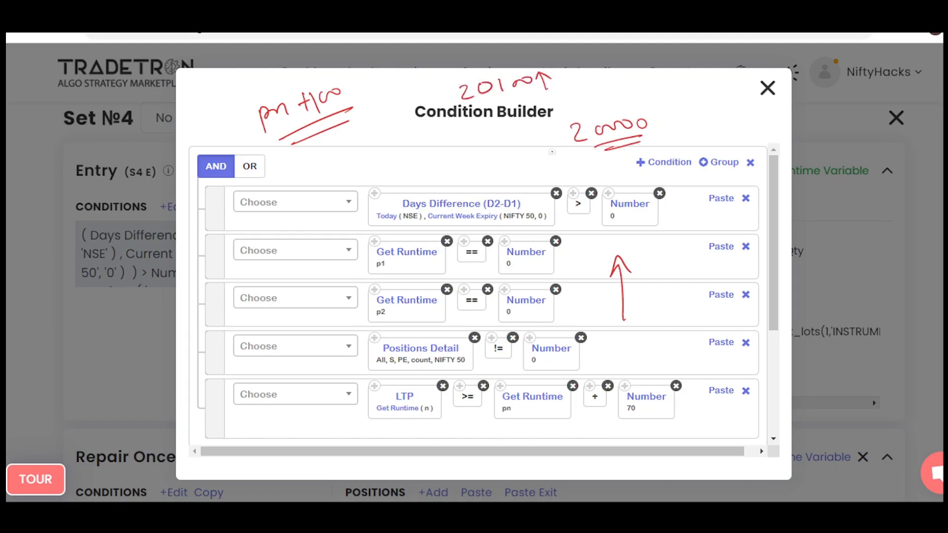
{"action": "mouse_move", "coordinate": [571, 121]}
{"action": "left_mouse_down"}
{"action": "mouse_move", "coordinate": [649, 103]}
{"action": "mouse_move", "coordinate": [573, 162]}
{"action": "mouse_move", "coordinate": [567, 127]}
{"action": "left_mouse_up"}
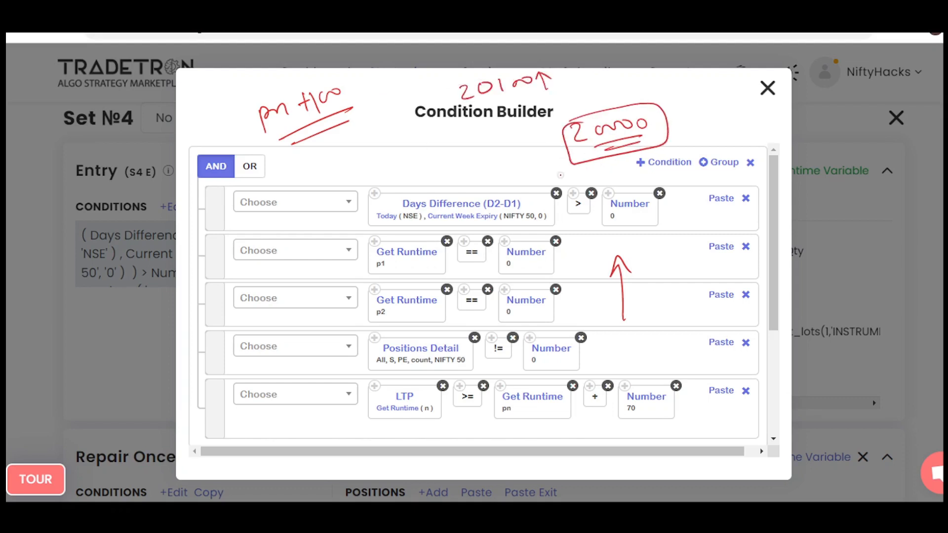
Encircle the 70 in the LTP condition, underline 20100, and write a boxed 20070 with an upward arrow.
{"action": "mouse_move", "coordinate": [642, 382]}
{"action": "left_mouse_down"}
{"action": "mouse_move", "coordinate": [695, 420]}
{"action": "mouse_move", "coordinate": [604, 401]}
{"action": "left_mouse_up"}
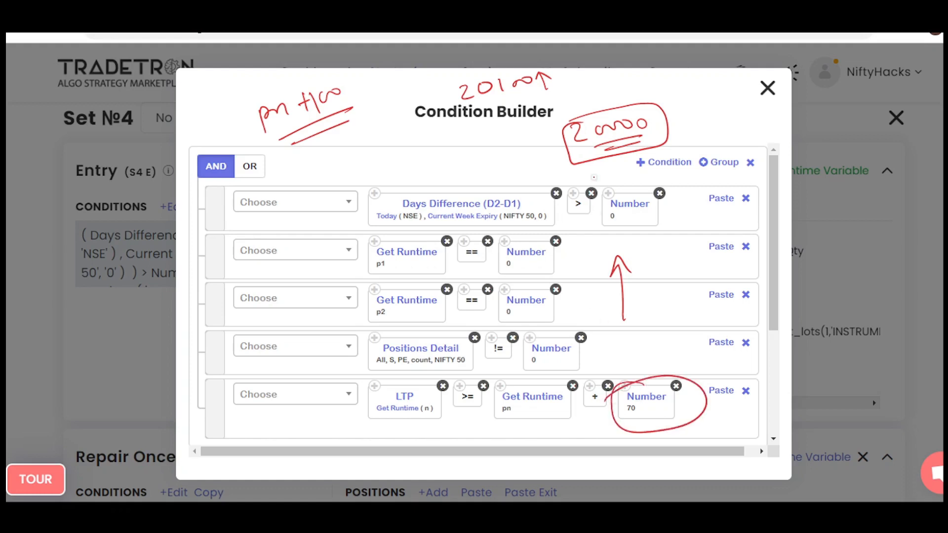
{"action": "left_click_drag", "start_coordinate": [494, 94], "coordinate": [548, 88]}
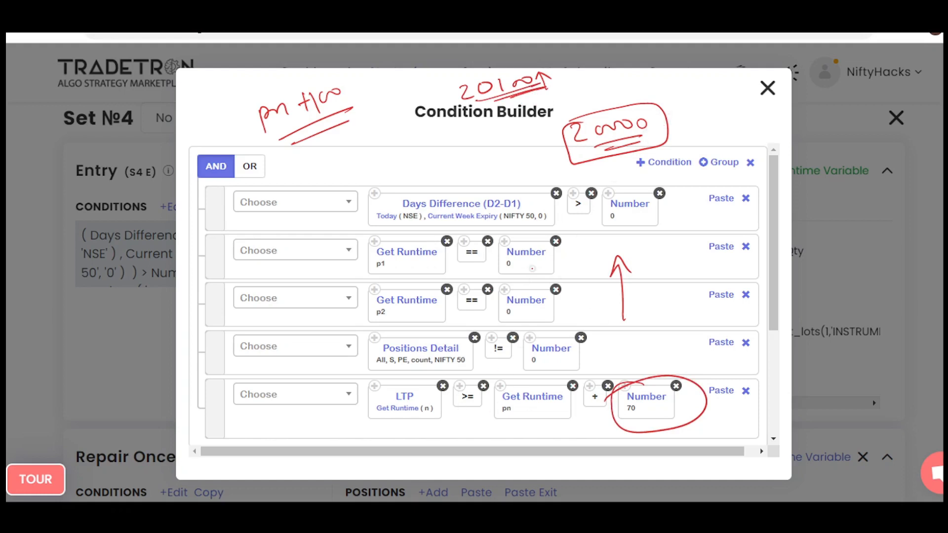
{"action": "mouse_move", "coordinate": [681, 120]}
{"action": "left_mouse_down"}
{"action": "mouse_move", "coordinate": [694, 131]}
{"action": "mouse_move", "coordinate": [729, 110]}
{"action": "mouse_move", "coordinate": [754, 112]}
{"action": "mouse_move", "coordinate": [750, 121]}
{"action": "left_mouse_up"}
{"action": "left_click_drag", "start_coordinate": [726, 133], "coordinate": [764, 115]}
{"action": "mouse_move", "coordinate": [674, 119]}
{"action": "left_mouse_down"}
{"action": "mouse_move", "coordinate": [770, 91]}
{"action": "mouse_move", "coordinate": [671, 116]}
{"action": "left_mouse_up"}
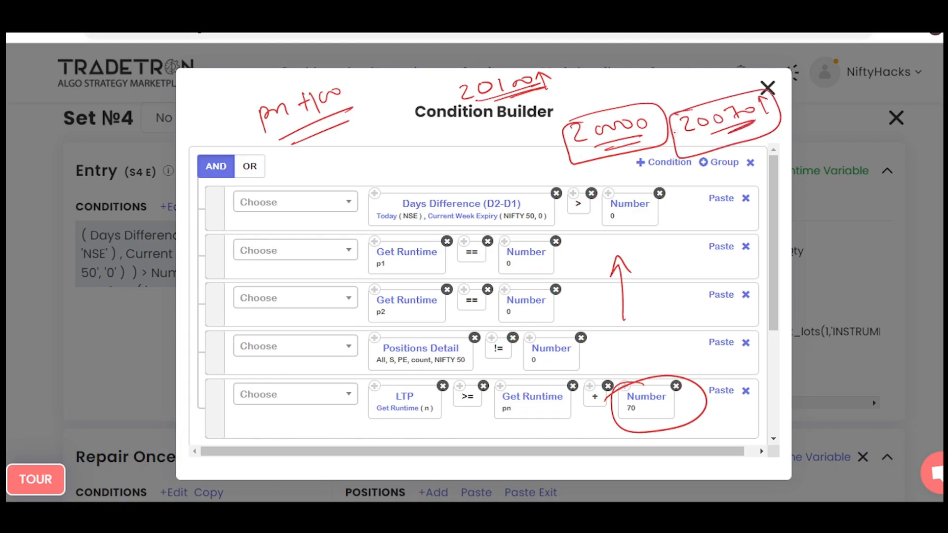
Circle p1, p2 and the 0 values they are compared with in the Set №4 entry conditions.
{"action": "mouse_move", "coordinate": [391, 236]}
{"action": "left_mouse_down"}
{"action": "mouse_move", "coordinate": [365, 250]}
{"action": "mouse_move", "coordinate": [391, 237]}
{"action": "left_mouse_up"}
{"action": "left_click_drag", "start_coordinate": [384, 279], "coordinate": [395, 287]}
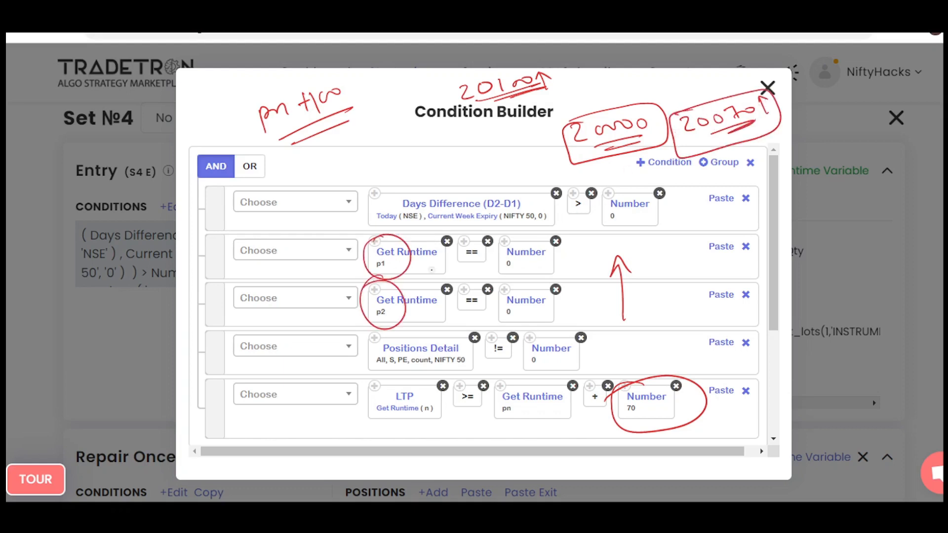
{"action": "mouse_move", "coordinate": [513, 239]}
{"action": "left_mouse_down"}
{"action": "mouse_move", "coordinate": [508, 274]}
{"action": "mouse_move", "coordinate": [514, 240]}
{"action": "left_mouse_up"}
{"action": "mouse_move", "coordinate": [521, 280]}
{"action": "left_mouse_down"}
{"action": "mouse_move", "coordinate": [513, 284]}
{"action": "mouse_move", "coordinate": [525, 287]}
{"action": "left_mouse_up"}
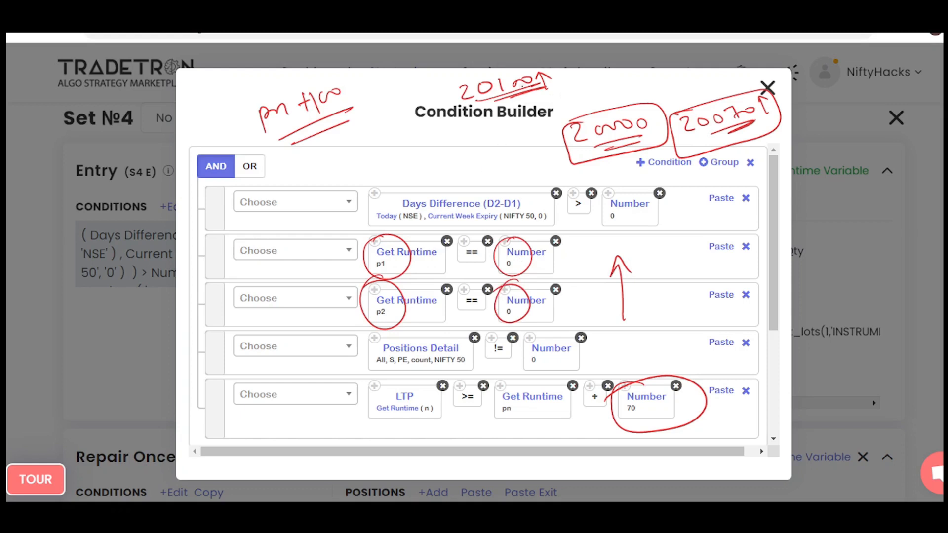
Box the 20070 note again, frame the + 70 part of the LTP condition and circle its pn.
{"action": "mouse_move", "coordinate": [679, 109]}
{"action": "left_mouse_down"}
{"action": "mouse_move", "coordinate": [788, 124]}
{"action": "mouse_move", "coordinate": [669, 111]}
{"action": "mouse_move", "coordinate": [785, 98]}
{"action": "mouse_move", "coordinate": [676, 148]}
{"action": "left_mouse_up"}
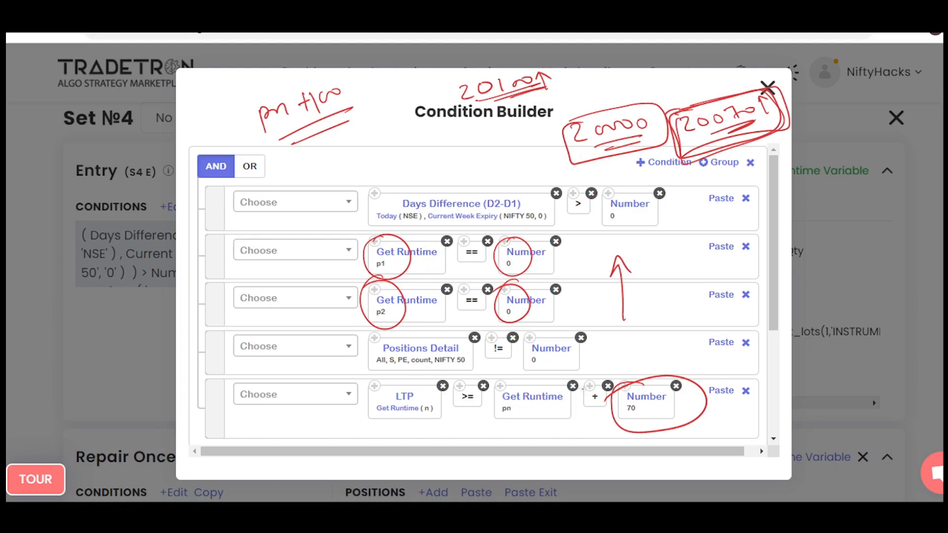
{"action": "mouse_move", "coordinate": [674, 371]}
{"action": "left_mouse_down"}
{"action": "mouse_move", "coordinate": [578, 430]}
{"action": "mouse_move", "coordinate": [580, 383]}
{"action": "left_mouse_up"}
{"action": "left_click_drag", "start_coordinate": [513, 385], "coordinate": [528, 395]}
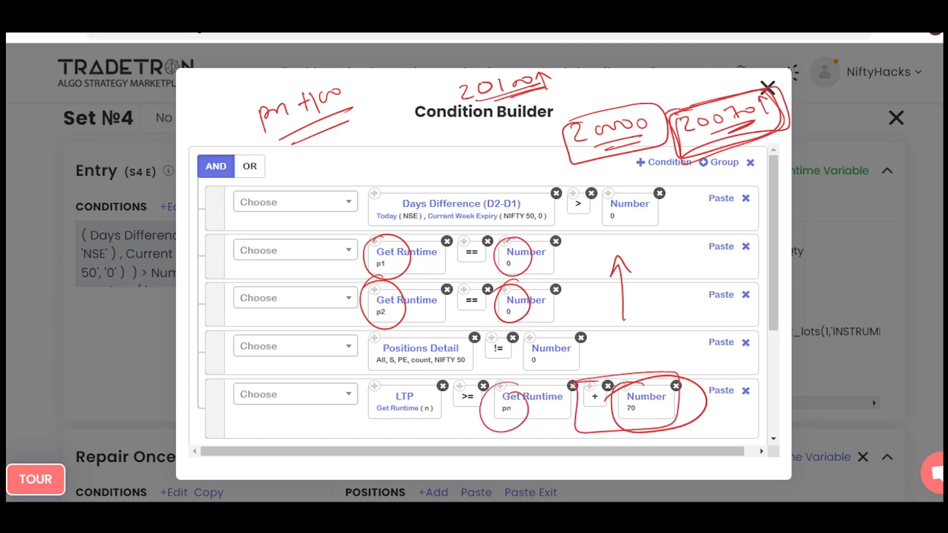
Underline the 20100 and pn +100 notes again and draw a box around 20100.
{"action": "left_click_drag", "start_coordinate": [506, 96], "coordinate": [533, 86]}
{"action": "mouse_move", "coordinate": [281, 145]}
{"action": "left_mouse_down"}
{"action": "mouse_move", "coordinate": [341, 111]}
{"action": "mouse_move", "coordinate": [304, 138]}
{"action": "left_mouse_up"}
{"action": "mouse_move", "coordinate": [456, 84]}
{"action": "left_mouse_down"}
{"action": "mouse_move", "coordinate": [542, 61]}
{"action": "mouse_move", "coordinate": [447, 118]}
{"action": "mouse_move", "coordinate": [447, 80]}
{"action": "left_mouse_up"}
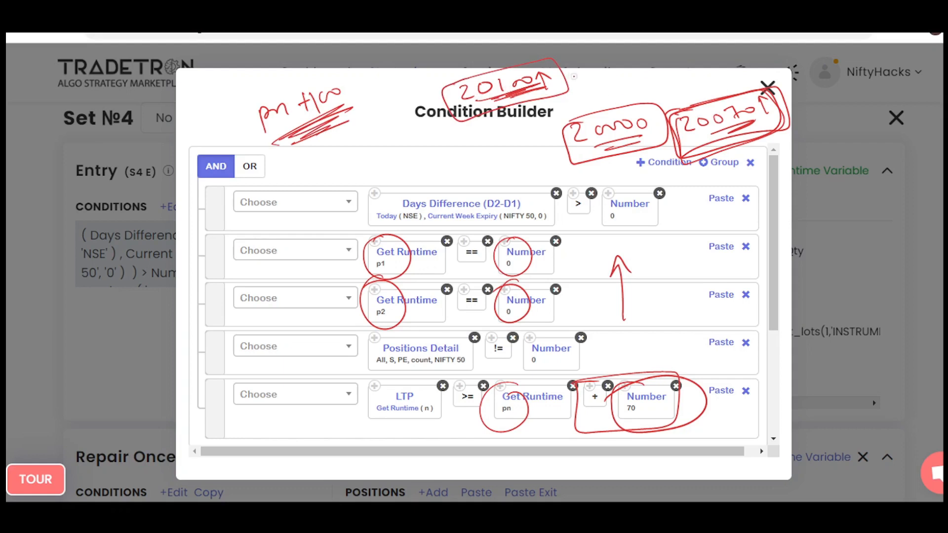
Write a downward arrow with an underlined 20070, re-circle pn, link 20100 to the boxed 20070 with an arrow, and clear the annotations.
{"action": "mouse_move", "coordinate": [577, 76]}
{"action": "left_mouse_down"}
{"action": "mouse_move", "coordinate": [578, 88]}
{"action": "mouse_move", "coordinate": [650, 78]}
{"action": "left_mouse_up"}
{"action": "left_click_drag", "start_coordinate": [615, 91], "coordinate": [652, 85]}
{"action": "left_click_drag", "start_coordinate": [652, 85], "coordinate": [610, 101]}
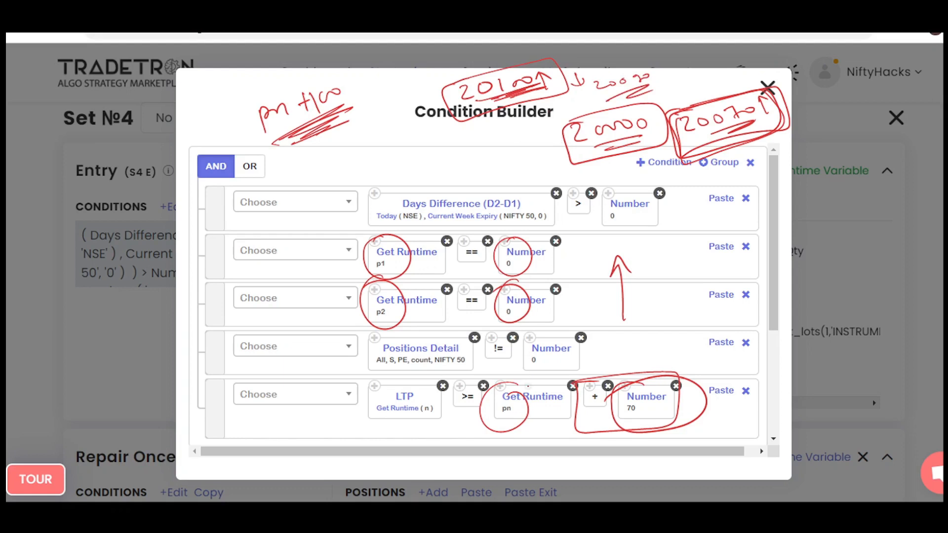
{"action": "mouse_move", "coordinate": [509, 377]}
{"action": "left_mouse_down"}
{"action": "mouse_move", "coordinate": [518, 423]}
{"action": "mouse_move", "coordinate": [492, 380]}
{"action": "left_mouse_up"}
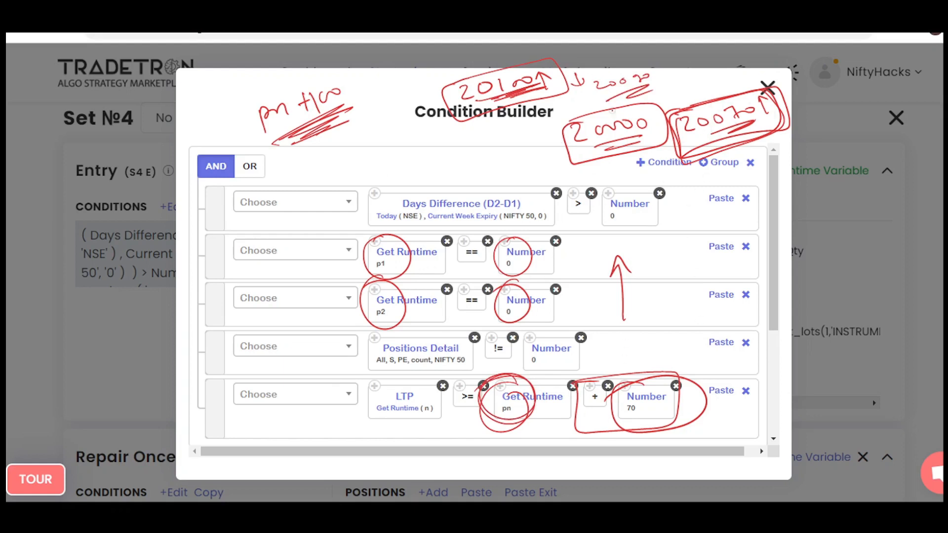
{"action": "left_click_drag", "start_coordinate": [518, 102], "coordinate": [679, 107]}
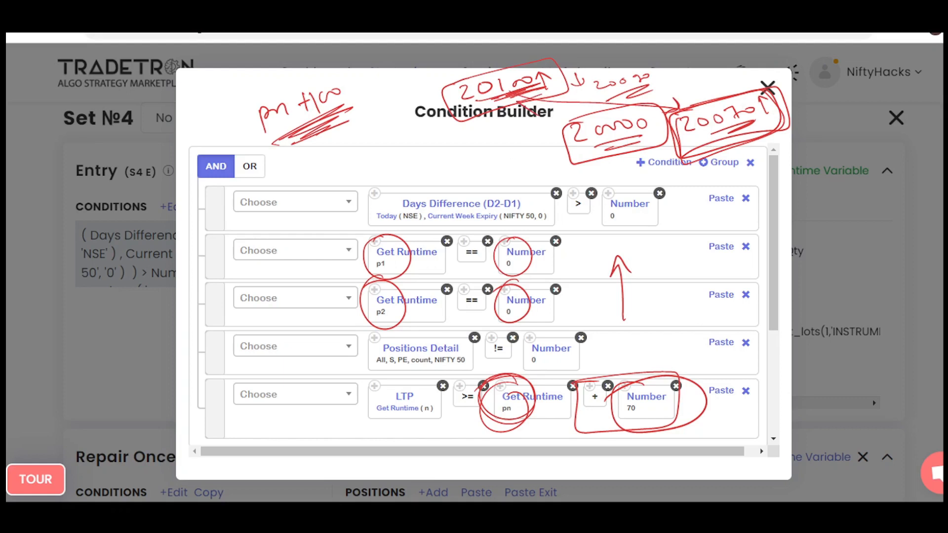
{"action": "key", "text": "e"}
Write a double-underlined pn + 100 beside the Condition Builder heading.
{"action": "mouse_move", "coordinate": [300, 129]}
{"action": "left_mouse_down"}
{"action": "mouse_move", "coordinate": [304, 143]}
{"action": "mouse_move", "coordinate": [303, 133]}
{"action": "left_mouse_up"}
{"action": "left_click_drag", "start_coordinate": [313, 125], "coordinate": [344, 115]}
{"action": "left_click_drag", "start_coordinate": [338, 108], "coordinate": [340, 122]}
{"action": "left_click_drag", "start_coordinate": [355, 103], "coordinate": [354, 116]}
{"action": "mouse_move", "coordinate": [370, 105]}
{"action": "left_mouse_down"}
{"action": "mouse_move", "coordinate": [385, 101]}
{"action": "mouse_move", "coordinate": [409, 116]}
{"action": "left_mouse_up"}
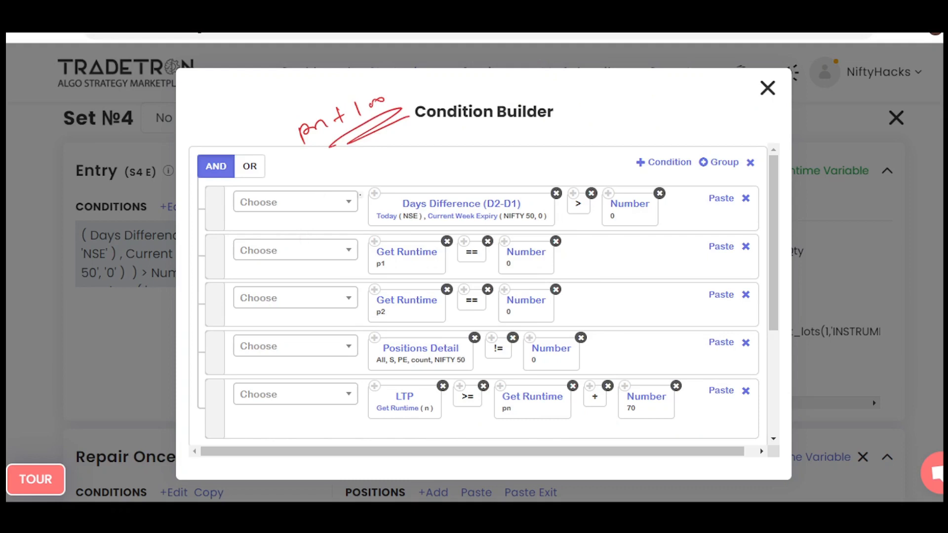
Write ATM and p2 above the conditions and underline both notes.
{"action": "mouse_move", "coordinate": [478, 94]}
{"action": "left_mouse_down"}
{"action": "mouse_move", "coordinate": [486, 77]}
{"action": "mouse_move", "coordinate": [494, 92]}
{"action": "left_mouse_up"}
{"action": "mouse_move", "coordinate": [501, 79]}
{"action": "left_mouse_down"}
{"action": "mouse_move", "coordinate": [525, 74]}
{"action": "mouse_move", "coordinate": [524, 96]}
{"action": "left_mouse_up"}
{"action": "left_click_drag", "start_coordinate": [487, 107], "coordinate": [568, 79]}
{"action": "left_click_drag", "start_coordinate": [570, 74], "coordinate": [613, 104]}
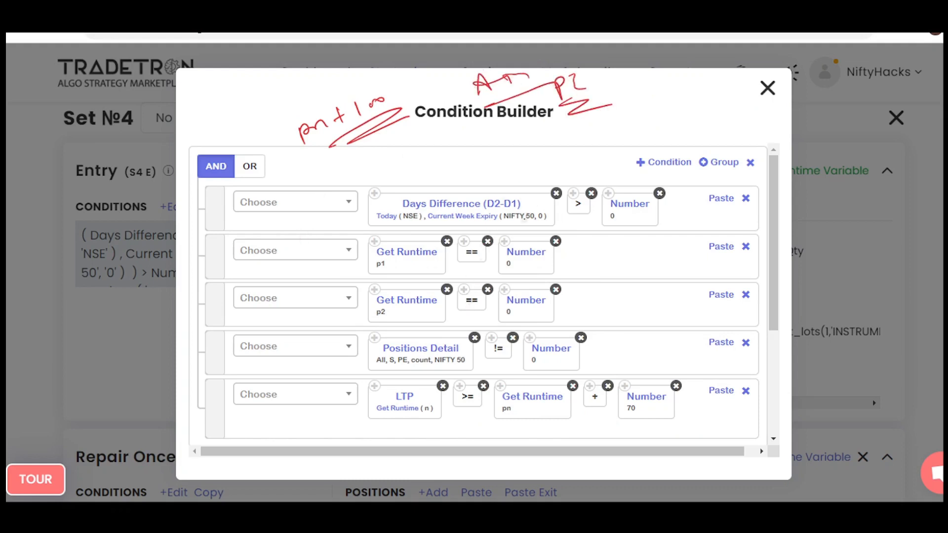
Add a few marks at the Set №4 heading and around the ATM and p2 notes, and clear all annotations.
{"action": "mouse_move", "coordinate": [92, 130]}
{"action": "left_mouse_down"}
{"action": "mouse_move", "coordinate": [81, 109]}
{"action": "mouse_move", "coordinate": [114, 101]}
{"action": "left_mouse_up"}
{"action": "left_click_drag", "start_coordinate": [508, 162], "coordinate": [503, 133]}
{"action": "left_click_drag", "start_coordinate": [499, 148], "coordinate": [521, 141]}
{"action": "left_click_drag", "start_coordinate": [674, 109], "coordinate": [678, 138]}
{"action": "mouse_move", "coordinate": [670, 130]}
{"action": "left_mouse_down"}
{"action": "mouse_move", "coordinate": [679, 138]}
{"action": "mouse_move", "coordinate": [689, 127]}
{"action": "left_mouse_up"}
{"action": "key", "text": "Escape"}
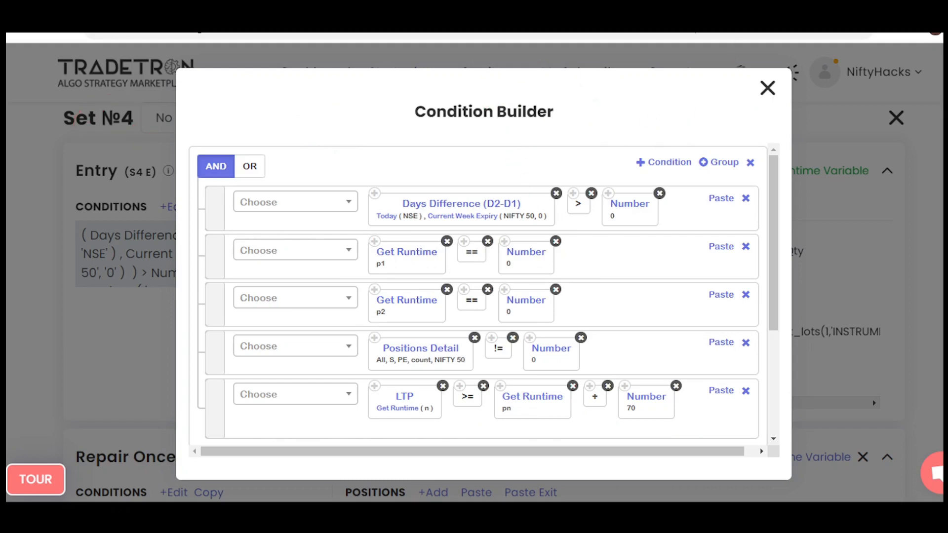
Close the Condition Builder and review the Set №4 entry's buy position.
{"action": "left_click", "coordinate": [768, 88]}
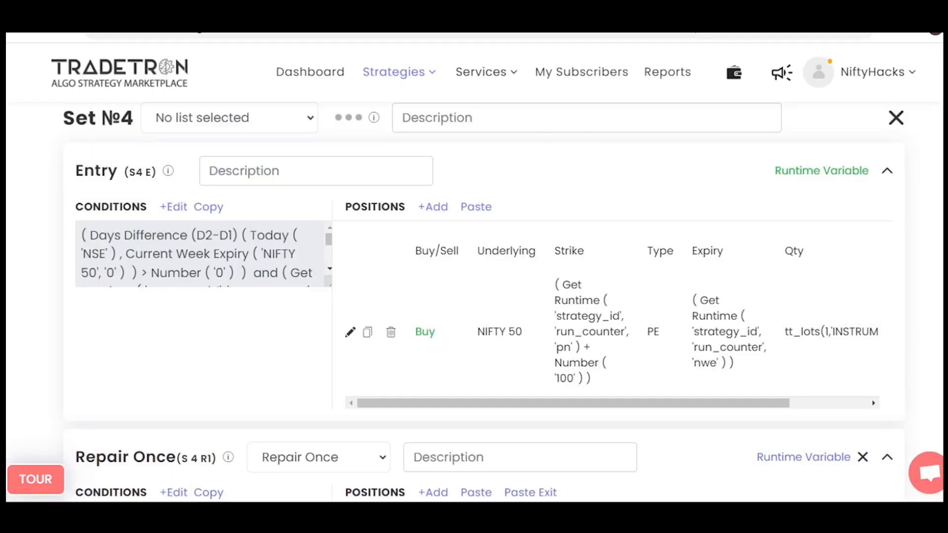
{"action": "left_click", "coordinate": [350, 332]}
{"action": "left_click", "coordinate": [457, 380]}
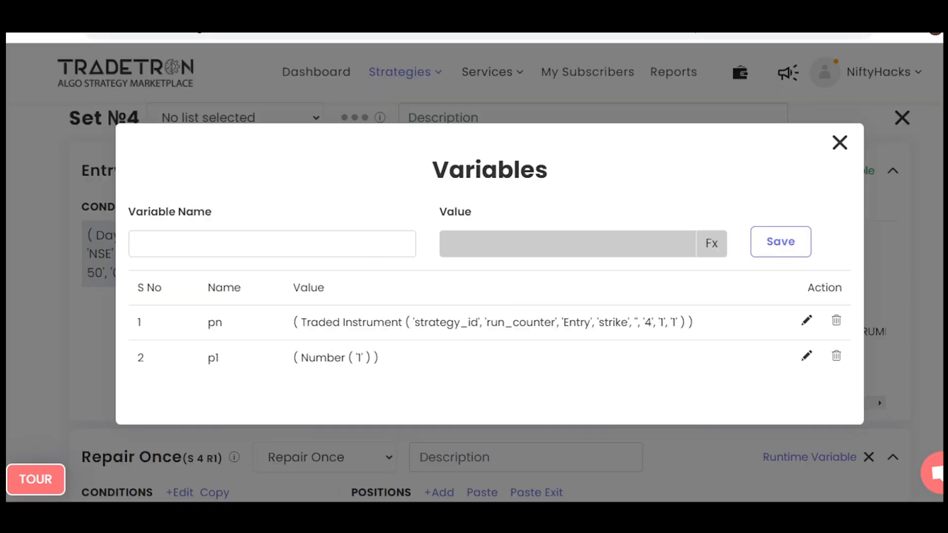
In the Set №4 entry's runtime variables, encircle pn, its Entry, strike and 4, 1, 1 arguments, p1 and Number 1, and clear the annotations.
{"action": "mouse_move", "coordinate": [648, 307]}
{"action": "left_mouse_down"}
{"action": "mouse_move", "coordinate": [576, 316]}
{"action": "mouse_move", "coordinate": [610, 314]}
{"action": "left_mouse_up"}
{"action": "mouse_move", "coordinate": [212, 315]}
{"action": "left_mouse_down"}
{"action": "mouse_move", "coordinate": [192, 328]}
{"action": "mouse_move", "coordinate": [233, 348]}
{"action": "left_mouse_up"}
{"action": "left_click_drag", "start_coordinate": [341, 330], "coordinate": [290, 355]}
{"action": "left_click_drag", "start_coordinate": [313, 387], "coordinate": [385, 341]}
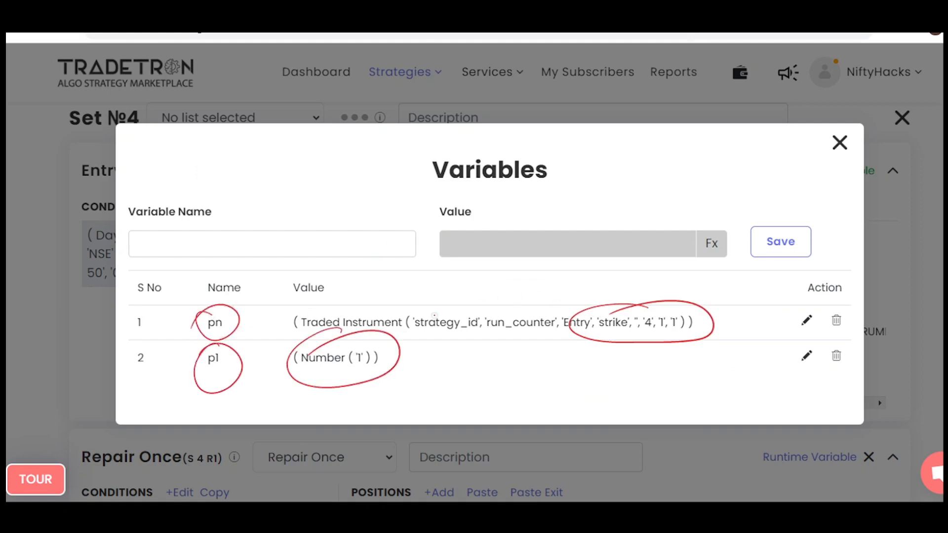
{"action": "key", "text": "Escape"}
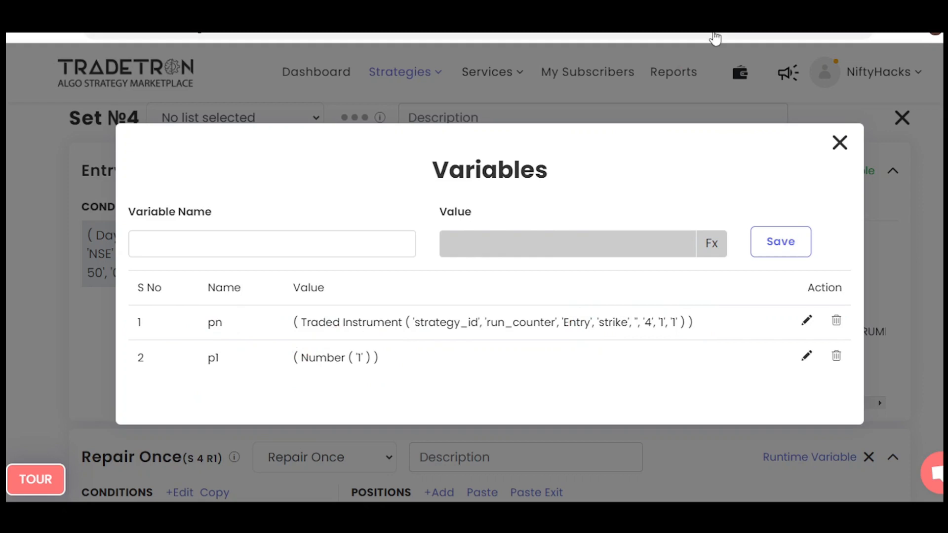
Review the Set №4 Repair Once condition and the strike formula of its sell position.
{"action": "key", "text": "Escape"}
{"action": "scroll", "coordinate": [474, 266], "scroll_direction": "down", "scroll_amount": 5}
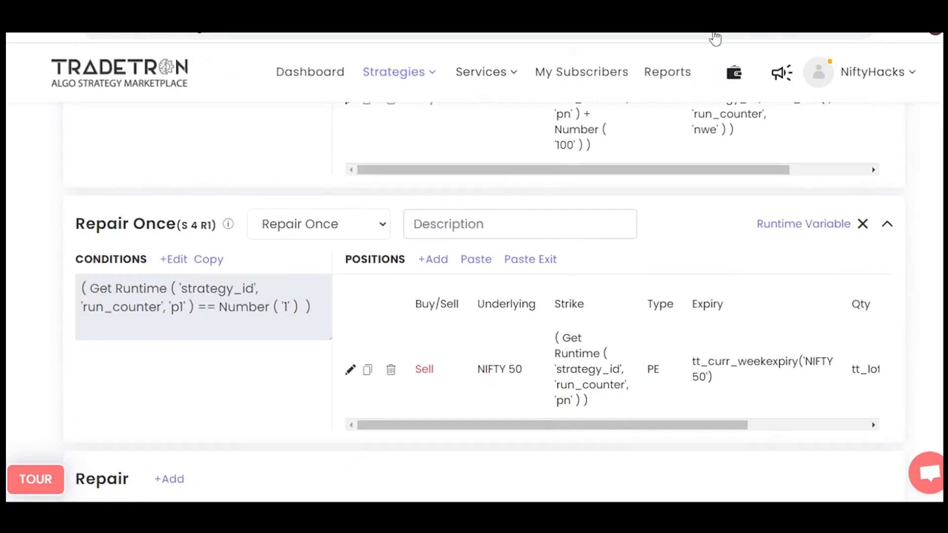
{"action": "left_click", "coordinate": [173, 260]}
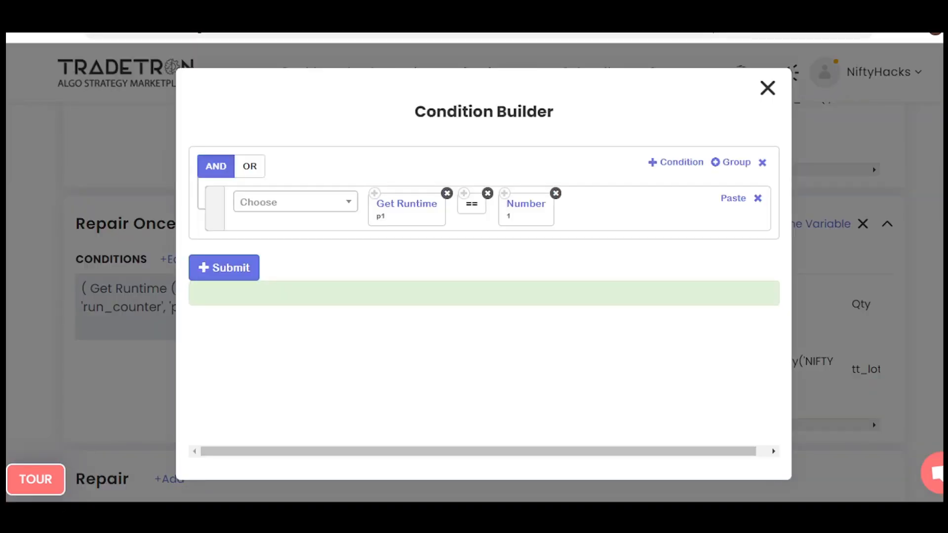
{"action": "left_click", "coordinate": [768, 88]}
{"action": "left_click", "coordinate": [351, 369]}
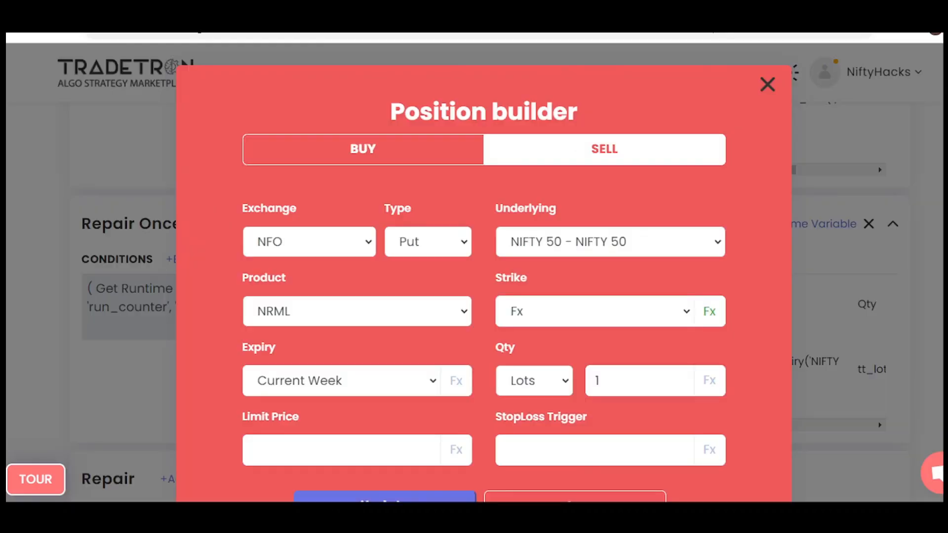
{"action": "left_click", "coordinate": [709, 312]}
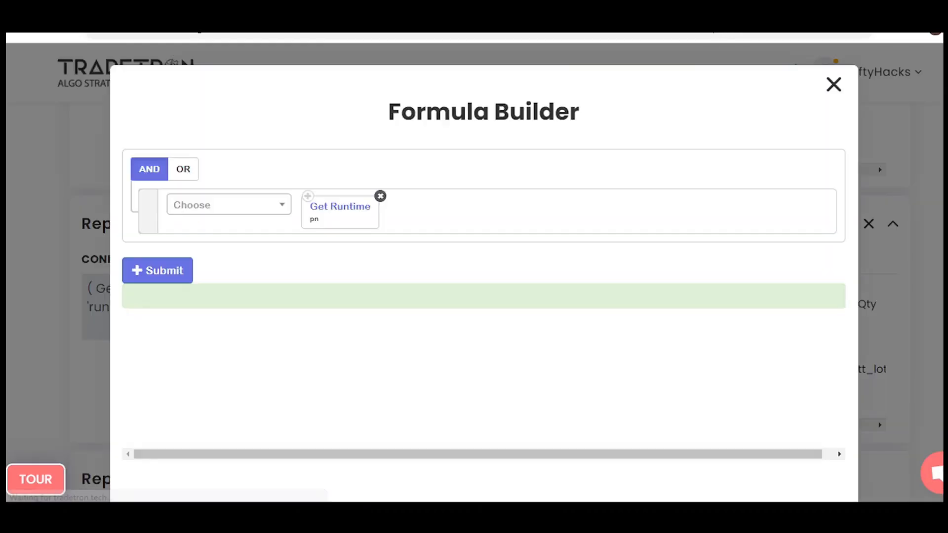
{"action": "key", "text": "Escape"}
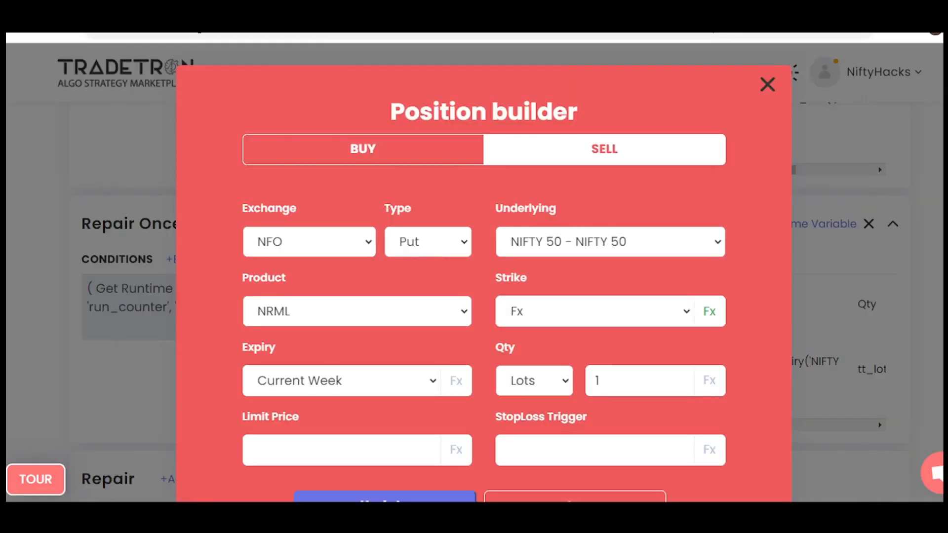
{"action": "key", "text": "Escape"}
In the Set №4 exit conditions, encircle p1, Number 1, LTP, and both pn limits with their + 100 and - 50 offsets.
{"action": "scroll", "coordinate": [484, 296], "scroll_direction": "down", "scroll_amount": 7}
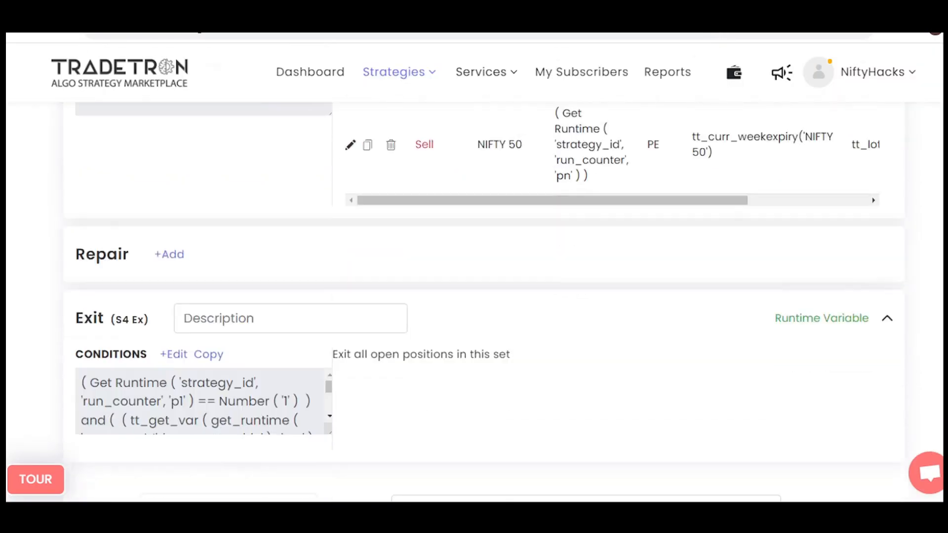
{"action": "left_click", "coordinate": [173, 221]}
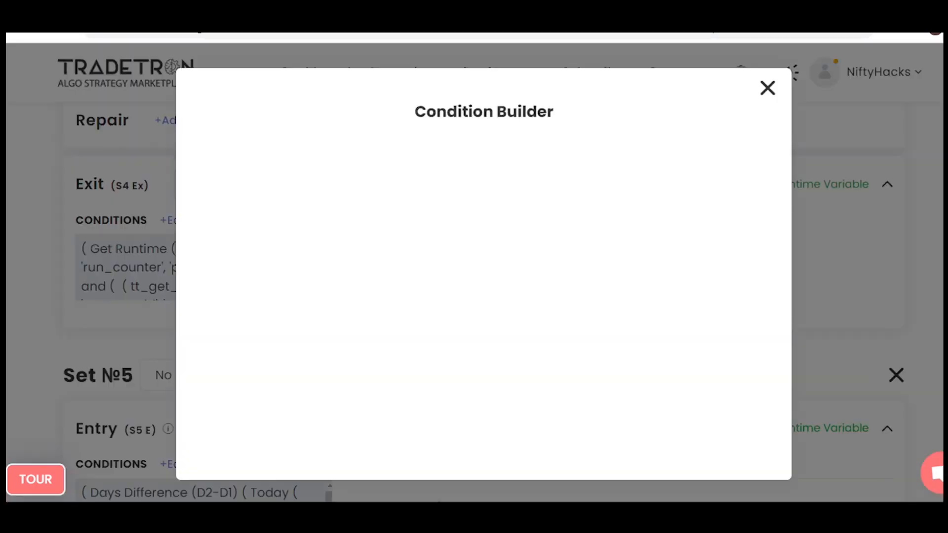
{"action": "left_click_drag", "start_coordinate": [385, 181], "coordinate": [379, 190]}
{"action": "left_click_drag", "start_coordinate": [545, 181], "coordinate": [505, 190]}
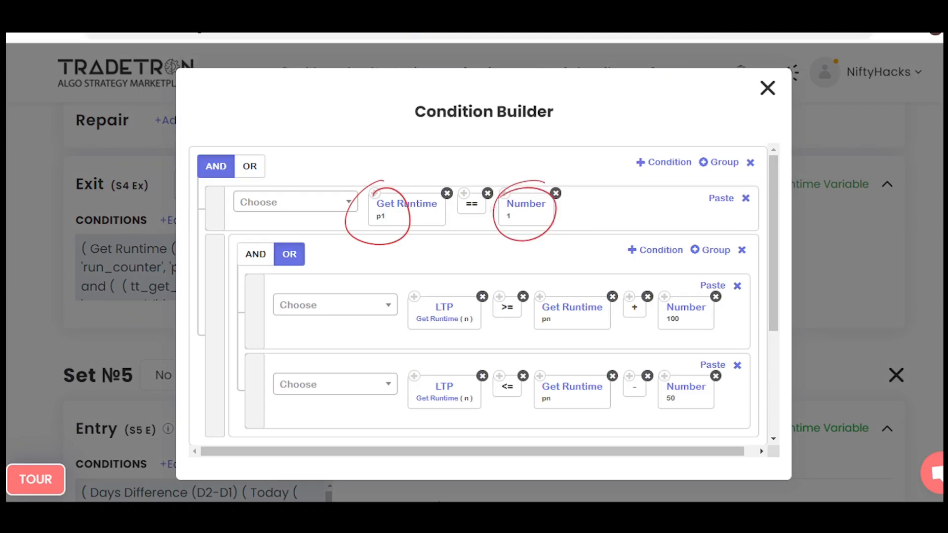
{"action": "left_click_drag", "start_coordinate": [466, 299], "coordinate": [464, 306]}
{"action": "mouse_move", "coordinate": [559, 291]}
{"action": "left_mouse_down"}
{"action": "mouse_move", "coordinate": [588, 321]}
{"action": "mouse_move", "coordinate": [536, 295]}
{"action": "left_mouse_up"}
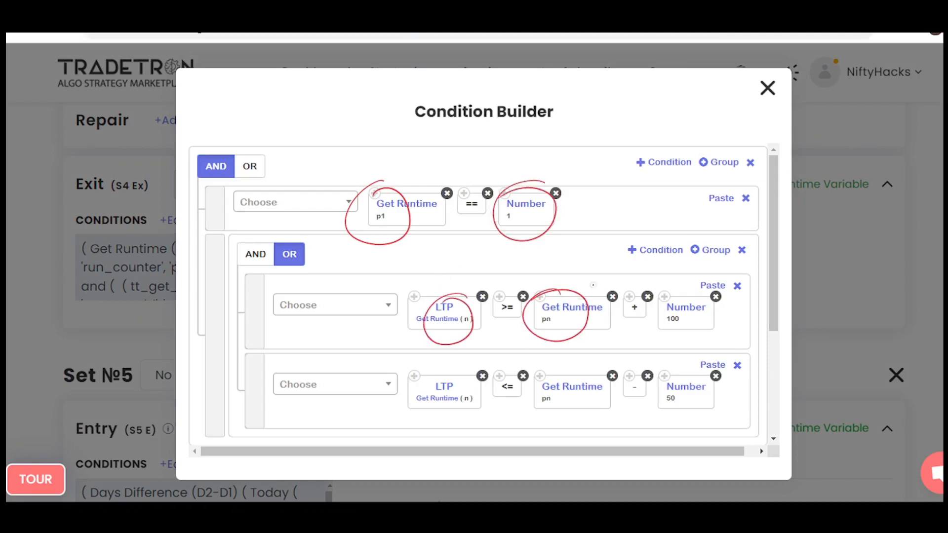
{"action": "left_click_drag", "start_coordinate": [690, 286], "coordinate": [688, 288]}
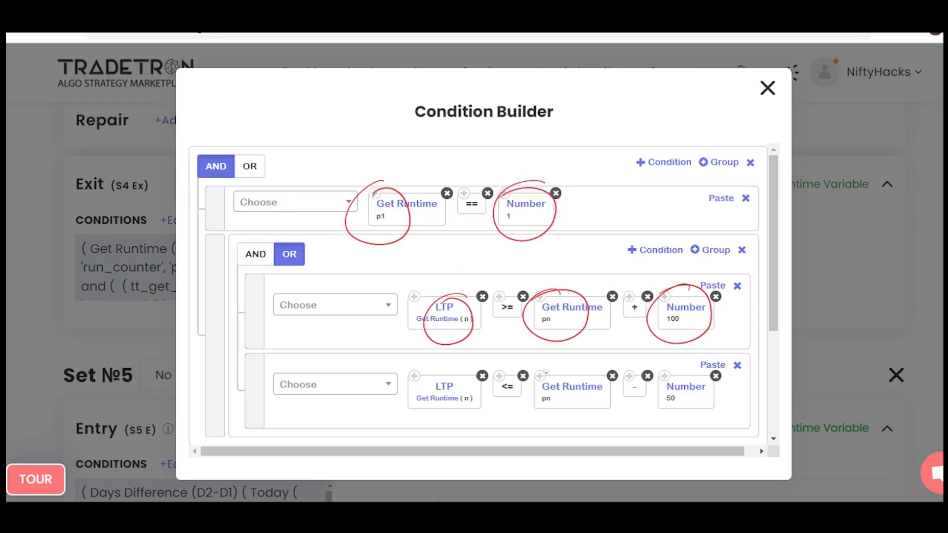
{"action": "left_click_drag", "start_coordinate": [552, 363], "coordinate": [544, 375]}
{"action": "mouse_move", "coordinate": [684, 364]}
{"action": "left_mouse_down"}
{"action": "mouse_move", "coordinate": [657, 420]}
{"action": "mouse_move", "coordinate": [637, 377]}
{"action": "left_mouse_up"}
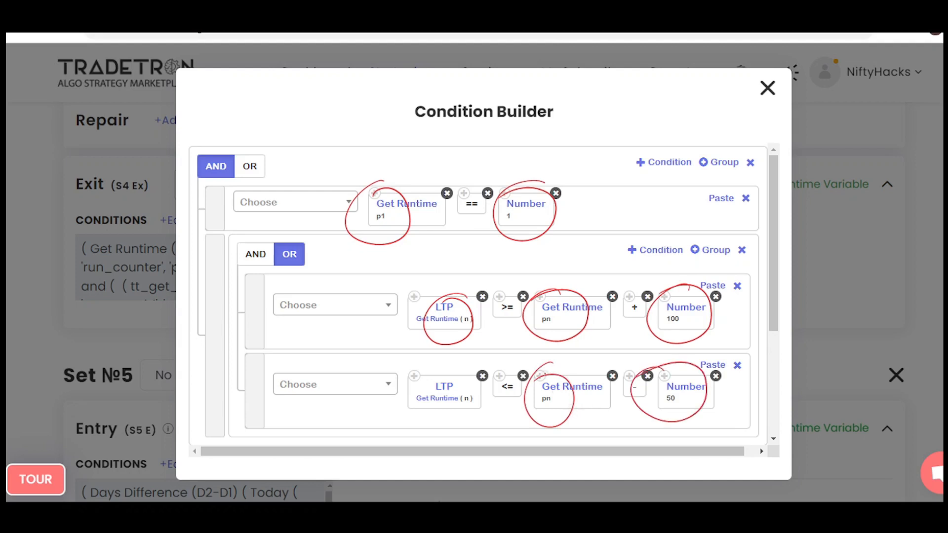
Write 20100 above the exit conditions and underline it, and write 20200 with an upward arrow.
{"action": "left_click_drag", "start_coordinate": [286, 91], "coordinate": [316, 90]}
{"action": "left_click_drag", "start_coordinate": [327, 82], "coordinate": [331, 96]}
{"action": "mouse_move", "coordinate": [347, 90]}
{"action": "left_mouse_down"}
{"action": "mouse_move", "coordinate": [354, 79]}
{"action": "mouse_move", "coordinate": [363, 85]}
{"action": "left_mouse_up"}
{"action": "left_click_drag", "start_coordinate": [303, 122], "coordinate": [375, 94]}
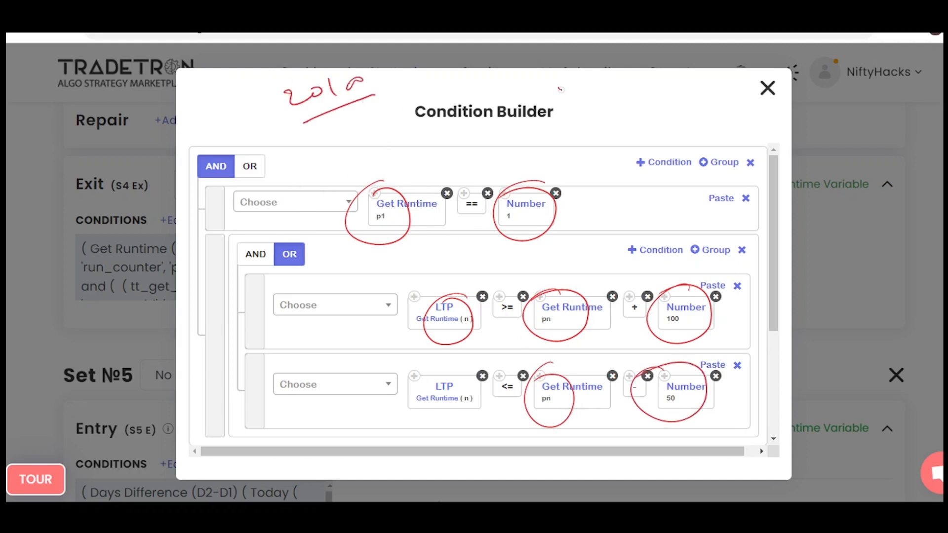
{"action": "left_click_drag", "start_coordinate": [560, 88], "coordinate": [576, 99]}
{"action": "left_click_drag", "start_coordinate": [587, 92], "coordinate": [586, 94]}
{"action": "left_click_drag", "start_coordinate": [608, 85], "coordinate": [682, 73]}
{"action": "mouse_move", "coordinate": [671, 85]}
{"action": "left_mouse_down"}
{"action": "mouse_move", "coordinate": [681, 73]}
{"action": "mouse_move", "coordinate": [690, 83]}
{"action": "left_mouse_up"}
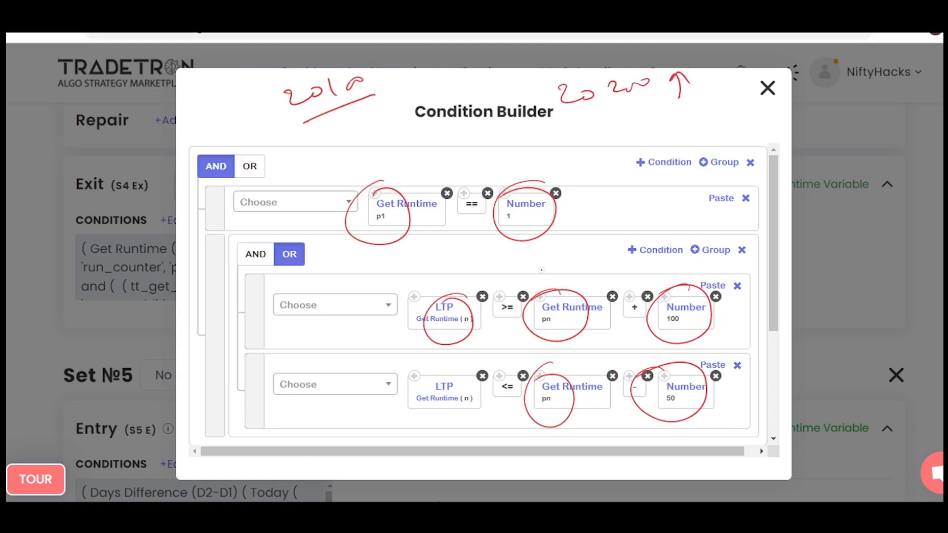
Write 20050 with a downward arrow, encircle 20200 and 20050, and draw an arrow to an underlined 20000.
{"action": "left_click_drag", "start_coordinate": [571, 140], "coordinate": [643, 138]}
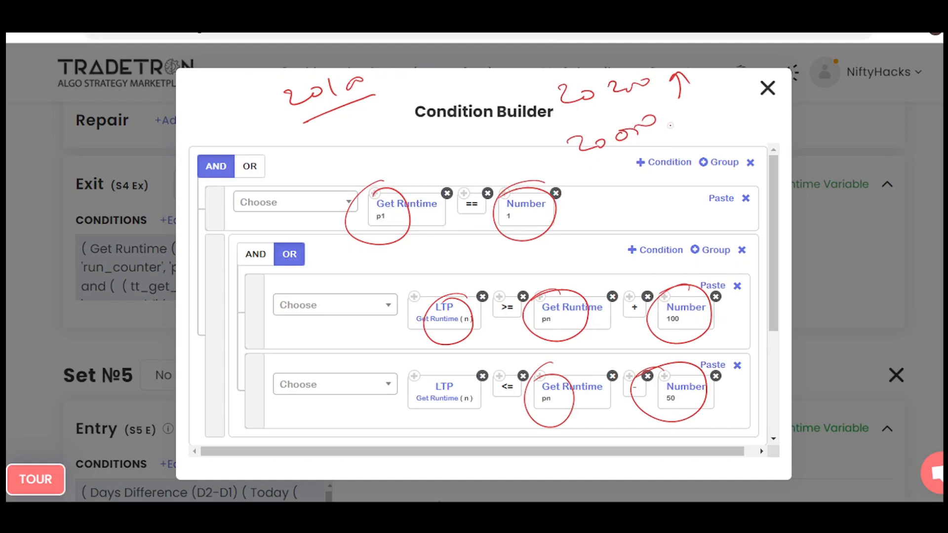
{"action": "left_click_drag", "start_coordinate": [673, 118], "coordinate": [689, 125]}
{"action": "mouse_move", "coordinate": [594, 82]}
{"action": "left_mouse_down"}
{"action": "mouse_move", "coordinate": [576, 118]}
{"action": "mouse_move", "coordinate": [547, 99]}
{"action": "left_mouse_up"}
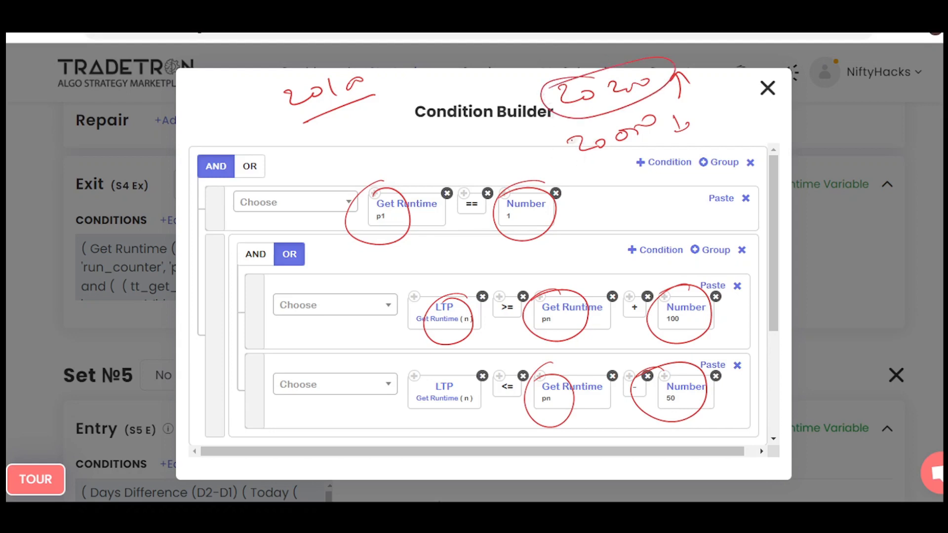
{"action": "mouse_move", "coordinate": [566, 139]}
{"action": "left_mouse_down"}
{"action": "mouse_move", "coordinate": [642, 166]}
{"action": "mouse_move", "coordinate": [565, 156]}
{"action": "mouse_move", "coordinate": [561, 168]}
{"action": "mouse_move", "coordinate": [527, 163]}
{"action": "left_mouse_up"}
{"action": "left_click_drag", "start_coordinate": [527, 155], "coordinate": [539, 165]}
{"action": "left_click_drag", "start_coordinate": [442, 175], "coordinate": [506, 147]}
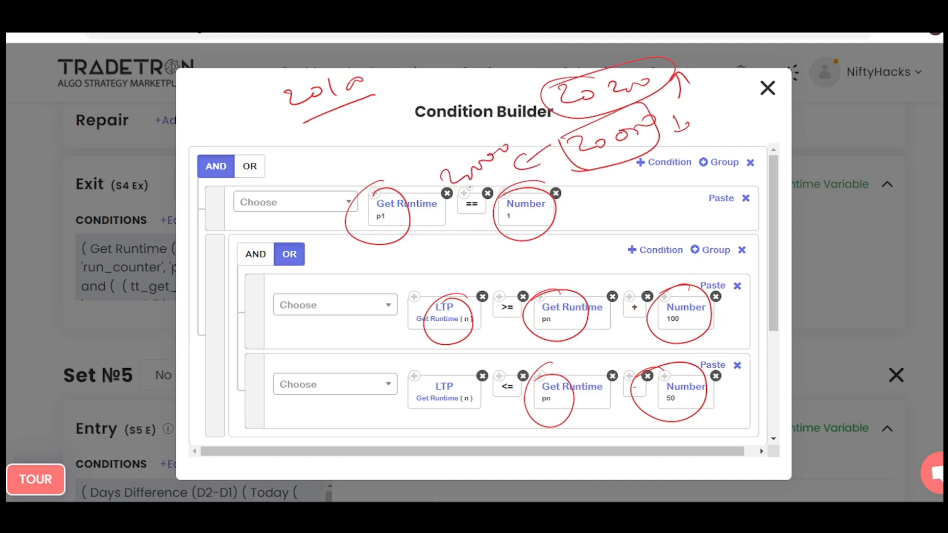
{"action": "left_click_drag", "start_coordinate": [466, 189], "coordinate": [515, 161]}
Clear the annotations, close the Condition Builder and review the Set №4 exit's runtime variables.
{"action": "key", "text": "Escape"}
{"action": "left_click", "coordinate": [286, 37]}
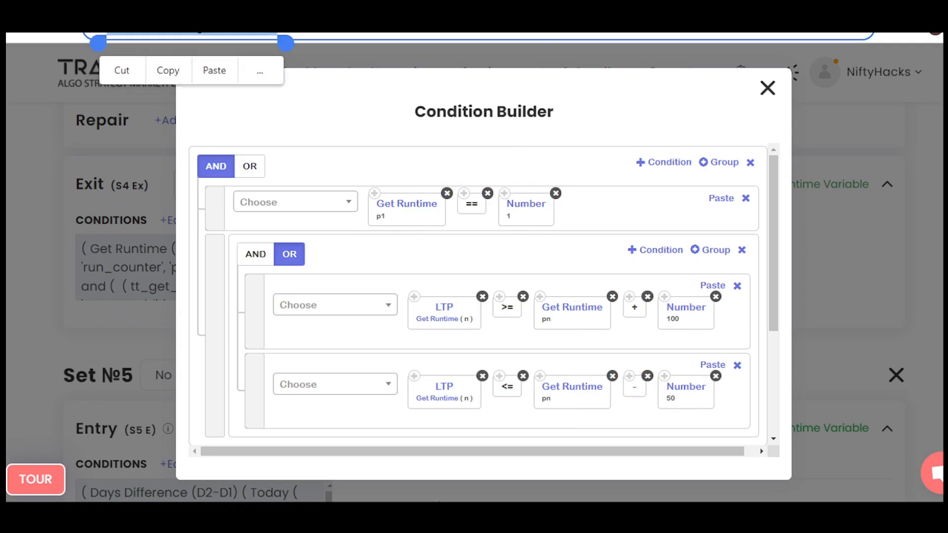
{"action": "key", "text": "ctrl+2"}
{"action": "left_click", "coordinate": [768, 87]}
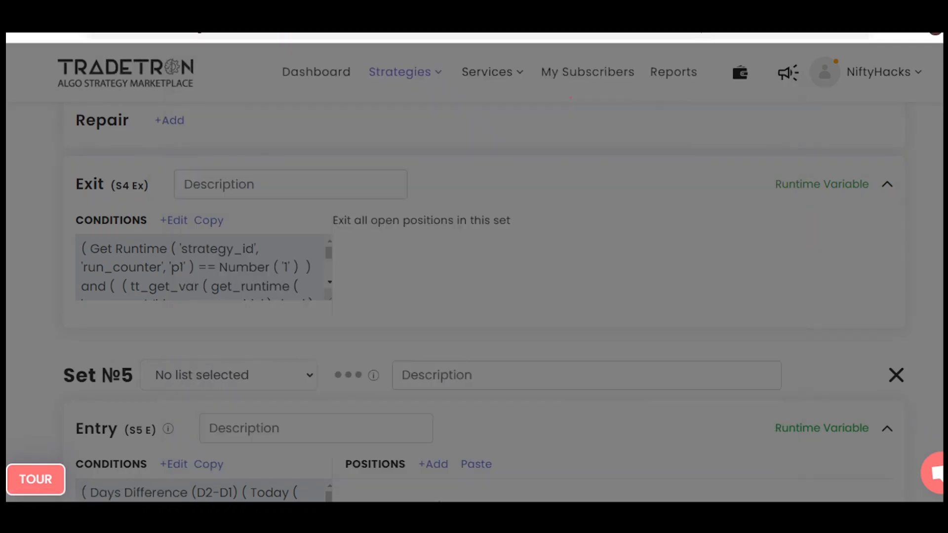
{"action": "left_click", "coordinate": [847, 185]}
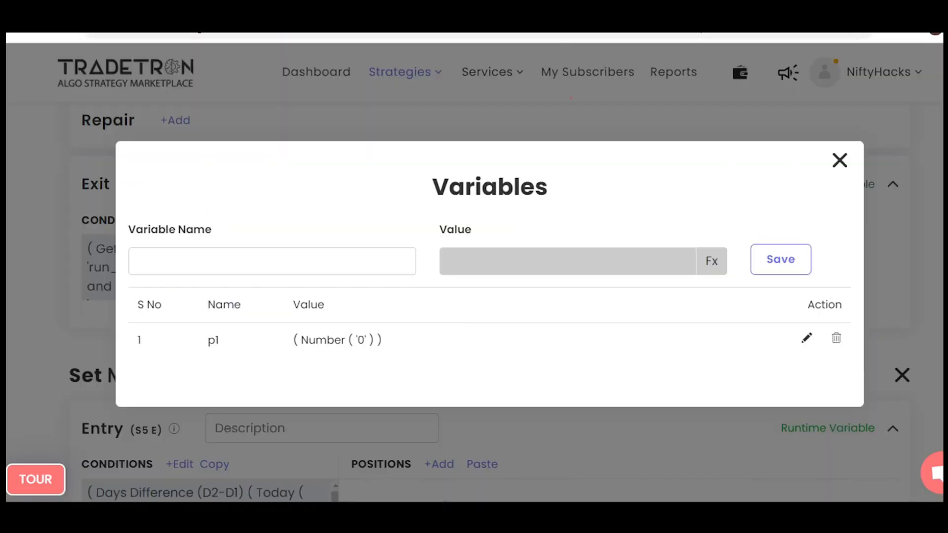
{"action": "left_click", "coordinate": [840, 161]}
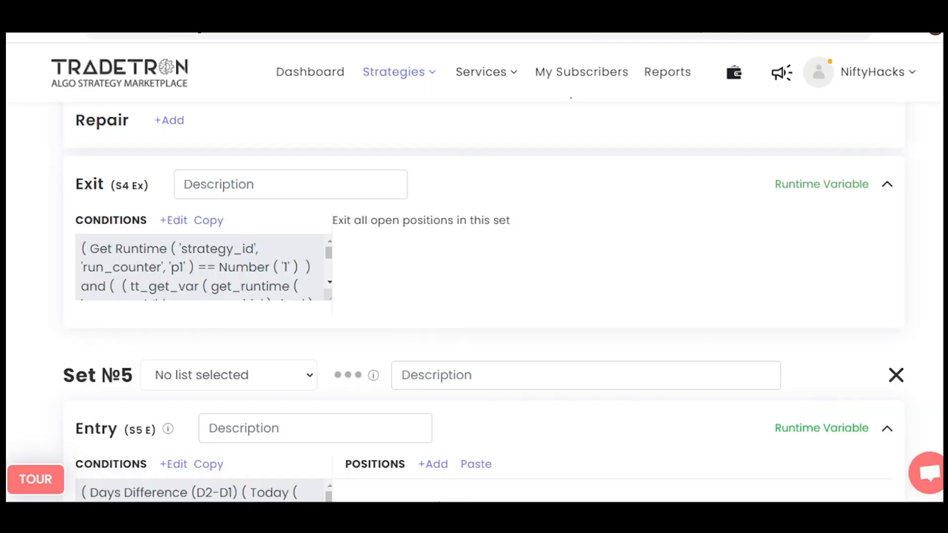
In the Set №5 entry conditions, bracket the first four conditions, mark the Positions Detail condition, and clear the annotations.
{"action": "scroll", "coordinate": [484, 296], "scroll_direction": "down", "scroll_amount": 4}
{"action": "left_click", "coordinate": [173, 249]}
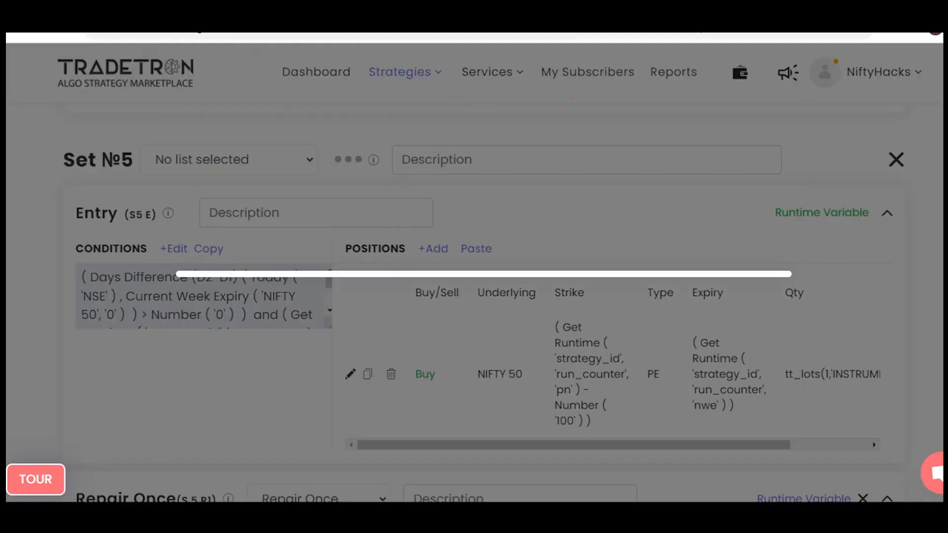
{"action": "scroll", "coordinate": [484, 296], "scroll_direction": "down", "scroll_amount": 1}
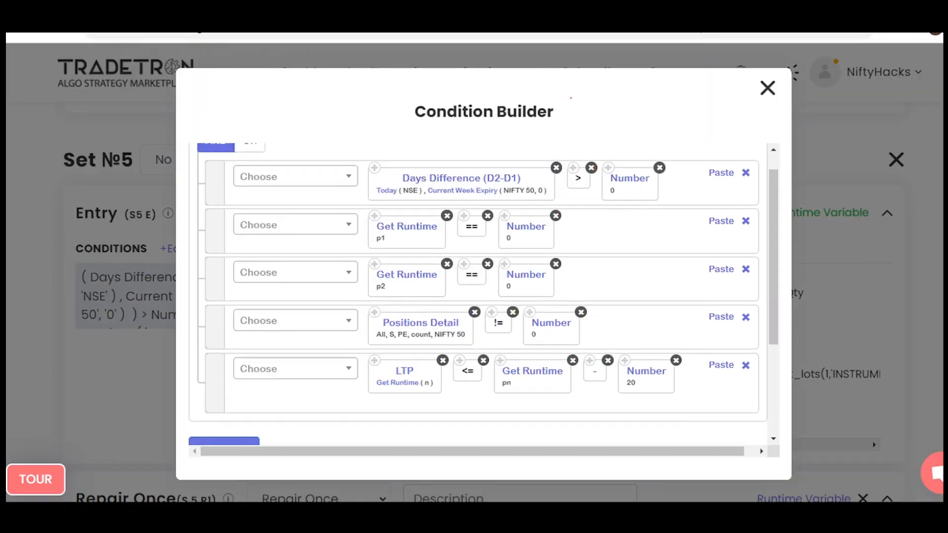
{"action": "mouse_move", "coordinate": [374, 154]}
{"action": "left_mouse_down"}
{"action": "mouse_move", "coordinate": [347, 158]}
{"action": "mouse_move", "coordinate": [375, 344]}
{"action": "left_mouse_up"}
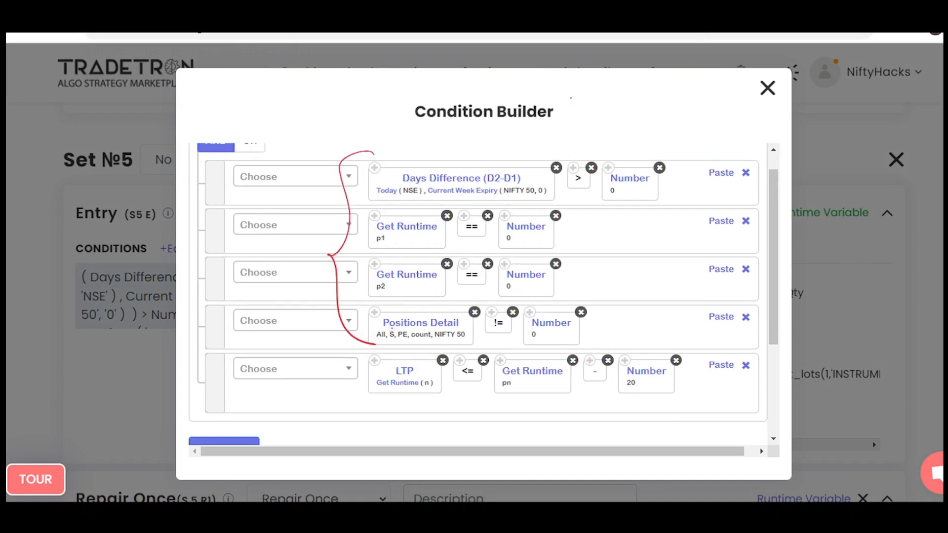
{"action": "left_click_drag", "start_coordinate": [398, 328], "coordinate": [404, 330]}
{"action": "mouse_move", "coordinate": [563, 301]}
{"action": "left_mouse_down"}
{"action": "mouse_move", "coordinate": [489, 341]}
{"action": "mouse_move", "coordinate": [558, 299]}
{"action": "left_mouse_up"}
{"action": "key", "text": "e"}
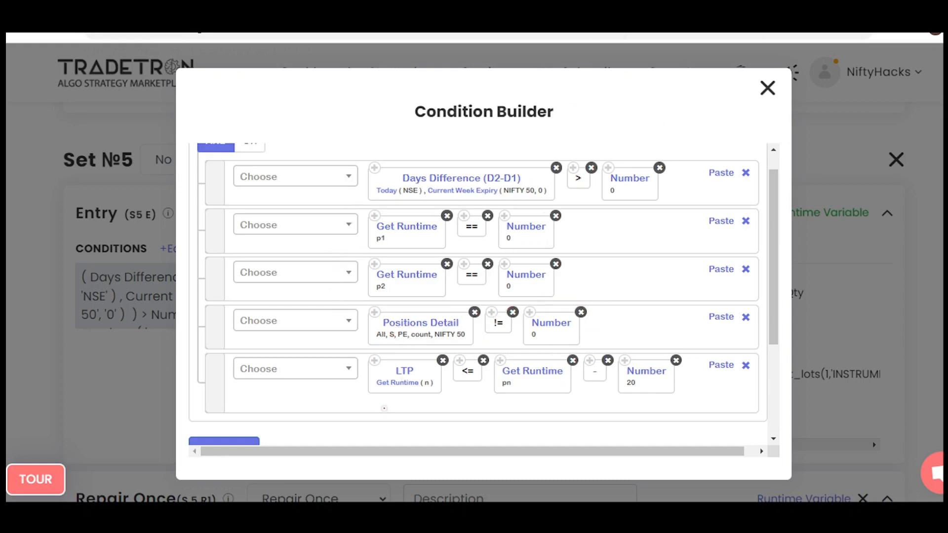
Encircle LTP, pn and - 20 in the last entry condition, and write 20050 with a downward arrow and 20100 above.
{"action": "left_click_drag", "start_coordinate": [414, 359], "coordinate": [394, 373]}
{"action": "mouse_move", "coordinate": [517, 365]}
{"action": "left_mouse_down"}
{"action": "mouse_move", "coordinate": [568, 376]}
{"action": "mouse_move", "coordinate": [504, 369]}
{"action": "left_mouse_up"}
{"action": "left_click_drag", "start_coordinate": [605, 71], "coordinate": [620, 82]}
{"action": "left_click_drag", "start_coordinate": [623, 79], "coordinate": [651, 75]}
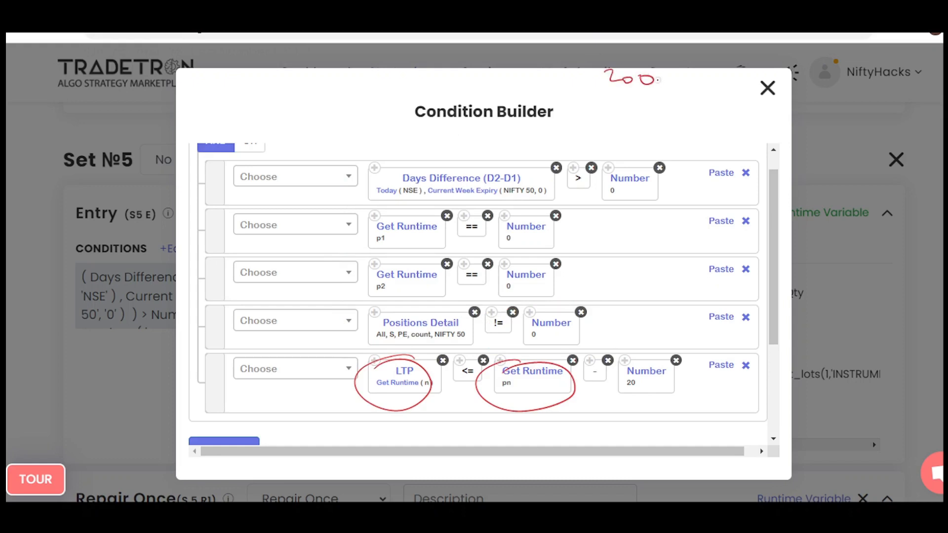
{"action": "left_click_drag", "start_coordinate": [670, 80], "coordinate": [684, 75]}
{"action": "left_click_drag", "start_coordinate": [695, 74], "coordinate": [701, 89]}
{"action": "left_click_drag", "start_coordinate": [250, 88], "coordinate": [282, 94]}
{"action": "left_click_drag", "start_coordinate": [291, 88], "coordinate": [309, 81]}
{"action": "mouse_move", "coordinate": [629, 351]}
{"action": "left_mouse_down"}
{"action": "mouse_move", "coordinate": [637, 356]}
{"action": "mouse_move", "coordinate": [595, 352]}
{"action": "left_mouse_up"}
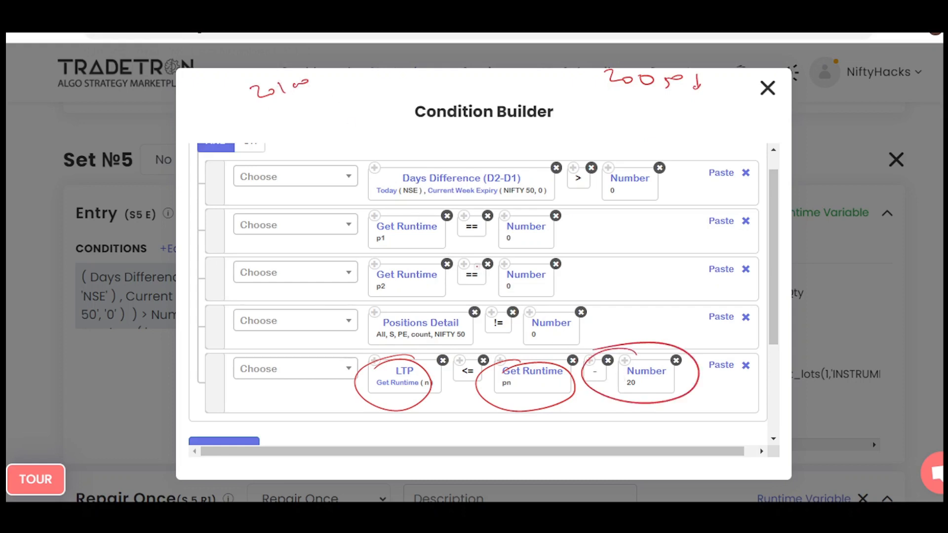
Write the trigger level beside 20100, underline it and 20050, encircle the level and draw a curved arrow towards 20050.
{"action": "mouse_move", "coordinate": [326, 110]}
{"action": "left_mouse_down"}
{"action": "mouse_move", "coordinate": [384, 97]}
{"action": "mouse_move", "coordinate": [353, 123]}
{"action": "left_mouse_up"}
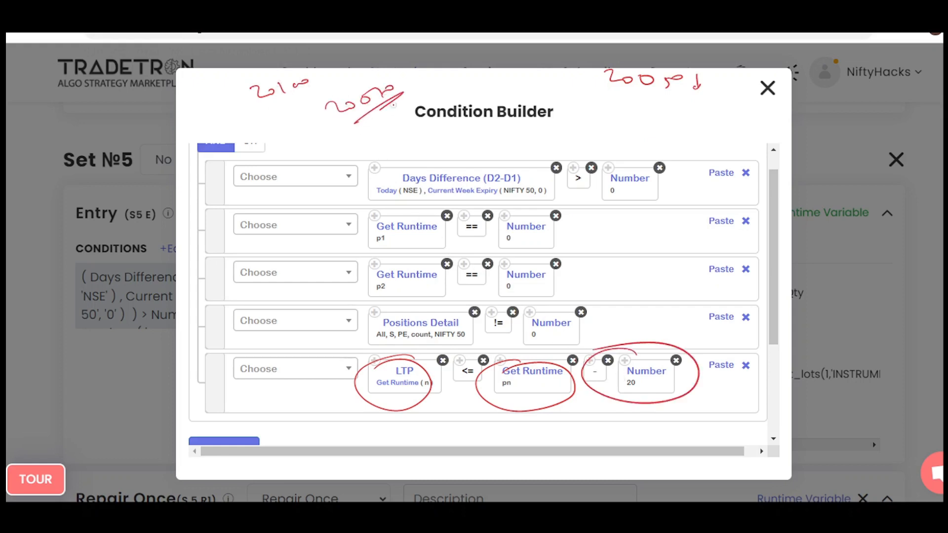
{"action": "left_click_drag", "start_coordinate": [414, 93], "coordinate": [364, 117]}
{"action": "left_click_drag", "start_coordinate": [621, 90], "coordinate": [684, 85]}
{"action": "left_click_drag", "start_coordinate": [638, 98], "coordinate": [686, 93]}
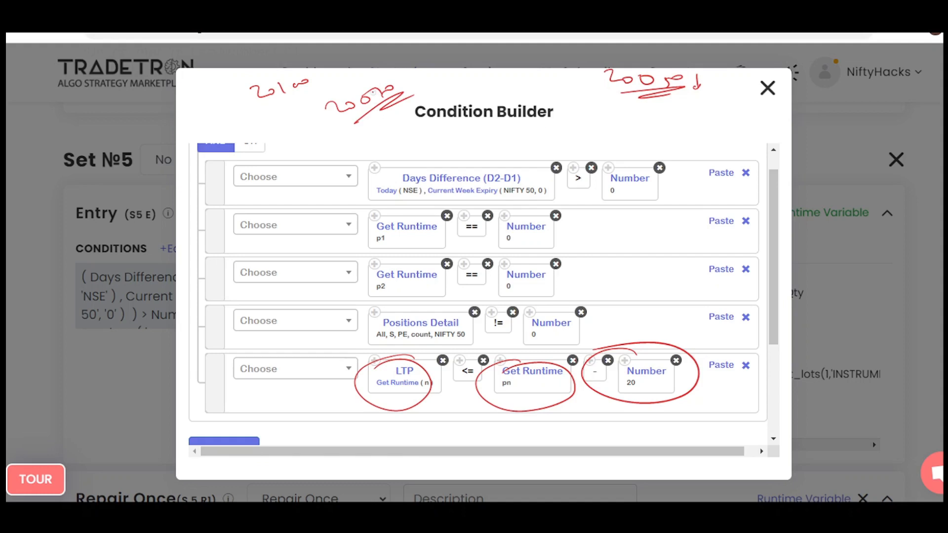
{"action": "mouse_move", "coordinate": [373, 91]}
{"action": "left_mouse_down"}
{"action": "mouse_move", "coordinate": [358, 108]}
{"action": "mouse_move", "coordinate": [323, 101]}
{"action": "mouse_move", "coordinate": [375, 130]}
{"action": "left_mouse_up"}
{"action": "mouse_move", "coordinate": [417, 88]}
{"action": "left_mouse_down"}
{"action": "mouse_move", "coordinate": [550, 84]}
{"action": "mouse_move", "coordinate": [547, 97]}
{"action": "left_mouse_up"}
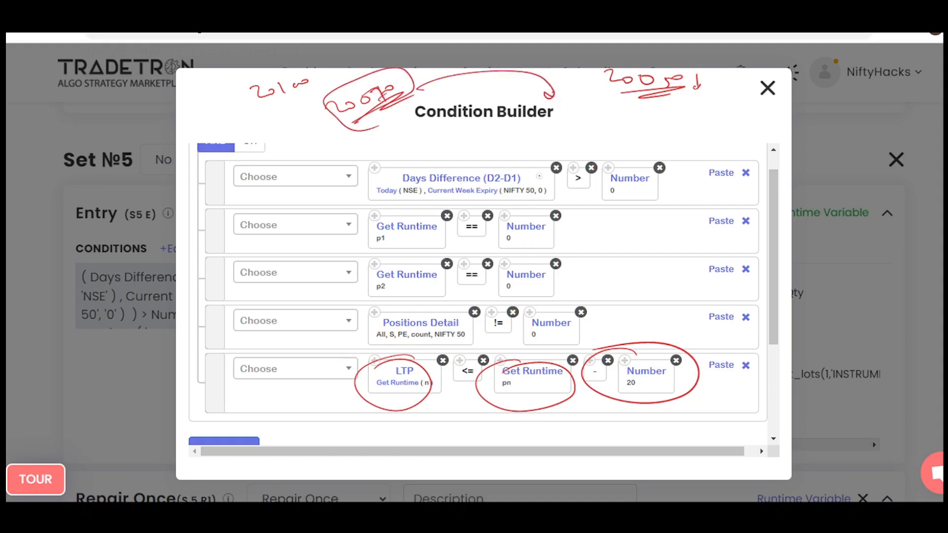
Tick the LTP condition, write a short note below the encircled level, underline it, and clear the annotations.
{"action": "mouse_move", "coordinate": [315, 392]}
{"action": "left_mouse_down"}
{"action": "mouse_move", "coordinate": [352, 401]}
{"action": "mouse_move", "coordinate": [394, 374]}
{"action": "left_mouse_up"}
{"action": "mouse_move", "coordinate": [340, 151]}
{"action": "left_mouse_down"}
{"action": "mouse_move", "coordinate": [330, 166]}
{"action": "mouse_move", "coordinate": [399, 132]}
{"action": "left_mouse_up"}
{"action": "left_click_drag", "start_coordinate": [392, 140], "coordinate": [410, 124]}
{"action": "mouse_move", "coordinate": [349, 172]}
{"action": "left_mouse_down"}
{"action": "mouse_move", "coordinate": [426, 141]}
{"action": "mouse_move", "coordinate": [434, 151]}
{"action": "left_mouse_up"}
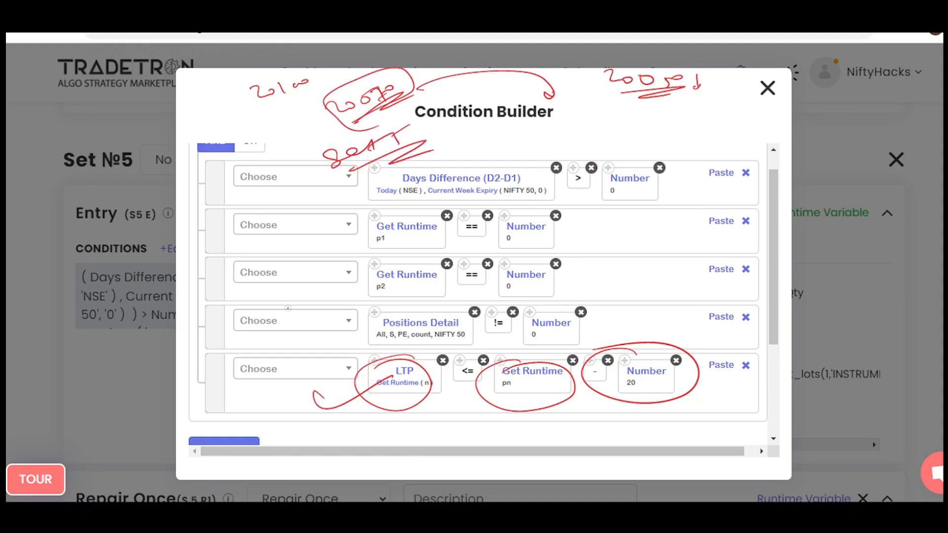
{"action": "key", "text": "e"}
Write several notes above the Set №5 entry conditions, underline them, and clear all annotations.
{"action": "left_click_drag", "start_coordinate": [569, 111], "coordinate": [612, 106]}
{"action": "mouse_move", "coordinate": [250, 112]}
{"action": "left_mouse_down"}
{"action": "mouse_move", "coordinate": [272, 119]}
{"action": "mouse_move", "coordinate": [364, 91]}
{"action": "left_mouse_up"}
{"action": "left_click_drag", "start_coordinate": [372, 81], "coordinate": [368, 94]}
{"action": "left_click_drag", "start_coordinate": [382, 88], "coordinate": [402, 80]}
{"action": "left_click_drag", "start_coordinate": [331, 125], "coordinate": [418, 101]}
{"action": "left_click_drag", "start_coordinate": [422, 137], "coordinate": [487, 136]}
{"action": "mouse_move", "coordinate": [525, 125]}
{"action": "left_mouse_down"}
{"action": "mouse_move", "coordinate": [518, 135]}
{"action": "mouse_move", "coordinate": [525, 133]}
{"action": "left_mouse_up"}
{"action": "left_click_drag", "start_coordinate": [540, 123], "coordinate": [547, 132]}
{"action": "left_click_drag", "start_coordinate": [491, 157], "coordinate": [565, 143]}
{"action": "mouse_move", "coordinate": [648, 122]}
{"action": "left_mouse_down"}
{"action": "mouse_move", "coordinate": [638, 129]}
{"action": "mouse_move", "coordinate": [664, 118]}
{"action": "left_mouse_up"}
{"action": "left_click_drag", "start_coordinate": [661, 112], "coordinate": [696, 108]}
{"action": "mouse_move", "coordinate": [675, 110]}
{"action": "left_mouse_down"}
{"action": "mouse_move", "coordinate": [674, 123]}
{"action": "mouse_move", "coordinate": [707, 107]}
{"action": "left_mouse_up"}
{"action": "left_click_drag", "start_coordinate": [653, 143], "coordinate": [736, 127]}
{"action": "key", "text": "e"}
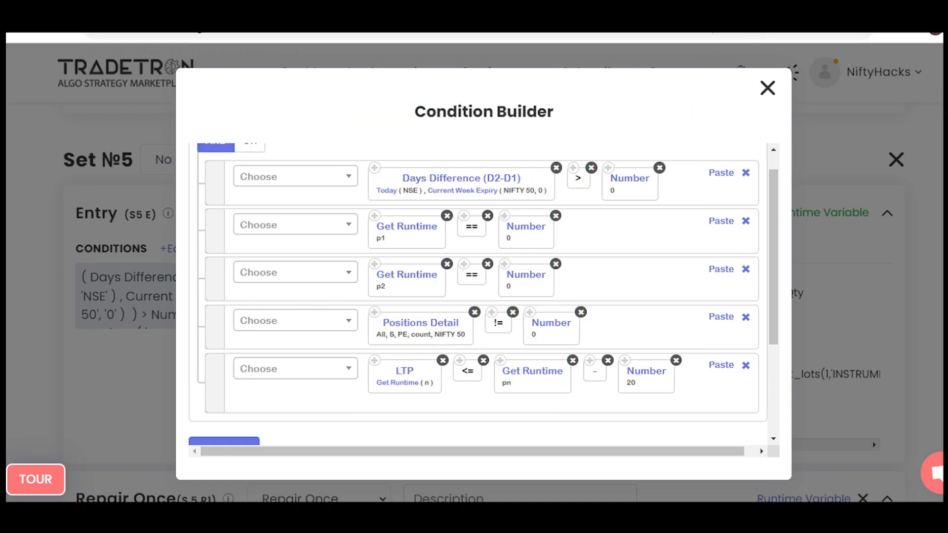
Close the Condition Builder and review the Set №5 entry's buy position, its strike formula and the runtime variables.
{"action": "left_click", "coordinate": [768, 88]}
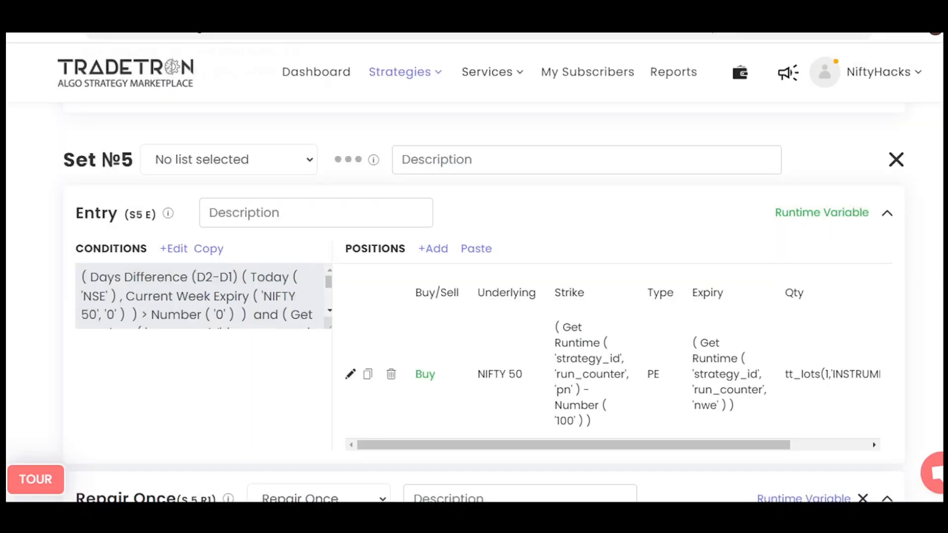
{"action": "scroll", "coordinate": [484, 303], "scroll_direction": "down", "scroll_amount": 1}
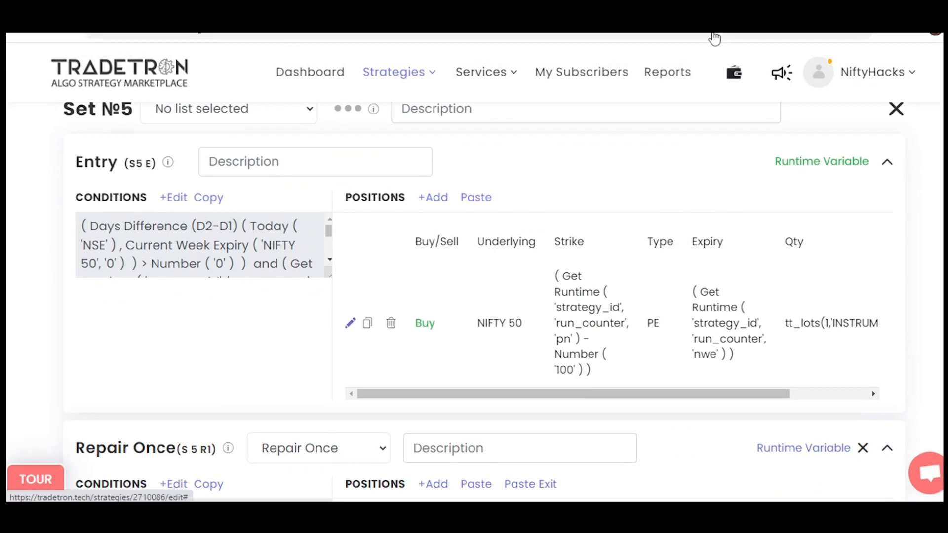
{"action": "left_click", "coordinate": [350, 323]}
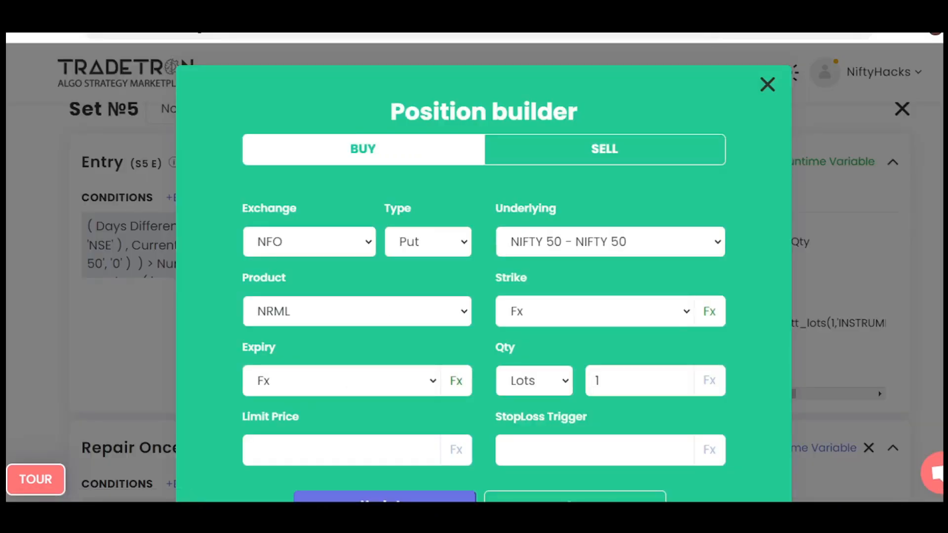
{"action": "left_click", "coordinate": [709, 312]}
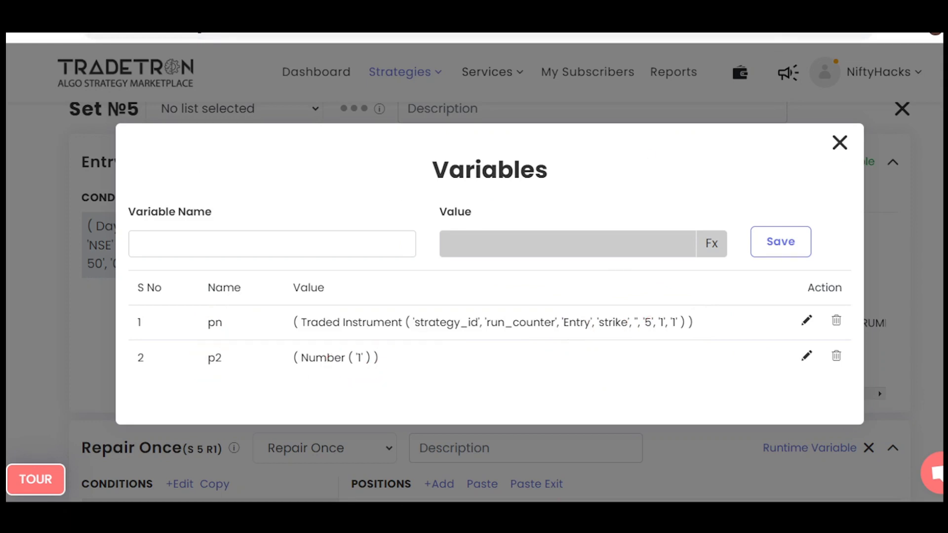
Close the variables and review the Set №5 Repair Once condition and its sell position's strike formula.
{"action": "key", "text": "Escape"}
{"action": "scroll", "coordinate": [484, 302], "scroll_direction": "down", "scroll_amount": 4}
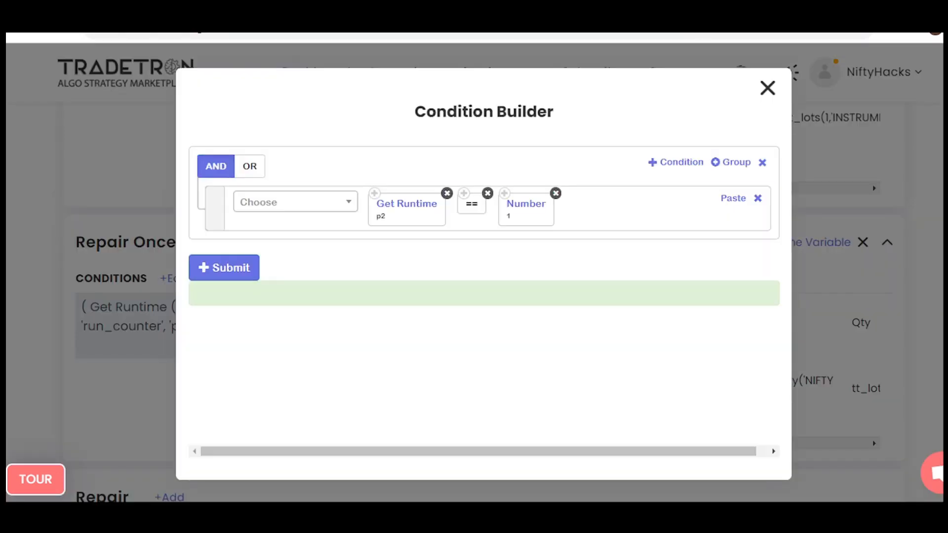
{"action": "left_click", "coordinate": [767, 88]}
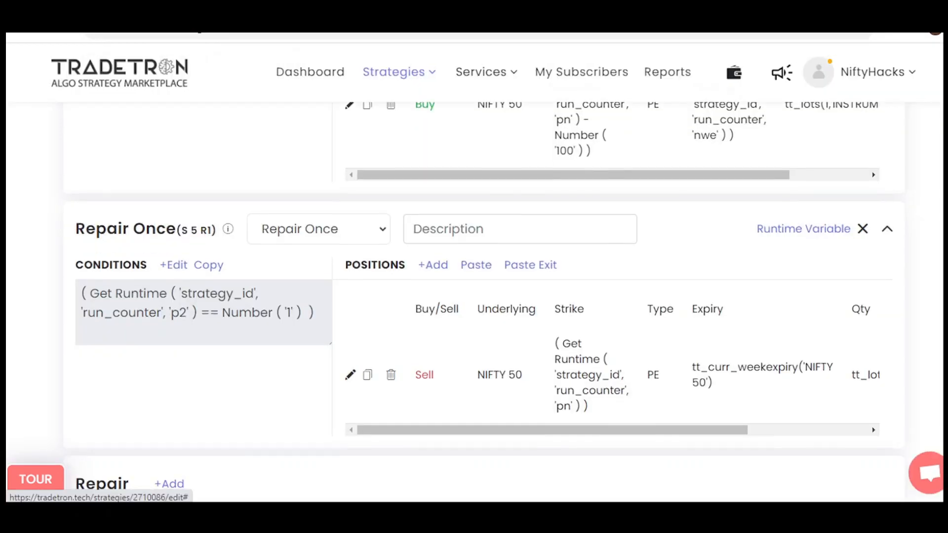
{"action": "left_click", "coordinate": [350, 375]}
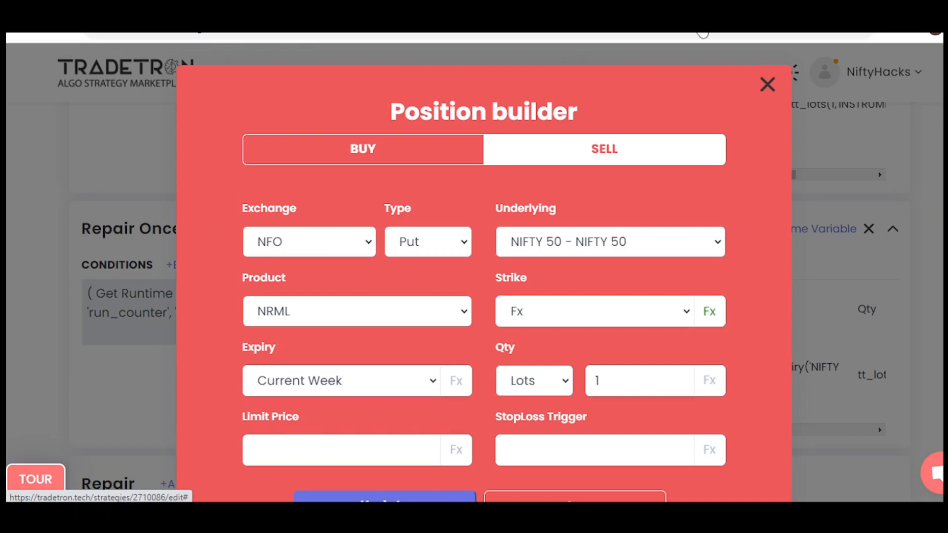
{"action": "left_click", "coordinate": [710, 312]}
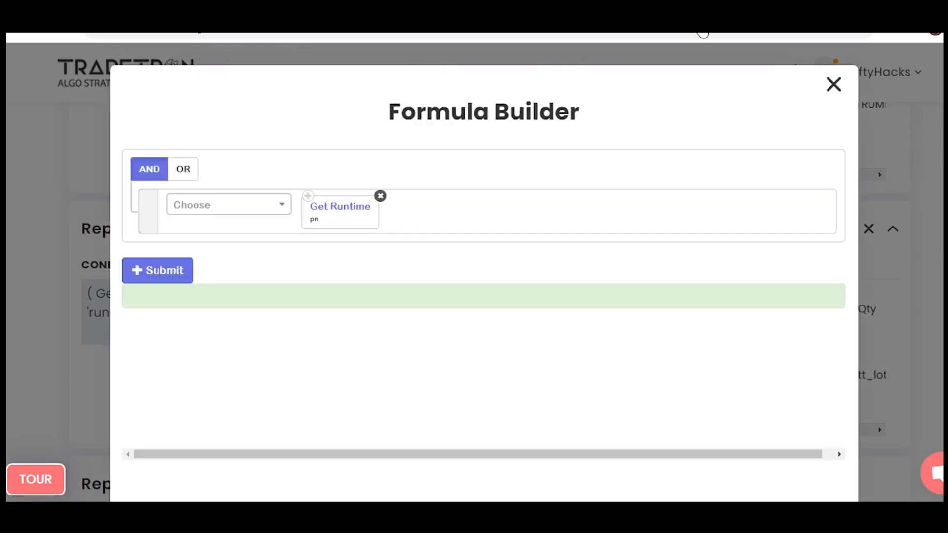
{"action": "left_click", "coordinate": [834, 85]}
{"action": "left_click", "coordinate": [767, 85]}
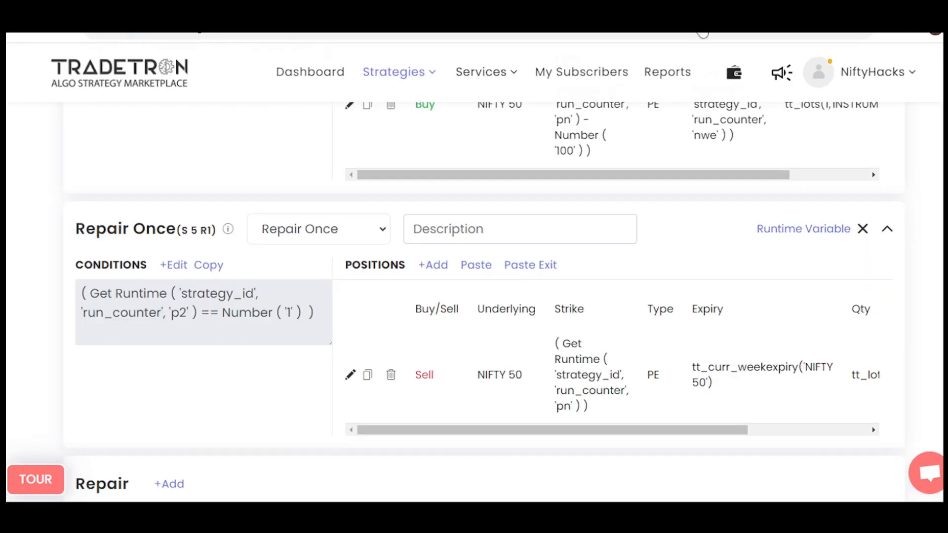
Open the Set №5 exit conditions and encircle the p2 runtime, the Number 1 and the first LTP.
{"action": "scroll", "coordinate": [484, 296], "scroll_direction": "down", "scroll_amount": 7}
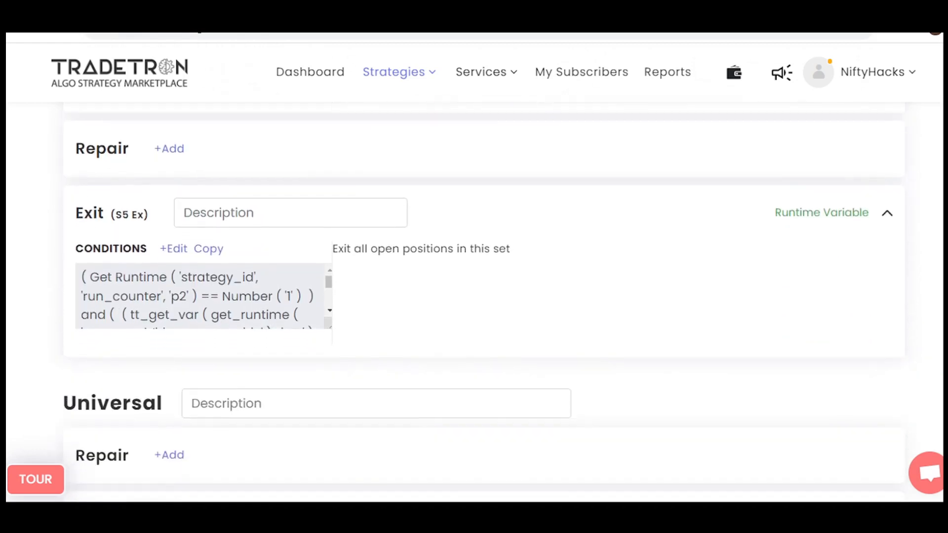
{"action": "left_click", "coordinate": [174, 256]}
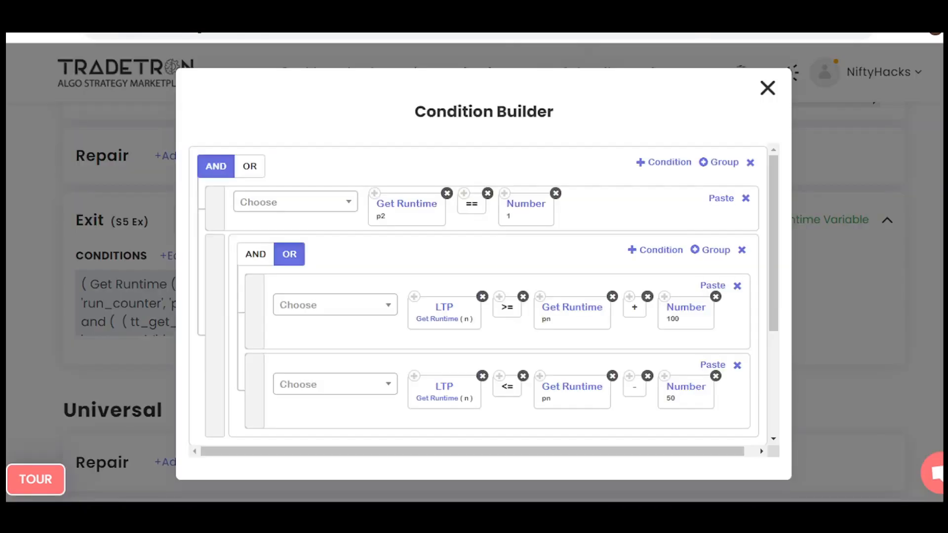
{"action": "left_click", "coordinate": [285, 35]}
{"action": "left_click_drag", "start_coordinate": [403, 194], "coordinate": [382, 203]}
{"action": "mouse_move", "coordinate": [556, 178]}
{"action": "left_mouse_down"}
{"action": "mouse_move", "coordinate": [508, 208]}
{"action": "mouse_move", "coordinate": [523, 186]}
{"action": "left_mouse_up"}
{"action": "mouse_move", "coordinate": [444, 292]}
{"action": "left_mouse_down"}
{"action": "mouse_move", "coordinate": [435, 341]}
{"action": "mouse_move", "coordinate": [445, 292]}
{"action": "left_mouse_up"}
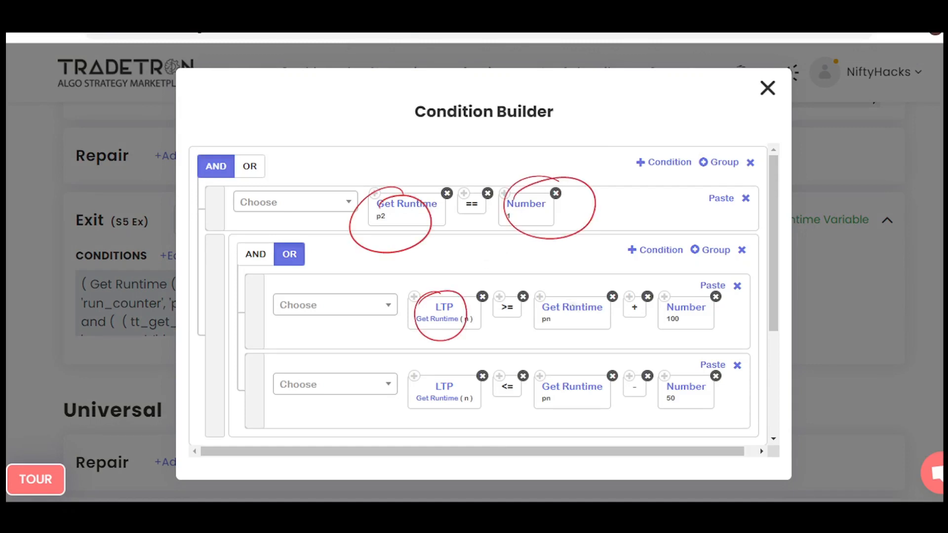
Encircle pn and its offsets of 100 and 50 in both LTP conditions, with an underlined 20000 and an upward arrow above.
{"action": "mouse_move", "coordinate": [572, 293]}
{"action": "left_mouse_down"}
{"action": "mouse_move", "coordinate": [591, 309]}
{"action": "mouse_move", "coordinate": [553, 295]}
{"action": "left_mouse_up"}
{"action": "mouse_move", "coordinate": [340, 138]}
{"action": "left_mouse_down"}
{"action": "mouse_move", "coordinate": [366, 144]}
{"action": "mouse_move", "coordinate": [410, 126]}
{"action": "left_mouse_up"}
{"action": "left_click_drag", "start_coordinate": [359, 155], "coordinate": [413, 134]}
{"action": "mouse_move", "coordinate": [676, 295]}
{"action": "left_mouse_down"}
{"action": "mouse_move", "coordinate": [618, 311]}
{"action": "mouse_move", "coordinate": [713, 283]}
{"action": "left_mouse_up"}
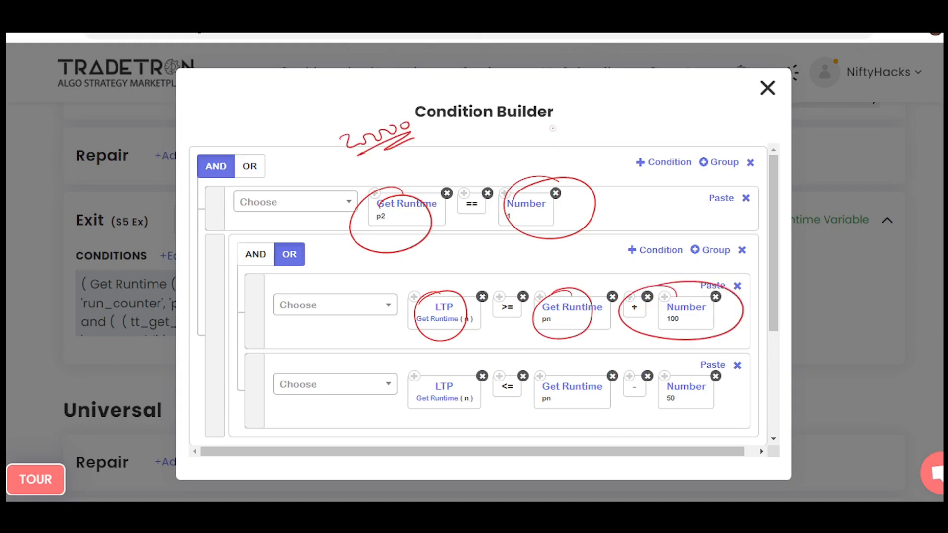
{"action": "mouse_move", "coordinate": [568, 151]}
{"action": "left_mouse_down"}
{"action": "mouse_move", "coordinate": [570, 105]}
{"action": "mouse_move", "coordinate": [586, 117]}
{"action": "left_mouse_up"}
{"action": "left_click_drag", "start_coordinate": [526, 381], "coordinate": [556, 366]}
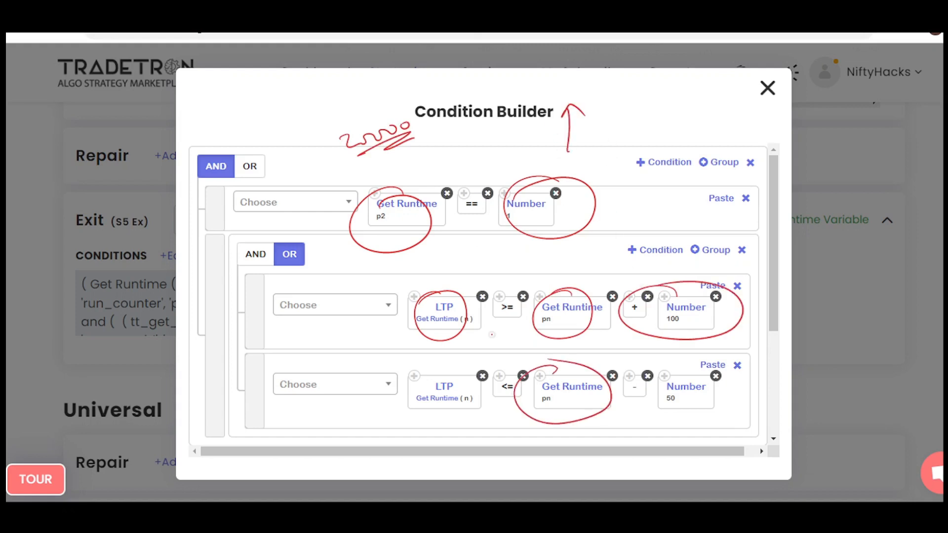
{"action": "mouse_move", "coordinate": [701, 369]}
{"action": "left_mouse_down"}
{"action": "mouse_move", "coordinate": [640, 390]}
{"action": "mouse_move", "coordinate": [682, 366]}
{"action": "left_mouse_up"}
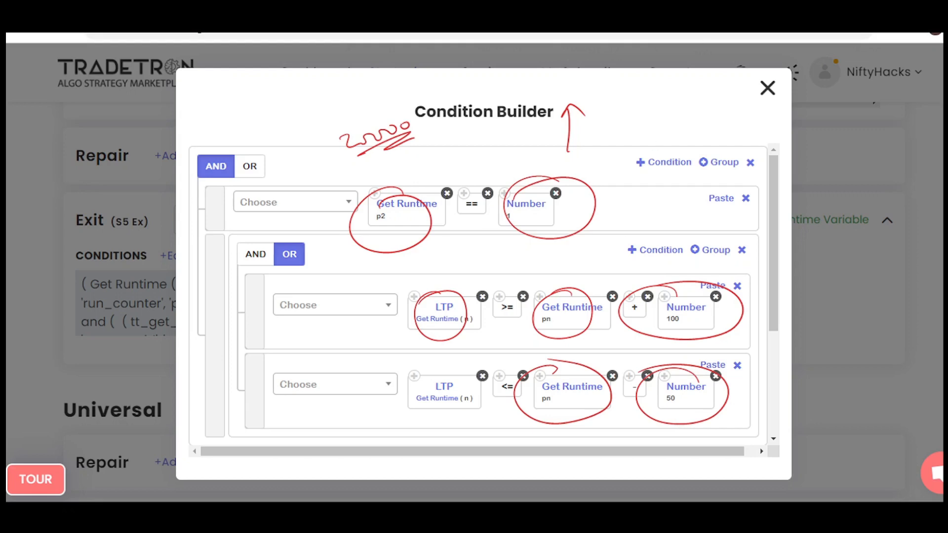
Close the Condition Builder and review the Set №5 exit's runtime variables.
{"action": "left_click", "coordinate": [768, 88]}
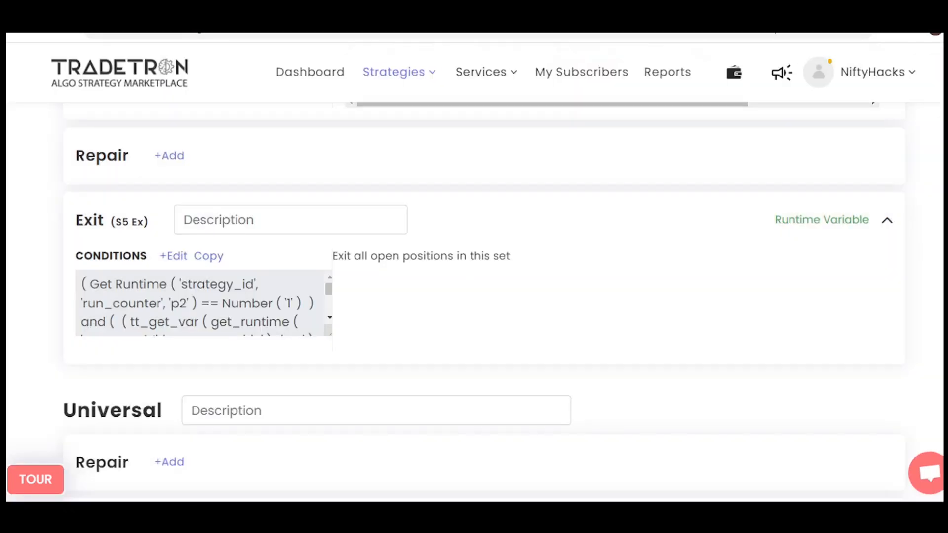
{"action": "left_click", "coordinate": [818, 220]}
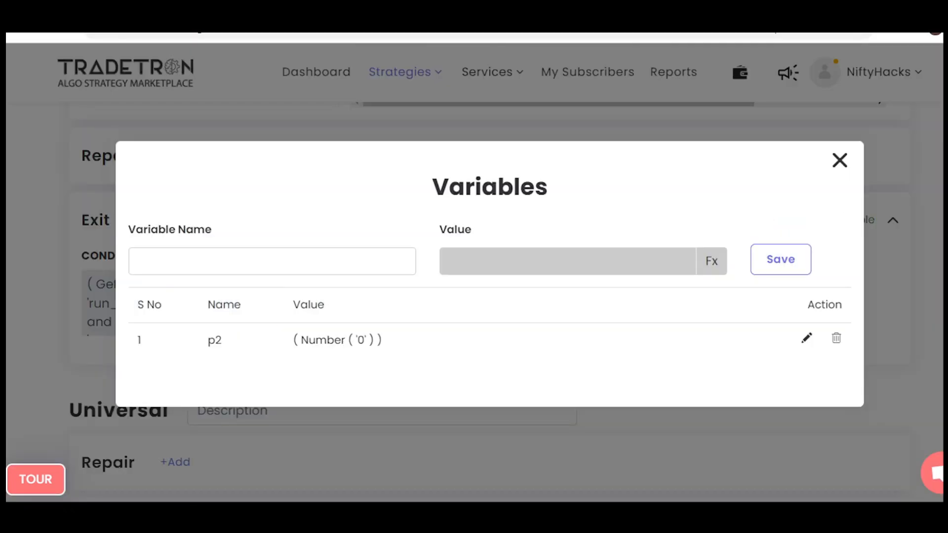
{"action": "left_click", "coordinate": [777, 42]}
Open the Universal Exit conditions and encircle the Max Profit < Max Loss condition.
{"action": "scroll", "coordinate": [484, 301], "scroll_direction": "down", "scroll_amount": 4}
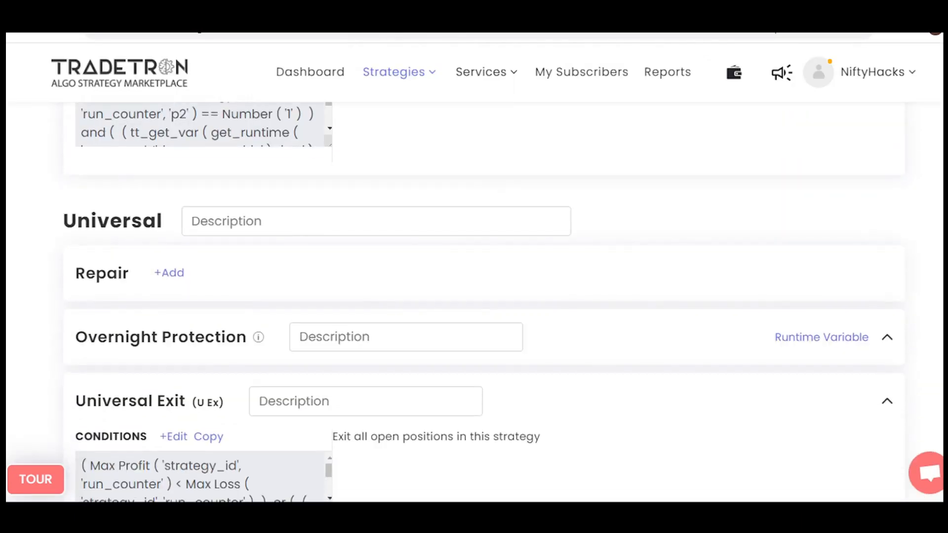
{"action": "scroll", "coordinate": [484, 301], "scroll_direction": "down", "scroll_amount": 3}
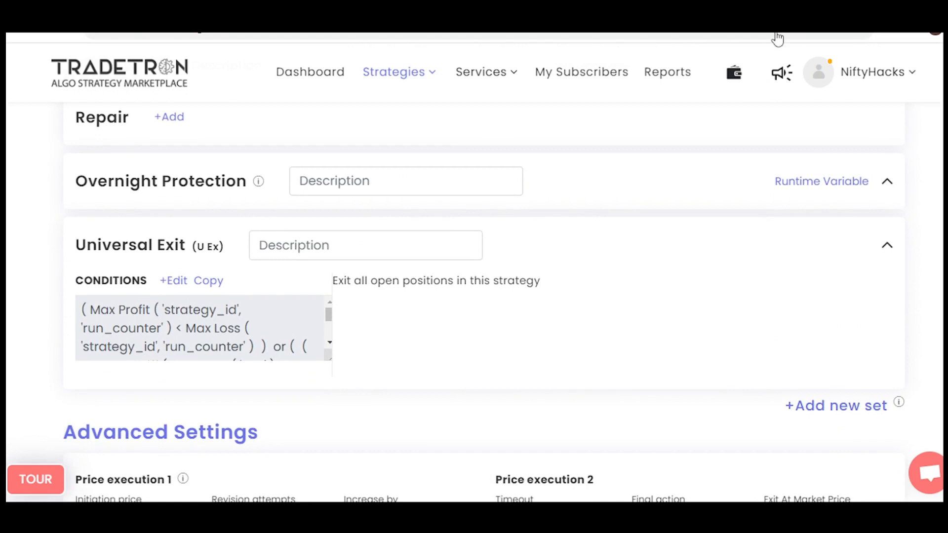
{"action": "left_click", "coordinate": [174, 281]}
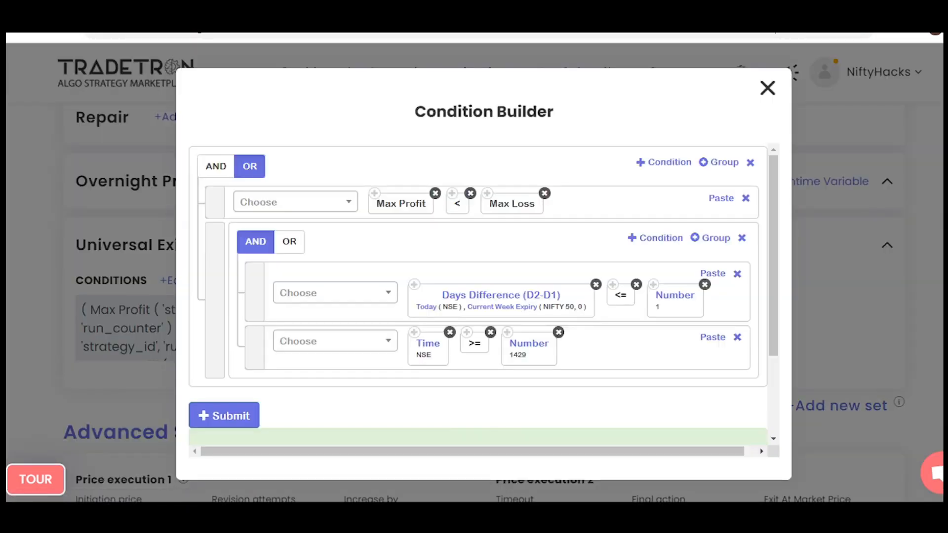
{"action": "mouse_move", "coordinate": [415, 177]}
{"action": "left_mouse_down"}
{"action": "mouse_move", "coordinate": [359, 193]}
{"action": "mouse_move", "coordinate": [562, 197]}
{"action": "mouse_move", "coordinate": [387, 235]}
{"action": "left_mouse_up"}
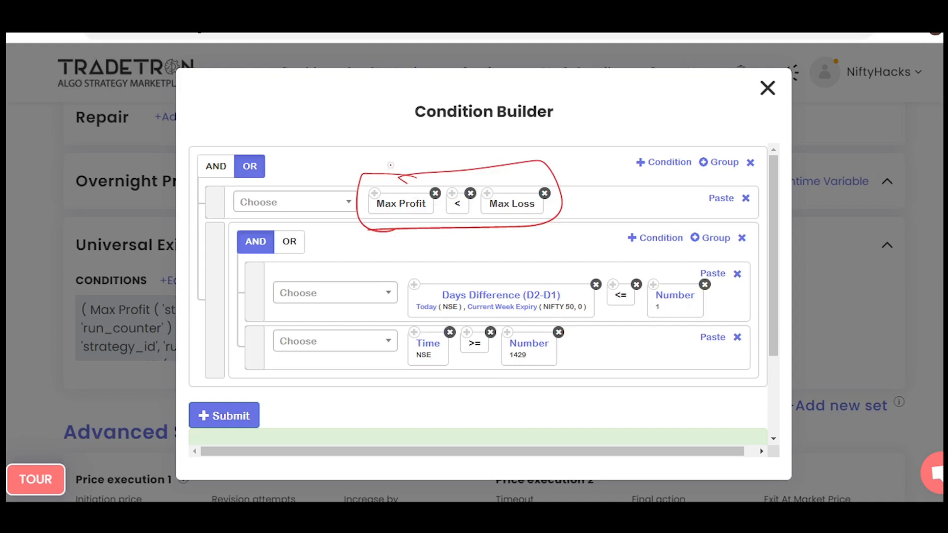
Write brief notes above the Max Profit < Max Loss condition and clear the annotations.
{"action": "mouse_move", "coordinate": [367, 143]}
{"action": "left_mouse_down"}
{"action": "mouse_move", "coordinate": [402, 168]}
{"action": "mouse_move", "coordinate": [387, 171]}
{"action": "left_mouse_up"}
{"action": "mouse_move", "coordinate": [404, 167]}
{"action": "left_mouse_down"}
{"action": "mouse_move", "coordinate": [443, 122]}
{"action": "mouse_move", "coordinate": [428, 165]}
{"action": "left_mouse_up"}
{"action": "mouse_move", "coordinate": [547, 153]}
{"action": "left_mouse_down"}
{"action": "mouse_move", "coordinate": [635, 82]}
{"action": "mouse_move", "coordinate": [729, 143]}
{"action": "mouse_move", "coordinate": [544, 172]}
{"action": "left_mouse_up"}
{"action": "key", "text": "e"}
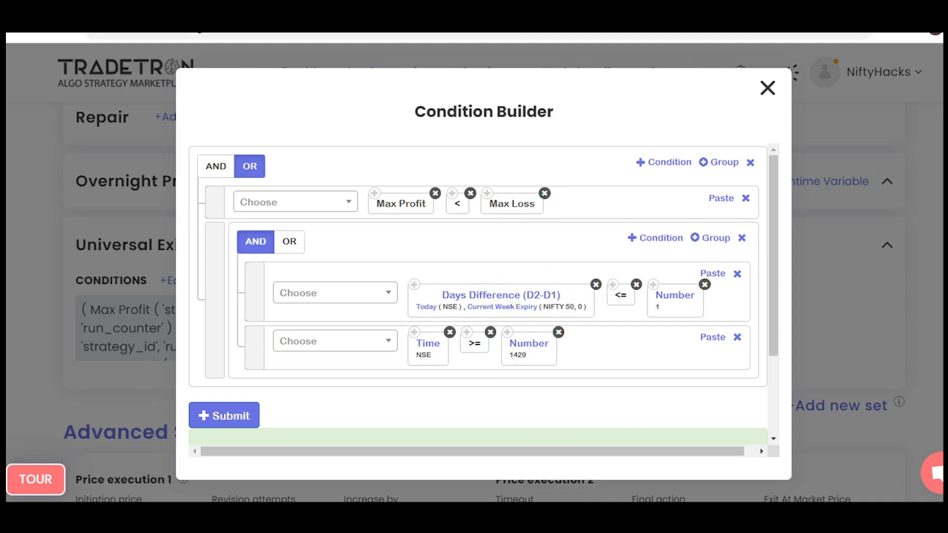
Encircle the Number 1429 time limit and write the underlined weekday notes "Thu" and "wed" above the conditions.
{"action": "left_click_drag", "start_coordinate": [526, 322], "coordinate": [501, 323]}
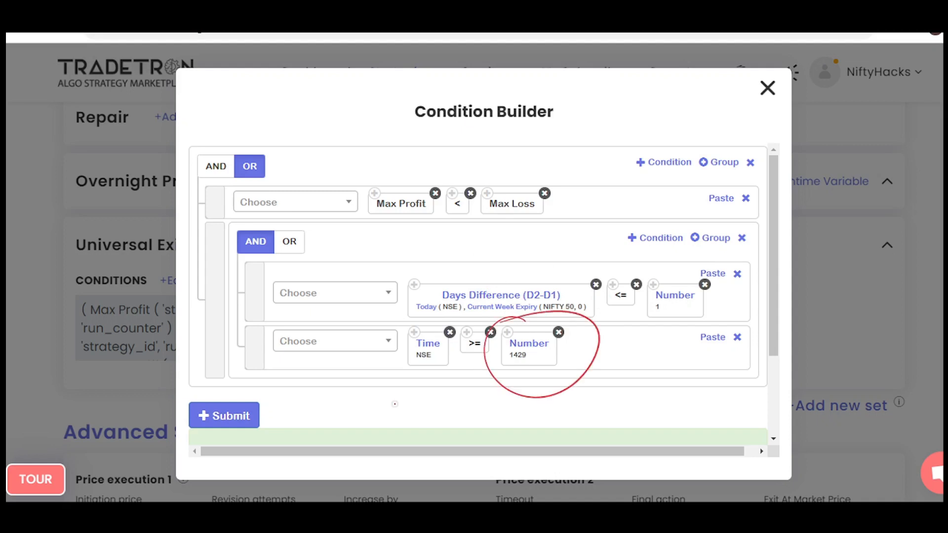
{"action": "left_click_drag", "start_coordinate": [402, 136], "coordinate": [449, 132]}
{"action": "left_click_drag", "start_coordinate": [408, 168], "coordinate": [478, 128]}
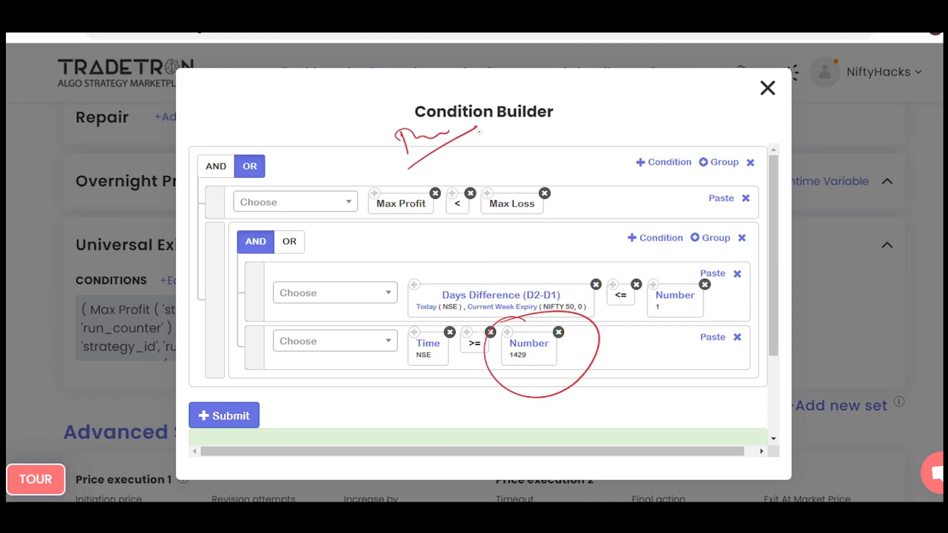
{"action": "left_click_drag", "start_coordinate": [542, 135], "coordinate": [614, 132]}
Draw an arrow up from 1429, write and underline "2:29 pm", encircle 1429 again, and clear all annotations.
{"action": "left_click_drag", "start_coordinate": [523, 340], "coordinate": [541, 277]}
{"action": "left_click_drag", "start_coordinate": [534, 227], "coordinate": [556, 239]}
{"action": "mouse_move", "coordinate": [571, 222]}
{"action": "left_mouse_down"}
{"action": "mouse_move", "coordinate": [606, 217]}
{"action": "mouse_move", "coordinate": [607, 228]}
{"action": "left_mouse_up"}
{"action": "mouse_move", "coordinate": [634, 196]}
{"action": "left_mouse_down"}
{"action": "mouse_move", "coordinate": [631, 217]}
{"action": "mouse_move", "coordinate": [662, 197]}
{"action": "left_mouse_up"}
{"action": "mouse_move", "coordinate": [660, 212]}
{"action": "left_mouse_down"}
{"action": "mouse_move", "coordinate": [576, 247]}
{"action": "mouse_move", "coordinate": [699, 198]}
{"action": "left_mouse_up"}
{"action": "left_click_drag", "start_coordinate": [539, 337], "coordinate": [485, 377]}
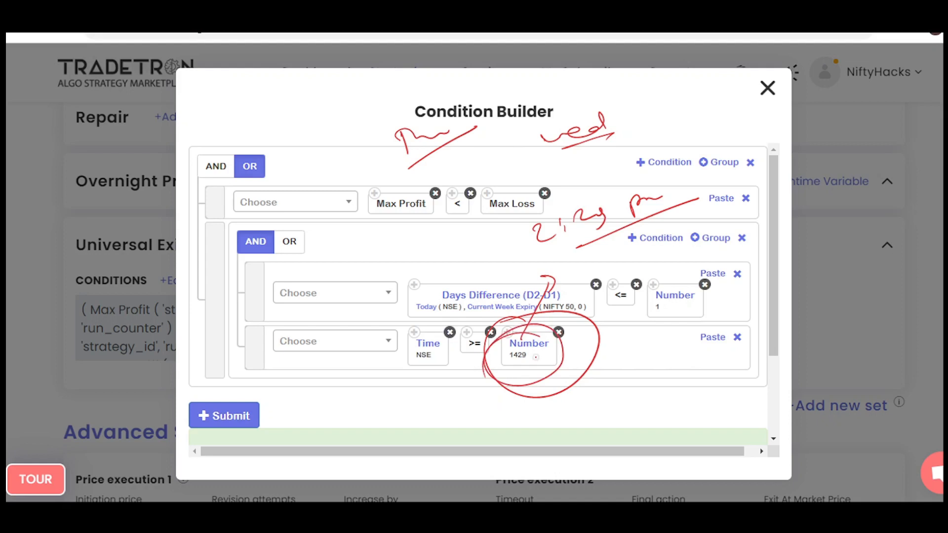
{"action": "key", "text": "Escape"}
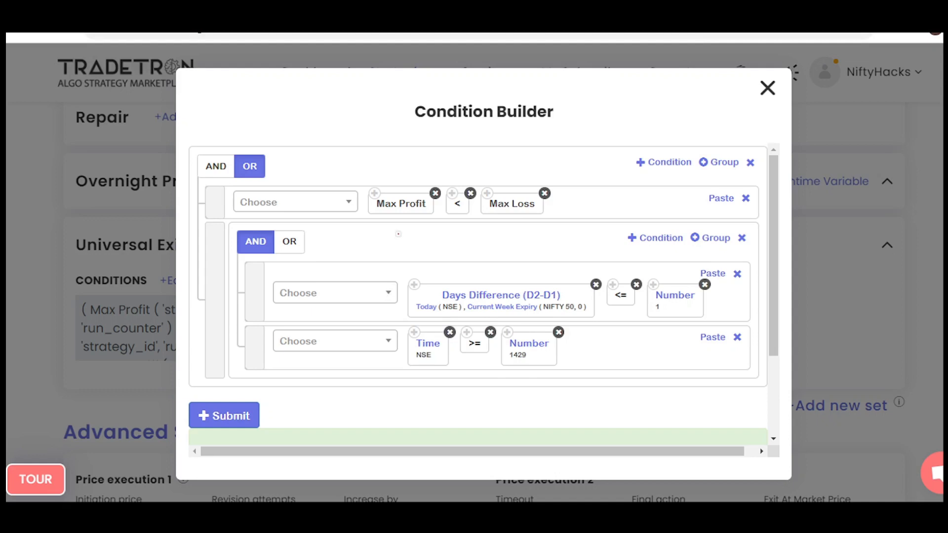
Write "PNL CE 3000" across the Universal Exit conditions, add pointer strokes, encircle CE and 3000, clear the annotations, and close the Condition Builder.
{"action": "mouse_move", "coordinate": [406, 230]}
{"action": "left_mouse_down"}
{"action": "mouse_move", "coordinate": [408, 242]}
{"action": "mouse_move", "coordinate": [429, 230]}
{"action": "mouse_move", "coordinate": [461, 238]}
{"action": "left_mouse_up"}
{"action": "mouse_move", "coordinate": [496, 224]}
{"action": "left_mouse_down"}
{"action": "mouse_move", "coordinate": [497, 236]}
{"action": "mouse_move", "coordinate": [564, 224]}
{"action": "mouse_move", "coordinate": [653, 181]}
{"action": "left_mouse_up"}
{"action": "left_click_drag", "start_coordinate": [667, 182], "coordinate": [721, 171]}
{"action": "left_click_drag", "start_coordinate": [578, 242], "coordinate": [745, 177]}
{"action": "left_click_drag", "start_coordinate": [511, 258], "coordinate": [438, 285]}
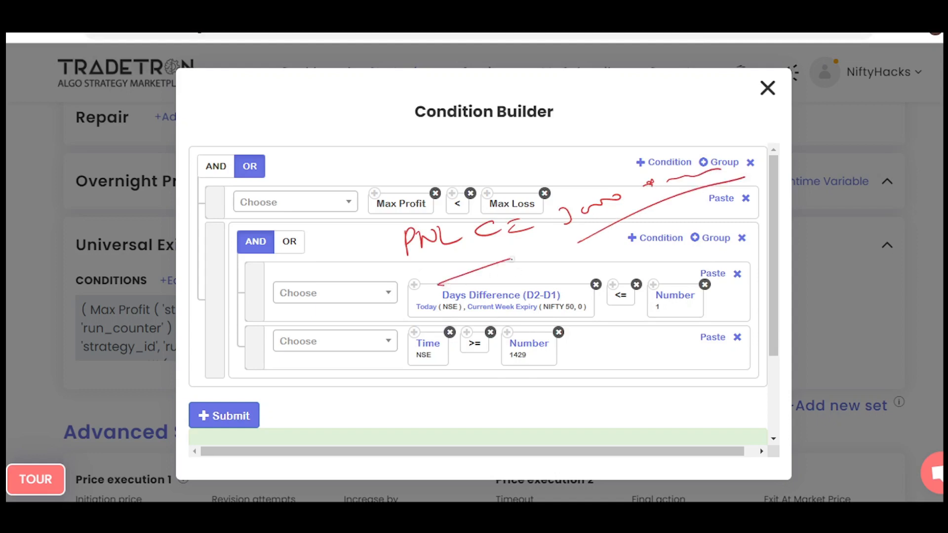
{"action": "mouse_move", "coordinate": [539, 209]}
{"action": "left_mouse_down"}
{"action": "mouse_move", "coordinate": [472, 251]}
{"action": "mouse_move", "coordinate": [555, 229]}
{"action": "left_mouse_up"}
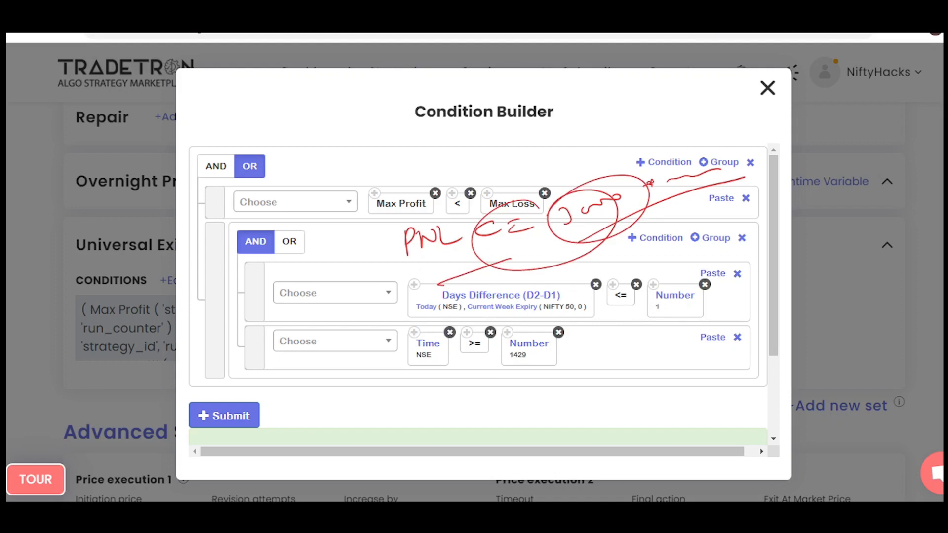
{"action": "key", "text": "Escape"}
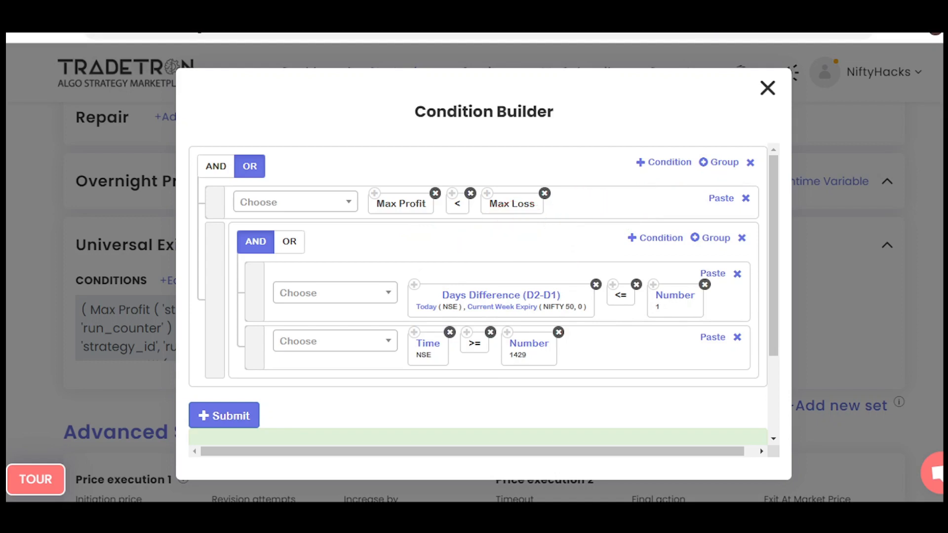
{"action": "left_click", "coordinate": [768, 88]}
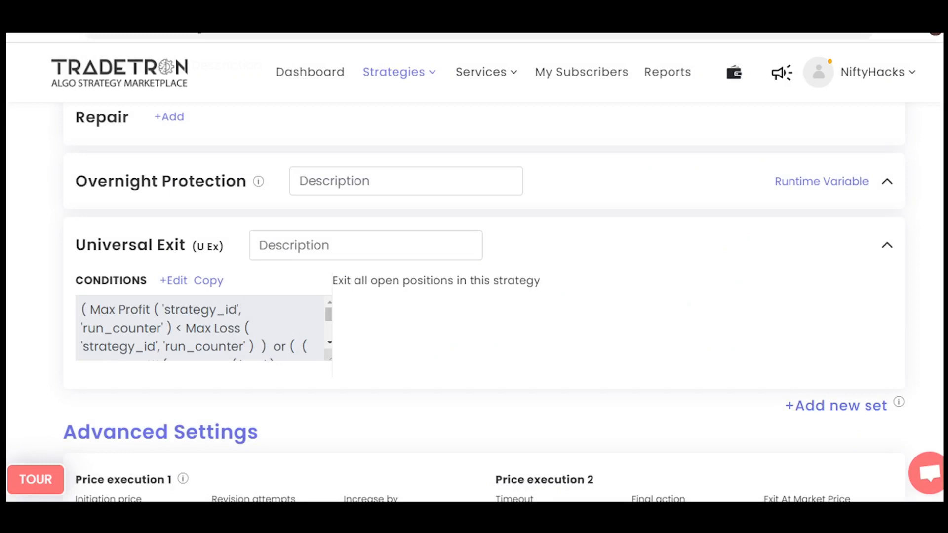
Review the Advanced Settings and Marketplace Settings, highlighting the Capital Required value.
{"action": "scroll", "coordinate": [7, 292], "scroll_direction": "down", "scroll_amount": 5}
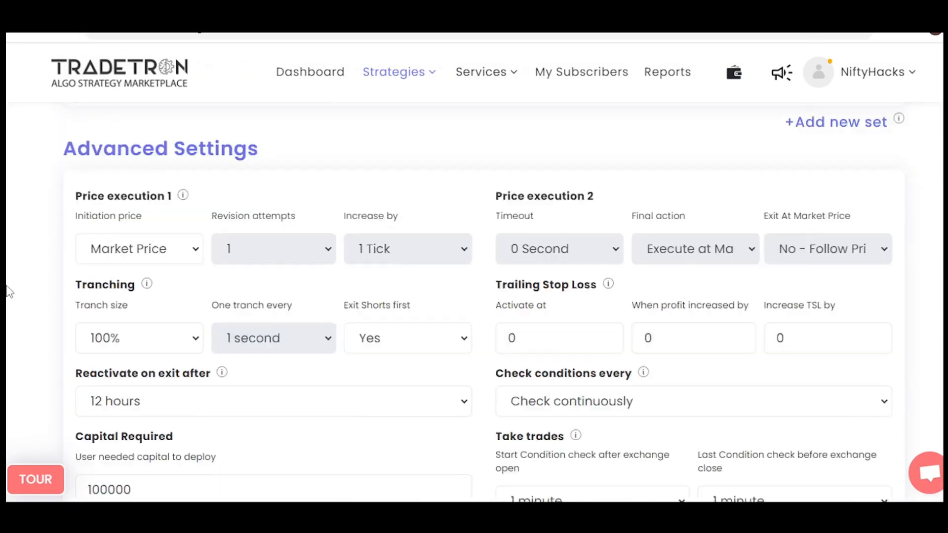
{"action": "scroll", "coordinate": [7, 291], "scroll_direction": "down", "scroll_amount": 1}
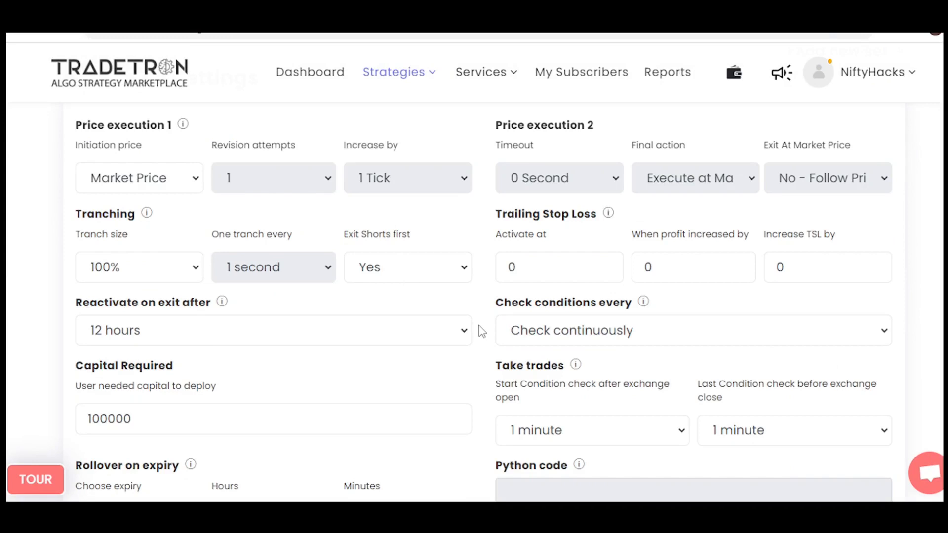
{"action": "scroll", "coordinate": [482, 331], "scroll_direction": "down", "scroll_amount": 1}
{"action": "scroll", "coordinate": [481, 328], "scroll_direction": "down", "scroll_amount": 1}
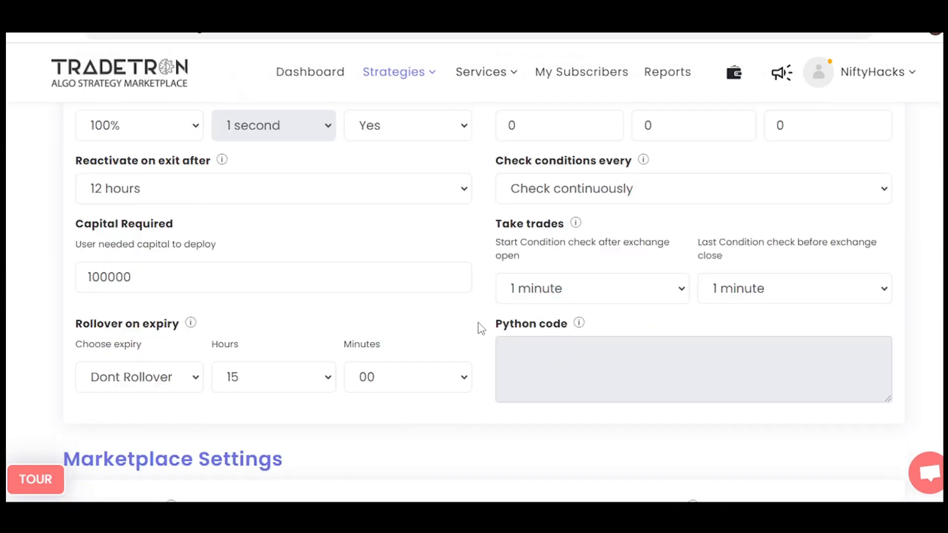
{"action": "scroll", "coordinate": [482, 329], "scroll_direction": "down", "scroll_amount": 1}
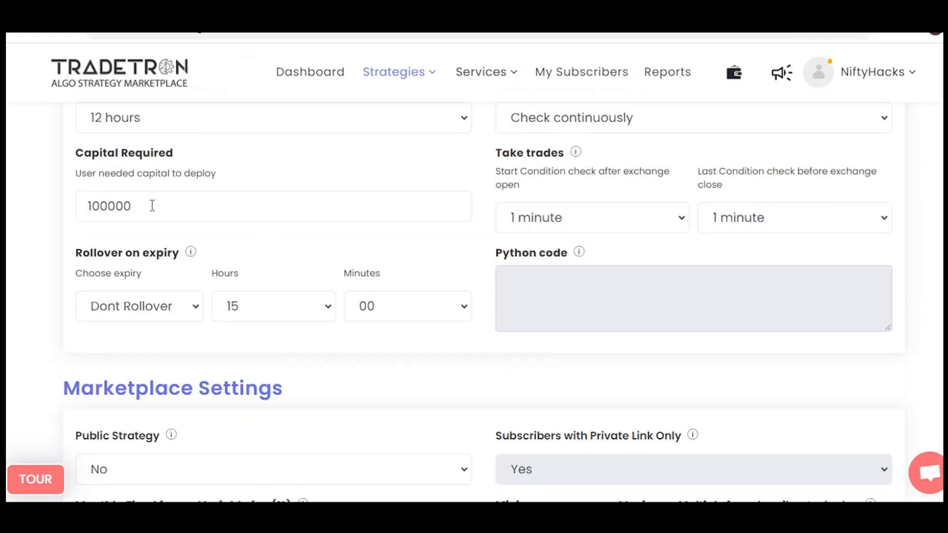
{"action": "left_click_drag", "start_coordinate": [152, 205], "coordinate": [67, 215]}
{"action": "left_click", "coordinate": [404, 246]}
{"action": "left_click_drag", "start_coordinate": [136, 206], "coordinate": [73, 207]}
{"action": "left_click", "coordinate": [483, 264]}
{"action": "scroll", "coordinate": [468, 268], "scroll_direction": "down", "scroll_amount": 6}
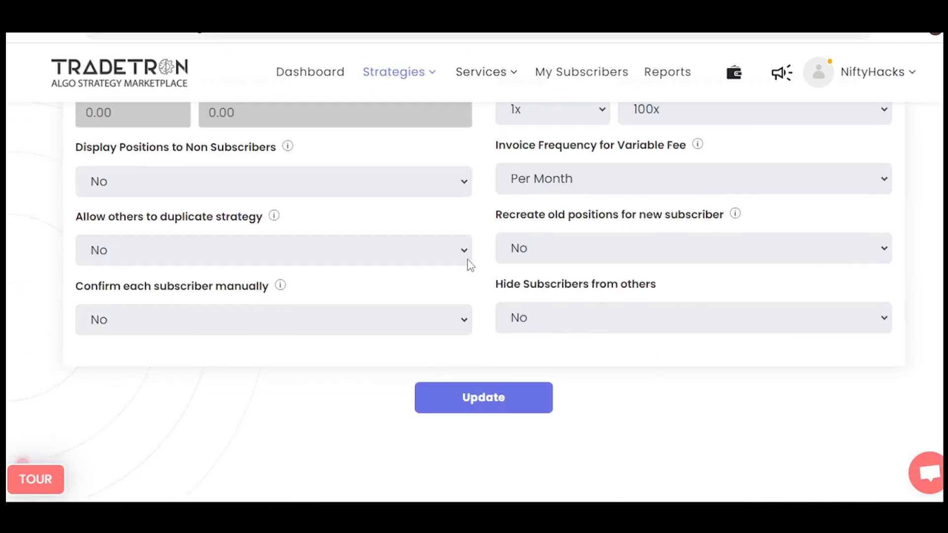
Write an encircled "SS" beneath the strategy name, draw an arrow from it up to the name, and clear the annotations.
{"action": "scroll", "coordinate": [468, 260], "scroll_direction": "up", "scroll_amount": 20}
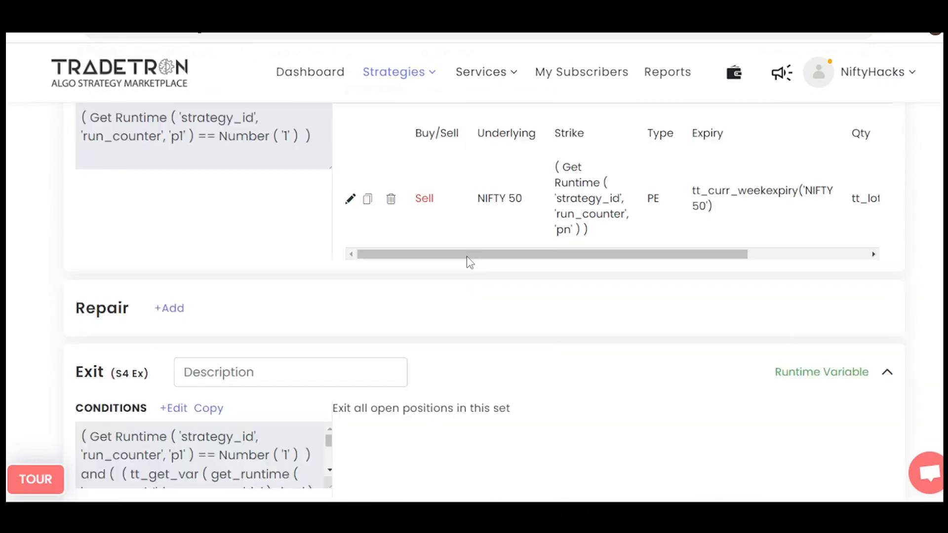
{"action": "scroll", "coordinate": [468, 262], "scroll_direction": "up", "scroll_amount": 15}
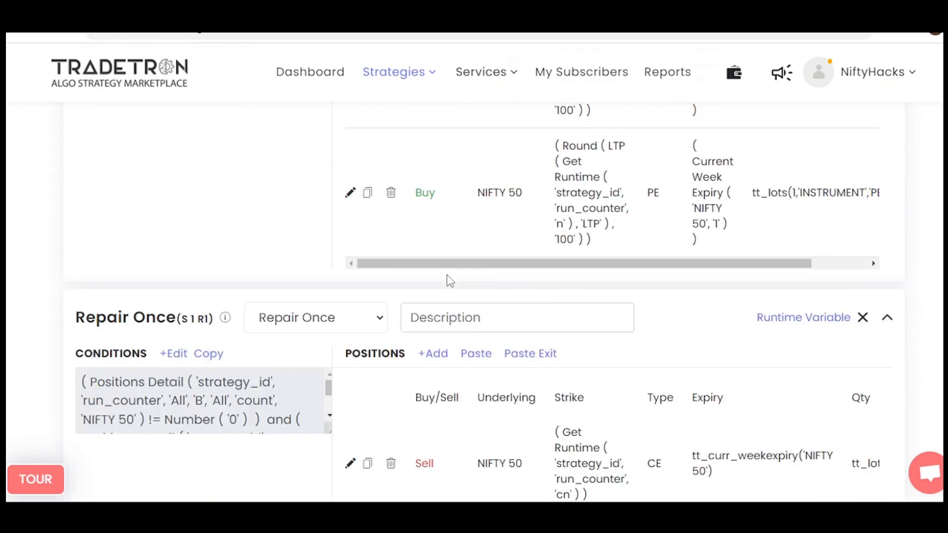
{"action": "scroll", "coordinate": [450, 282], "scroll_direction": "up", "scroll_amount": 10}
{"action": "scroll", "coordinate": [417, 299], "scroll_direction": "down", "scroll_amount": 1}
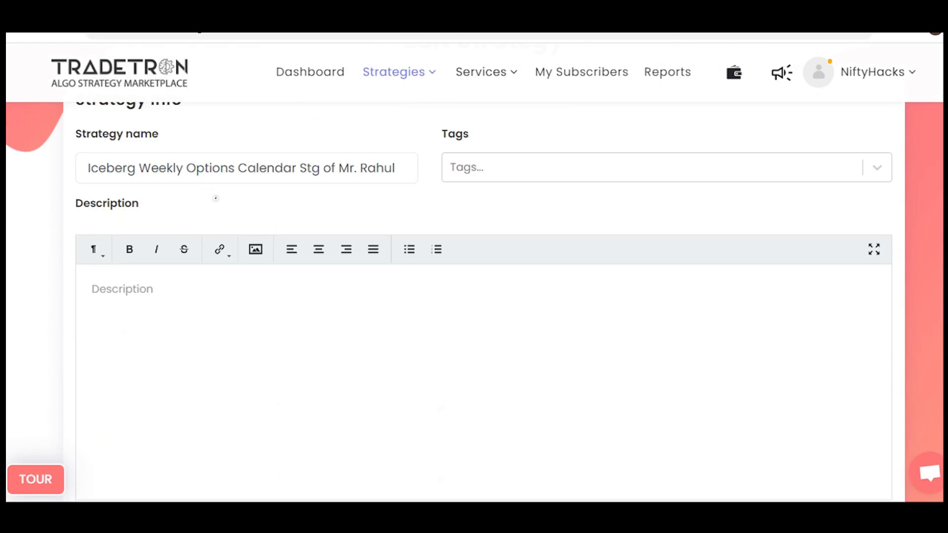
{"action": "left_click_drag", "start_coordinate": [216, 198], "coordinate": [197, 222]}
{"action": "left_click_drag", "start_coordinate": [234, 196], "coordinate": [217, 225]}
{"action": "mouse_move", "coordinate": [221, 187]}
{"action": "left_mouse_down"}
{"action": "mouse_move", "coordinate": [248, 193]}
{"action": "mouse_move", "coordinate": [181, 199]}
{"action": "left_mouse_up"}
{"action": "mouse_move", "coordinate": [281, 217]}
{"action": "left_mouse_down"}
{"action": "mouse_move", "coordinate": [300, 172]}
{"action": "mouse_move", "coordinate": [330, 172]}
{"action": "left_mouse_up"}
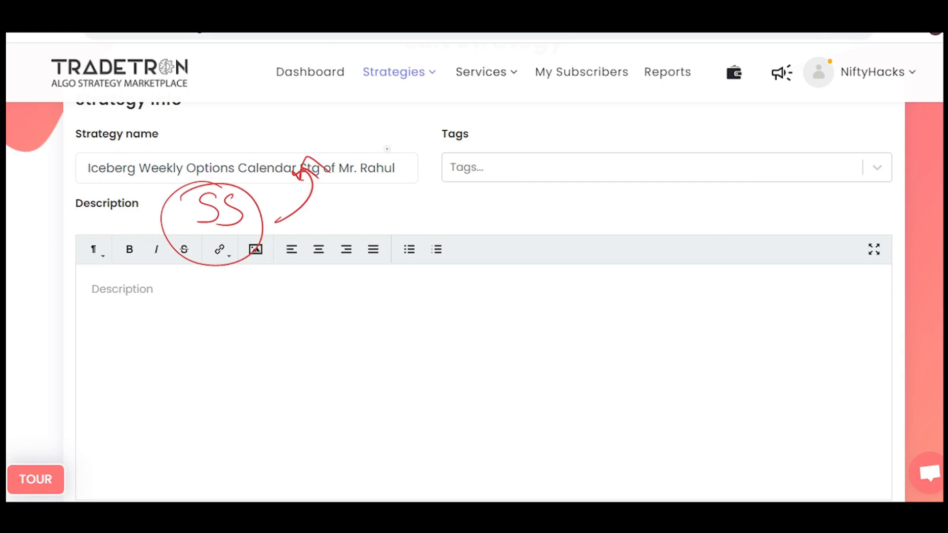
{"action": "left_click", "coordinate": [717, 48]}
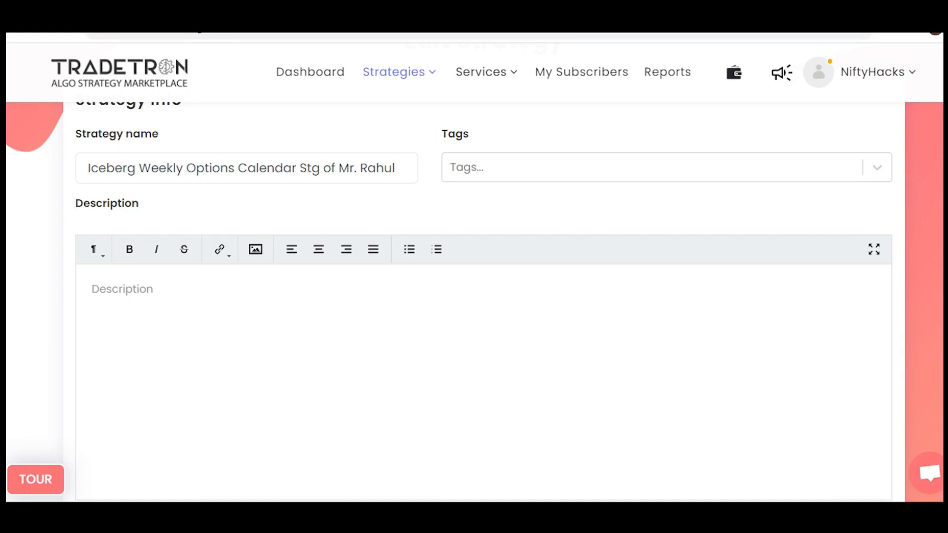
Switch to the dashboard's NIFTY 50 15-minute chart and examine the most recent price movement around the horizontal line.
{"action": "key", "text": "ctrl+Tab"}
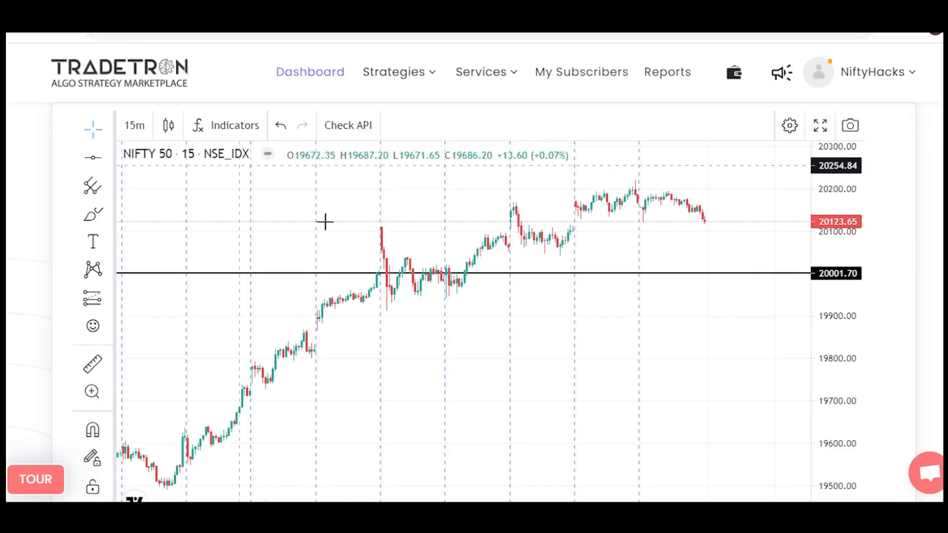
{"action": "scroll", "coordinate": [440, 258], "scroll_direction": "down", "scroll_amount": 2}
{"action": "scroll", "coordinate": [441, 258], "scroll_direction": "up", "scroll_amount": 3}
{"action": "scroll", "coordinate": [440, 258], "scroll_direction": "up", "scroll_amount": 2}
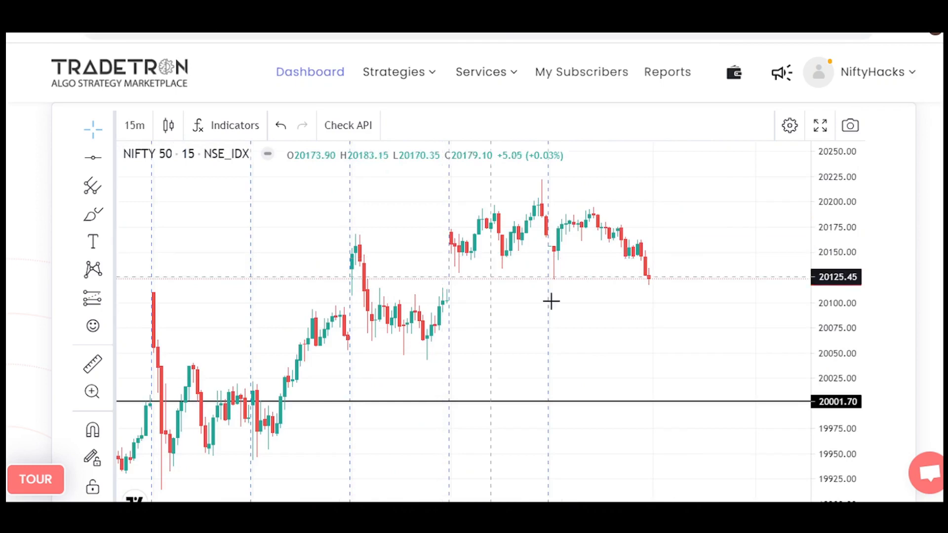
{"action": "left_click_drag", "start_coordinate": [565, 309], "coordinate": [368, 313]}
{"action": "scroll", "coordinate": [369, 312], "scroll_direction": "down", "scroll_amount": 5}
{"action": "left_click_drag", "start_coordinate": [668, 267], "coordinate": [591, 269]}
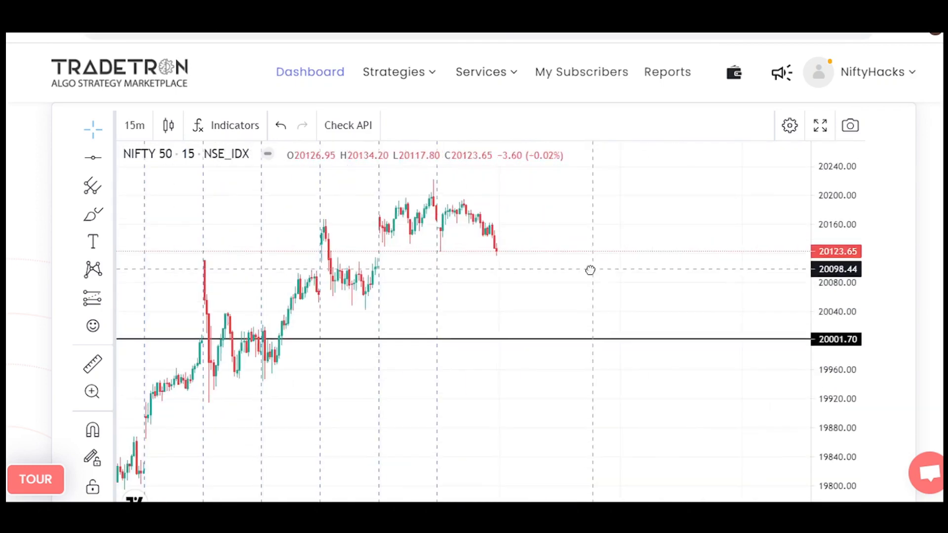
{"action": "scroll", "coordinate": [590, 269], "scroll_direction": "down", "scroll_amount": 4}
{"action": "scroll", "coordinate": [590, 269], "scroll_direction": "up", "scroll_amount": 6}
{"action": "scroll", "coordinate": [734, 303], "scroll_direction": "up", "scroll_amount": 4}
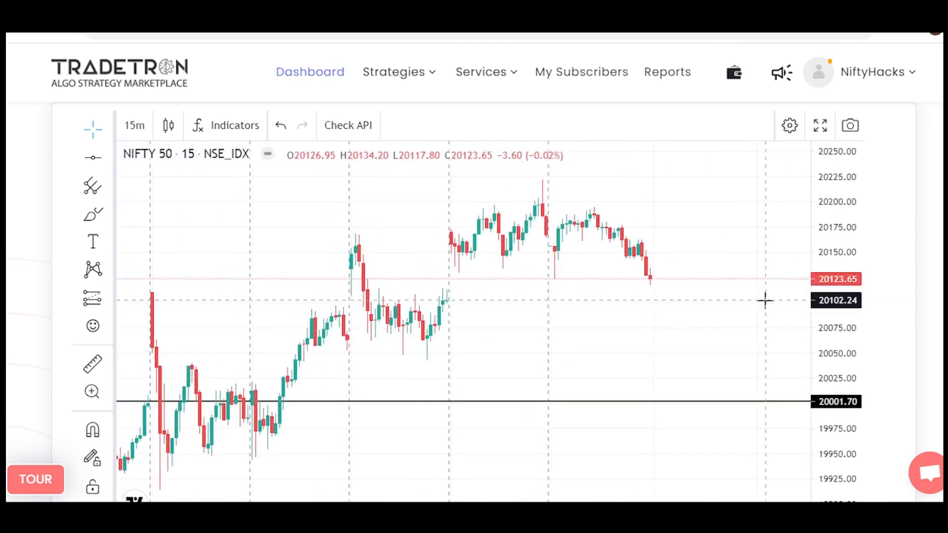